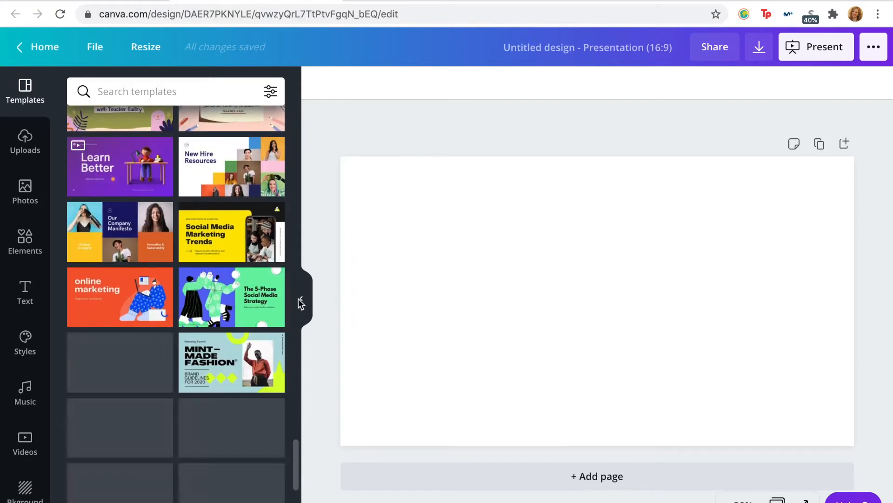
# Step: Search the graphic elements for "plants" and browse the results
pyautogui.click(301, 297)
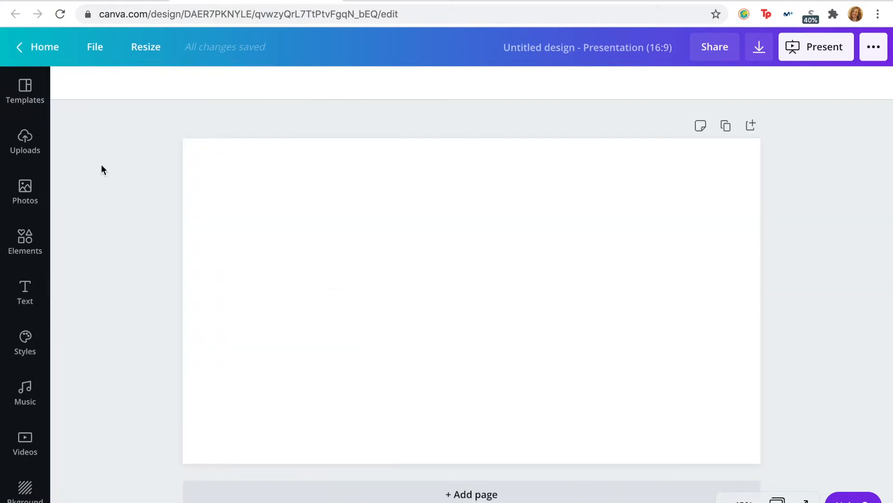
pyautogui.click(28, 243)
pyautogui.click(177, 90)
pyautogui.write('plants')
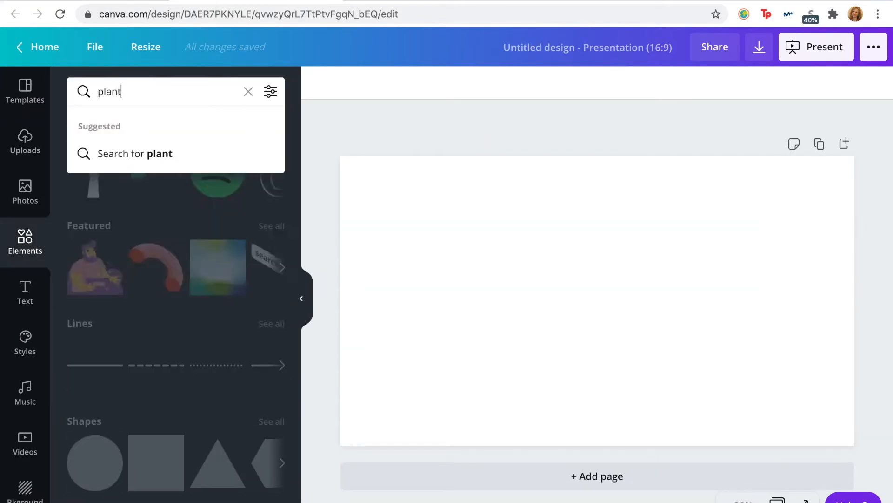
pyautogui.press('Return')
pyautogui.scroll(-13, 182, 300)
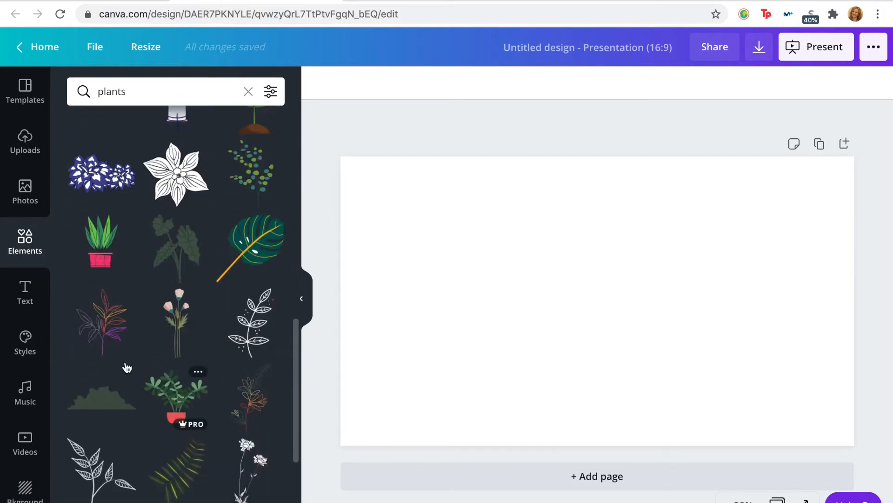
# Step: Search the photo library for "plants"
pyautogui.click(23, 193)
pyautogui.click(169, 91)
pyautogui.write('element')
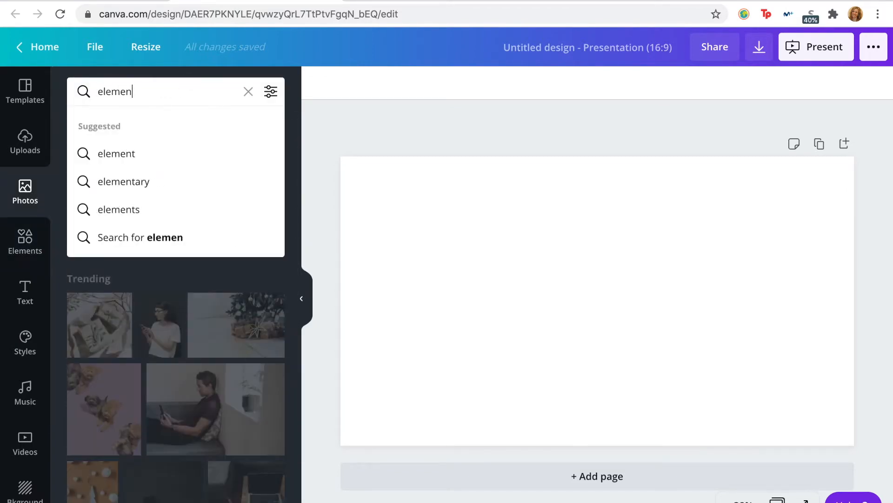
pyautogui.press('BackSpace')
pyautogui.press('BackSpace')
pyautogui.press('BackSpace')
pyautogui.press('BackSpace')
pyautogui.press('BackSpace')
pyautogui.press('BackSpace')
pyautogui.press('BackSpace')
pyautogui.write('plants')
pyautogui.press('Return')
pyautogui.scroll(-7, 132, 234)
pyautogui.click(132, 234)
pyautogui.press('Delete')
# Step: Add the purple lavender photo from the plant results and place it in the page's lower-right corner
pyautogui.scroll(-5, 231, 355)
pyautogui.scroll(-10, 237, 269)
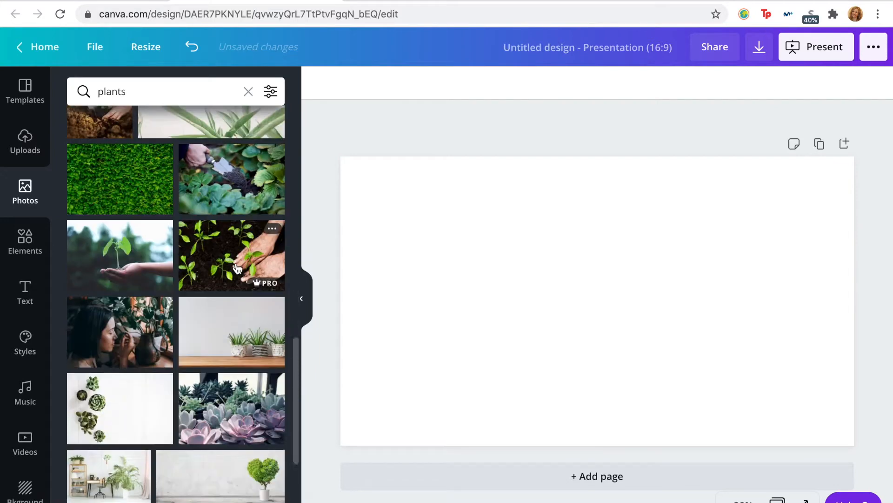
pyautogui.scroll(-7, 237, 269)
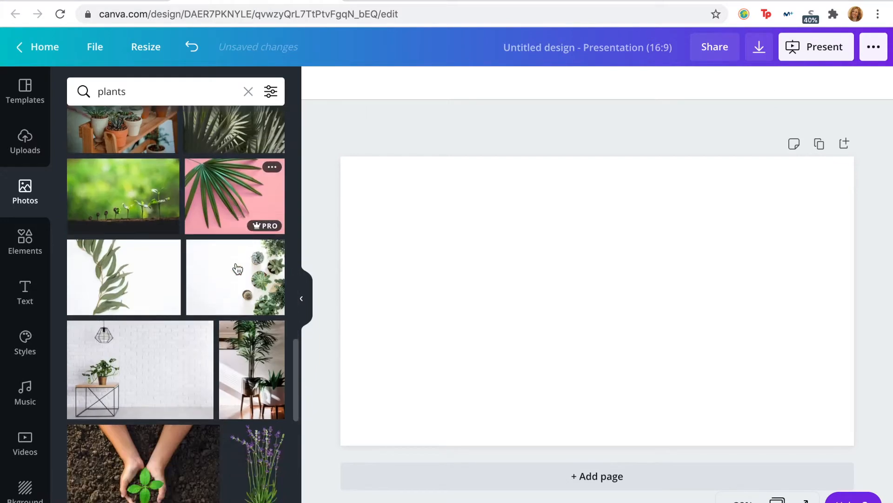
pyautogui.click(256, 282)
pyautogui.moveTo(623, 371); pyautogui.dragTo(821, 437)
# Step: Add the photo of two hanging plants to the page and remove its background
pyautogui.scroll(-3, 182, 311)
pyautogui.scroll(-8, 181, 312)
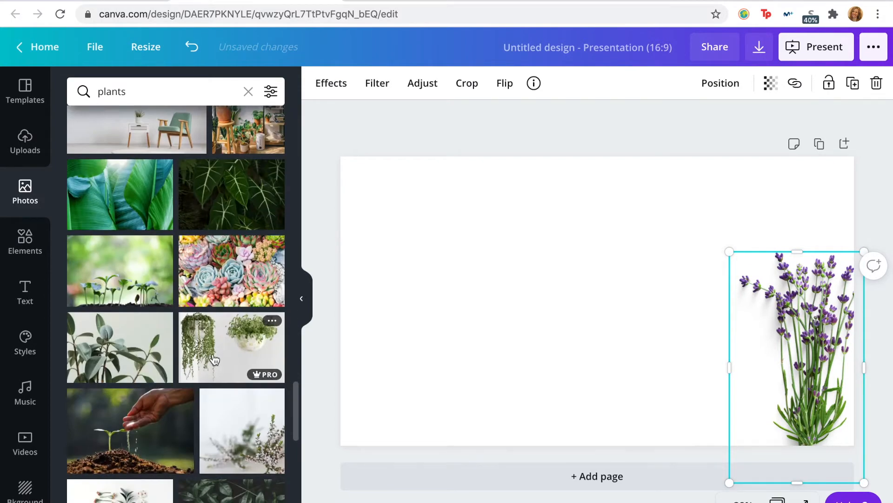
pyautogui.click(213, 359)
pyautogui.click(328, 83)
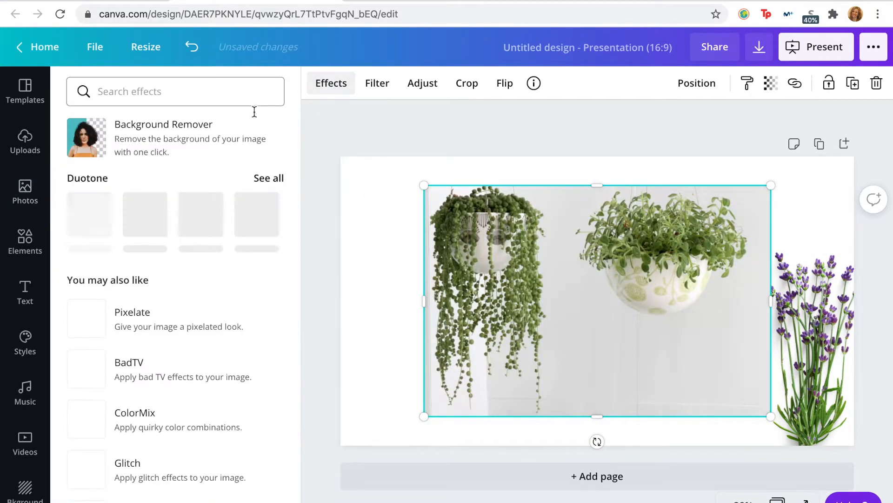
pyautogui.click(107, 132)
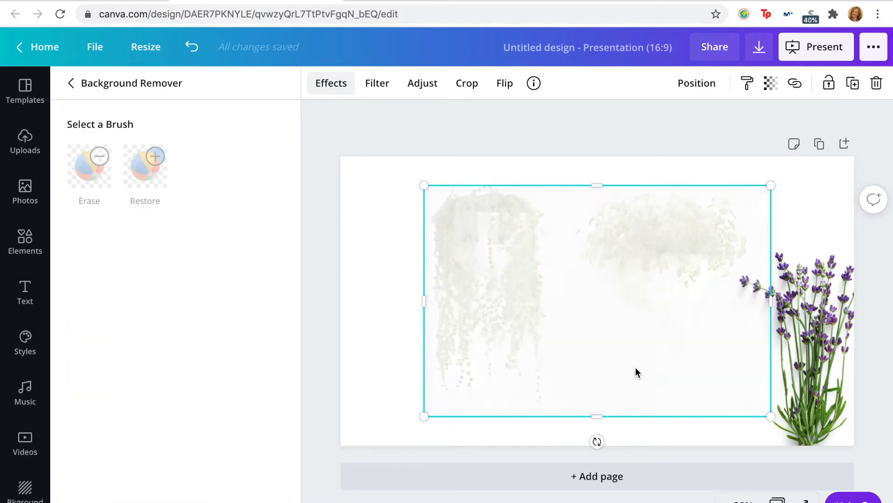
pyautogui.click(638, 320)
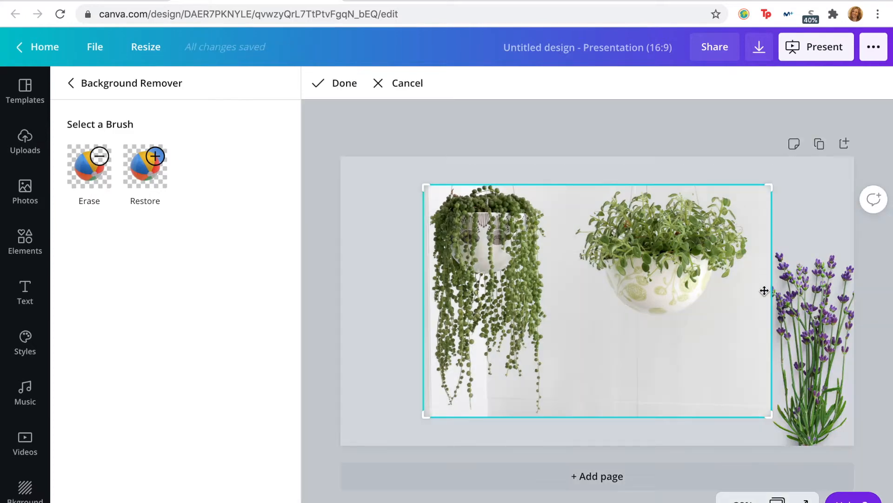
pyautogui.doubleClick(747, 274)
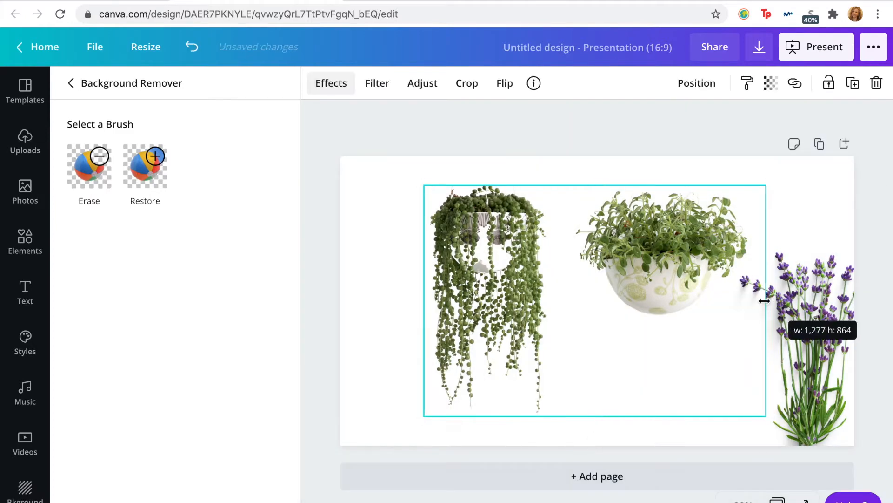
# Step: Crop the hanging plants photo to the trailing plant, shrink it and place it in the page's upper-left corner
pyautogui.moveTo(721, 301); pyautogui.dragTo(550, 305)
pyautogui.moveTo(480, 230); pyautogui.dragTo(388, 201)
pyautogui.moveTo(455, 386); pyautogui.dragTo(421, 311)
pyautogui.moveTo(379, 218); pyautogui.dragTo(387, 217)
# Step: Browse further through the plant photo results for another suitable picture
pyautogui.scroll(-10, 169, 485)
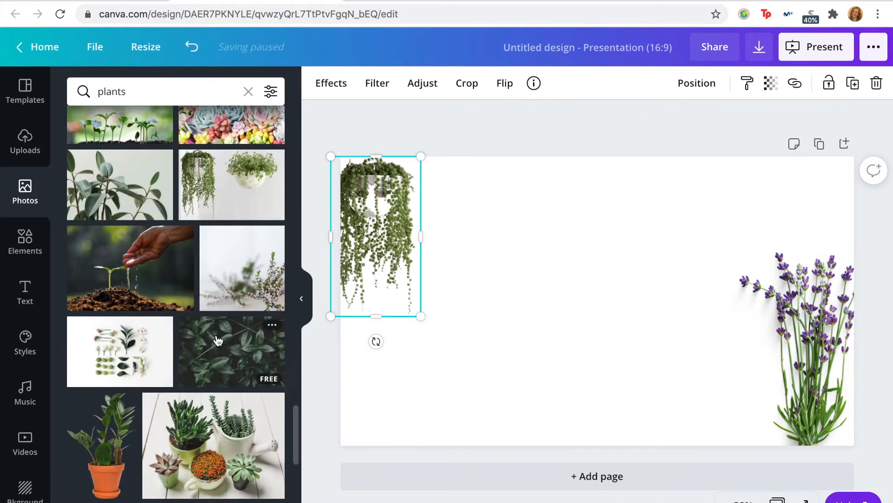
pyautogui.scroll(-5, 138, 272)
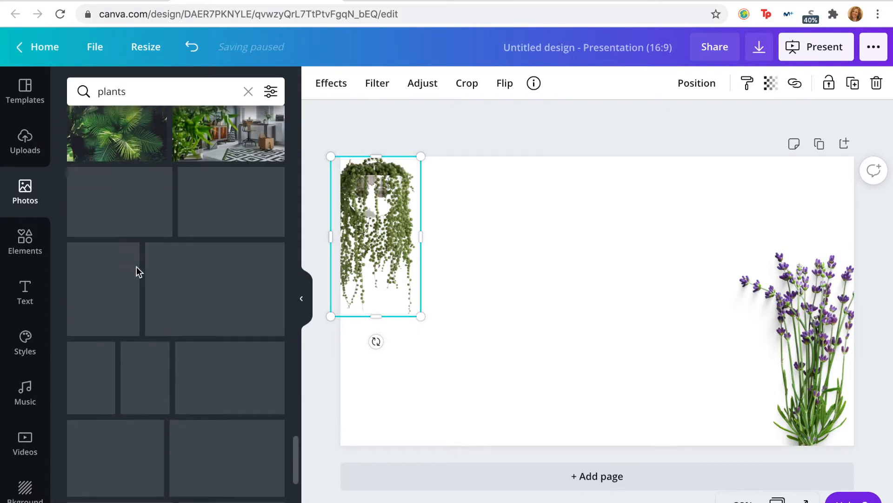
pyautogui.scroll(-10, 138, 272)
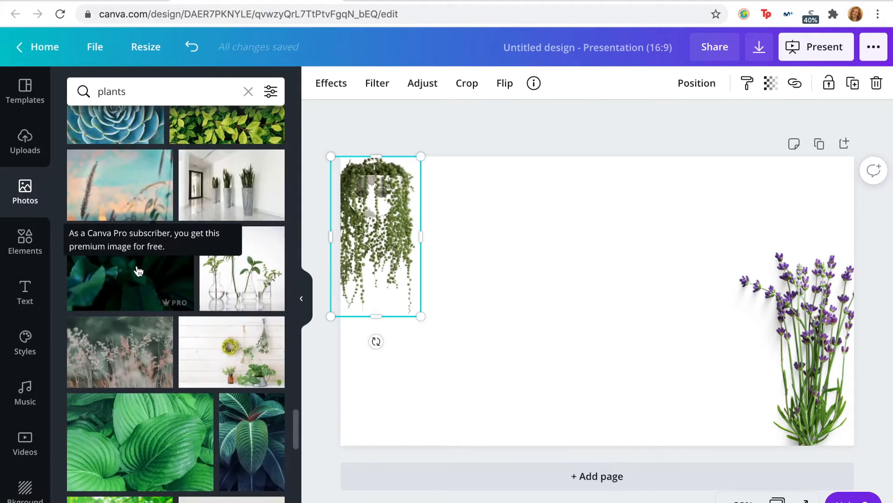
pyautogui.scroll(-10, 138, 268)
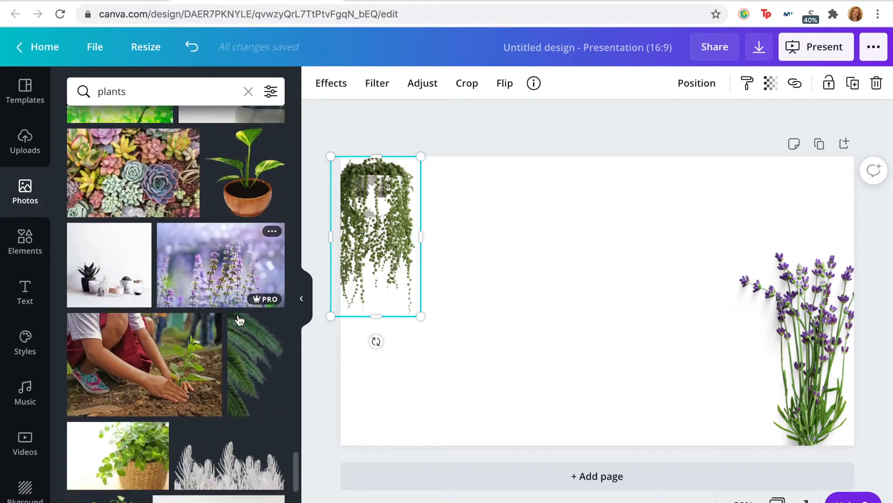
pyautogui.scroll(-10, 240, 321)
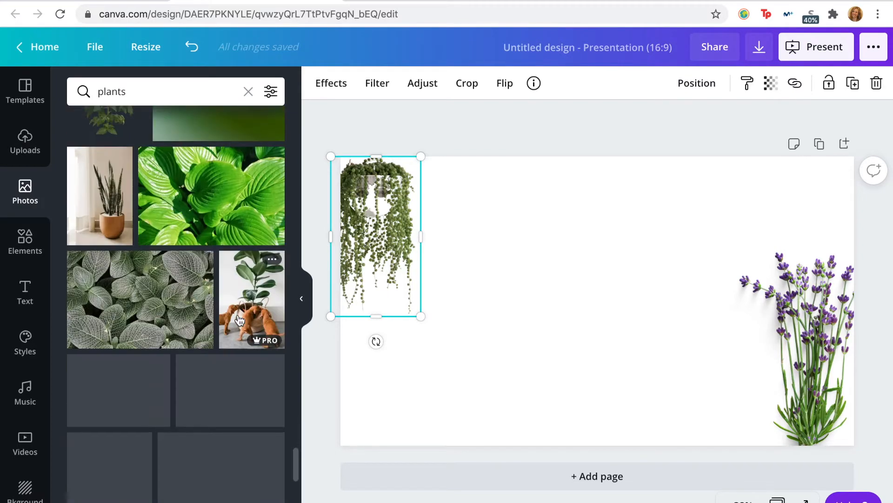
pyautogui.scroll(-10, 239, 320)
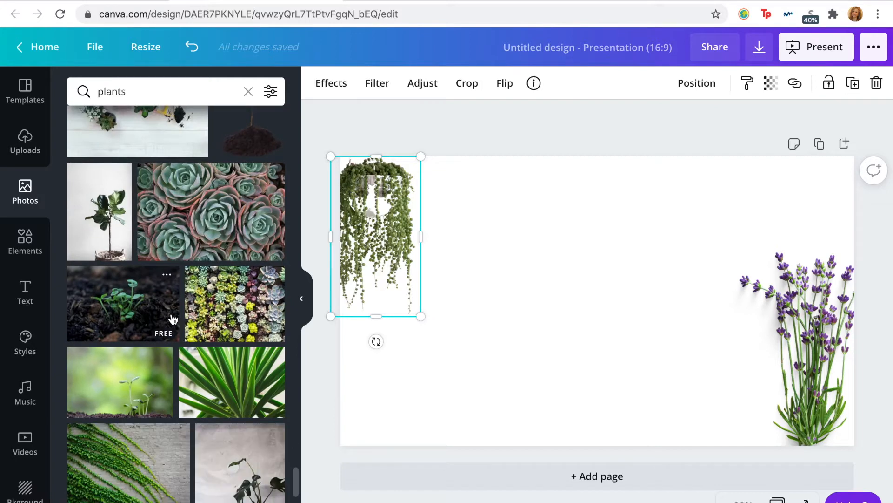
# Step: Search the photos for "travel" and add the picture of the desert road at sunset to the page
pyautogui.click(125, 90)
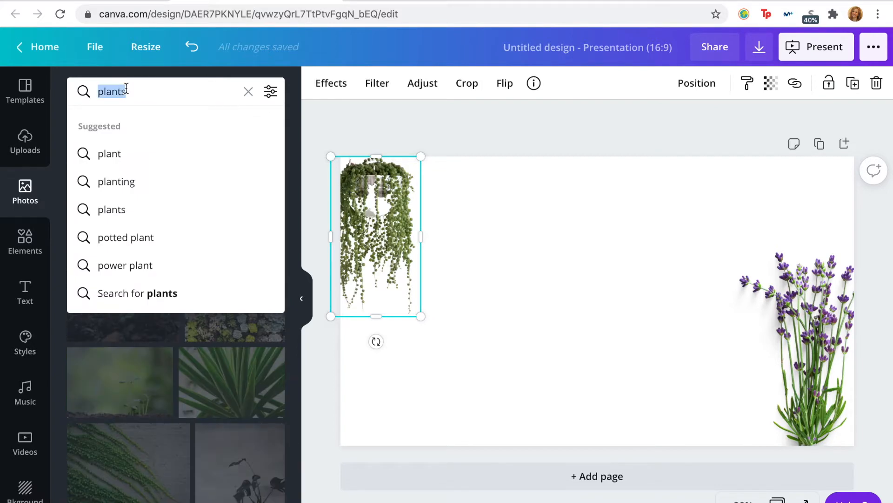
pyautogui.write('travel')
pyautogui.press('Return')
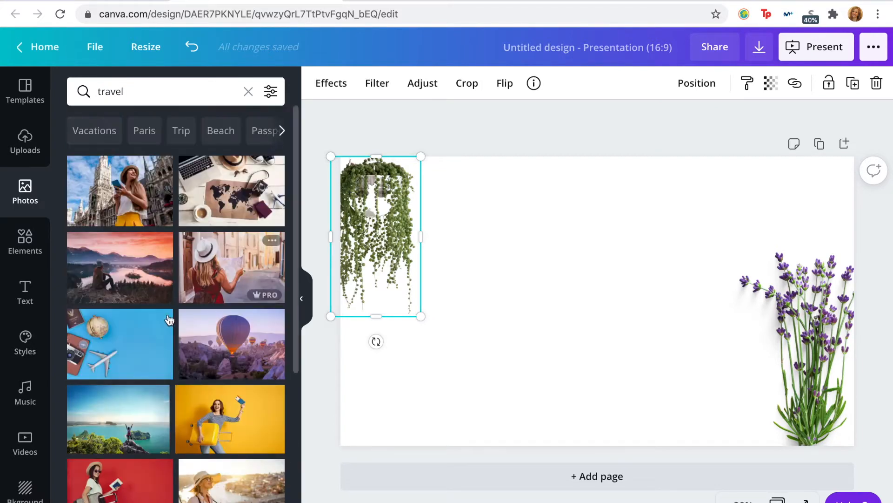
pyautogui.scroll(-8, 161, 323)
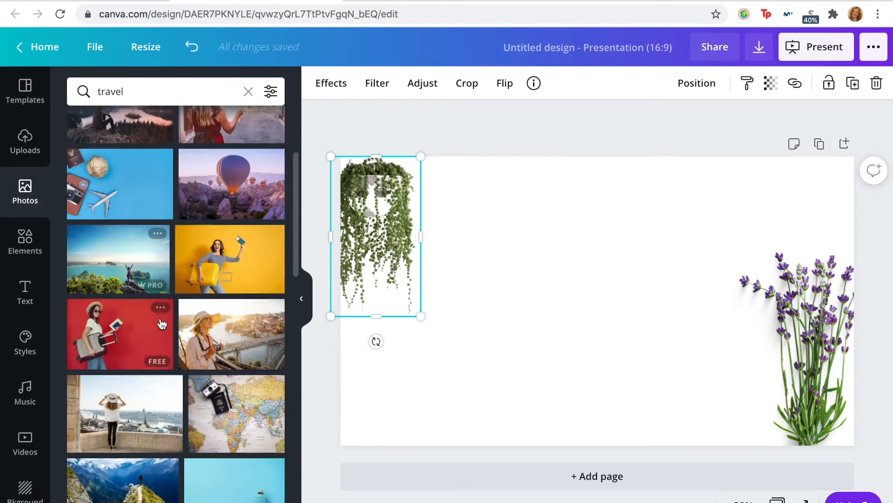
pyautogui.scroll(-10, 233, 323)
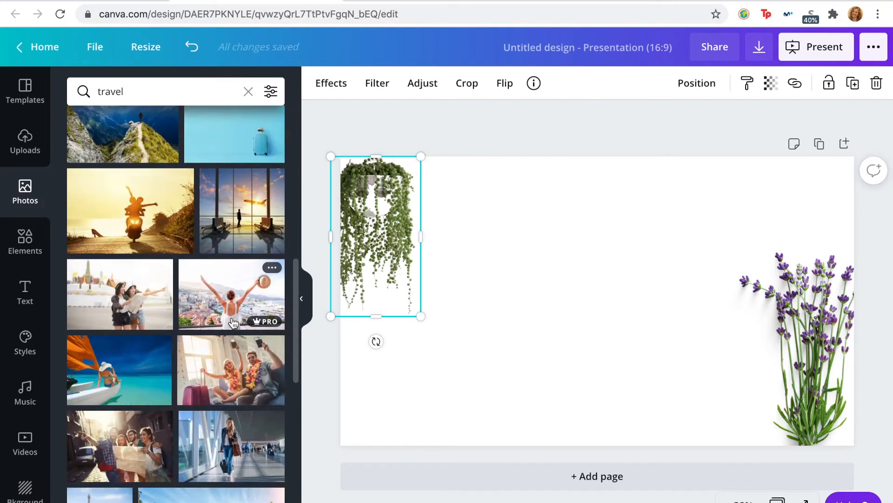
pyautogui.scroll(-1, 191, 315)
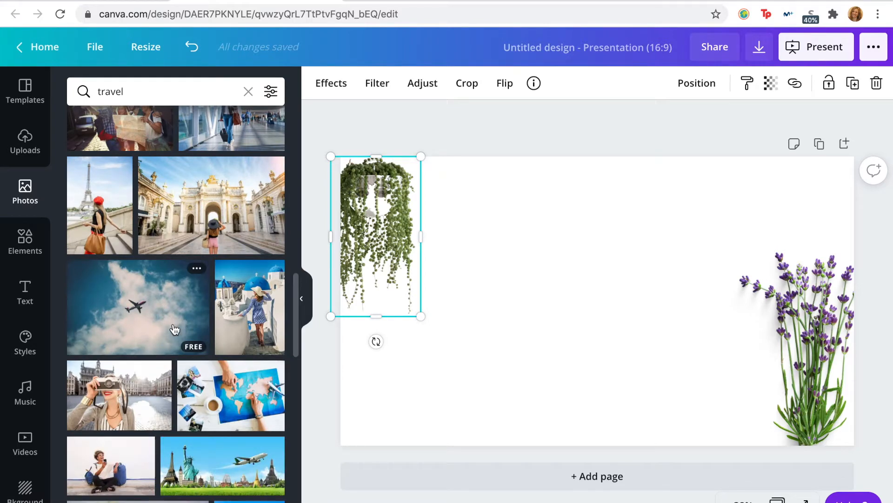
pyautogui.scroll(-10, 142, 367)
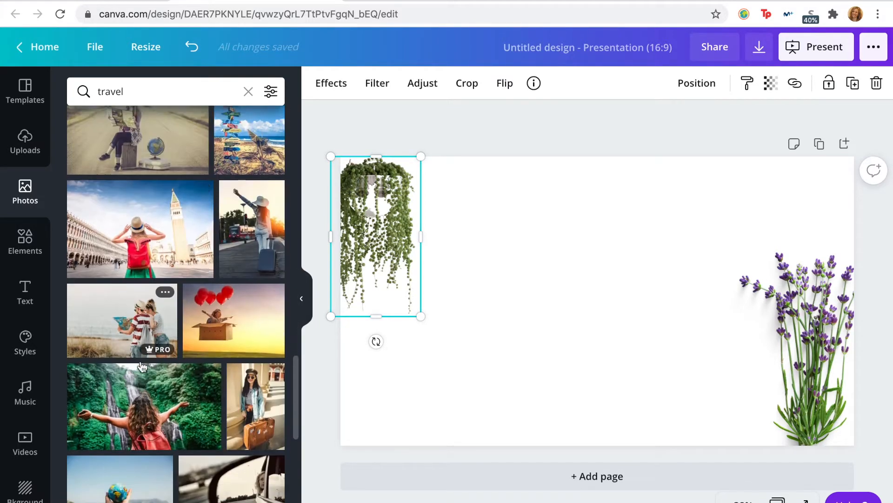
pyautogui.scroll(-5, 142, 367)
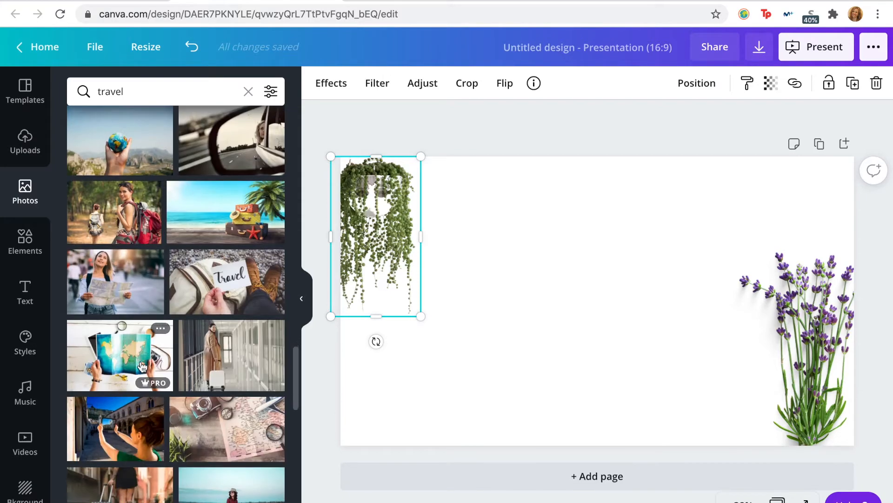
pyautogui.scroll(-10, 142, 367)
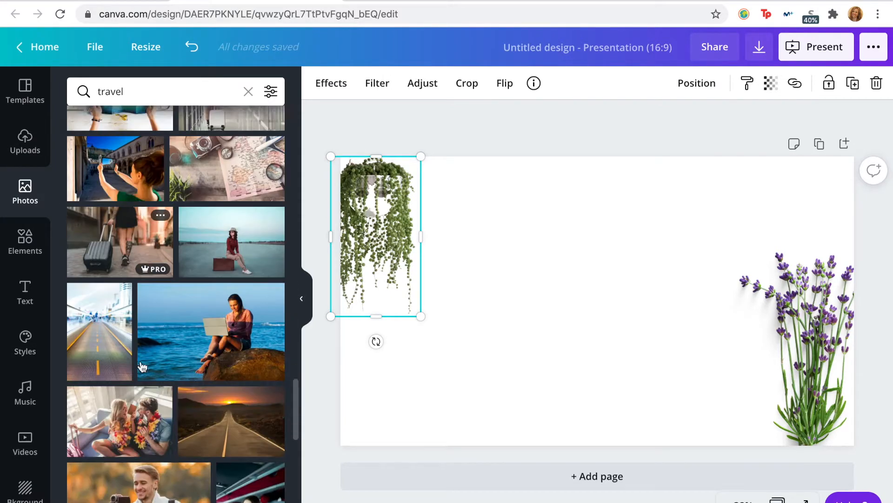
pyautogui.scroll(2, 142, 367)
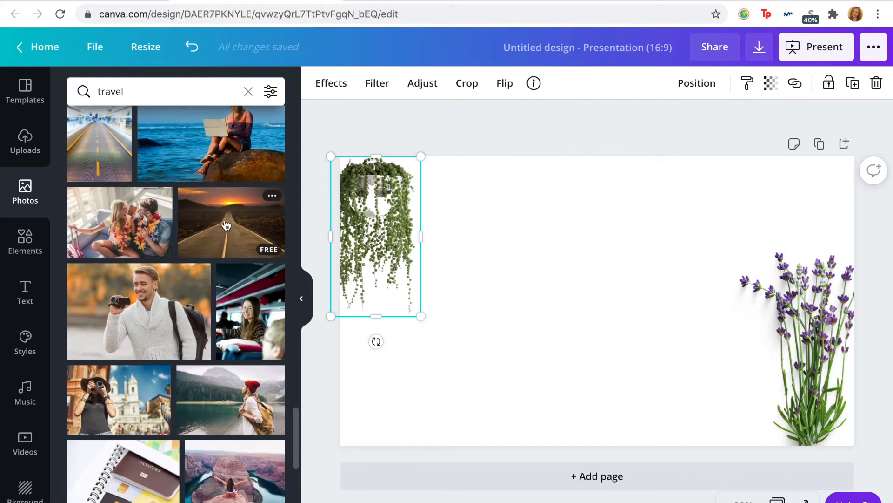
pyautogui.click(231, 223)
# Step: Shrink the road photo, set it against the page's bottom edge and widen it up to the lavender
pyautogui.moveTo(778, 188); pyautogui.dragTo(623, 365)
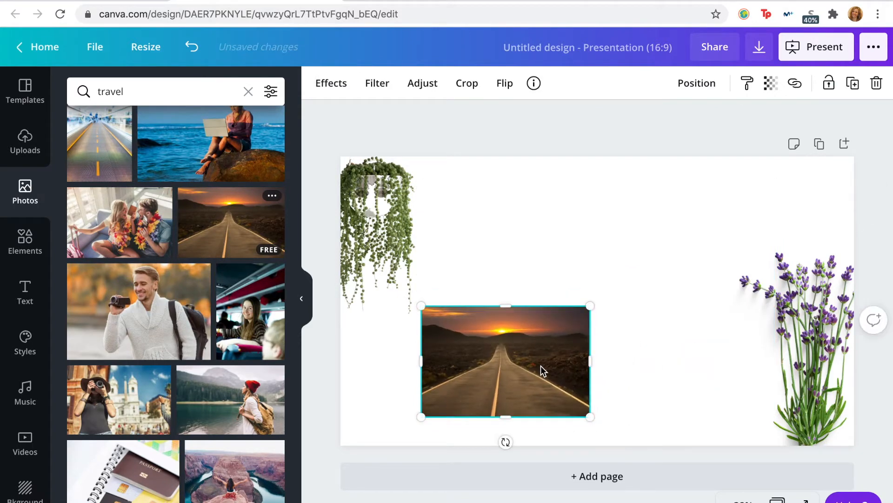
pyautogui.moveTo(541, 365); pyautogui.dragTo(622, 396)
pyautogui.moveTo(501, 392); pyautogui.dragTo(436, 396)
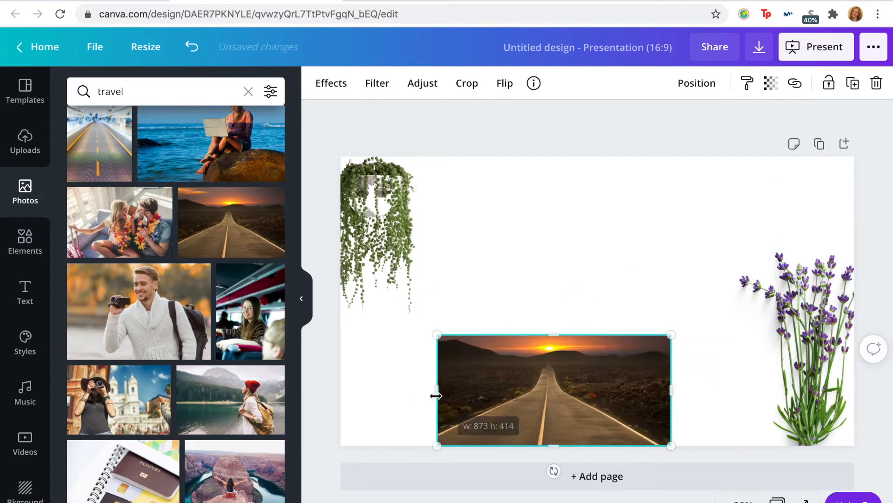
pyautogui.moveTo(665, 391); pyautogui.dragTo(762, 390)
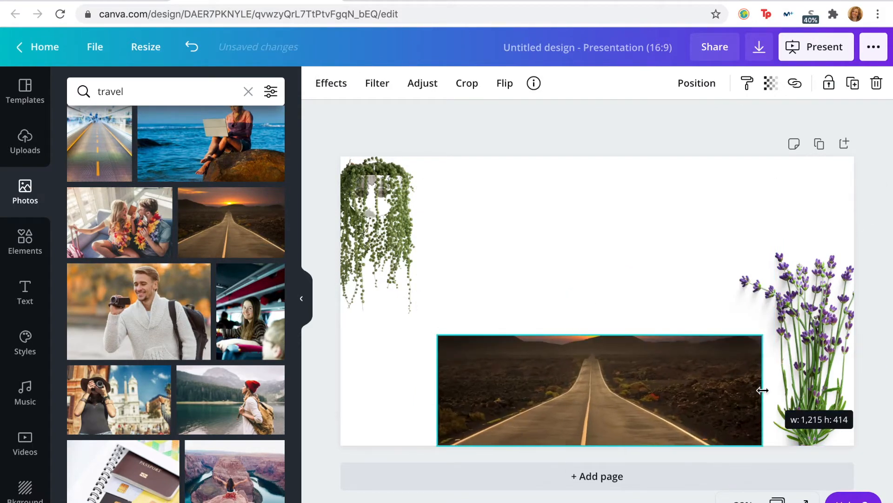
# Step: Reposition the road image inside its crop frame so the setting sun is included
pyautogui.doubleClick(589, 391)
pyautogui.moveTo(577, 370); pyautogui.dragTo(586, 398)
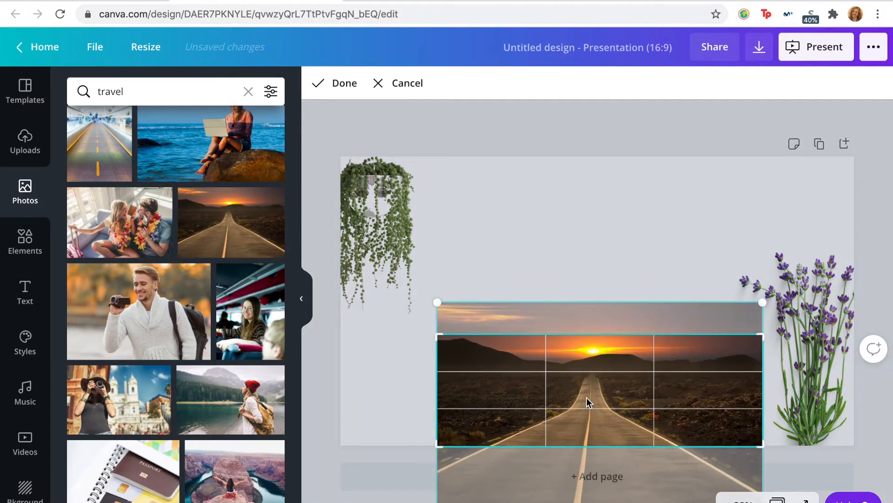
pyautogui.click(587, 255)
pyautogui.click(470, 321)
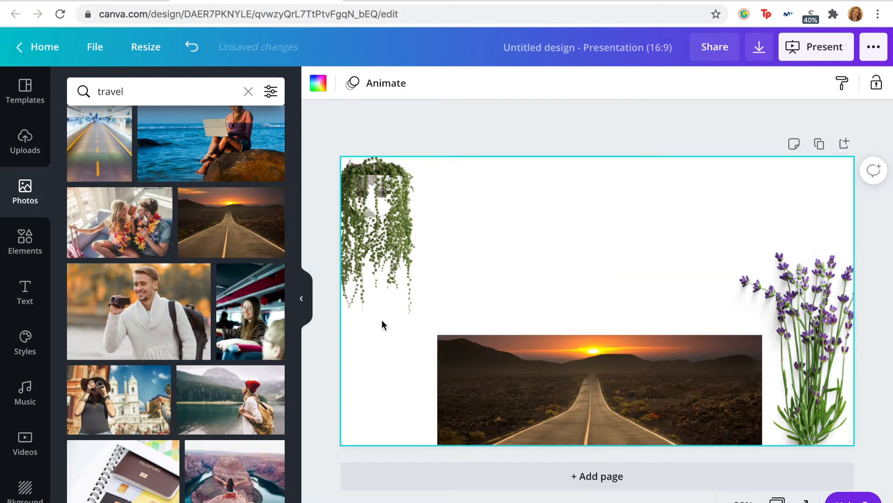
# Step: Browse the ready-made text designs and add the "love, peace, and joy" design to the page
pyautogui.click(27, 308)
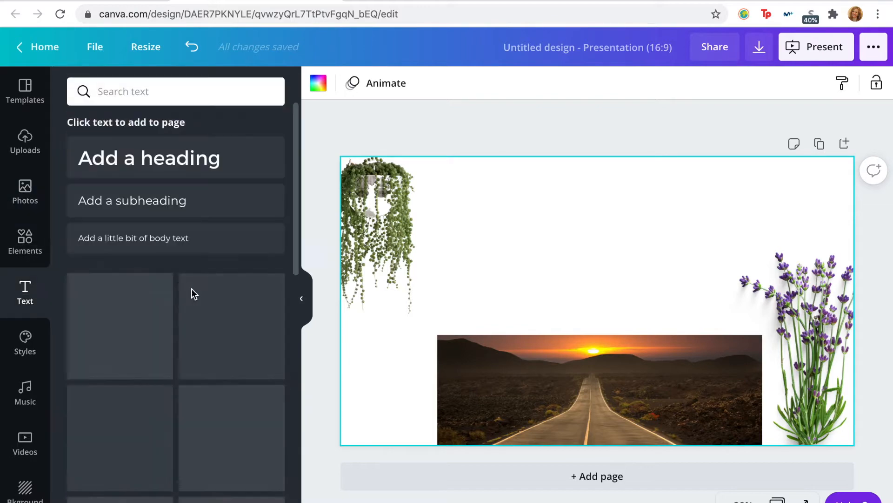
pyautogui.scroll(-10, 191, 291)
pyautogui.scroll(-10, 210, 330)
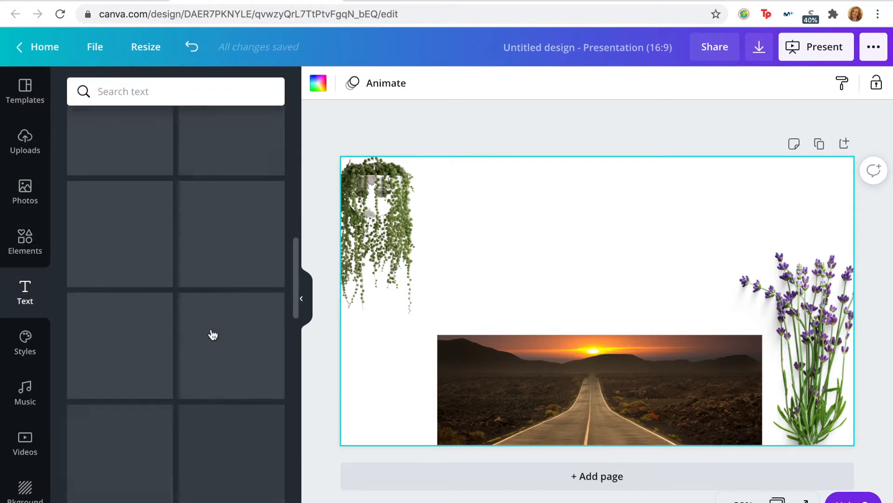
pyautogui.scroll(-8, 212, 334)
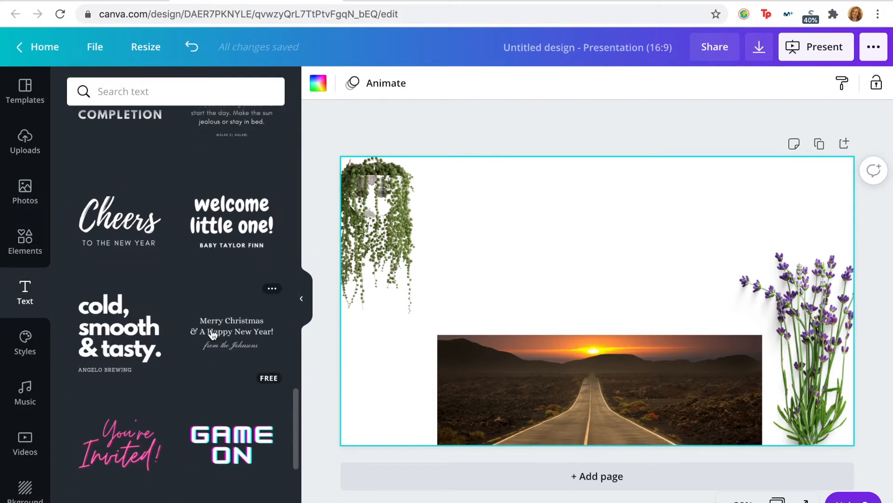
pyautogui.scroll(-8, 213, 334)
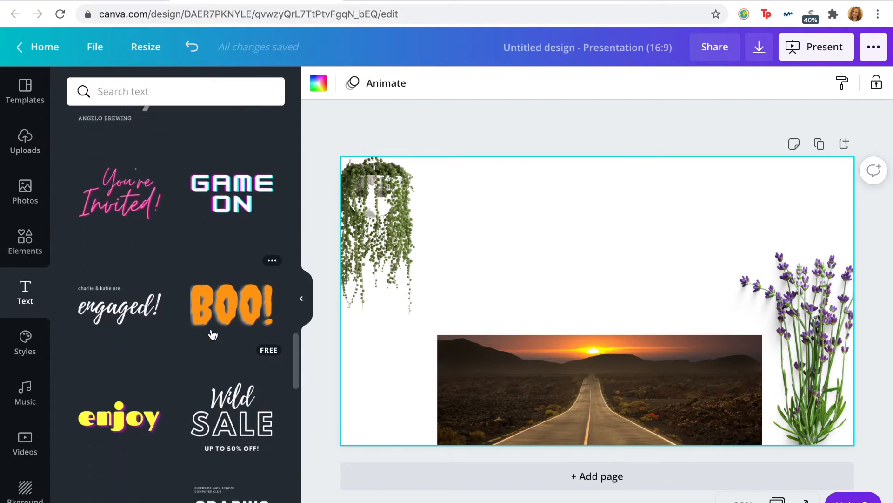
pyautogui.scroll(-8, 213, 335)
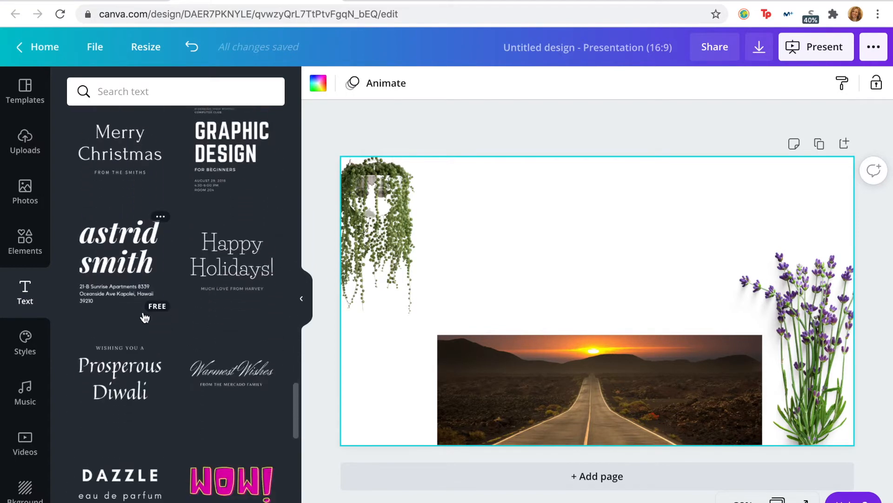
pyautogui.scroll(-8, 145, 317)
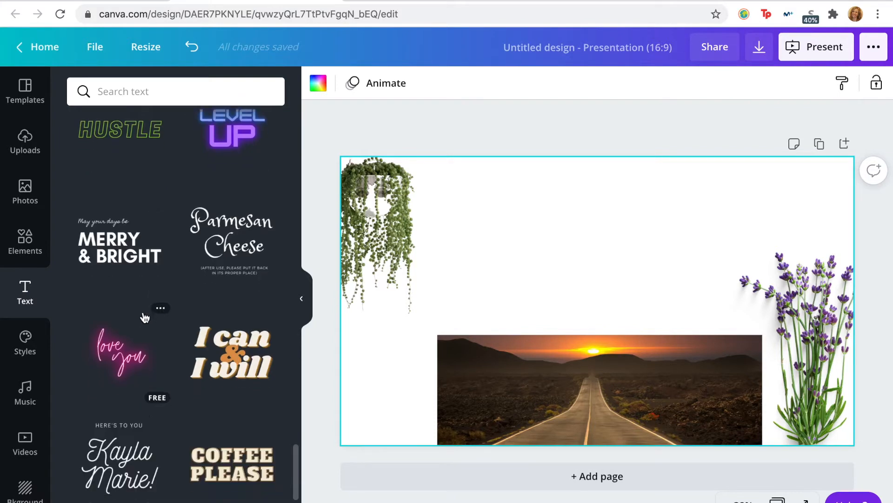
pyautogui.scroll(-6, 148, 350)
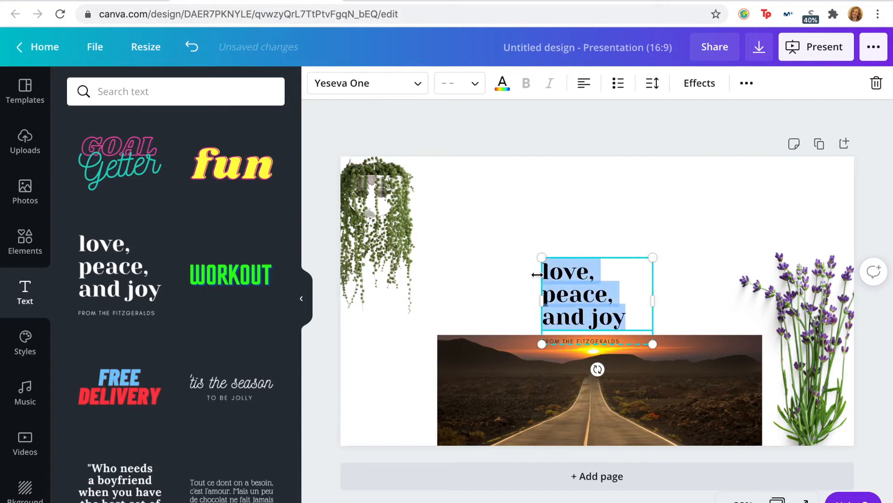
# Step: Replace the heading with "presence growth adventure", widen the box so each word fits its line, and change the small line to "core values"
pyautogui.press('BackSpace')
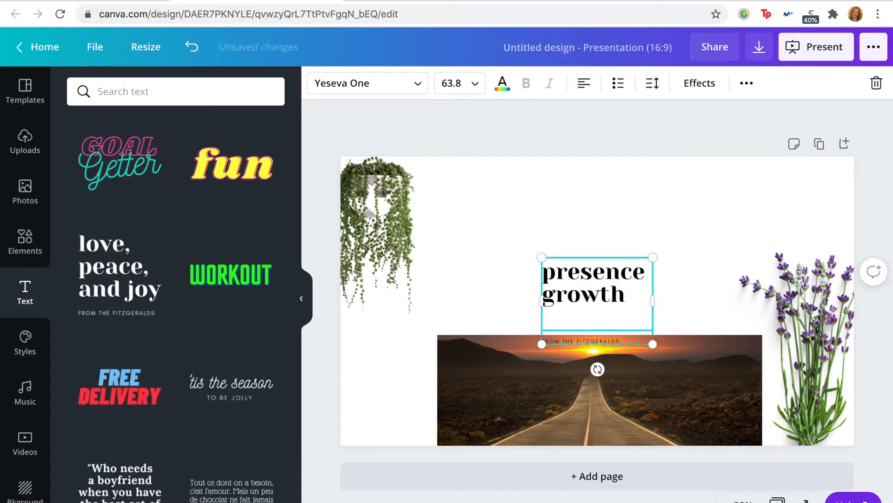
pyautogui.write('nture')
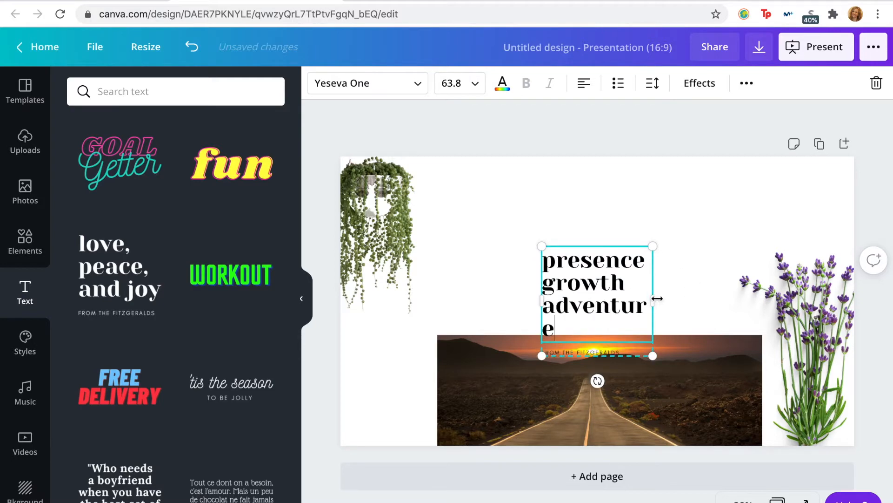
pyautogui.moveTo(654, 298); pyautogui.dragTo(675, 300)
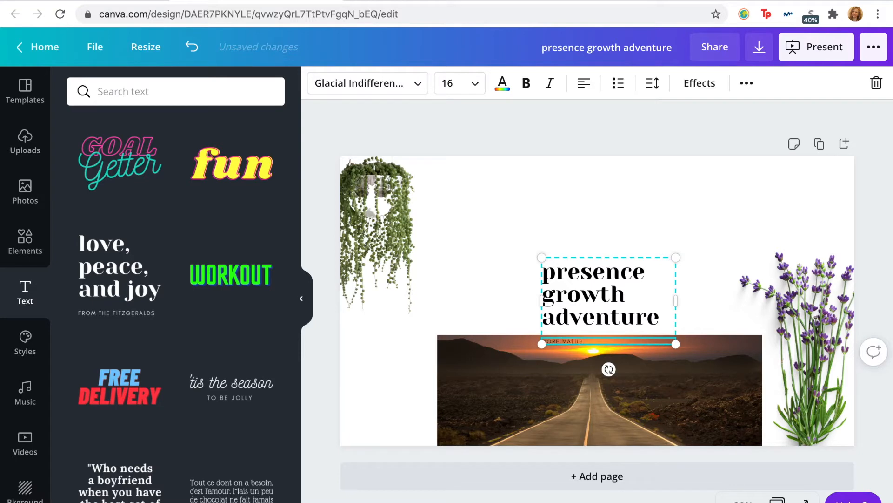
# Step: Move the text design beside the hanging plant and the road photo into the page's lower-left corner
pyautogui.moveTo(591, 261); pyautogui.dragTo(475, 199)
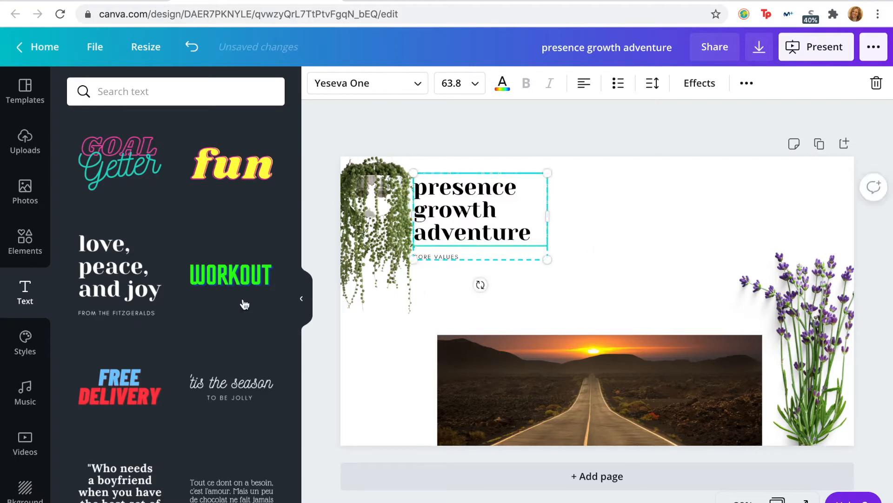
pyautogui.click(547, 407)
pyautogui.moveTo(546, 407); pyautogui.dragTo(462, 408)
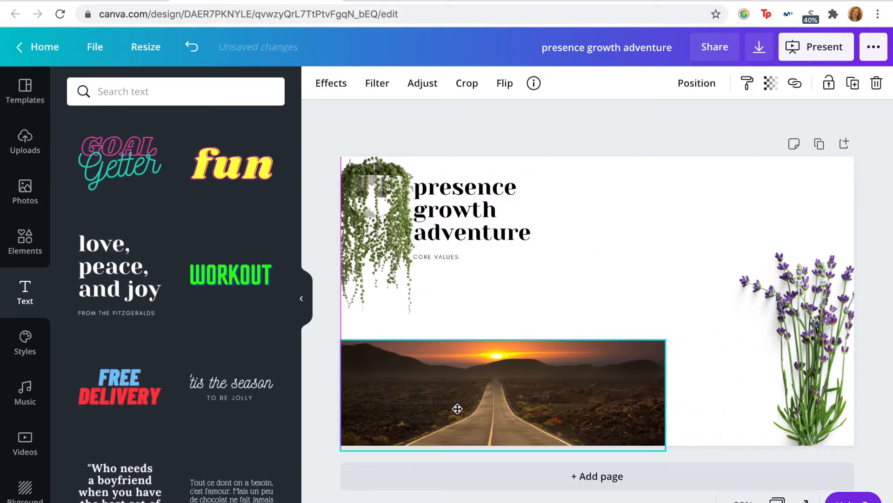
pyautogui.click(621, 295)
pyautogui.click(464, 211)
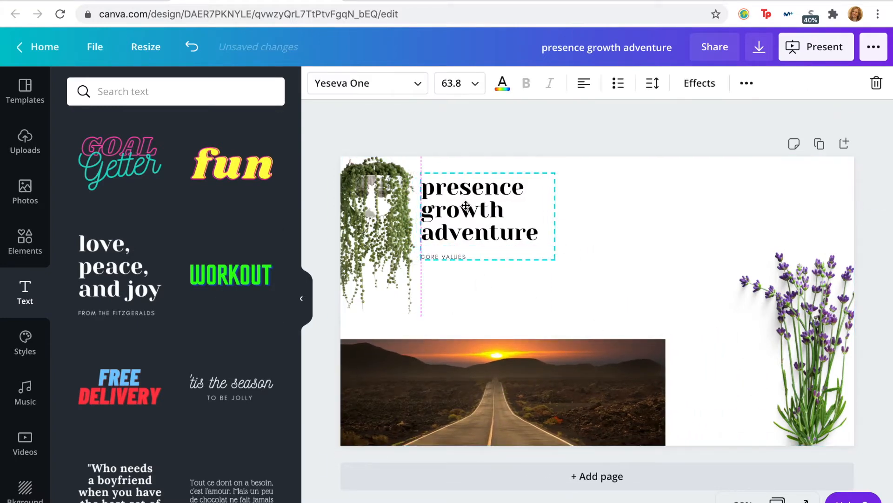
pyautogui.click(549, 273)
pyautogui.click(492, 228)
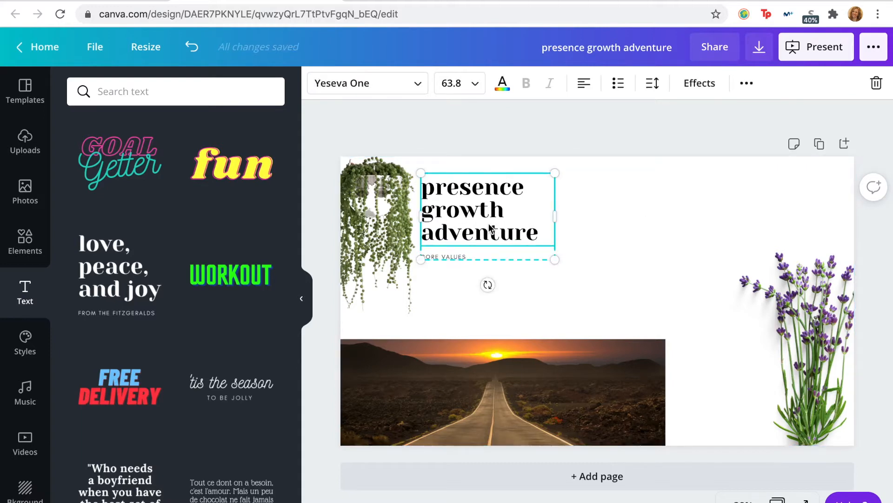
pyautogui.click(685, 225)
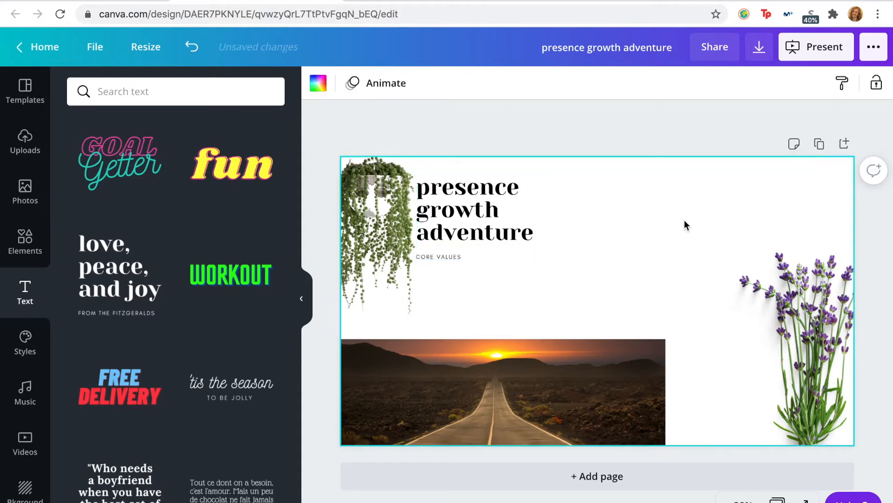
# Step: Try the pale lilac flower-stem pattern as the page background
pyautogui.scroll(-5, 139, 344)
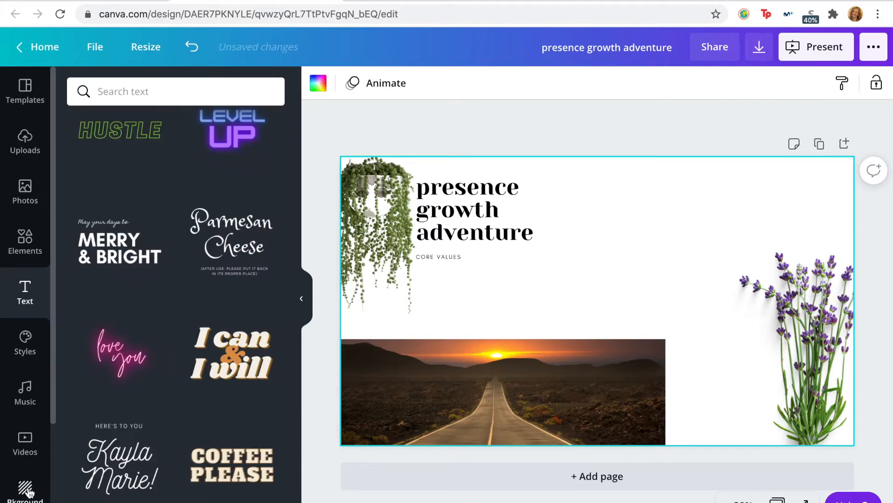
pyautogui.click(27, 487)
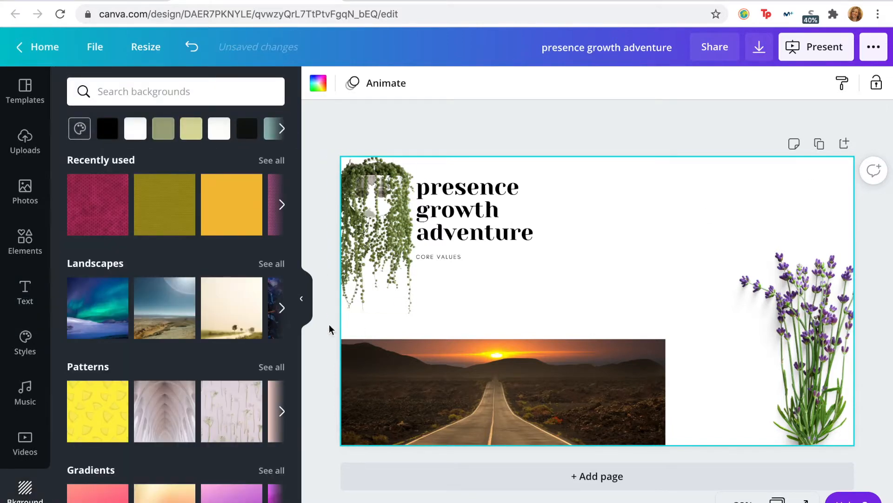
pyautogui.scroll(-4, 194, 342)
pyautogui.click(228, 219)
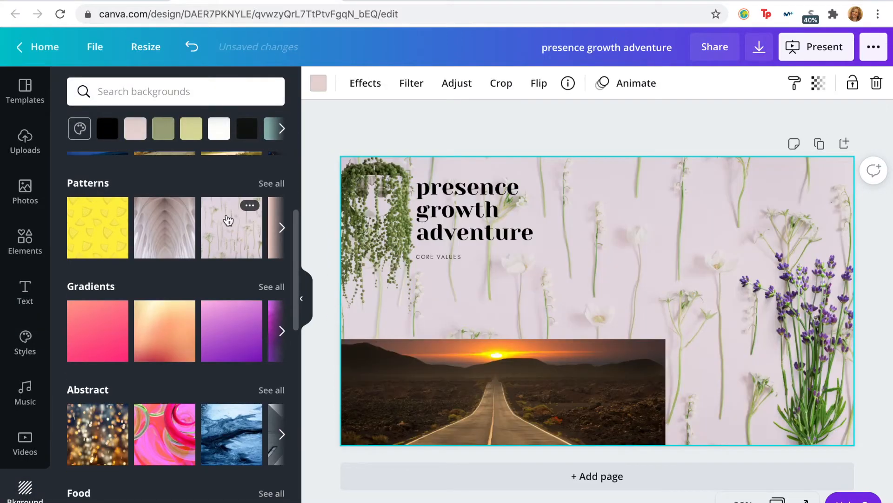
# Step: Try the grey angular building photo and the dark sand texture as page backgrounds
pyautogui.scroll(-15, 198, 343)
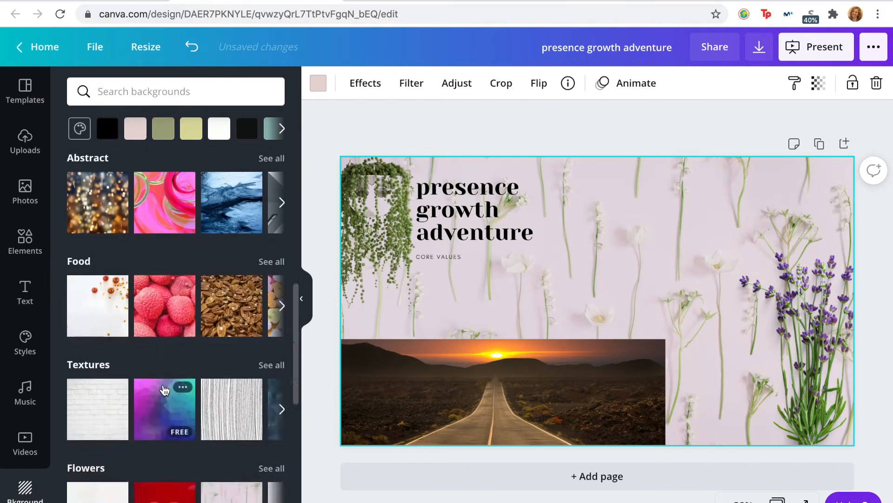
pyautogui.scroll(-5, 163, 390)
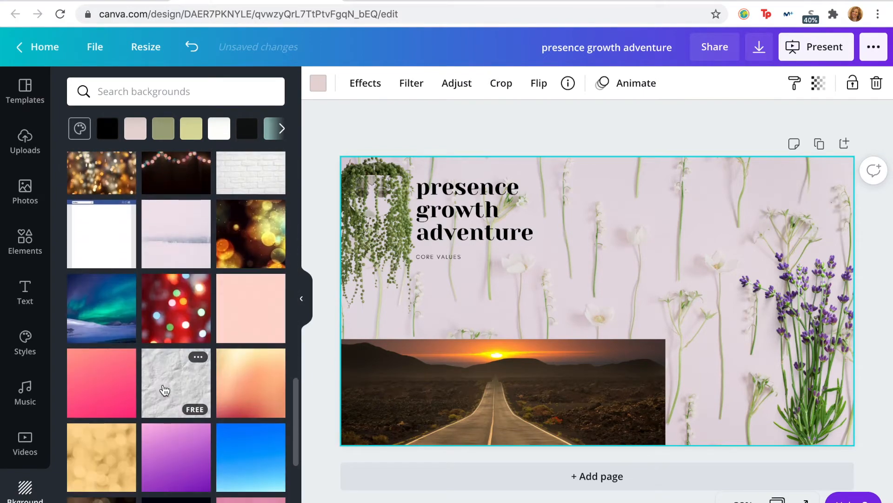
pyautogui.scroll(-8, 181, 350)
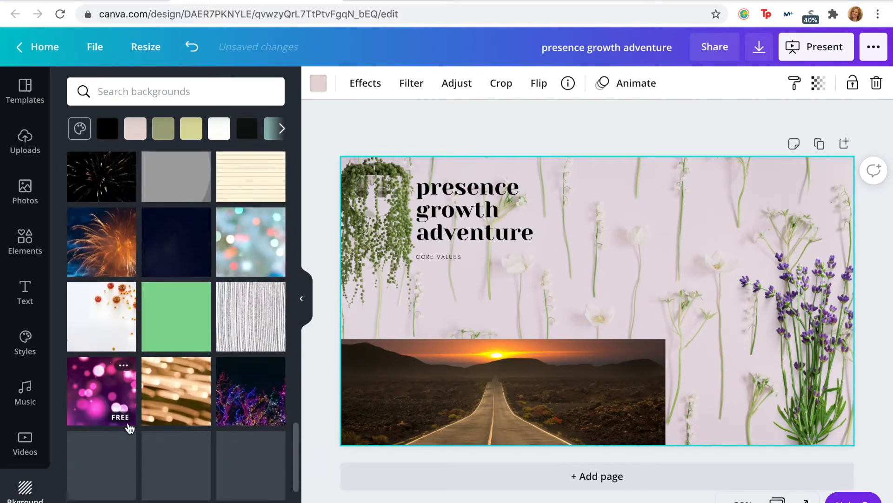
pyautogui.scroll(-3, 130, 428)
pyautogui.click(237, 389)
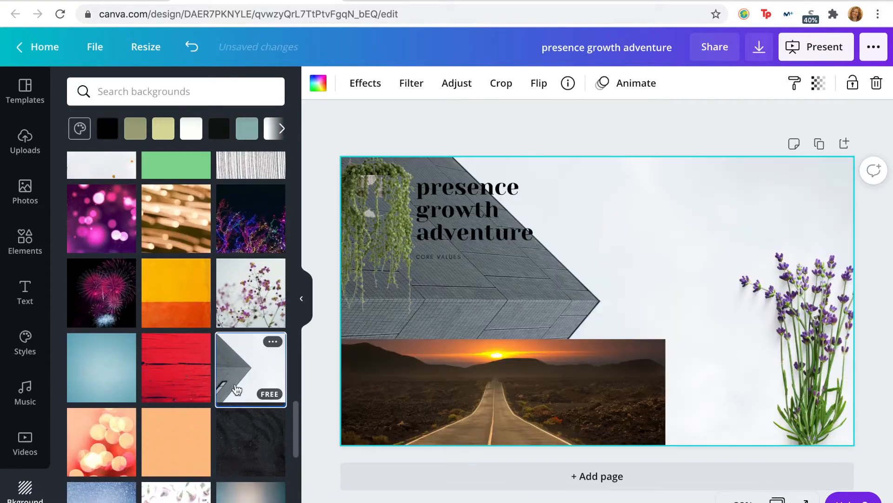
pyautogui.click(231, 449)
pyautogui.scroll(-5, 233, 451)
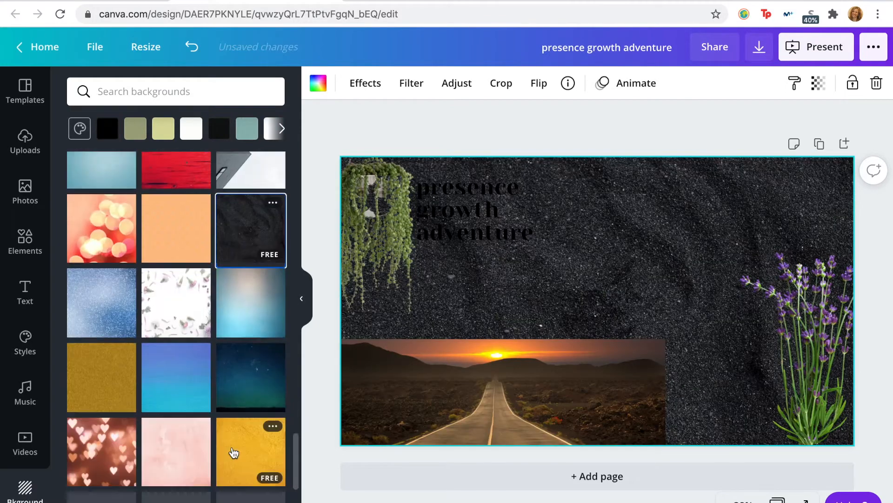
# Step: Try the black marble texture and the crumpled grid paper as page backgrounds
pyautogui.scroll(-3, 233, 452)
pyautogui.click(172, 368)
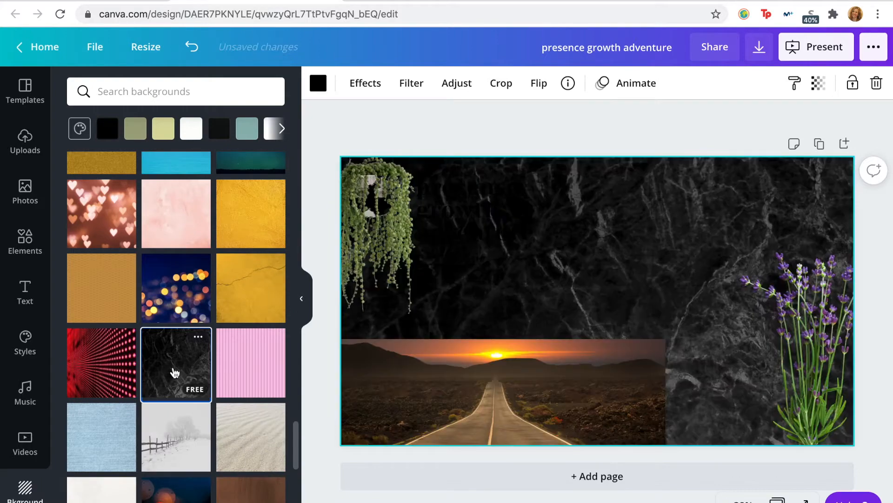
pyautogui.scroll(-4, 150, 480)
pyautogui.scroll(-10, 150, 481)
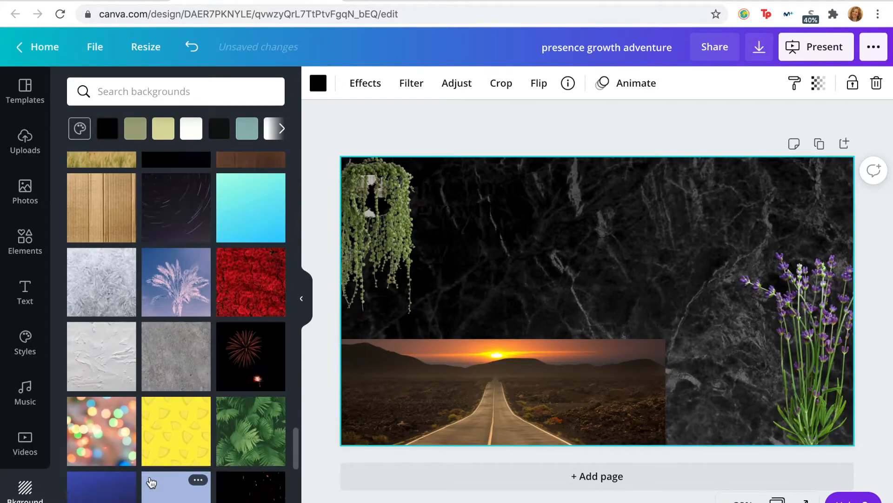
pyautogui.click(233, 314)
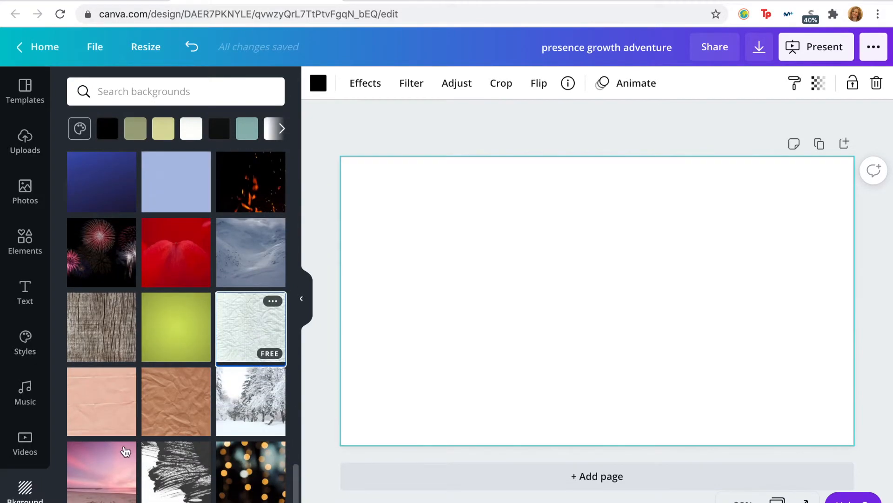
# Step: Try the crescent moon photo and the blurred orange night lights as page backgrounds
pyautogui.scroll(-10, 139, 431)
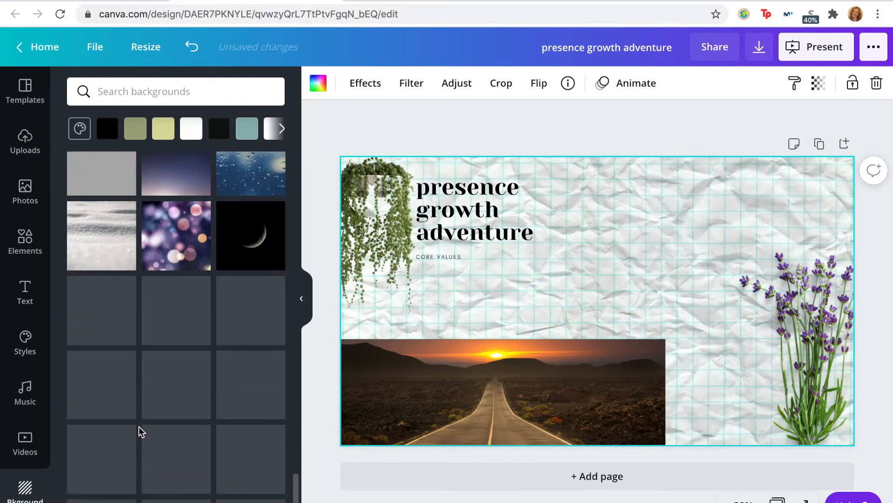
pyautogui.click(253, 243)
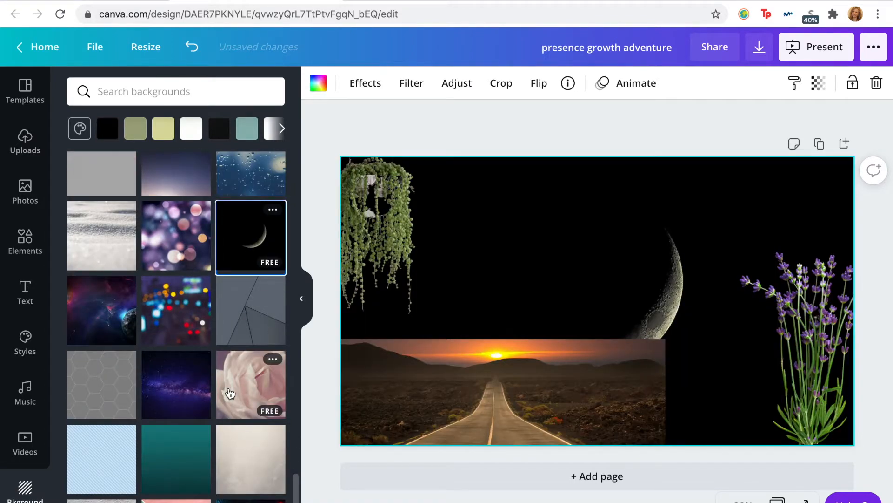
pyautogui.scroll(-3, 231, 393)
pyautogui.click(238, 342)
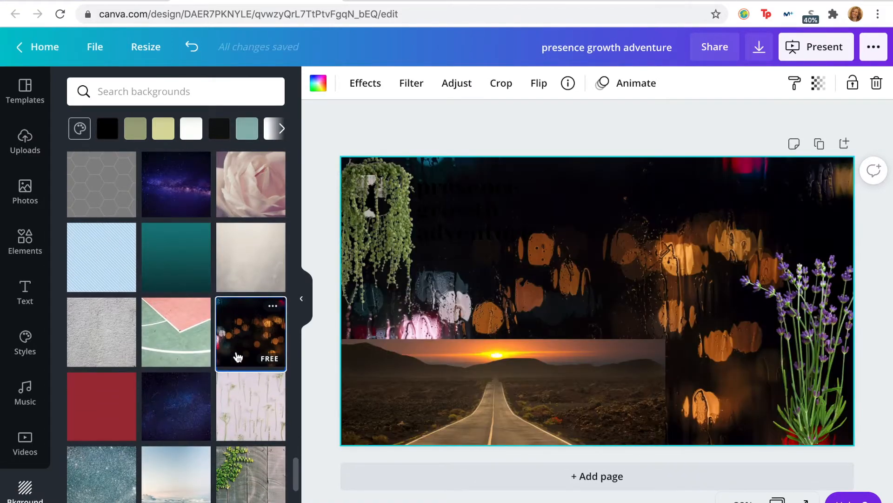
# Step: Try the black-and-white striped wood as the page background
pyautogui.scroll(-5, 238, 356)
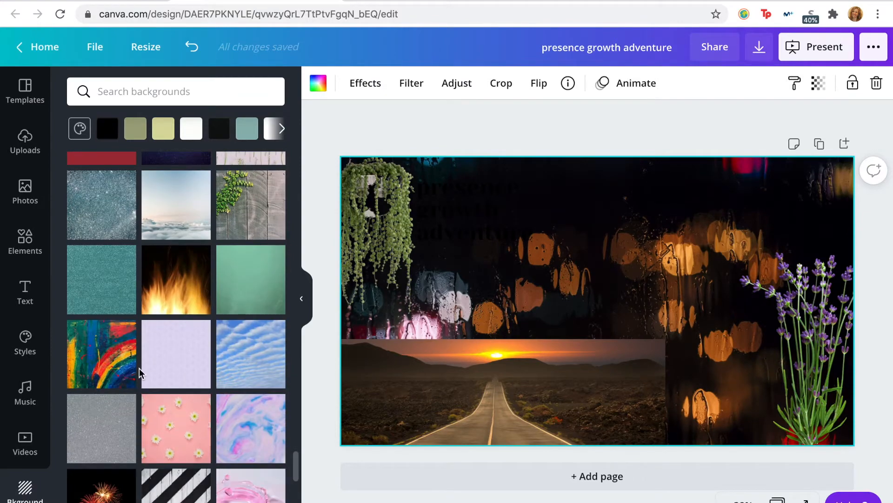
pyautogui.scroll(-4, 135, 372)
pyautogui.click(189, 356)
pyautogui.scroll(-3, 189, 348)
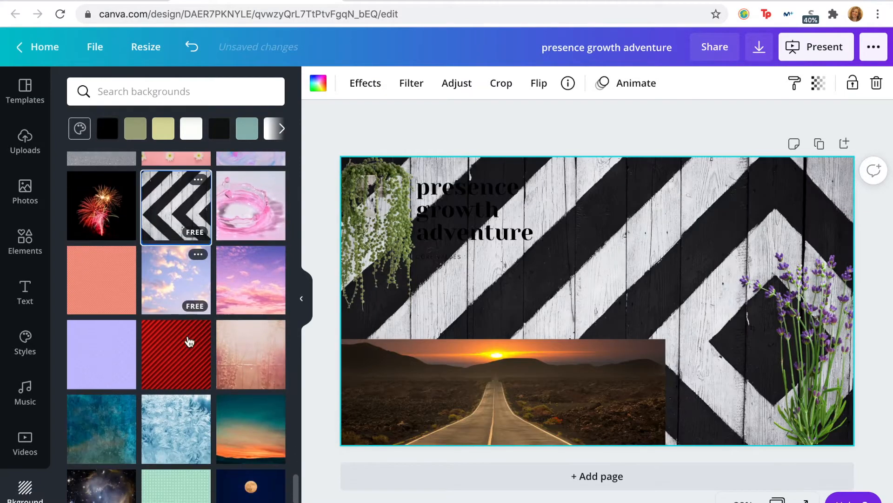
# Step: Set the page background to the plain off-white color
pyautogui.scroll(-10, 189, 342)
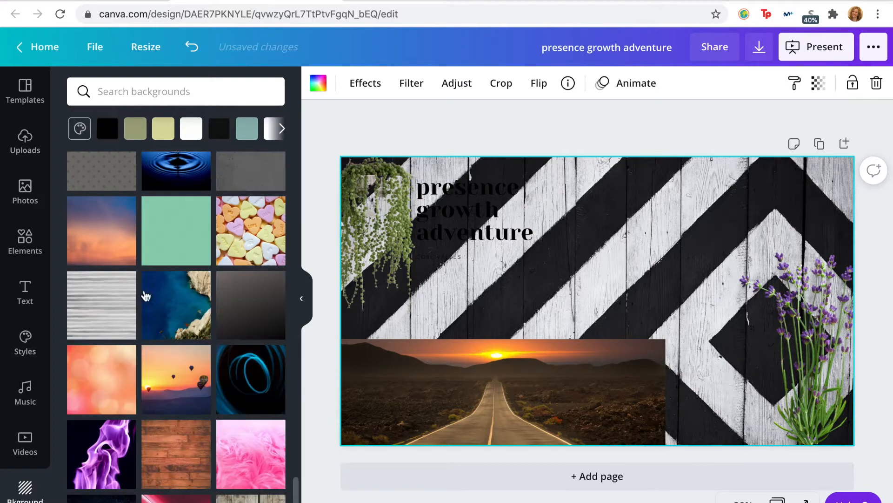
pyautogui.scroll(20, 153, 246)
pyautogui.click(193, 130)
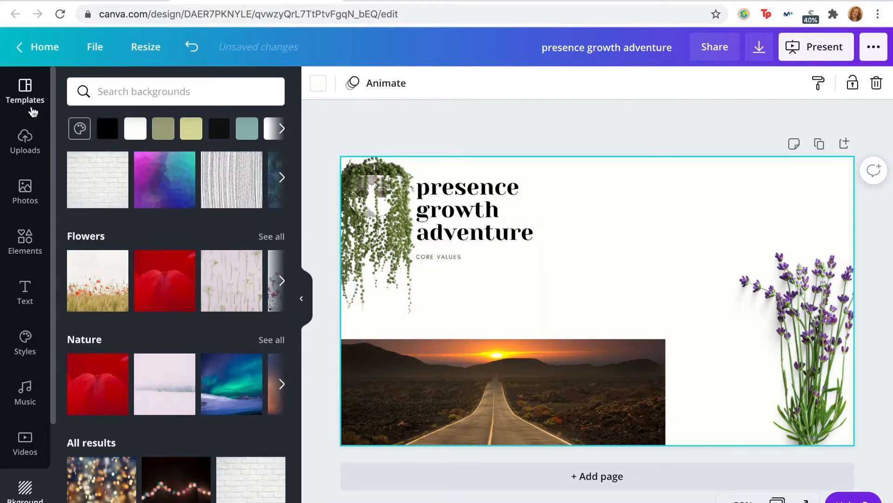
# Step: Search the photo library for snowboard
pyautogui.click(25, 192)
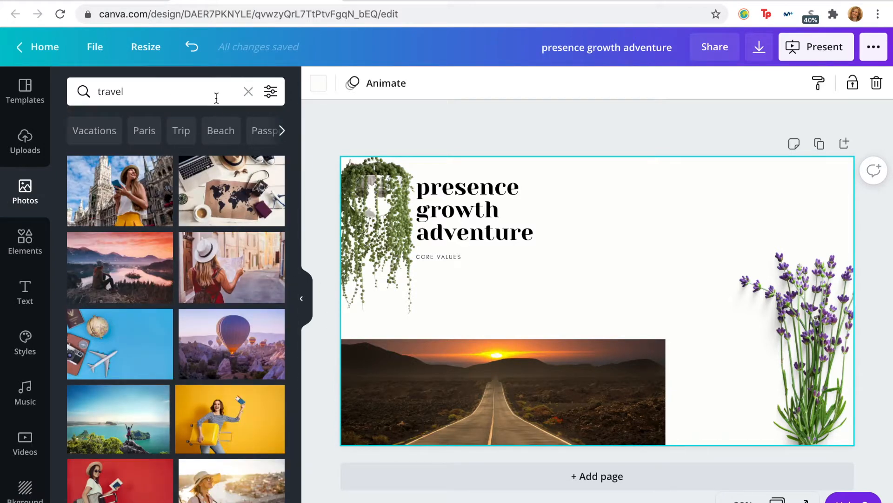
pyautogui.click(216, 97)
pyautogui.write('j')
pyautogui.press('BackSpace')
pyautogui.write('snowboar')
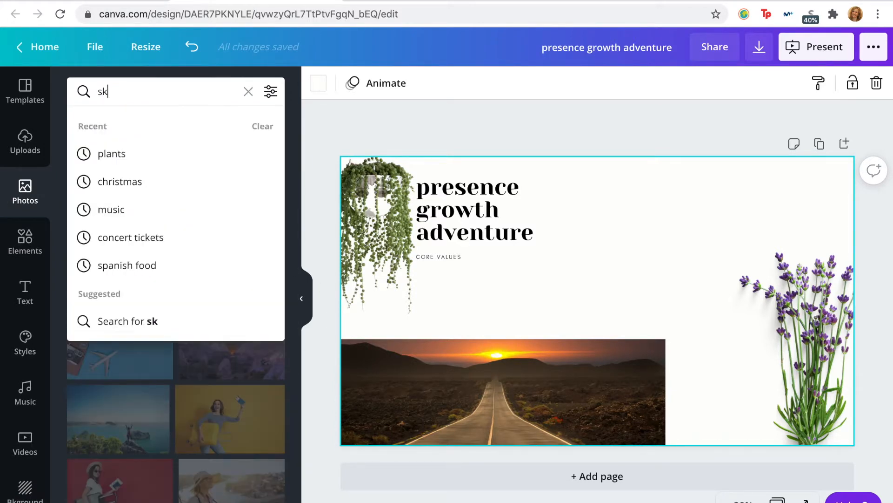
pyautogui.write('d')
pyautogui.press('Return')
# Step: Add the cut-out snowboard photo and shrink it to about 117 by 91 near the road photo's right end
pyautogui.scroll(-5, 233, 419)
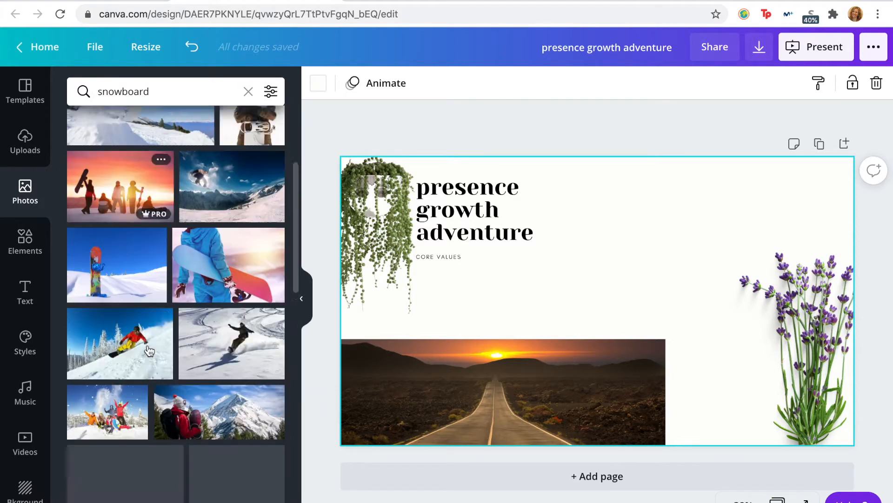
pyautogui.click(233, 435)
pyautogui.moveTo(747, 177); pyautogui.dragTo(579, 385)
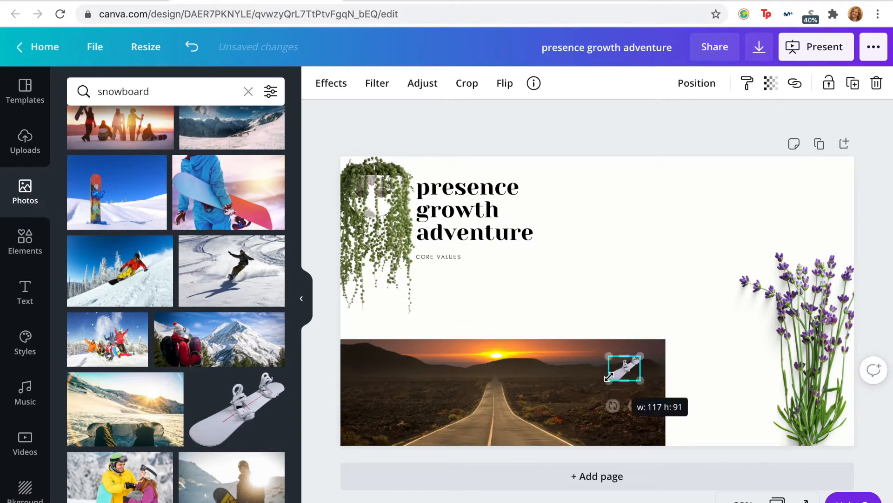
pyautogui.click(674, 253)
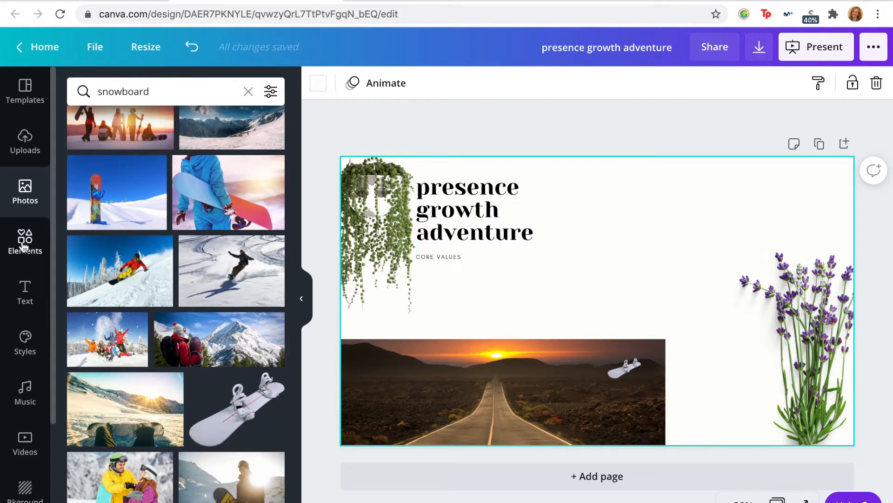
# Step: Search the photo library for yoga and look through the results
pyautogui.click(130, 86)
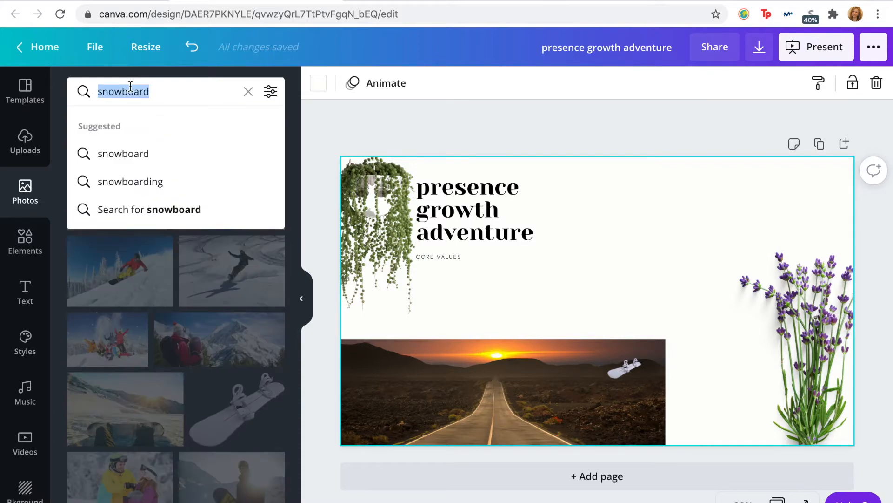
pyautogui.write('yoga')
pyautogui.press('Return')
pyautogui.scroll(-5, 190, 324)
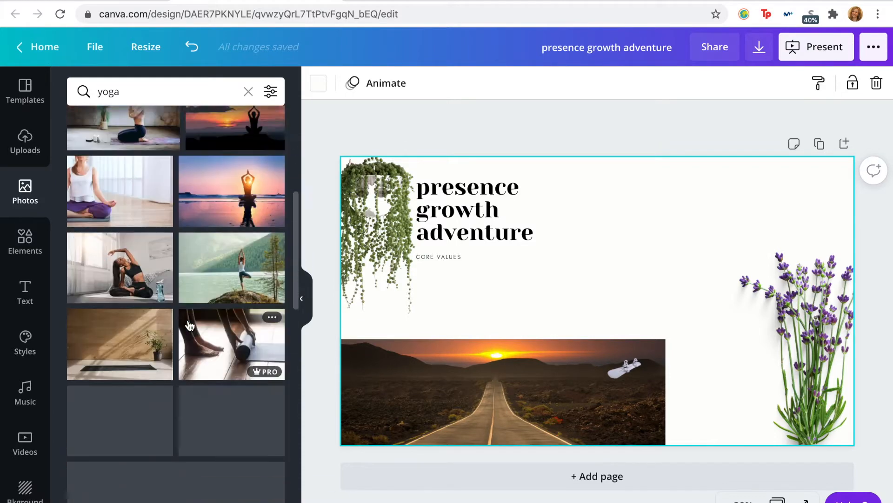
pyautogui.scroll(-10, 189, 325)
pyautogui.scroll(-3, 239, 291)
# Step: Search the graphic elements for yoga
pyautogui.click(24, 241)
pyautogui.click(143, 92)
pyautogui.write('yoga')
pyautogui.press('Return')
pyautogui.scroll(-1, 168, 319)
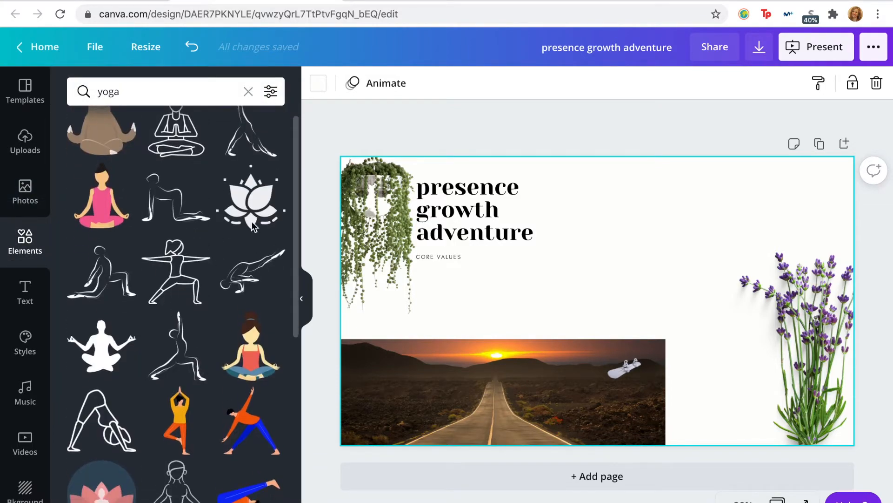
# Step: Add the round pink lotus meditation graphic, shrink it and place it over the road photo's upper-left corner
pyautogui.scroll(-4, 185, 317)
pyautogui.click(99, 309)
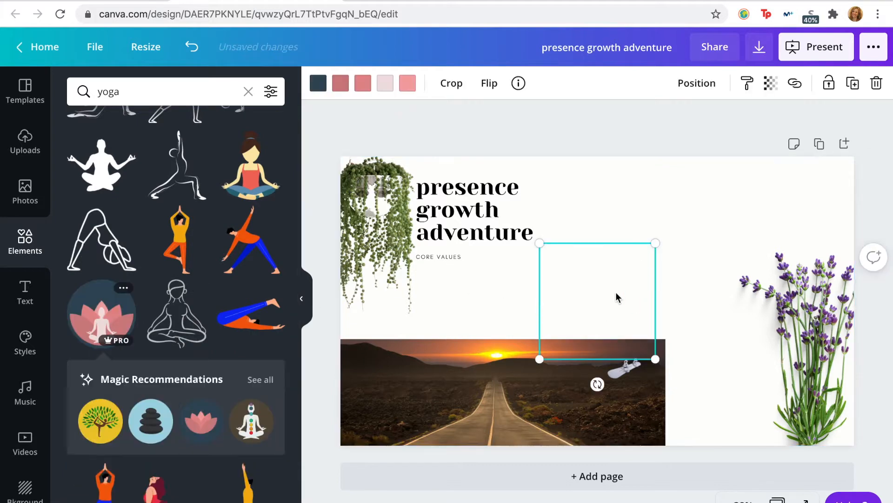
pyautogui.moveTo(652, 245); pyautogui.dragTo(625, 274)
pyautogui.moveTo(571, 323); pyautogui.dragTo(406, 341)
# Step: Enlarge the snowboard, tilt it slightly and place it across the road photo's lower-right corner
pyautogui.click(624, 370)
pyautogui.moveTo(624, 370); pyautogui.dragTo(705, 390)
pyautogui.moveTo(653, 459)
pyautogui.mouseDown()
pyautogui.moveTo(669, 463)
pyautogui.moveTo(661, 469)
pyautogui.mouseUp()
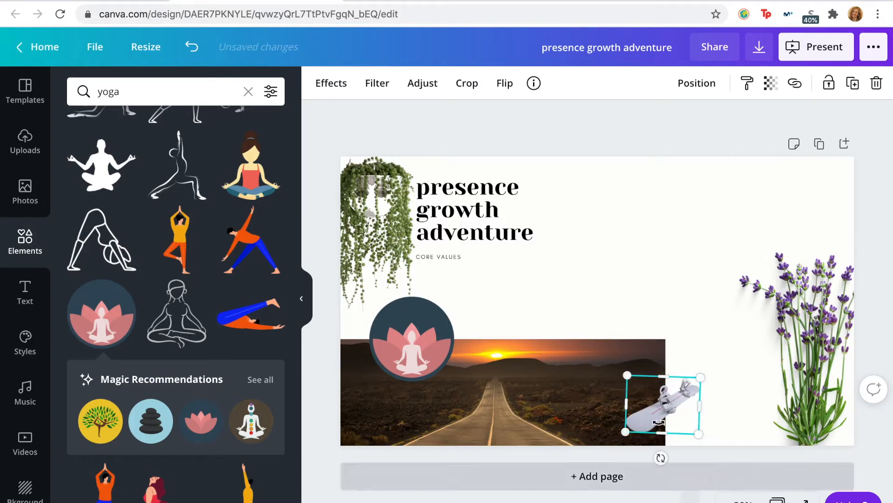
pyautogui.moveTo(666, 414); pyautogui.dragTo(668, 420)
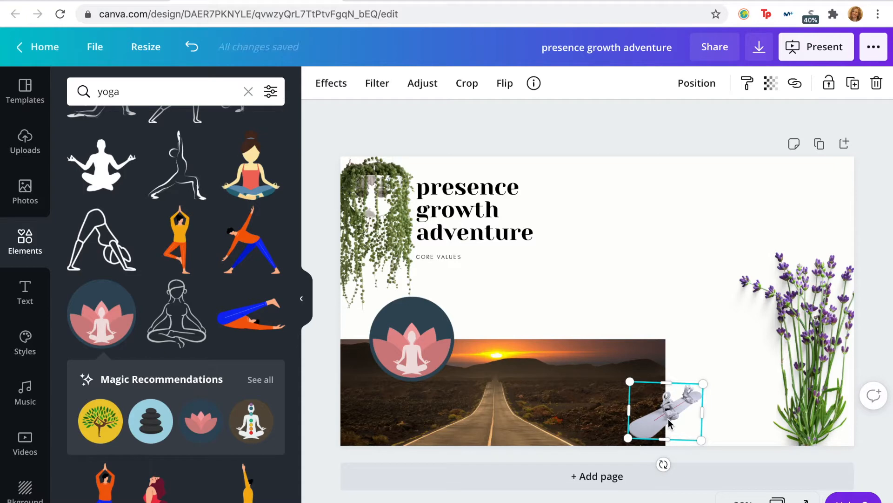
pyautogui.click(697, 261)
# Step: Search the photo library for canned goods
pyautogui.click(181, 88)
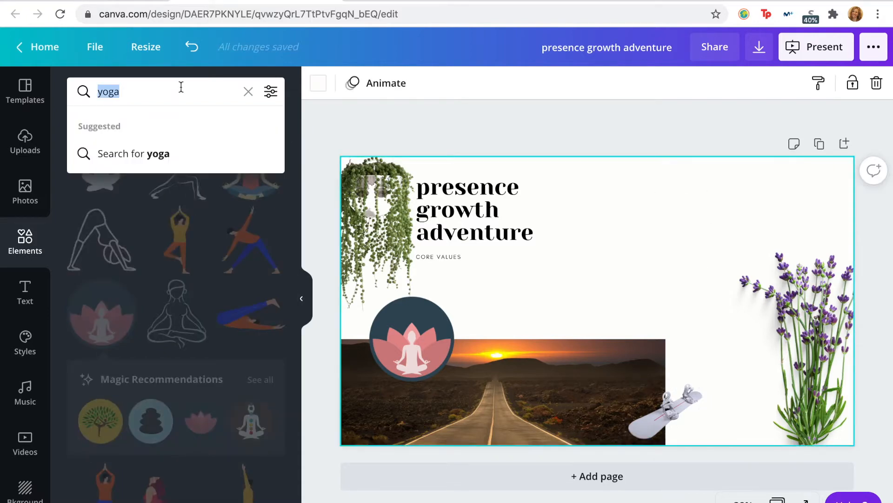
pyautogui.click(25, 191)
pyautogui.click(144, 91)
pyautogui.write('cann')
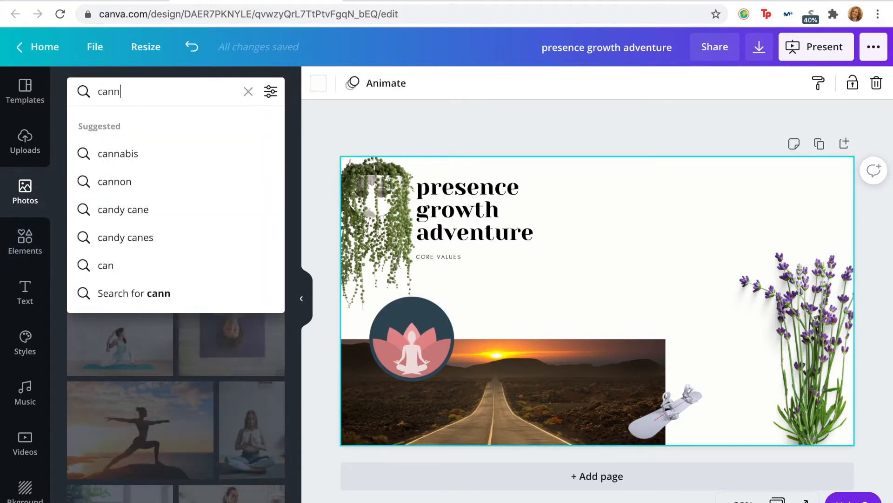
pyautogui.write('ed goods')
pyautogui.press('Return')
# Step: Add the photo of six pickle jars, shrink it and place it in the page's upper-right area above the lavender
pyautogui.scroll(-5, 155, 318)
pyautogui.scroll(-2, 156, 318)
pyautogui.scroll(2, 156, 317)
pyautogui.click(178, 205)
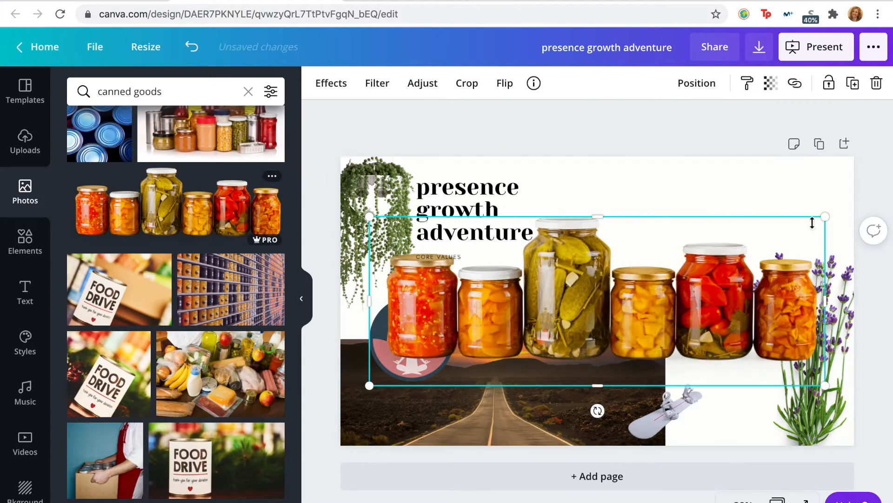
pyautogui.moveTo(787, 260); pyautogui.dragTo(621, 426)
pyautogui.moveTo(494, 370); pyautogui.dragTo(774, 233)
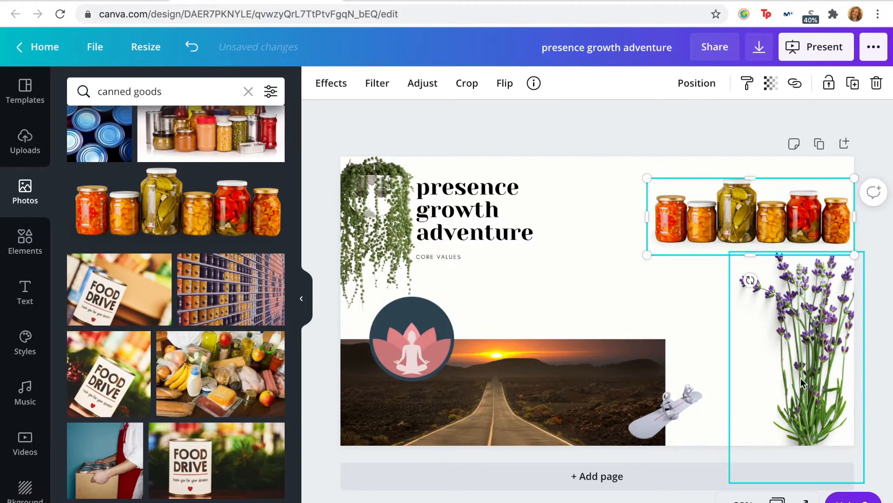
# Step: Move the lavender up to the page's upper-right corner and place the row of jars at the base of its stems
pyautogui.moveTo(808, 362); pyautogui.dragTo(786, 293)
pyautogui.click(769, 232)
pyautogui.moveTo(768, 233); pyautogui.dragTo(775, 357)
pyautogui.moveTo(800, 224); pyautogui.dragTo(798, 206)
pyautogui.moveTo(707, 143); pyautogui.dragTo(703, 165)
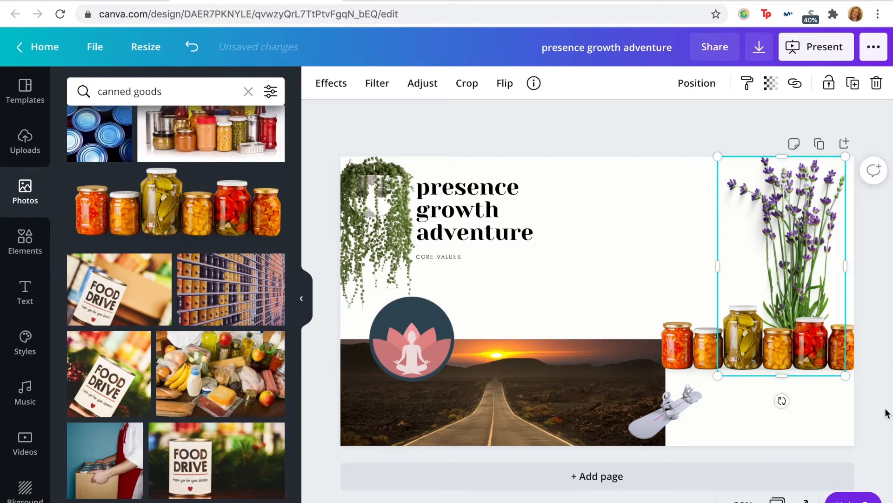
pyautogui.click(605, 247)
# Step: Search the photo library for dog
pyautogui.scroll(5, 154, 298)
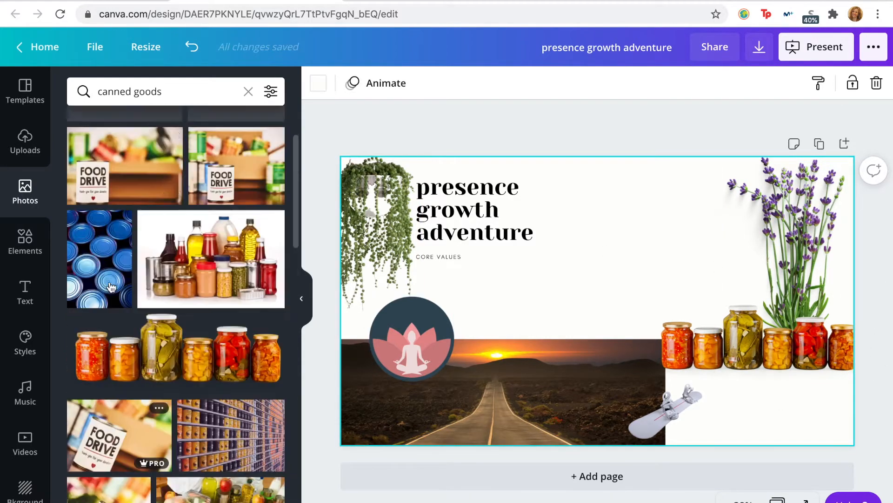
pyautogui.tripleClick(168, 89)
pyautogui.write('dog')
pyautogui.press('Return')
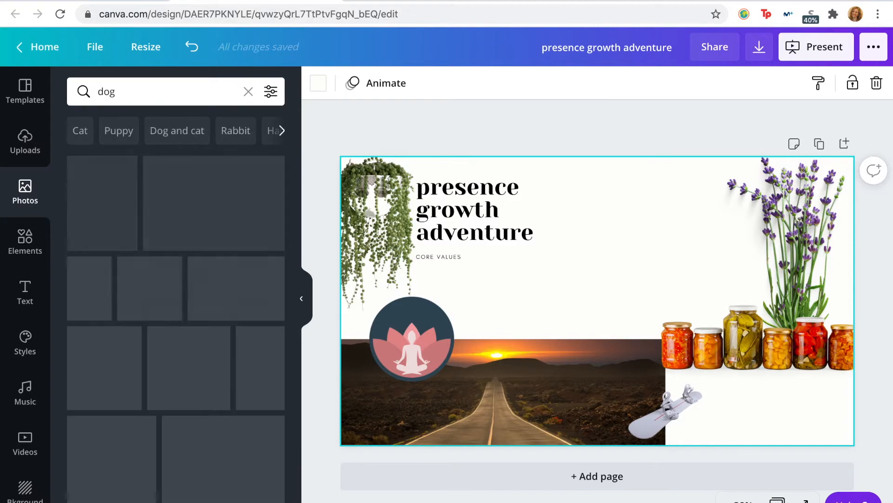
pyautogui.tripleClick(168, 92)
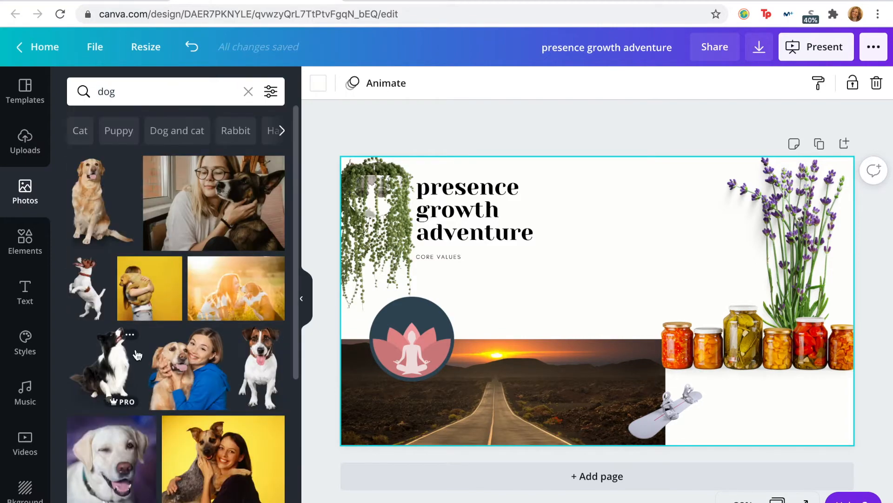
# Step: Add the cut-out black-and-white sitting dog, shrink it and place it on the road photo just left of the road's center
pyautogui.scroll(-8, 135, 348)
pyautogui.scroll(7, 136, 348)
pyautogui.click(105, 298)
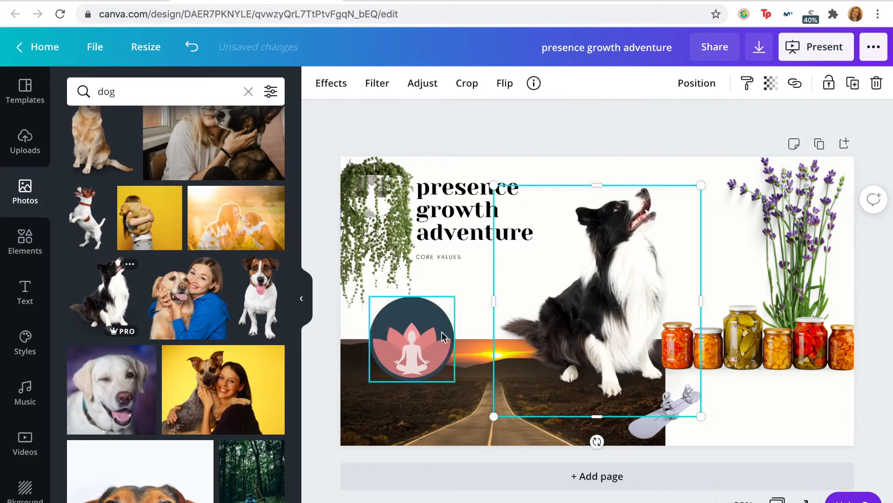
pyautogui.moveTo(703, 191); pyautogui.dragTo(543, 359)
pyautogui.moveTo(508, 396); pyautogui.dragTo(472, 418)
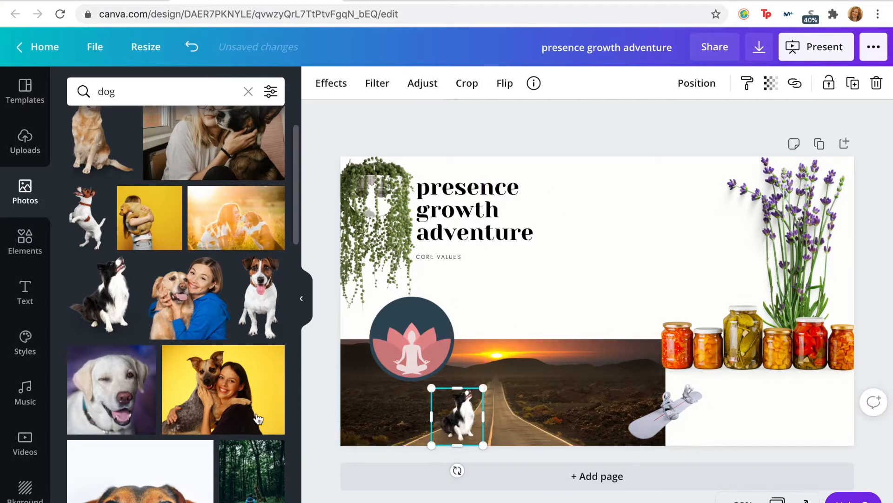
# Step: Look through more dog photos and search the photo library for border collie
pyautogui.scroll(-3, 130, 412)
pyautogui.scroll(-5, 130, 412)
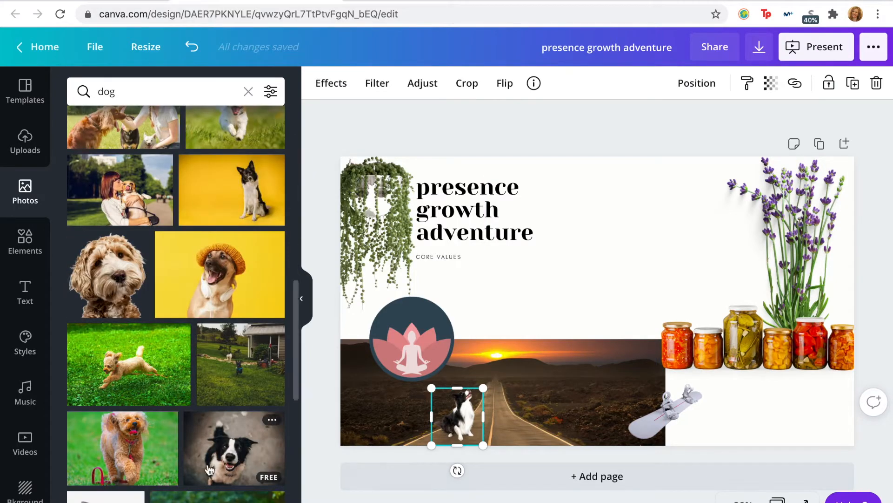
pyautogui.scroll(-10, 207, 469)
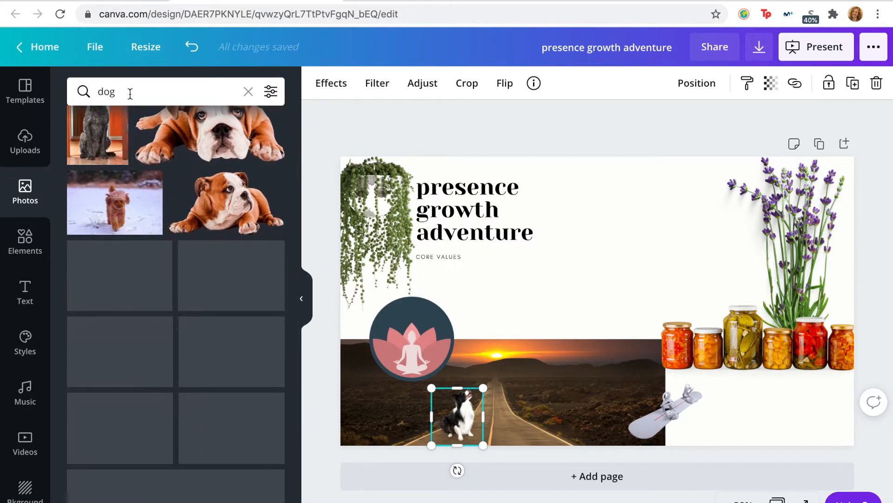
pyautogui.click(130, 94)
pyautogui.write('border collie')
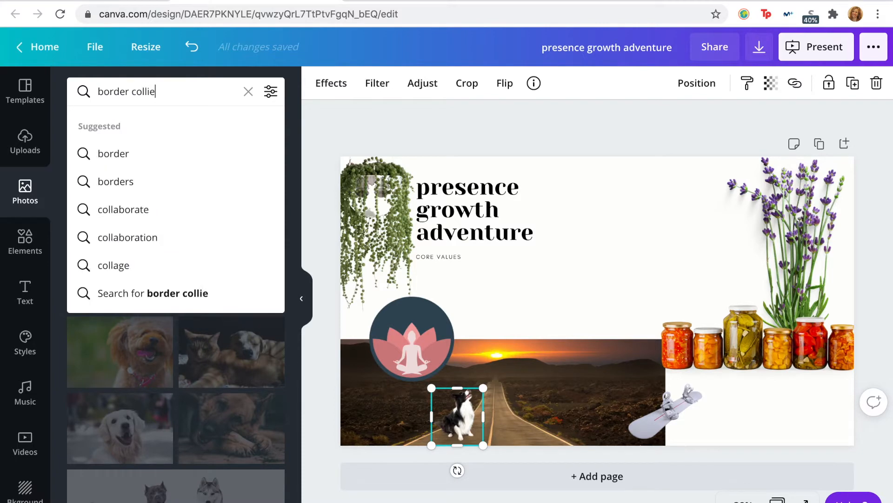
pyautogui.press('Return')
pyautogui.scroll(-1, 239, 379)
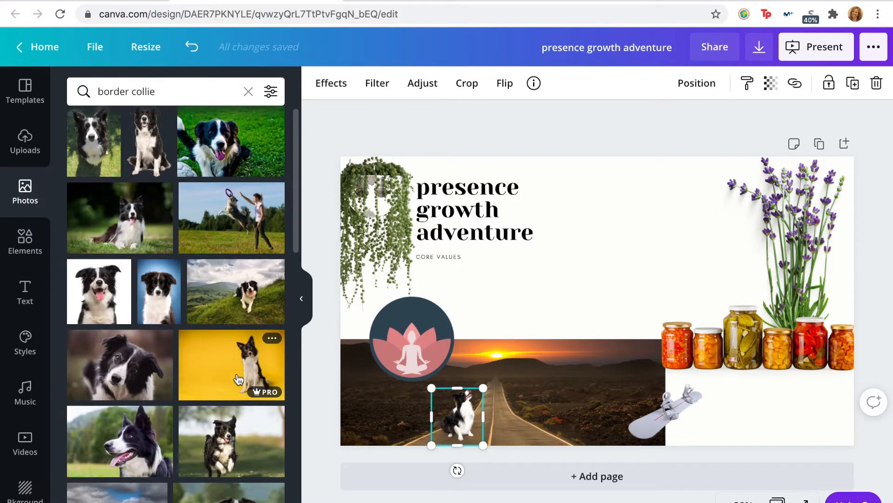
# Step: Try the cut-out front-facing border collie on the road photo, remove it and look through more border collie photos
pyautogui.click(144, 151)
pyautogui.moveTo(670, 183); pyautogui.dragTo(532, 408)
pyautogui.press('Delete')
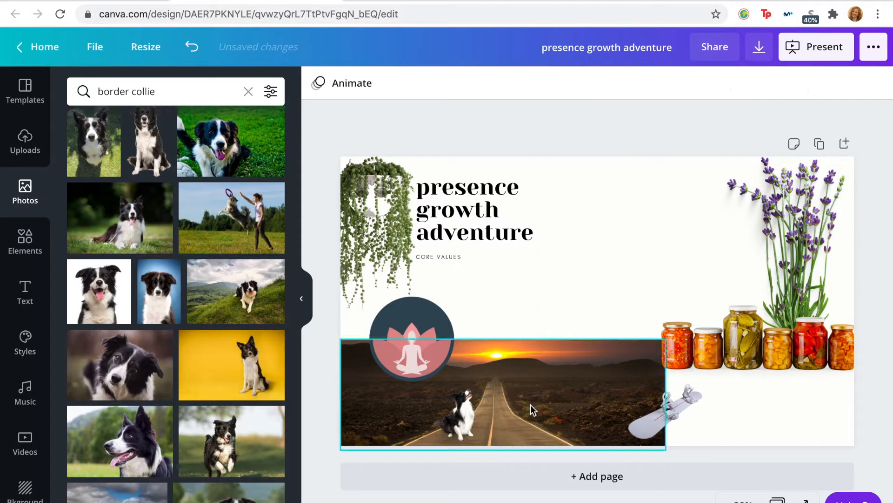
pyautogui.scroll(-5, 156, 415)
pyautogui.scroll(-7, 157, 415)
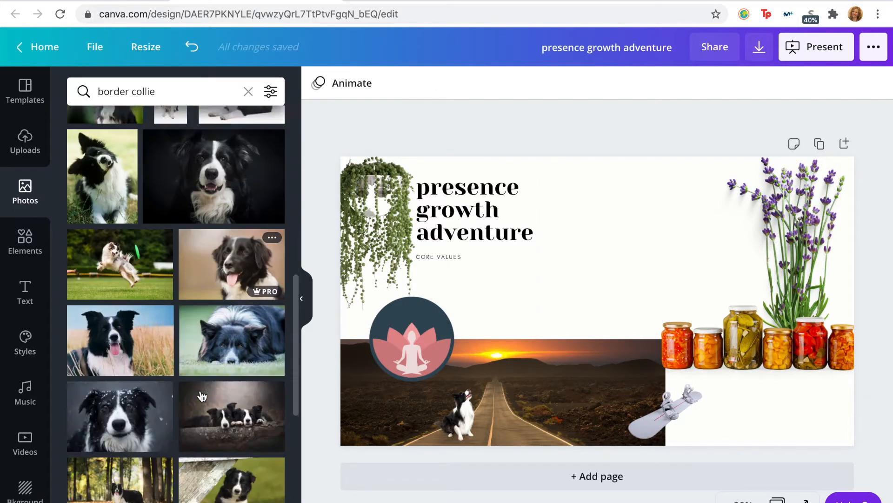
pyautogui.scroll(-8, 202, 396)
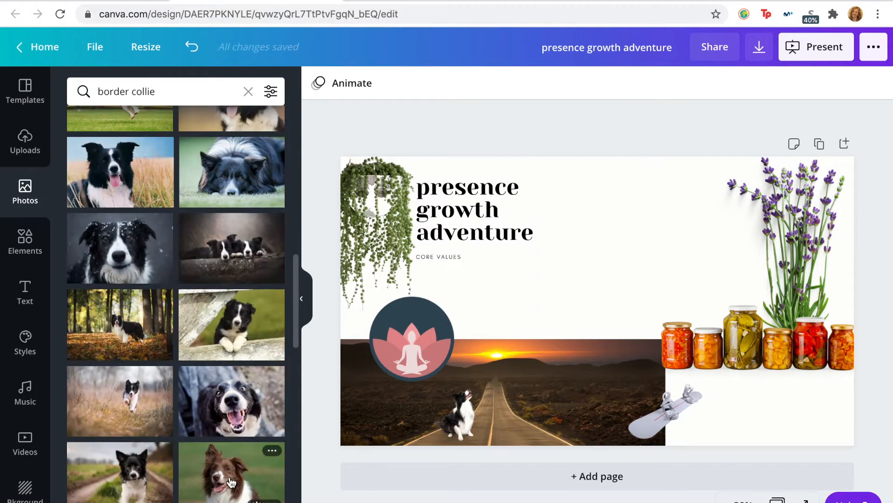
pyautogui.scroll(-8, 223, 477)
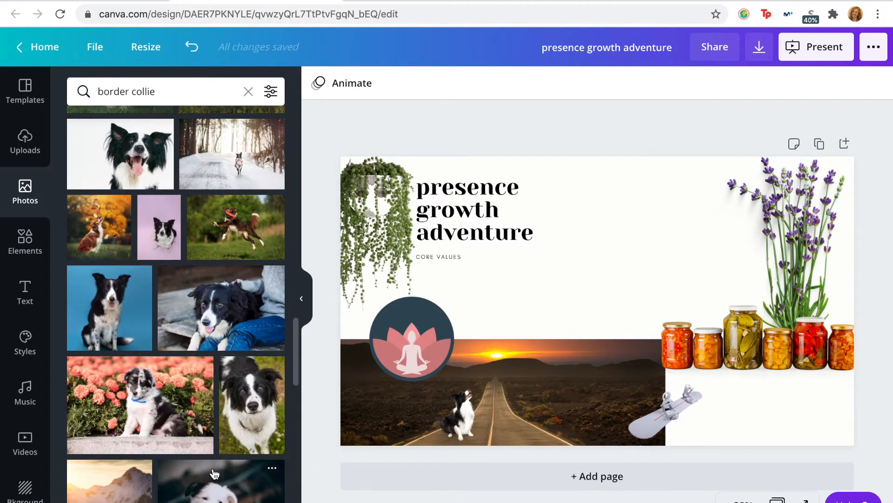
# Step: Find the tilted "Thank you!" script design among the ready-made text designs and add it to the page
pyautogui.click(25, 293)
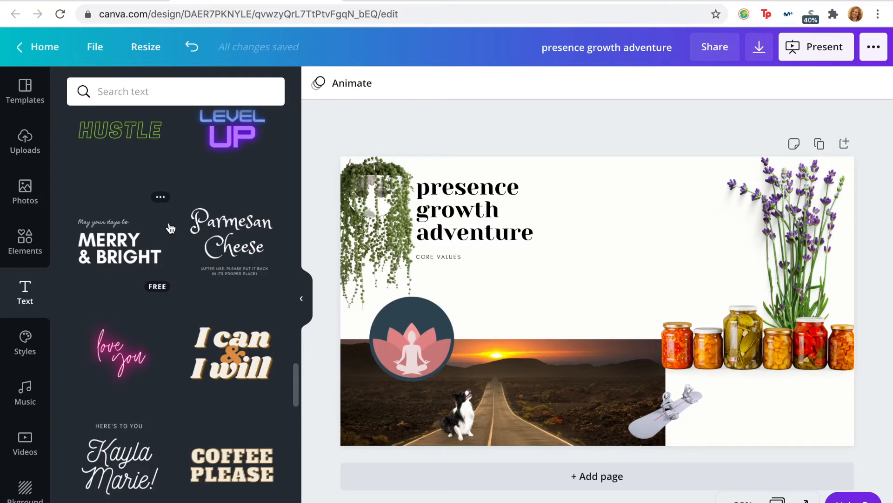
pyautogui.scroll(-10, 168, 337)
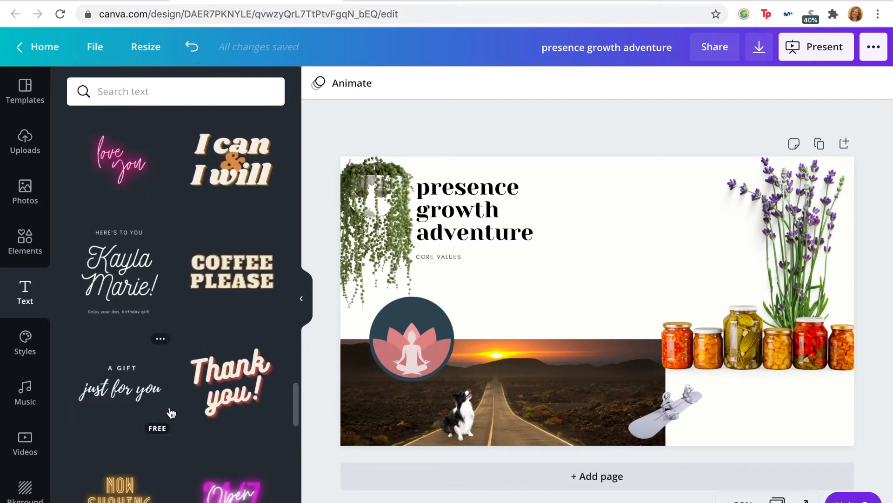
pyautogui.scroll(-2, 170, 414)
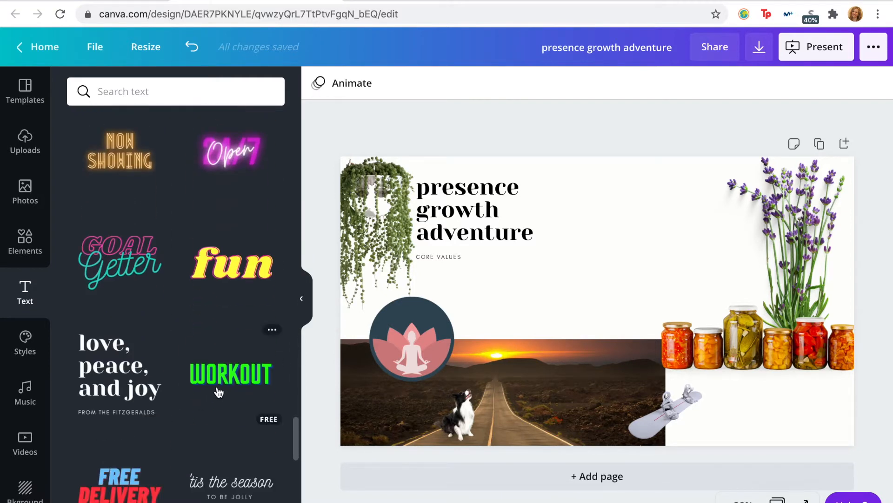
pyautogui.scroll(-3, 222, 349)
pyautogui.scroll(-7, 203, 377)
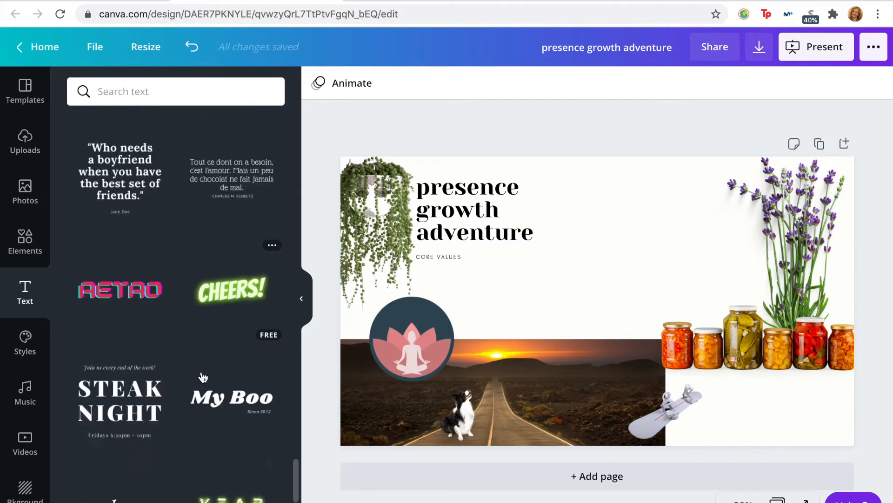
pyautogui.scroll(12, 203, 377)
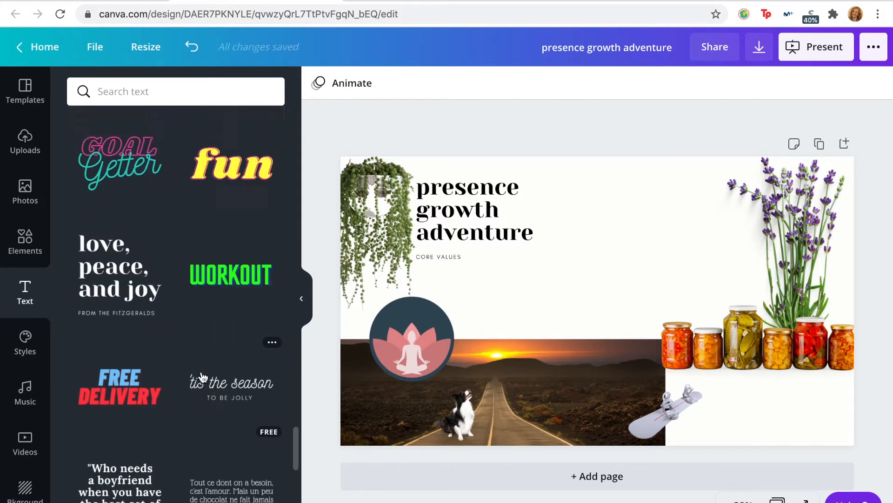
pyautogui.scroll(2, 202, 381)
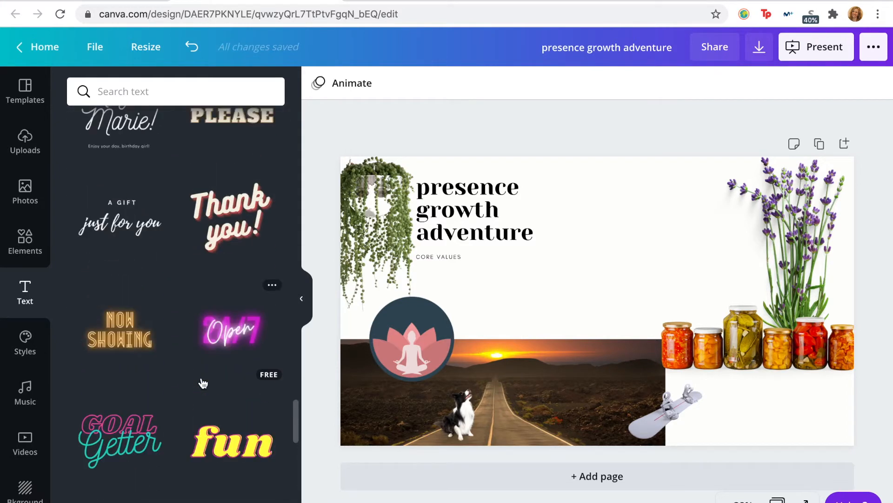
pyautogui.click(229, 251)
# Step: Reword the "Thank you!" design to read "new tricks" and shrink it onto the road photo above the dog
pyautogui.click(638, 296)
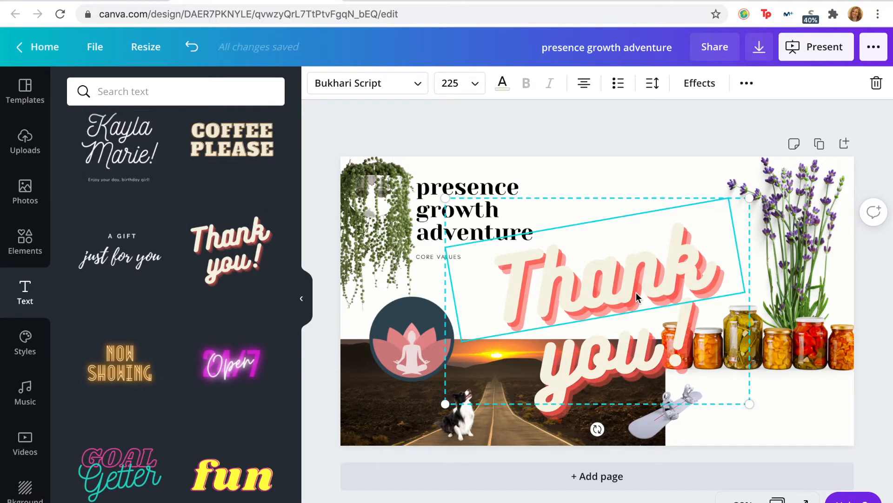
pyautogui.click(619, 354)
pyautogui.doubleClick(619, 354)
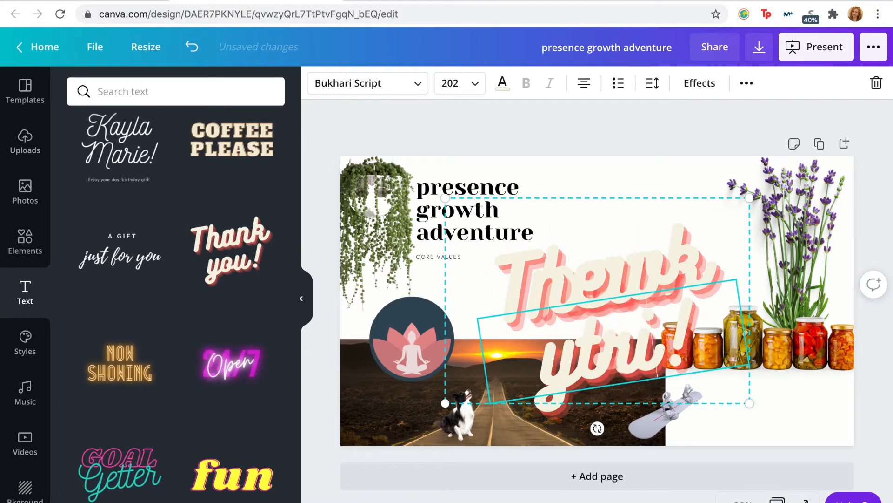
pyautogui.write('tricks')
pyautogui.moveTo(749, 198); pyautogui.dragTo(556, 371)
# Step: Delete the leftover duplicate "Thank you!" text pieces from the page
pyautogui.click(645, 297)
pyautogui.click(645, 297)
pyautogui.press('BackSpace')
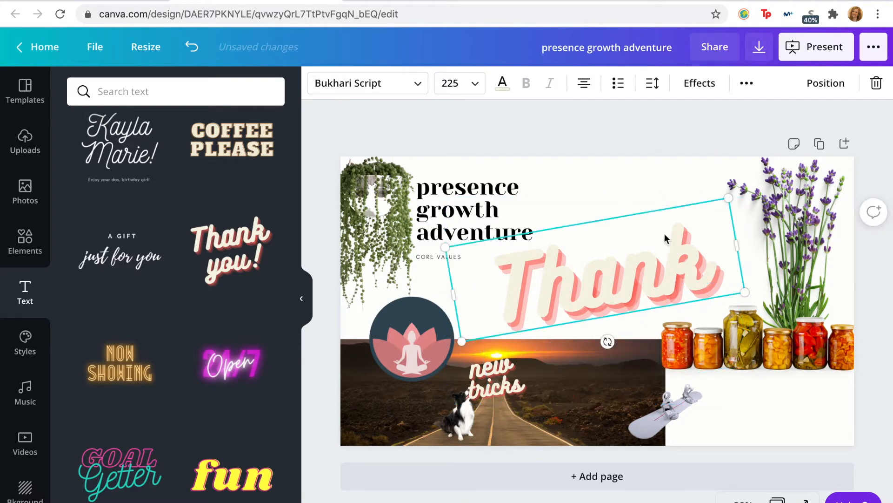
pyautogui.click(644, 255)
pyautogui.press('BackSpace')
pyautogui.click(694, 186)
pyautogui.click(694, 247)
pyautogui.press('BackSpace')
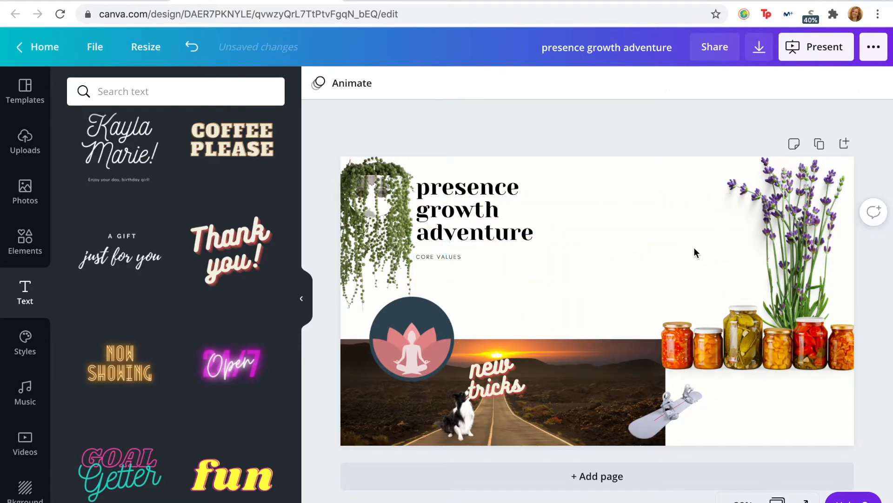
# Step: Shrink the "new tricks" text further so it fits above the dog on the road photo
pyautogui.click(493, 387)
pyautogui.moveTo(536, 343); pyautogui.dragTo(476, 393)
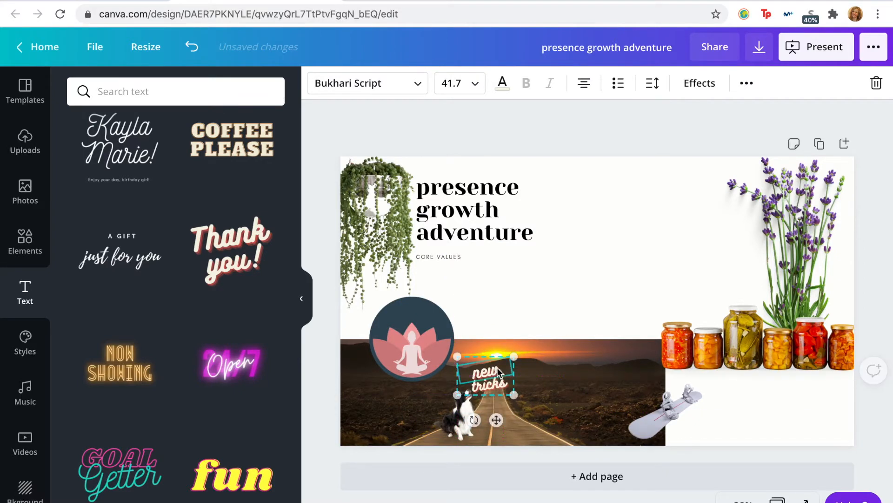
pyautogui.click(686, 500)
# Step: Arrange the dog beside the road near the photo's lower edge, with the "new tricks" text just above its head
pyautogui.moveTo(466, 426)
pyautogui.mouseDown()
pyautogui.moveTo(384, 426)
pyautogui.moveTo(449, 412)
pyautogui.moveTo(456, 421)
pyautogui.mouseUp()
pyautogui.moveTo(489, 380); pyautogui.dragTo(481, 381)
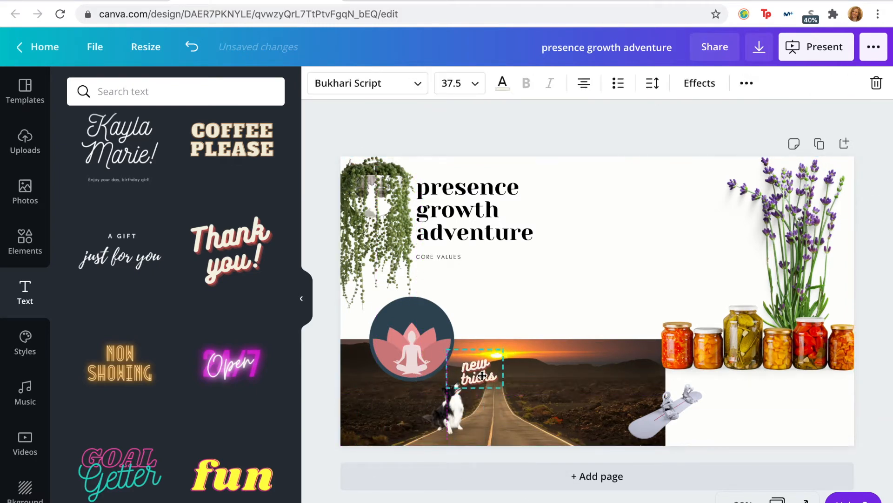
pyautogui.moveTo(484, 375); pyautogui.dragTo(484, 374)
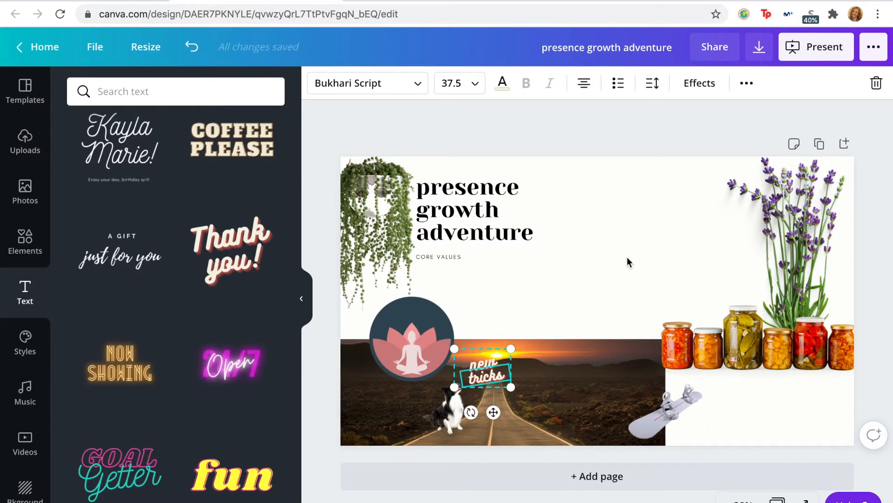
pyautogui.click(626, 260)
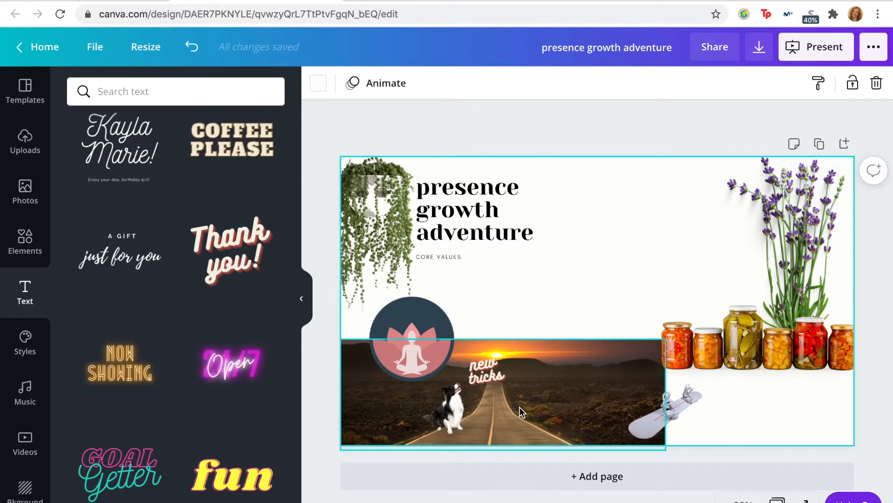
pyautogui.moveTo(460, 411); pyautogui.dragTo(460, 425)
pyautogui.moveTo(488, 373); pyautogui.dragTo(476, 381)
pyautogui.click(683, 195)
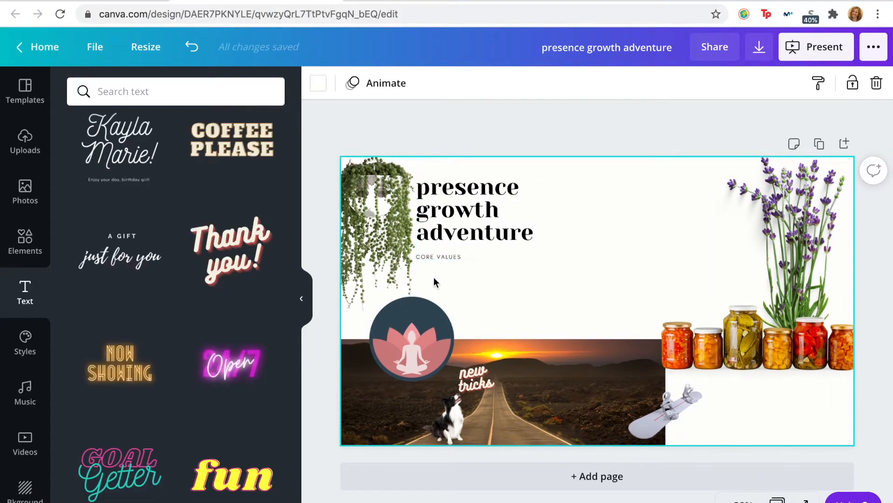
# Step: Add the uploaded round Ozark Online logo to the page and remove its background
pyautogui.click(24, 141)
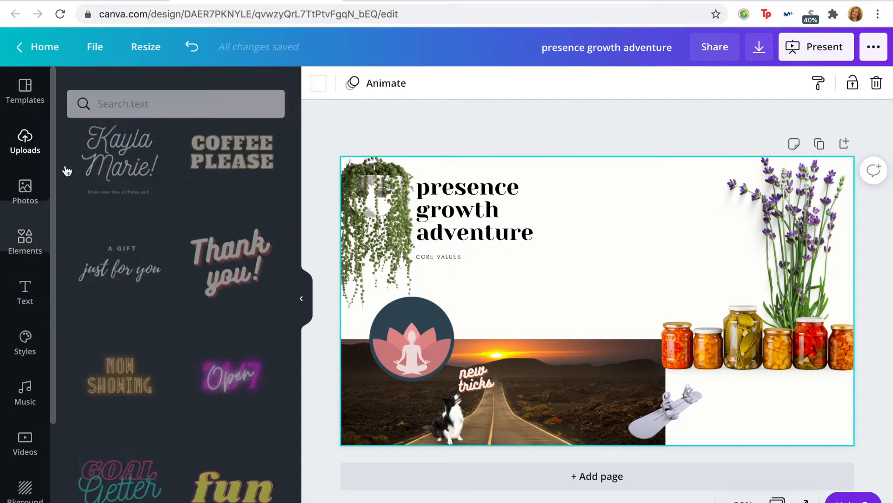
pyautogui.scroll(-3, 160, 279)
pyautogui.click(175, 242)
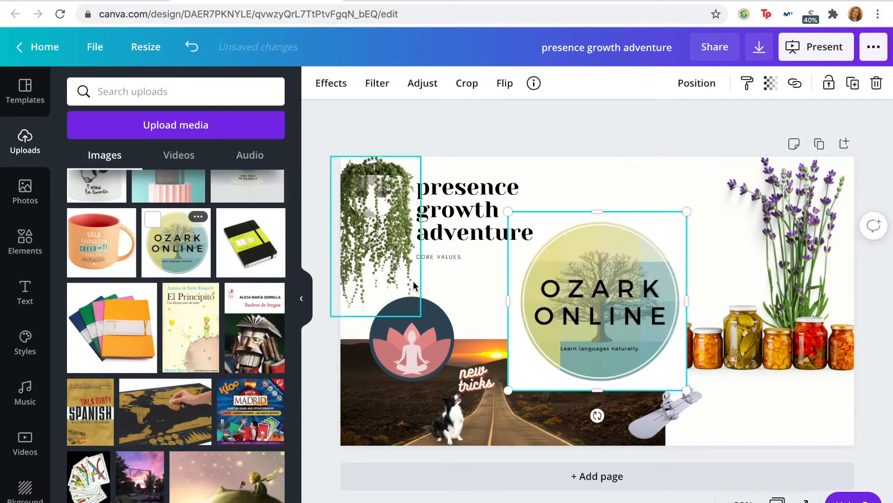
pyautogui.click(331, 83)
pyautogui.click(154, 137)
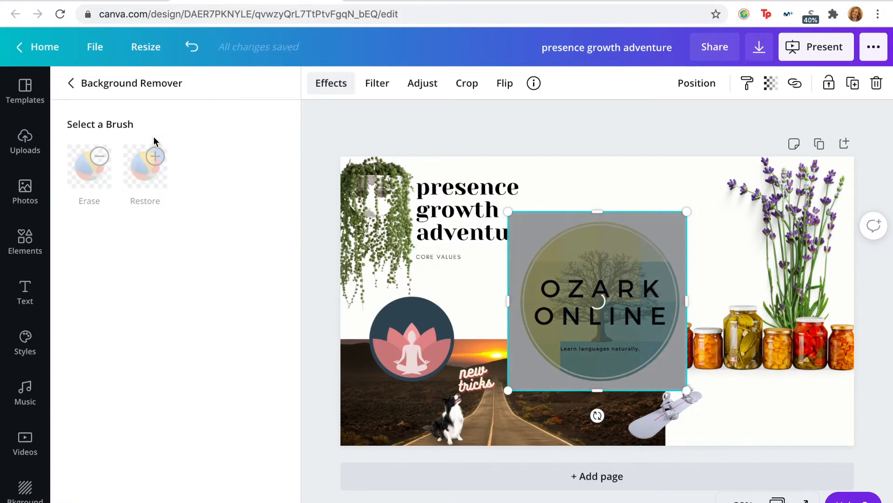
# Step: Shrink the Ozark Online logo and place it in the page's lower-right corner, just below the jars
pyautogui.moveTo(687, 214); pyautogui.dragTo(620, 276)
pyautogui.moveTo(559, 331); pyautogui.dragTo(774, 410)
pyautogui.moveTo(703, 340)
pyautogui.mouseDown()
pyautogui.moveTo(717, 358)
pyautogui.moveTo(710, 345)
pyautogui.mouseUp()
pyautogui.moveTo(772, 402); pyautogui.dragTo(781, 400)
# Step: Bring the snowboard forward one layer, shrink it and place it over the road photo's lower-right corner
pyautogui.moveTo(678, 402)
pyautogui.mouseDown()
pyautogui.moveTo(736, 393)
pyautogui.moveTo(658, 391)
pyautogui.moveTo(673, 396)
pyautogui.mouseUp()
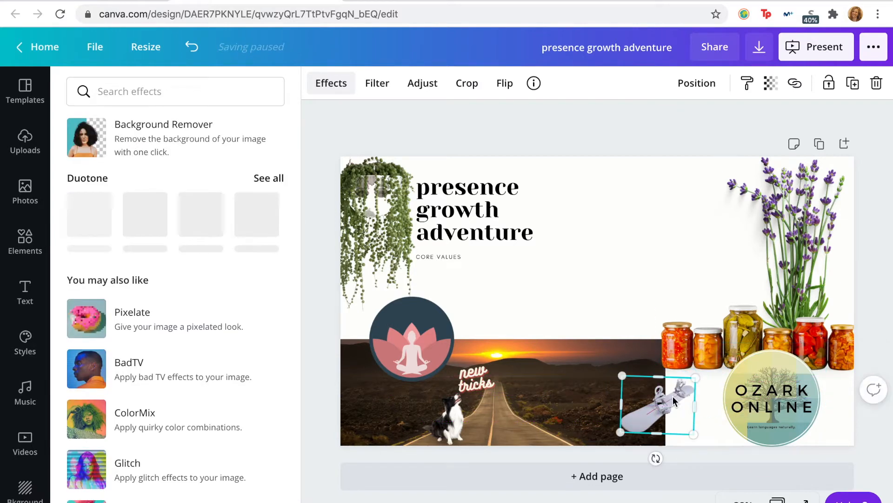
pyautogui.click(423, 85)
pyautogui.click(697, 82)
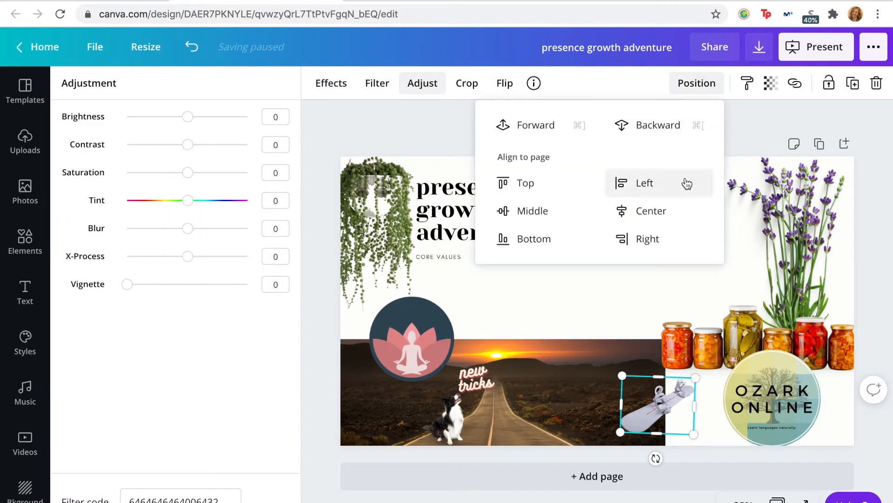
pyautogui.click(529, 127)
pyautogui.moveTo(702, 406); pyautogui.dragTo(764, 394)
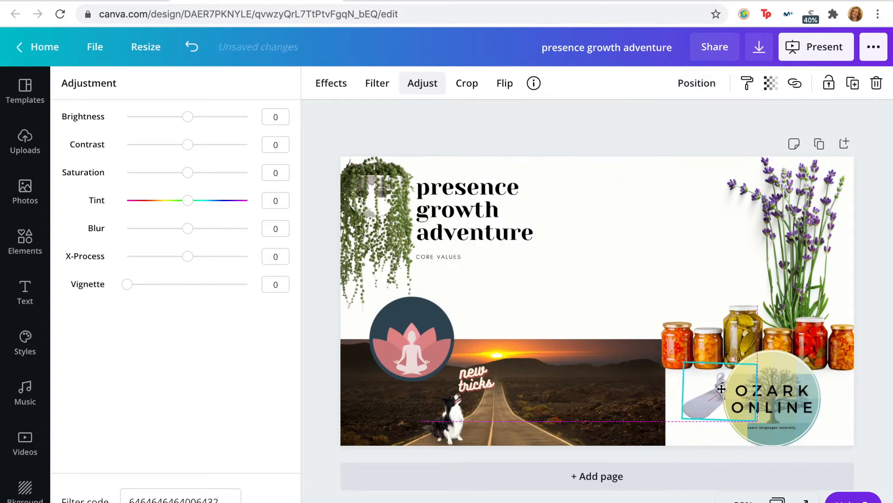
pyautogui.click(696, 83)
pyautogui.moveTo(760, 363)
pyautogui.mouseDown()
pyautogui.moveTo(745, 374)
pyautogui.moveTo(754, 352)
pyautogui.moveTo(749, 357)
pyautogui.mouseUp()
pyautogui.moveTo(713, 385); pyautogui.dragTo(657, 428)
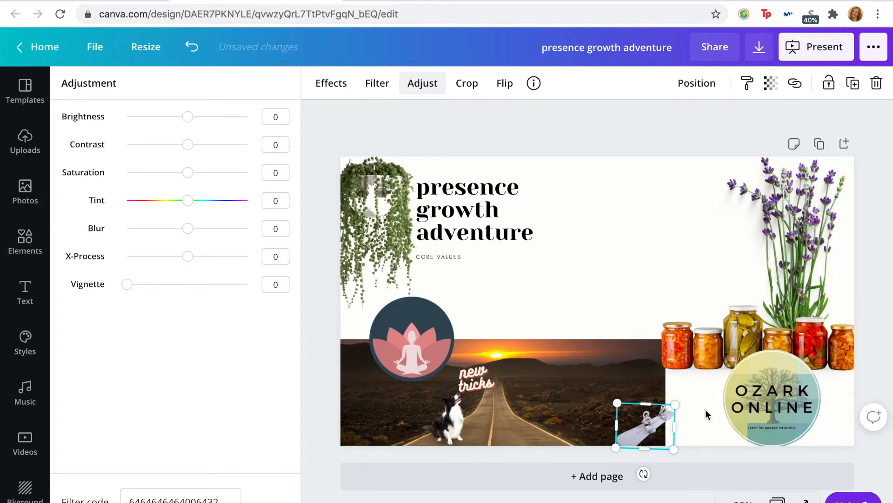
# Step: Search the graphic elements for worm
pyautogui.click(25, 140)
pyautogui.click(25, 239)
pyautogui.doubleClick(125, 92)
pyautogui.write('wo')
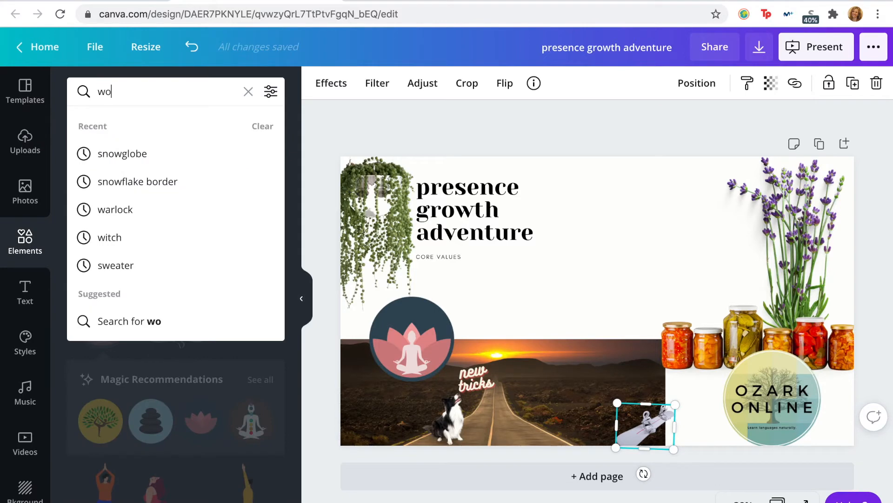
pyautogui.write('rm')
pyautogui.press('Return')
# Step: Add the curved red-orange segmented worm graphic, shrink it and place it over the rightmost jar at the page's edge
pyautogui.scroll(-2, 183, 248)
pyautogui.scroll(-7, 183, 248)
pyautogui.scroll(-10, 189, 250)
pyautogui.scroll(-5, 189, 254)
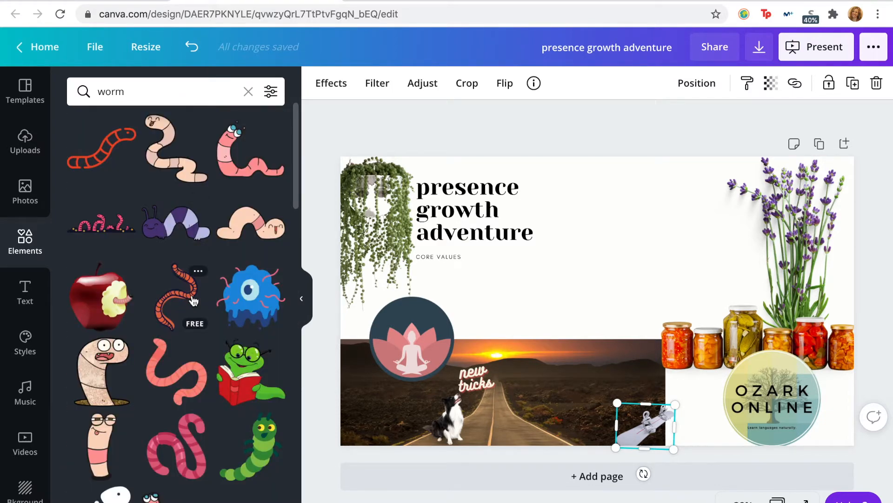
pyautogui.click(194, 300)
pyautogui.moveTo(636, 246); pyautogui.dragTo(609, 283)
pyautogui.moveTo(584, 321); pyautogui.dragTo(838, 339)
pyautogui.moveTo(810, 297); pyautogui.dragTo(840, 322)
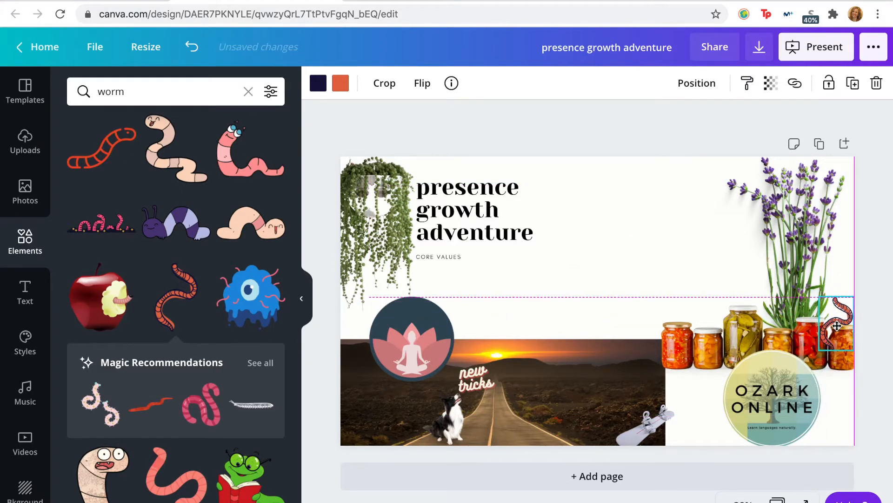
pyautogui.click(678, 224)
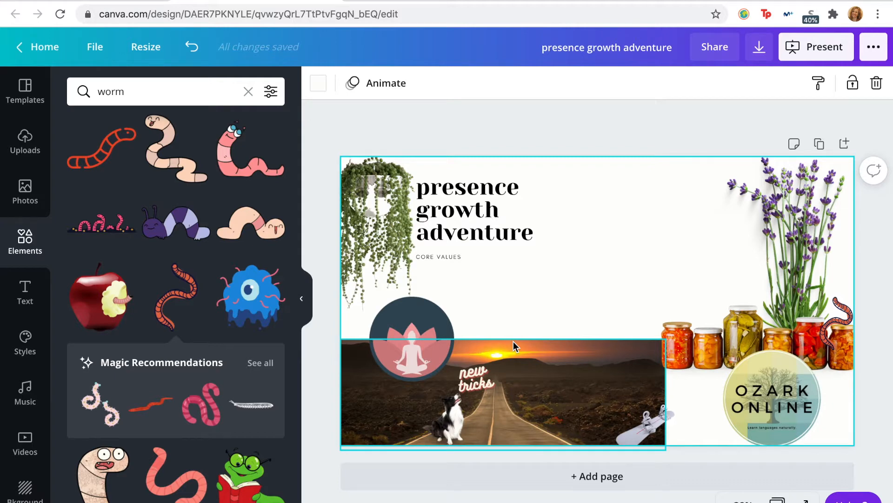
# Step: Search the photo library for work out and look through the exercise photos
pyautogui.click(150, 86)
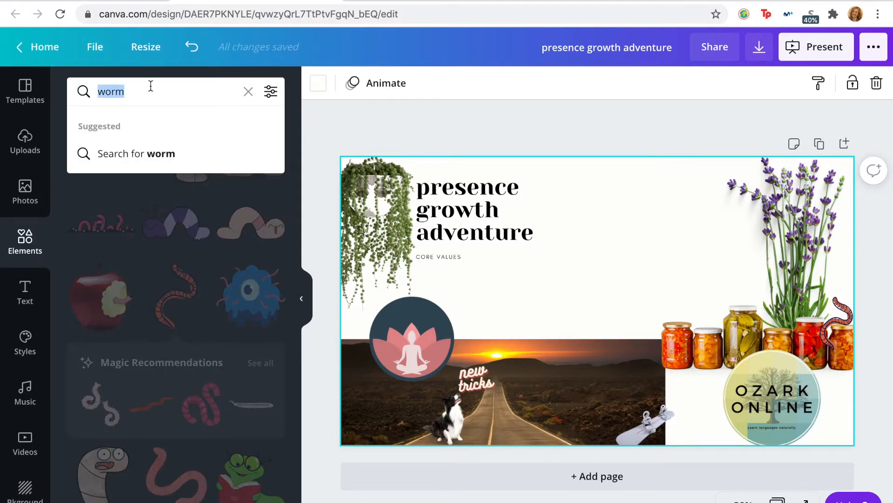
pyautogui.click(25, 298)
pyautogui.click(28, 190)
pyautogui.write('work out')
pyautogui.press('Return')
pyautogui.scroll(-5, 127, 451)
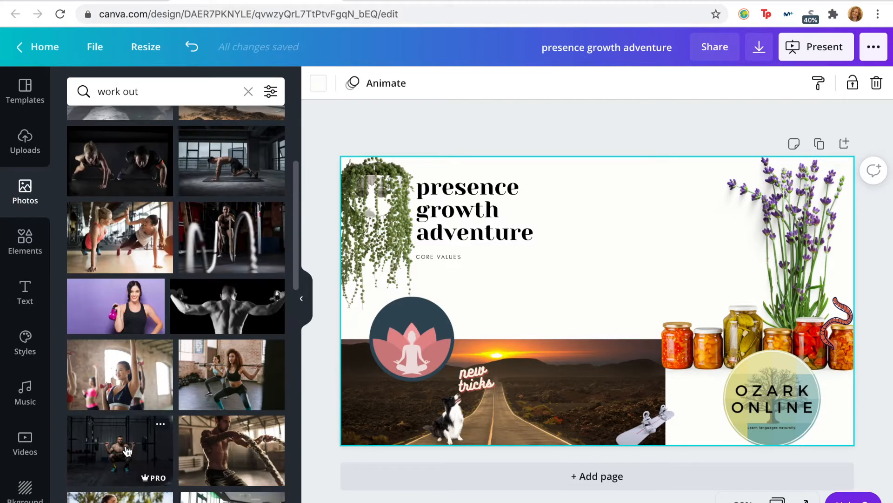
pyautogui.scroll(-10, 125, 446)
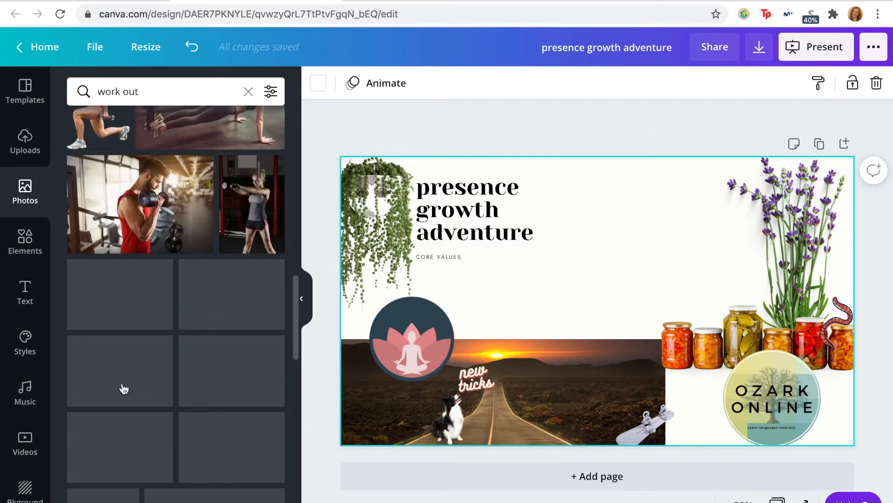
pyautogui.scroll(-6, 190, 369)
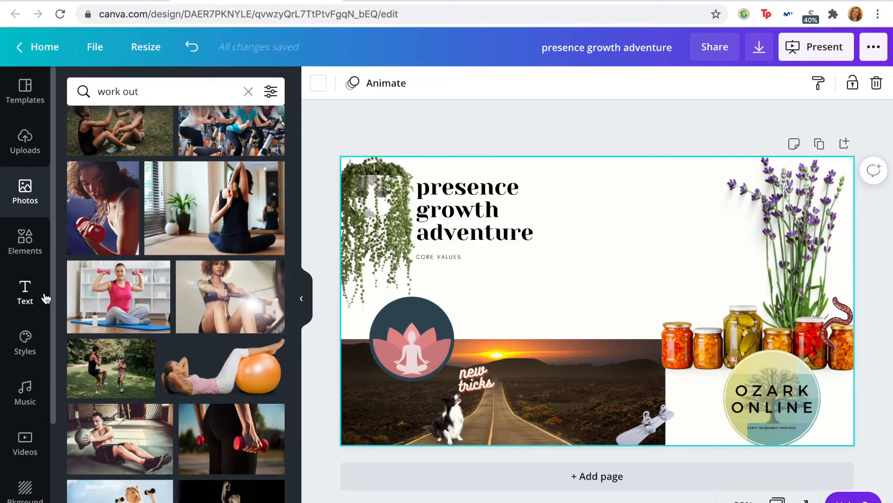
# Step: Search the graphic elements for work out and look through the exercise illustrations
pyautogui.click(26, 239)
pyautogui.click(139, 87)
pyautogui.press('BackSpace')
pyautogui.write('k out')
pyautogui.press('Return')
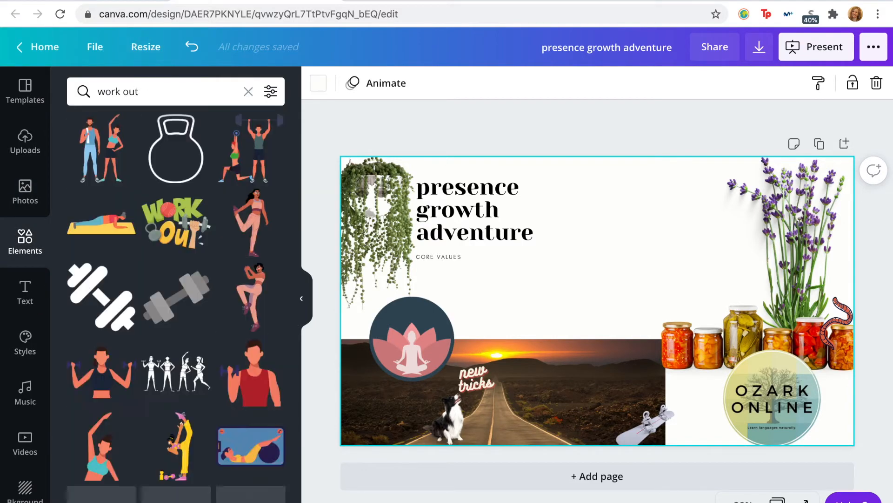
pyautogui.scroll(-7, 185, 425)
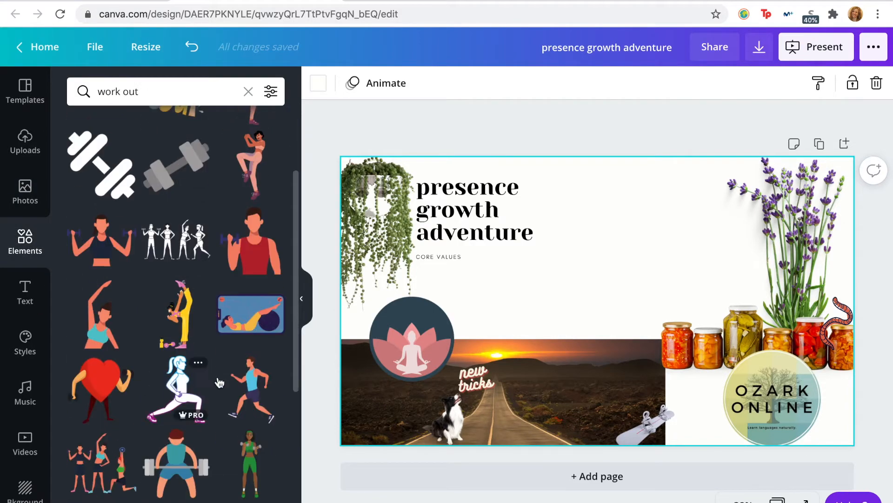
pyautogui.scroll(-3, 185, 424)
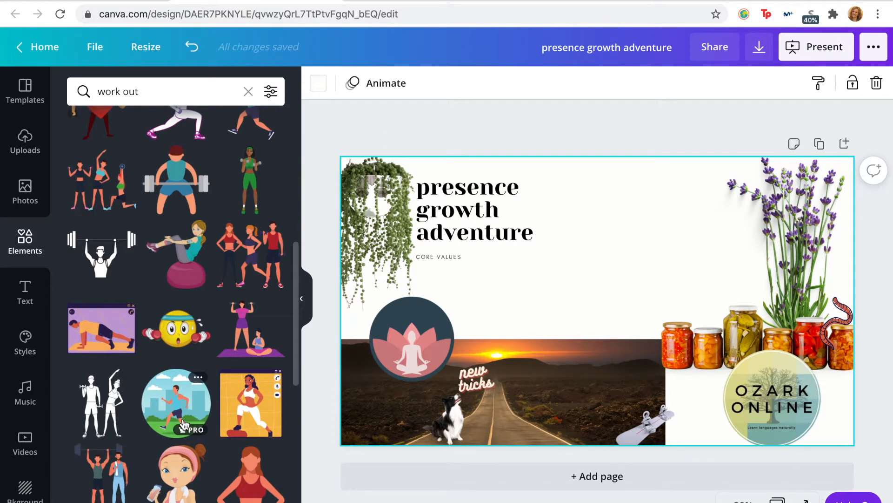
pyautogui.scroll(-3, 185, 425)
pyautogui.scroll(-2, 184, 424)
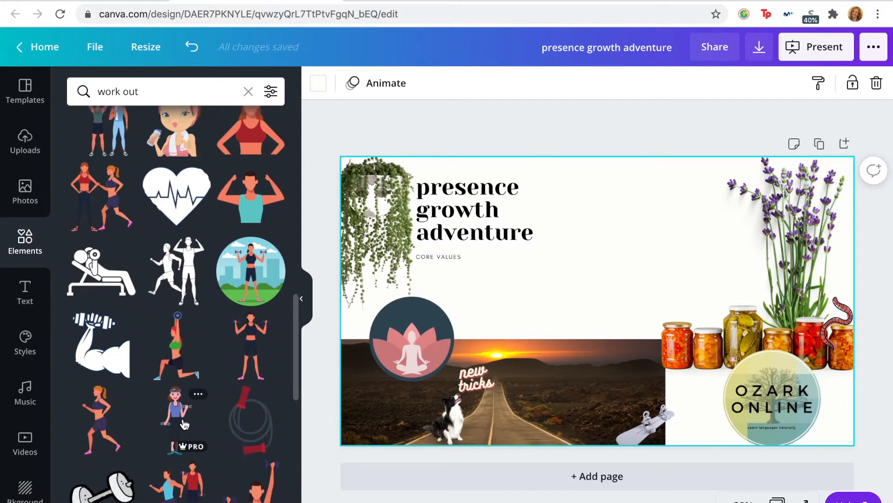
pyautogui.scroll(-9, 185, 423)
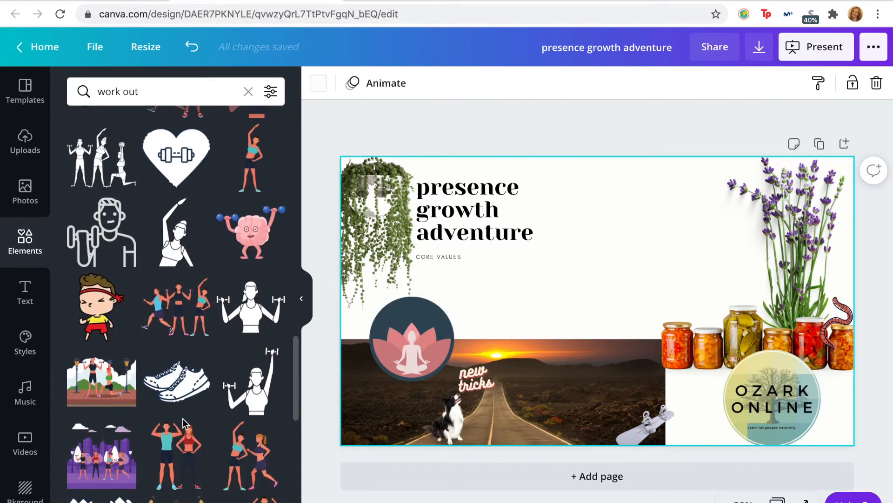
# Step: Look further through the exercise illustrations for a suitable workout figure
pyautogui.scroll(-8, 184, 424)
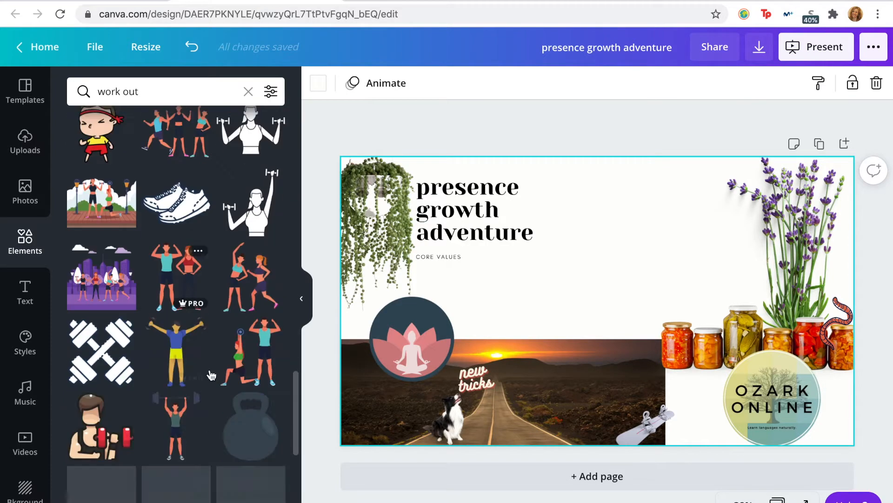
pyautogui.scroll(-10, 211, 375)
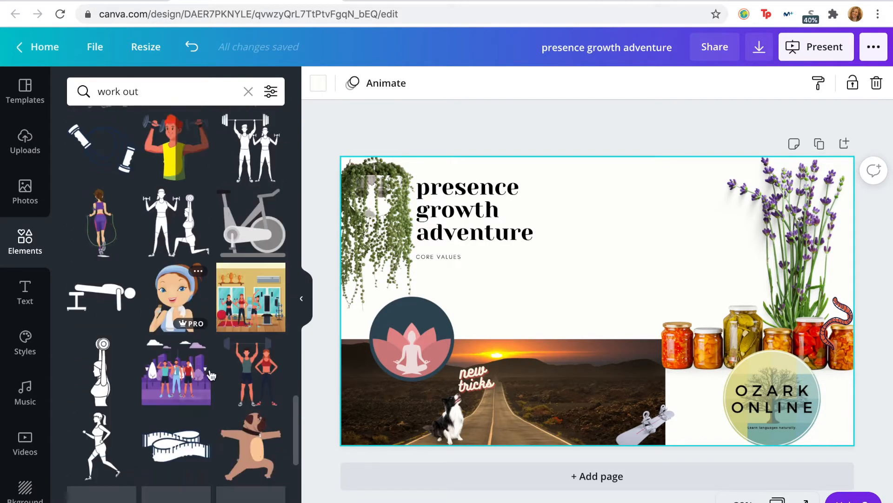
pyautogui.scroll(-10, 210, 375)
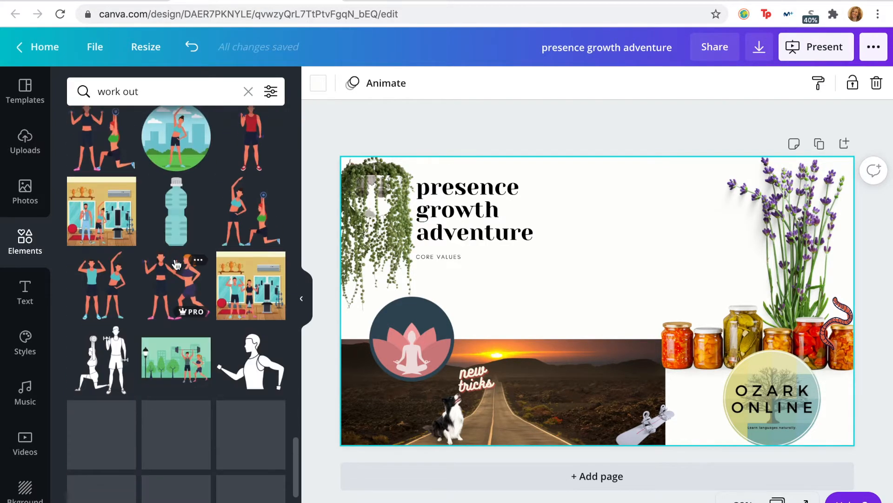
pyautogui.scroll(-1, 175, 258)
# Step: Move the lotus meditation badge up beneath the hanging plant and layer the plant's vines in front of it
pyautogui.moveTo(402, 334)
pyautogui.mouseDown()
pyautogui.moveTo(383, 328)
pyautogui.moveTo(392, 323)
pyautogui.mouseUp()
pyautogui.click(697, 83)
pyautogui.click(642, 125)
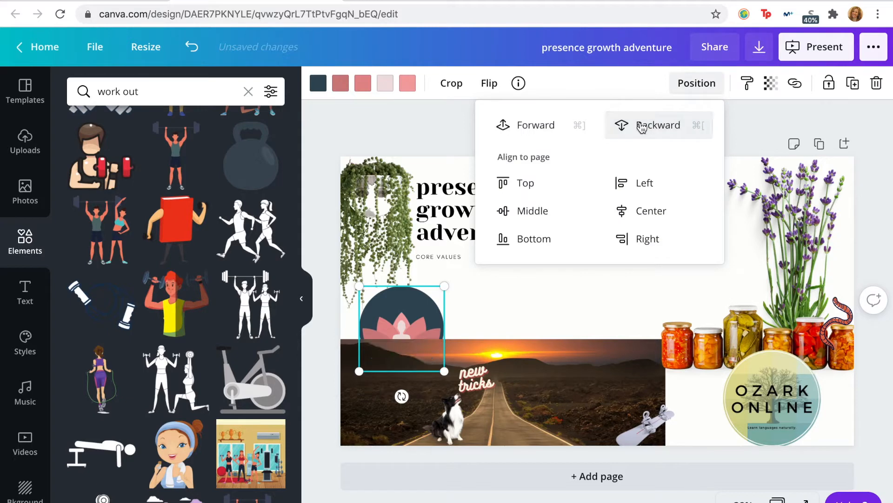
pyautogui.click(536, 125)
pyautogui.click(372, 219)
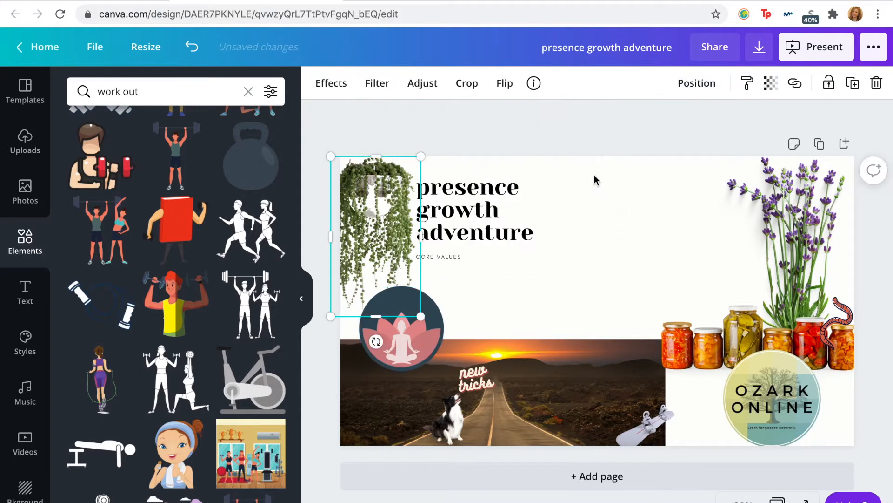
pyautogui.click(697, 83)
pyautogui.click(519, 301)
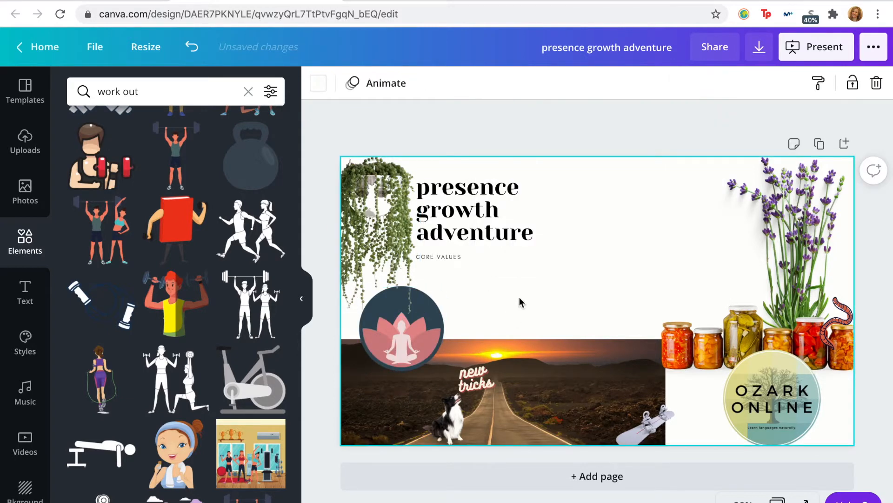
# Step: Nudge the black-and-white dog slightly to the left on the road photo
pyautogui.moveTo(432, 413); pyautogui.dragTo(431, 413)
pyautogui.click(526, 257)
pyautogui.click(662, 210)
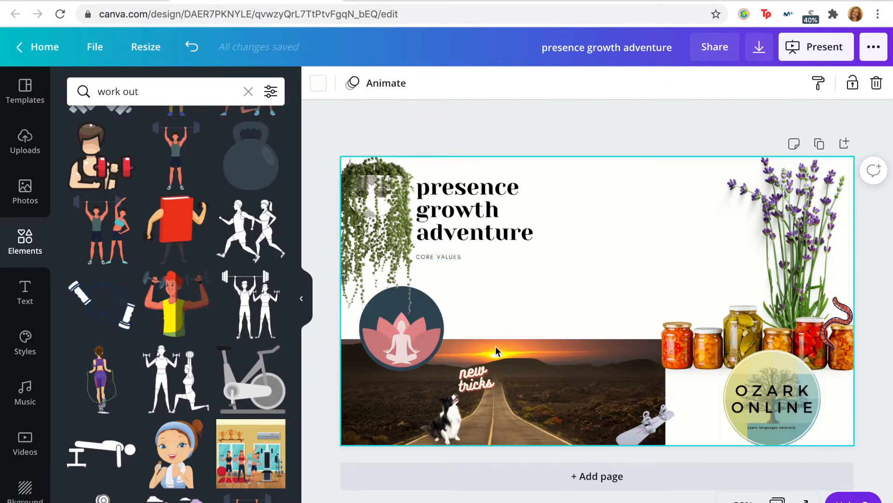
# Step: Add the line-art woman lifting dumbbells and place her above the tall pickle jar, beside the lavender
pyautogui.scroll(2, 171, 239)
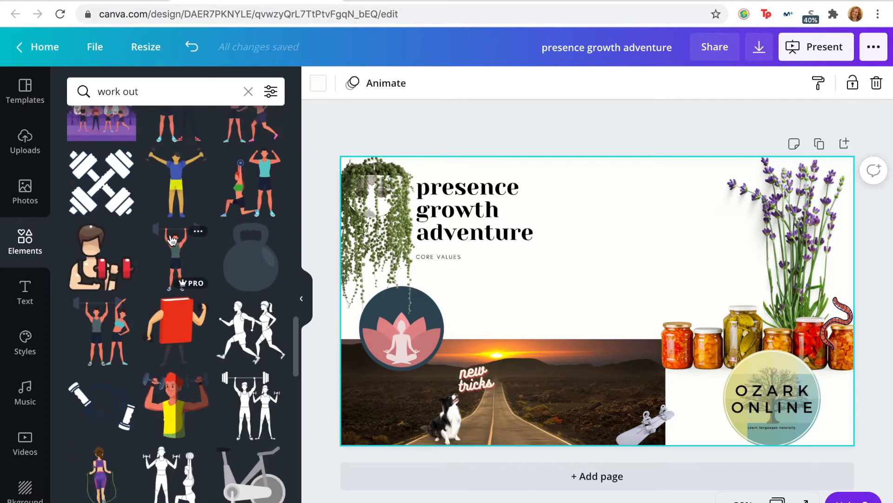
pyautogui.scroll(4, 171, 239)
pyautogui.click(252, 225)
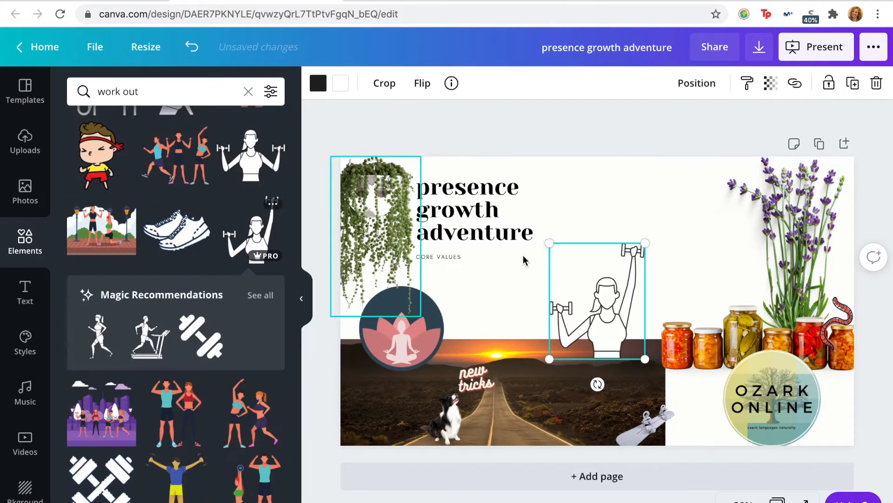
pyautogui.moveTo(621, 322); pyautogui.dragTo(755, 256)
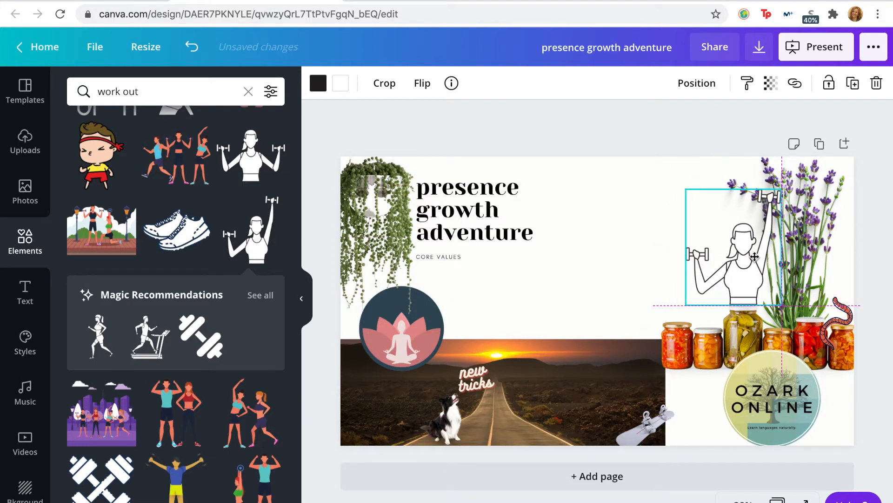
pyautogui.click(706, 135)
pyautogui.click(758, 264)
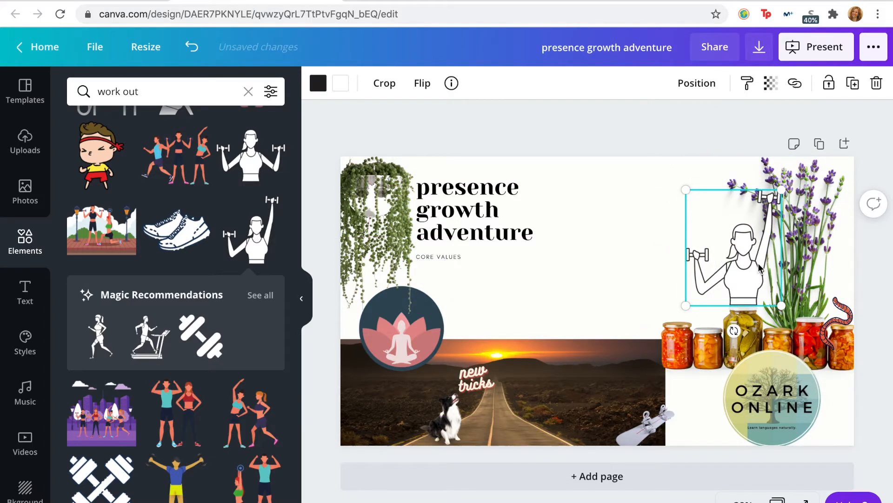
pyautogui.moveTo(760, 268); pyautogui.dragTo(759, 274)
pyautogui.click(751, 129)
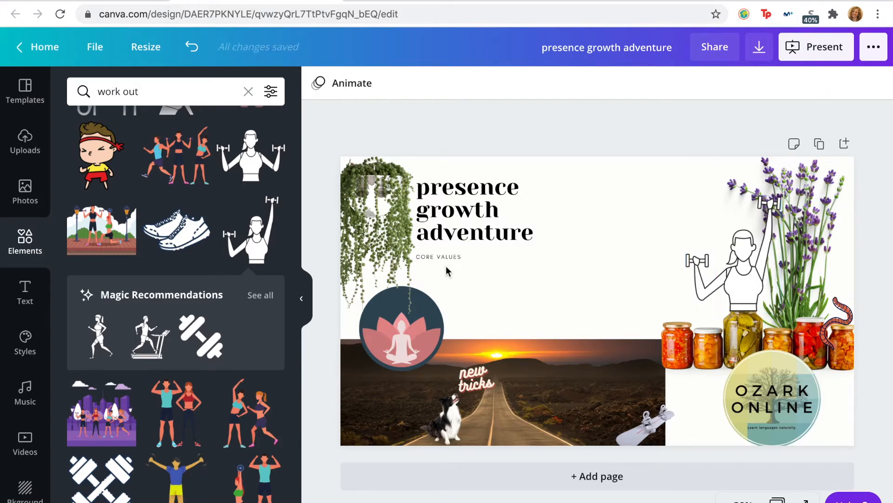
# Step: Search the graphic elements for argentina and look through the flags, maps and figures
pyautogui.scroll(3, 144, 242)
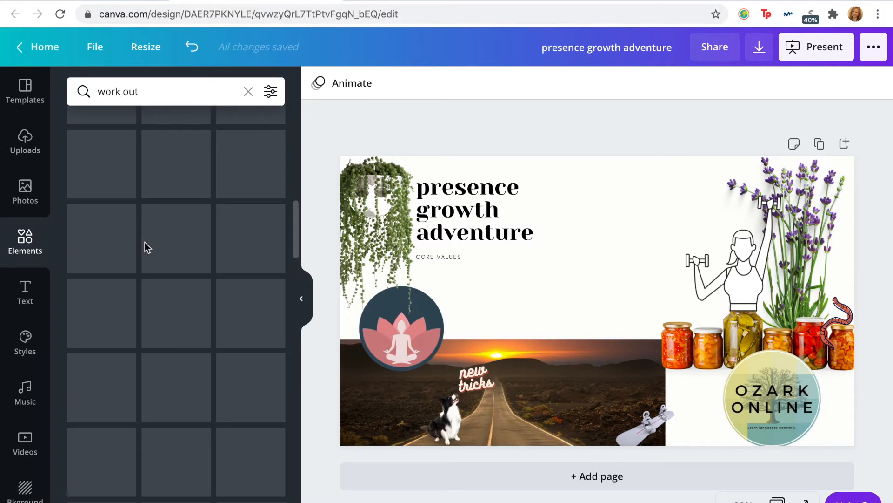
pyautogui.click(161, 90)
pyautogui.write('argentina')
pyautogui.press('Return')
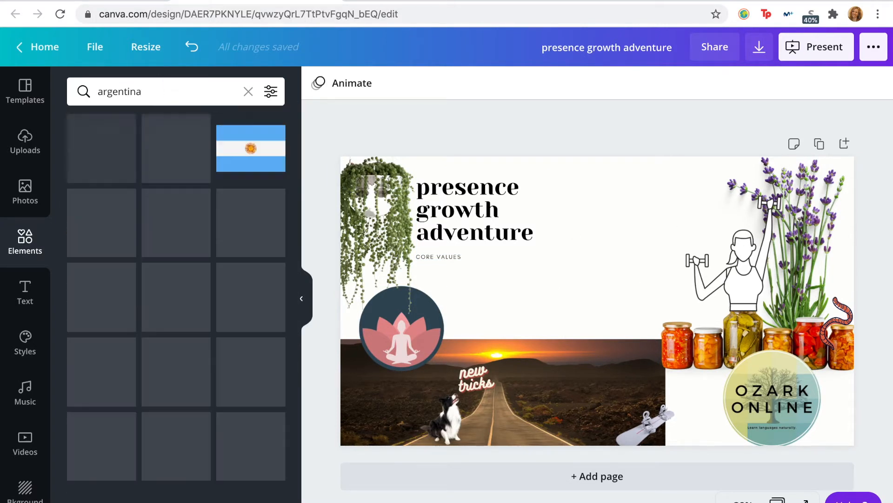
pyautogui.scroll(-5, 165, 337)
pyautogui.scroll(-6, 165, 338)
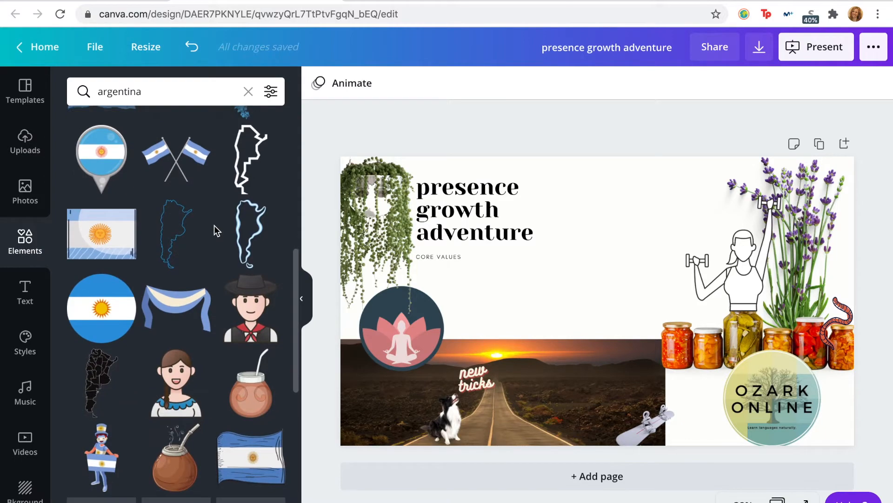
pyautogui.scroll(-5, 173, 374)
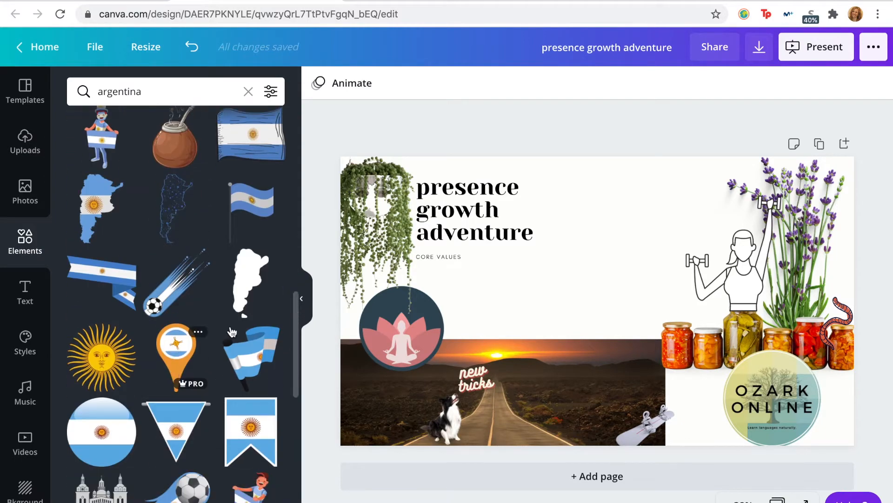
pyautogui.scroll(-10, 234, 329)
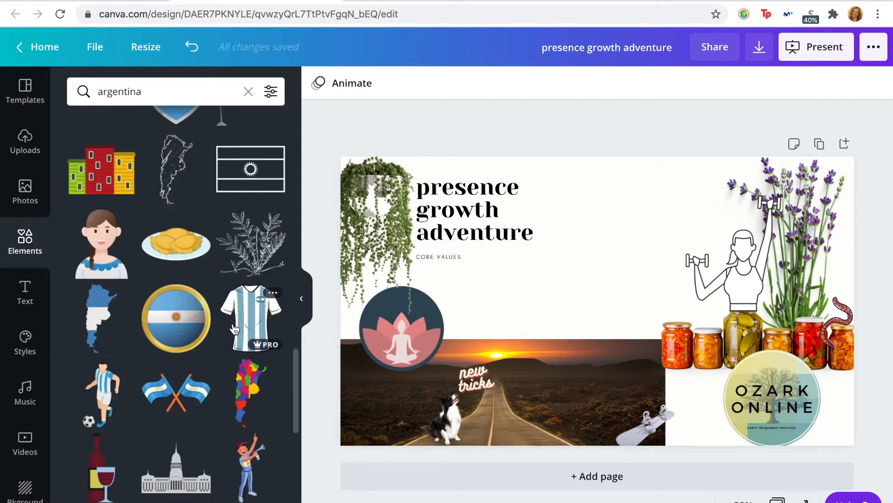
pyautogui.scroll(-3, 234, 330)
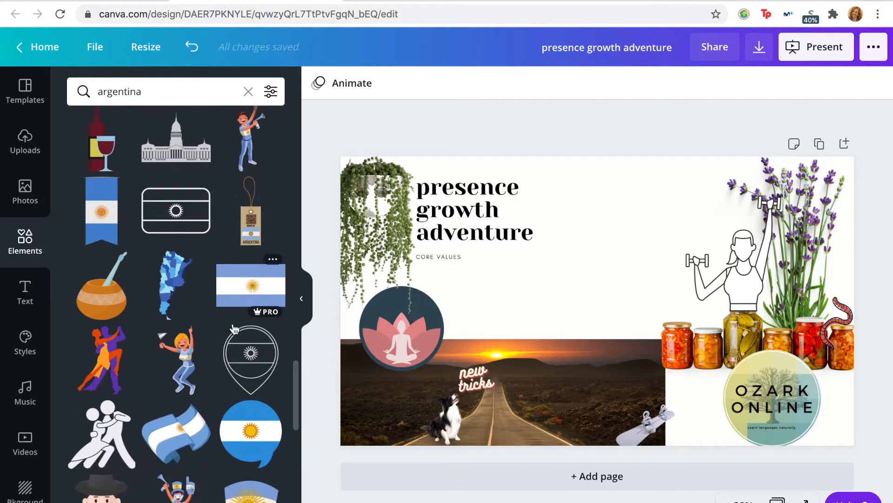
# Step: Add the blue map of Argentina near the page's lower-left corner and shift the lotus badge right and slightly up beside it
pyautogui.click(174, 281)
pyautogui.moveTo(593, 279); pyautogui.dragTo(366, 370)
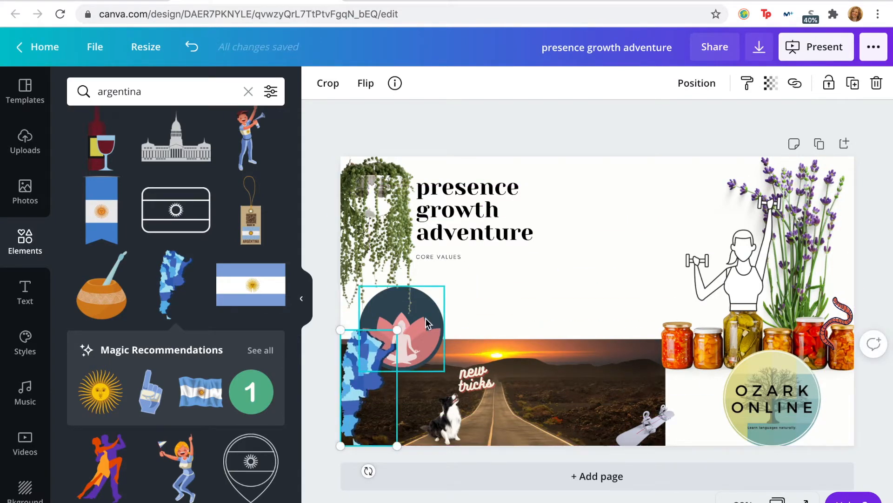
pyautogui.moveTo(427, 322); pyautogui.dragTo(440, 318)
pyautogui.click(628, 226)
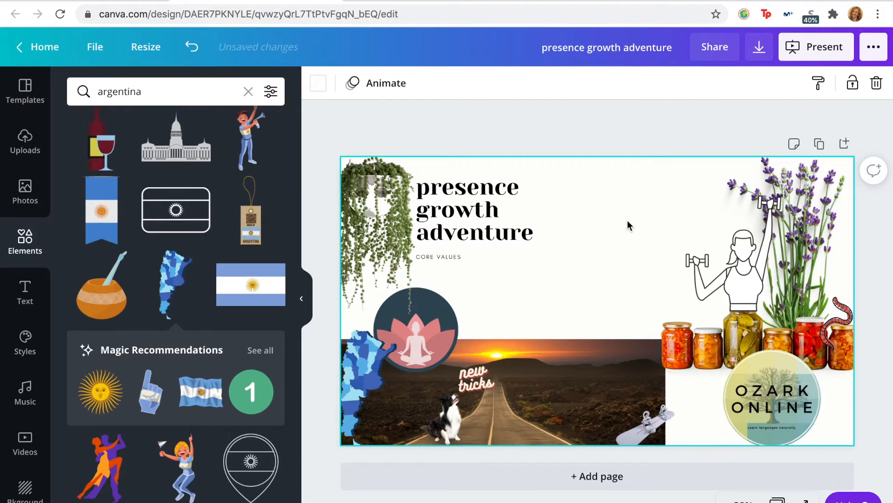
pyautogui.moveTo(360, 371)
pyautogui.mouseDown()
pyautogui.moveTo(347, 384)
pyautogui.moveTo(354, 387)
pyautogui.mouseUp()
pyautogui.click(507, 362)
pyautogui.click(589, 247)
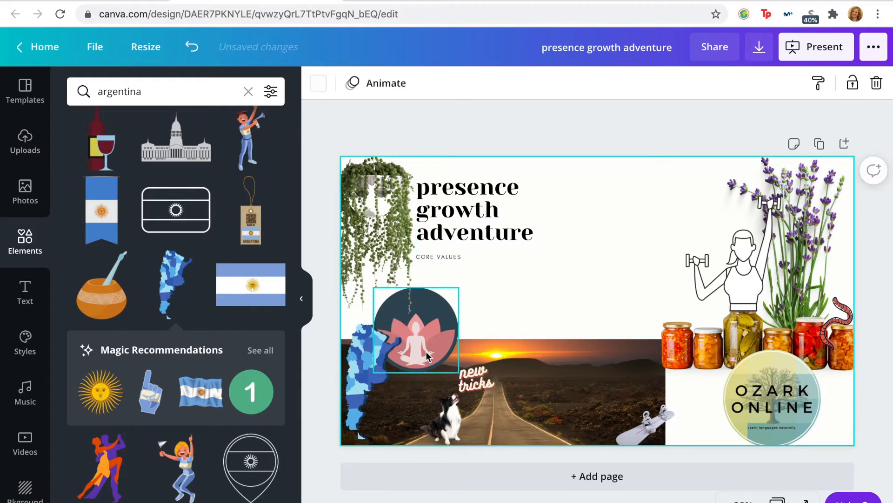
pyautogui.click(423, 371)
pyautogui.moveTo(447, 329); pyautogui.dragTo(452, 322)
pyautogui.click(588, 264)
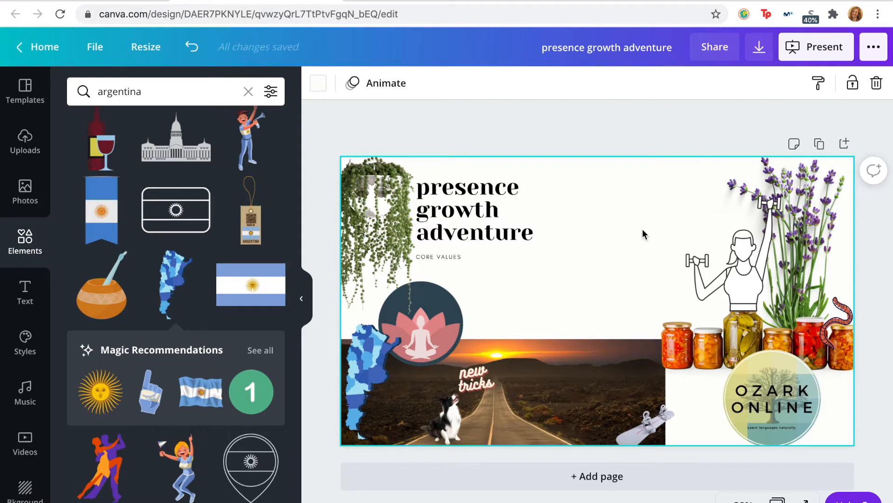
# Step: Look through the remaining Argentina graphics
pyautogui.scroll(-10, 162, 320)
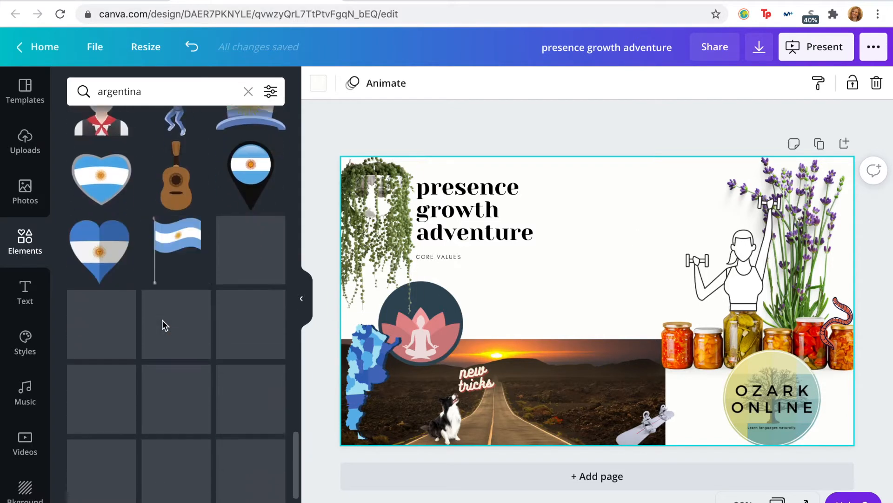
pyautogui.scroll(5, 178, 222)
pyautogui.scroll(20, 179, 221)
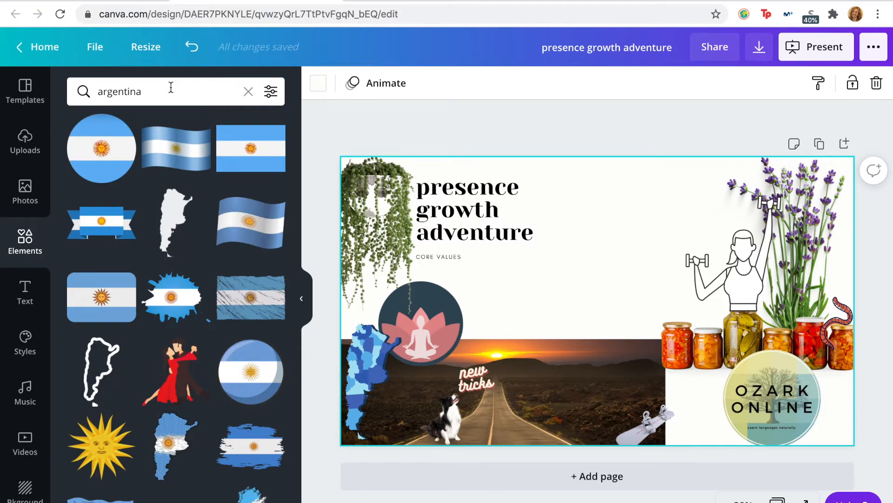
pyautogui.click(171, 88)
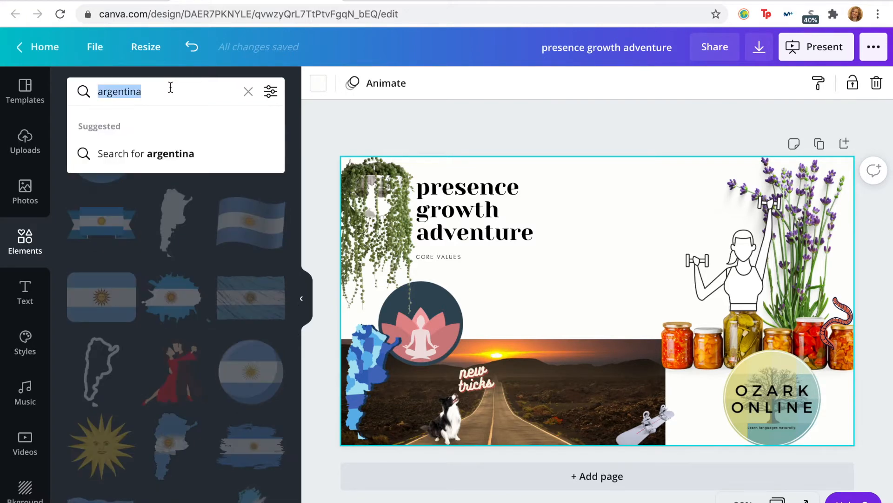
# Step: Search the photo library for vegan cooking and look through the food photos
pyautogui.click(25, 190)
pyautogui.click(144, 90)
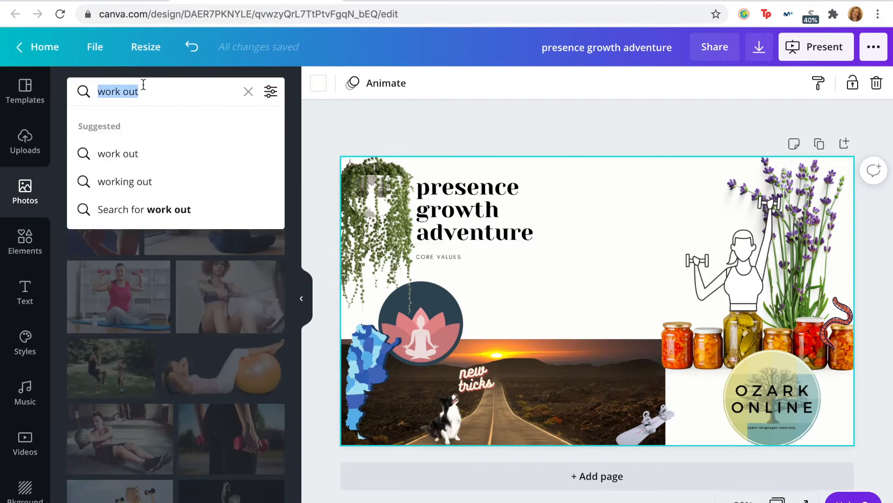
pyautogui.write('vegan cooking')
pyautogui.press('Return')
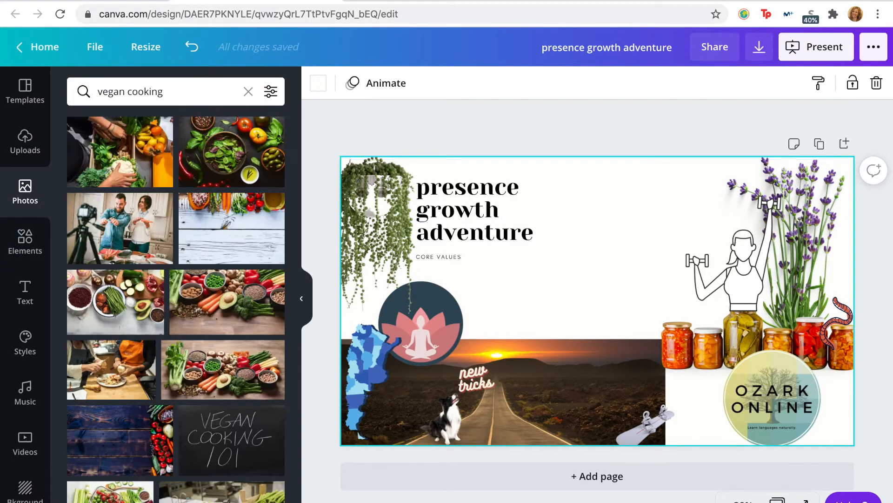
pyautogui.scroll(-10, 153, 334)
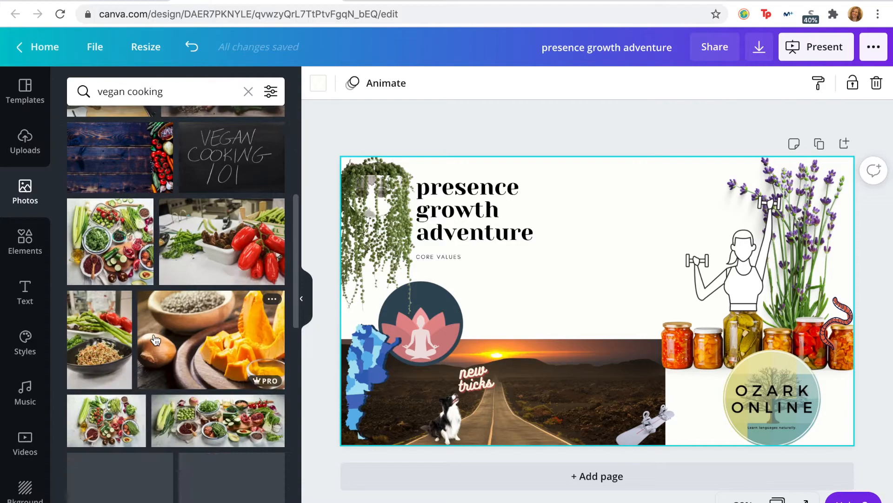
pyautogui.scroll(-8, 155, 341)
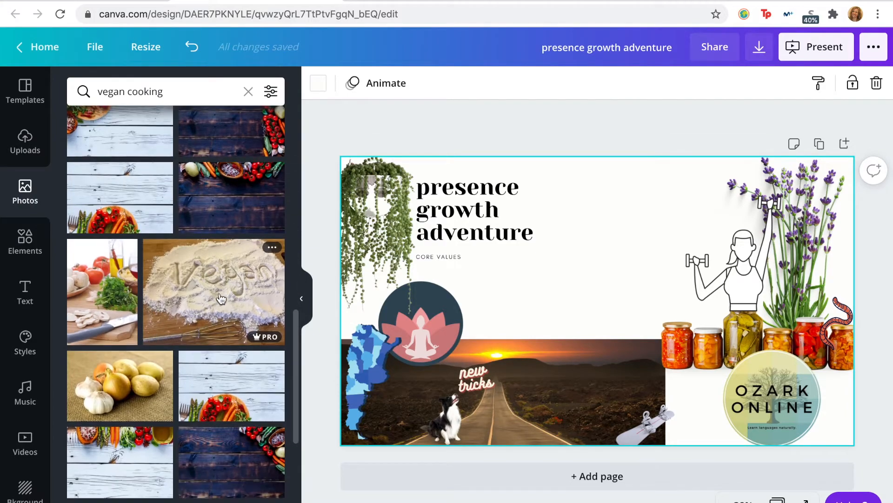
pyautogui.scroll(-10, 221, 298)
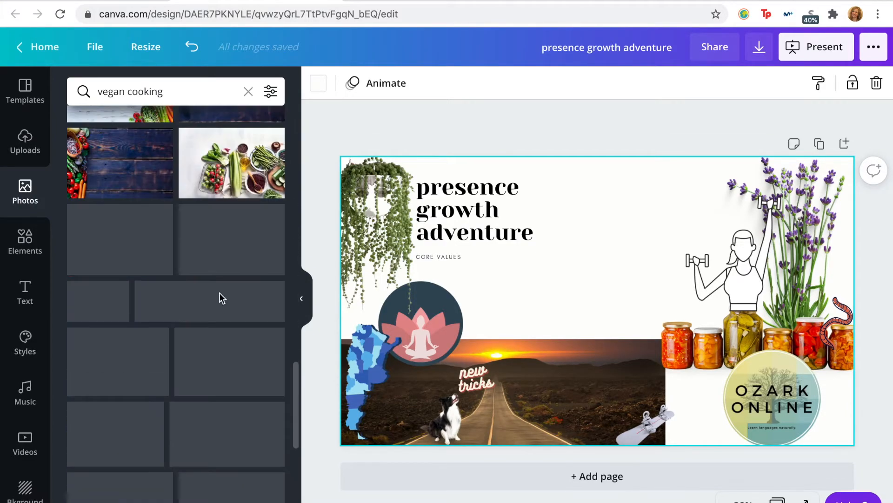
pyautogui.scroll(-10, 221, 299)
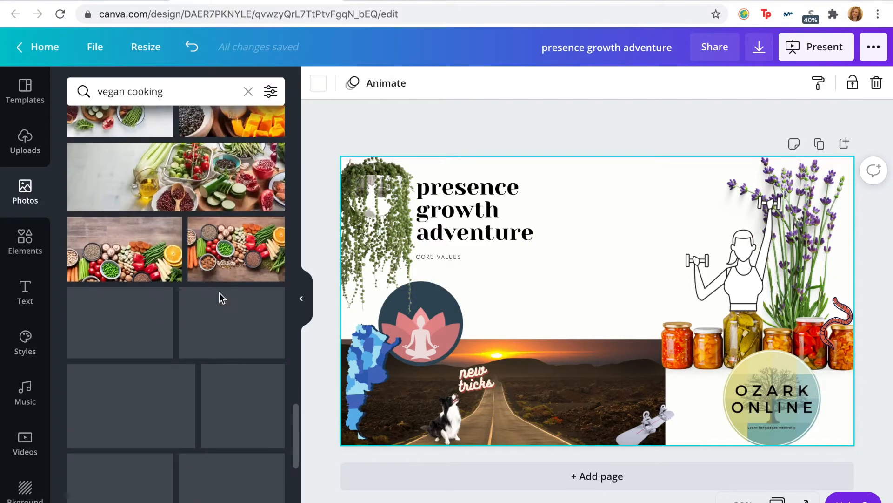
pyautogui.scroll(-10, 221, 298)
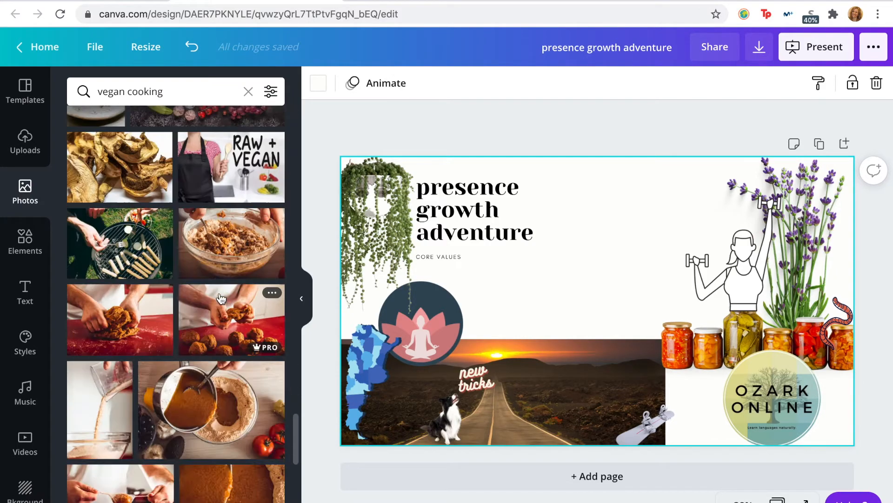
pyautogui.scroll(-10, 220, 298)
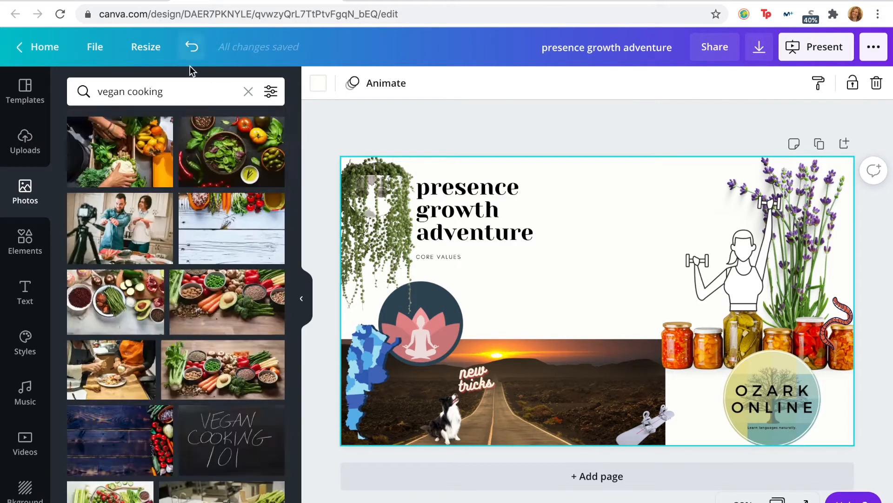
# Step: Search the photo library for cooking and add the overhead photo of hands preparing greens among vegetables
pyautogui.click(183, 86)
pyautogui.doubleClick(108, 95)
pyautogui.press('BackSpace')
pyautogui.press('Return')
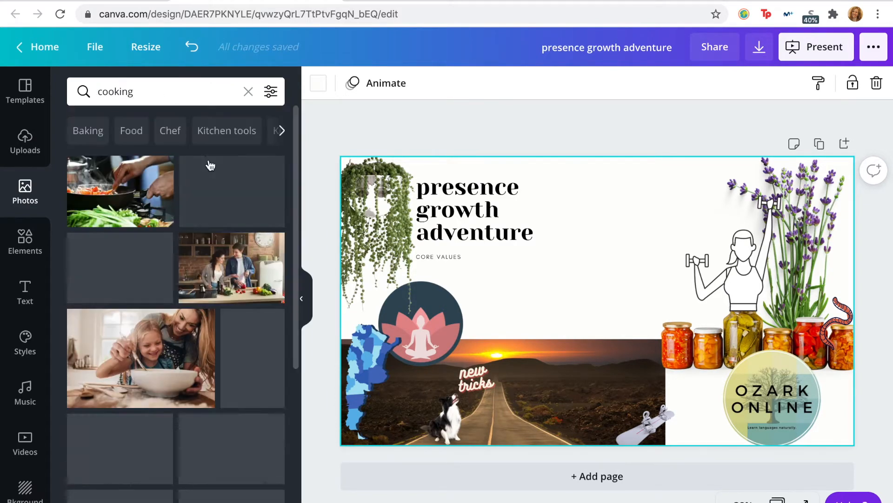
pyautogui.scroll(-2, 207, 214)
pyautogui.click(252, 289)
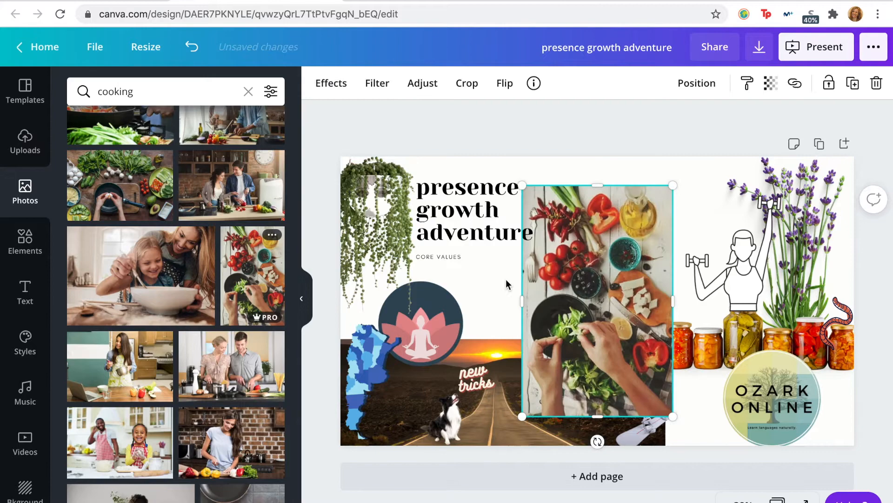
# Step: Try removing the background from the photo of hands preparing greens, and undo back to before the photo was added
pyautogui.moveTo(625, 243); pyautogui.dragTo(594, 253)
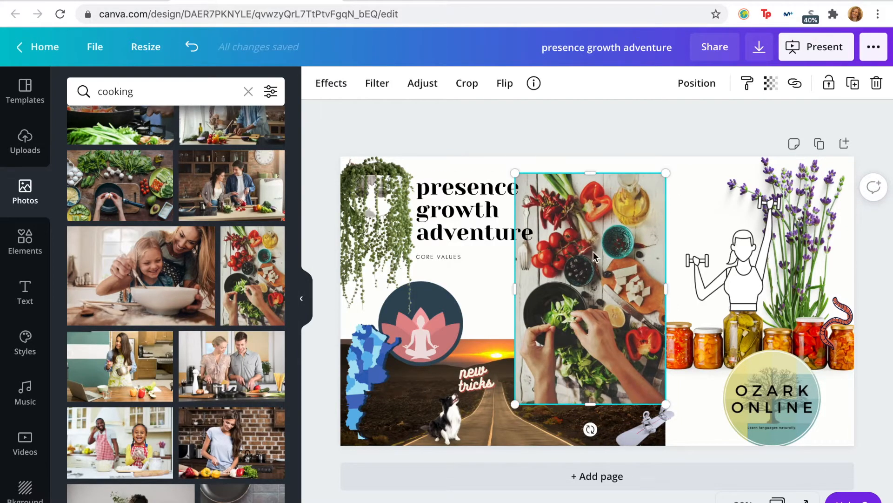
pyautogui.click(332, 82)
pyautogui.click(146, 138)
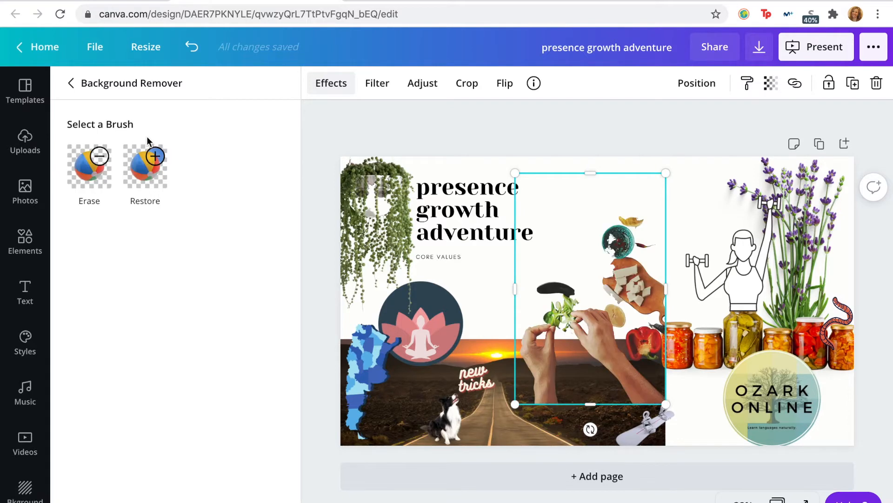
pyautogui.hotkey('ctrl', 'z')
pyautogui.click(191, 47)
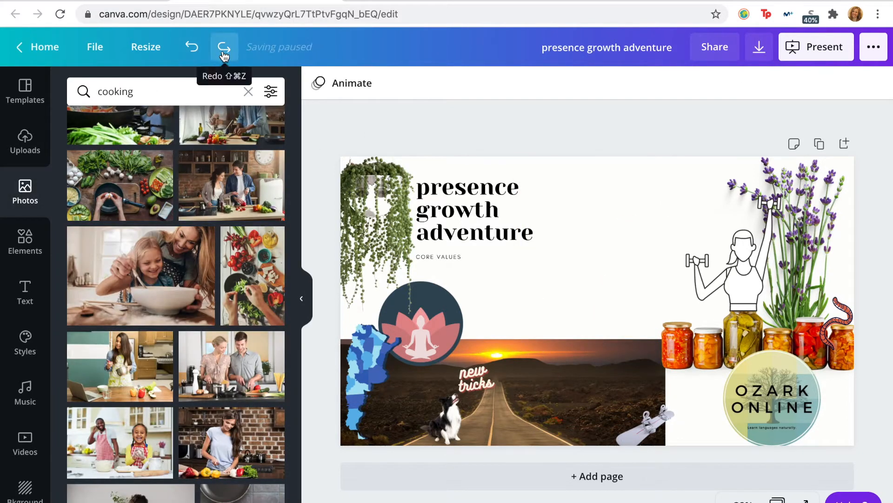
# Step: Add the photo of a wooden cutting board among vegetables, shrink it, and place it at the page's top edge between the title and lavender
pyautogui.scroll(-7, 236, 283)
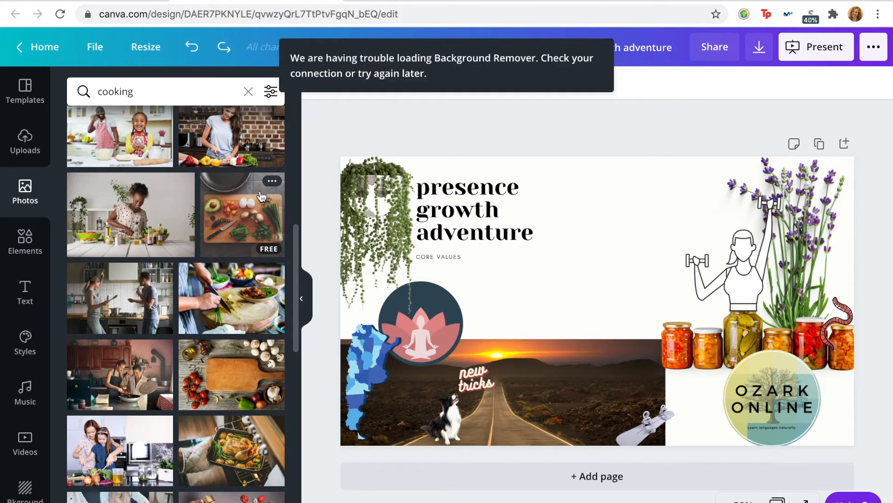
pyautogui.scroll(-2, 207, 426)
pyautogui.click(228, 316)
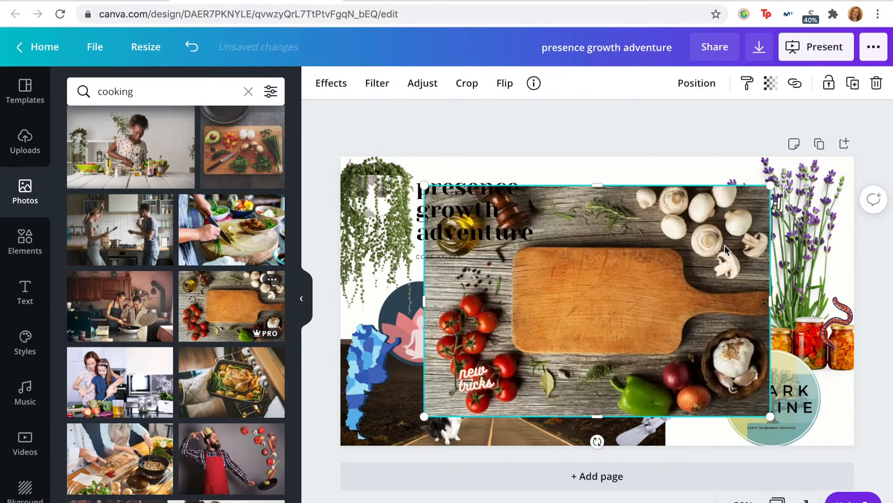
pyautogui.moveTo(767, 186); pyautogui.dragTo(590, 305)
pyautogui.moveTo(523, 360); pyautogui.dragTo(634, 216)
pyautogui.moveTo(540, 160); pyautogui.dragTo(578, 184)
pyautogui.moveTo(670, 227); pyautogui.dragTo(675, 203)
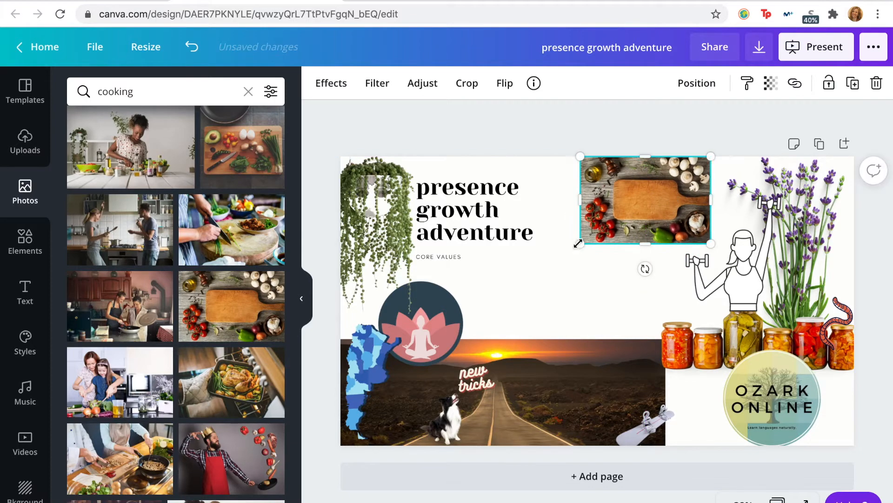
pyautogui.moveTo(578, 244); pyautogui.dragTo(573, 248)
# Step: Add the ready-made Parmesan Cheese text design to the page
pyautogui.click(25, 293)
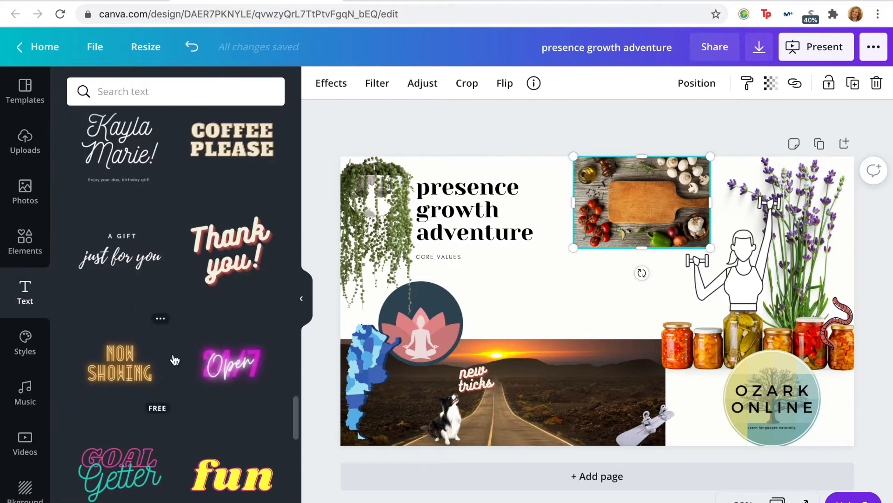
pyautogui.scroll(7, 174, 359)
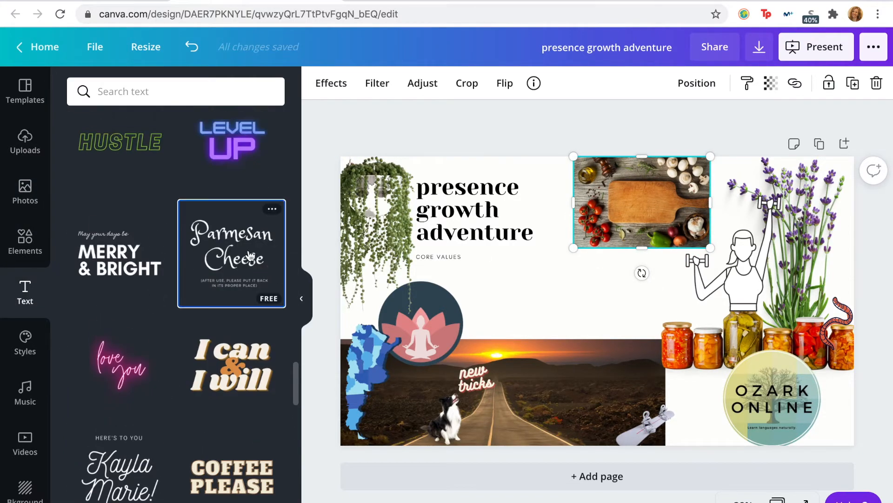
pyautogui.click(250, 256)
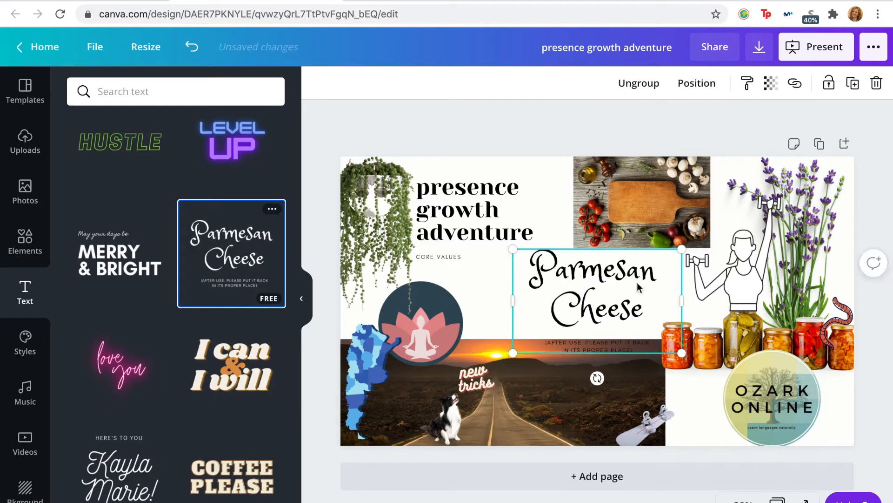
# Step: Replace the Parmesan Cheese wording with Vegan and clear the small subtitle below it
pyautogui.doubleClick(601, 315)
pyautogui.write('Vega')
pyautogui.doubleClick(606, 276)
pyautogui.press('BackSpace')
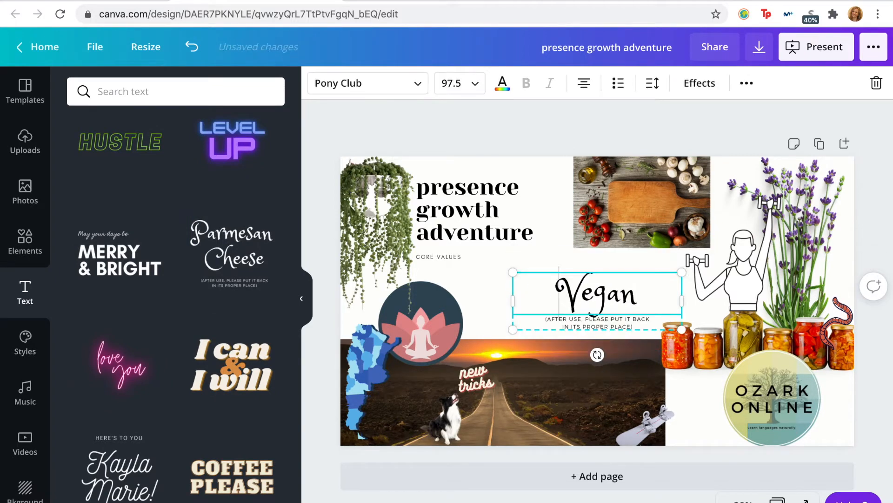
pyautogui.tripleClick(599, 325)
pyautogui.press('BackSpace')
pyautogui.click(573, 299)
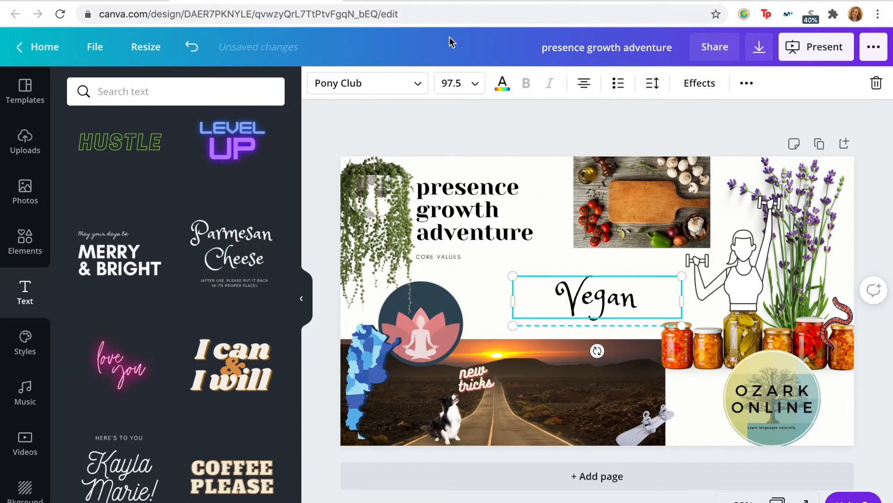
# Step: Move the Vegan text onto the cutting board photo and shrink it to fit over the board
pyautogui.moveTo(585, 302); pyautogui.dragTo(611, 194)
pyautogui.moveTo(695, 211); pyautogui.dragTo(674, 209)
pyautogui.click(616, 305)
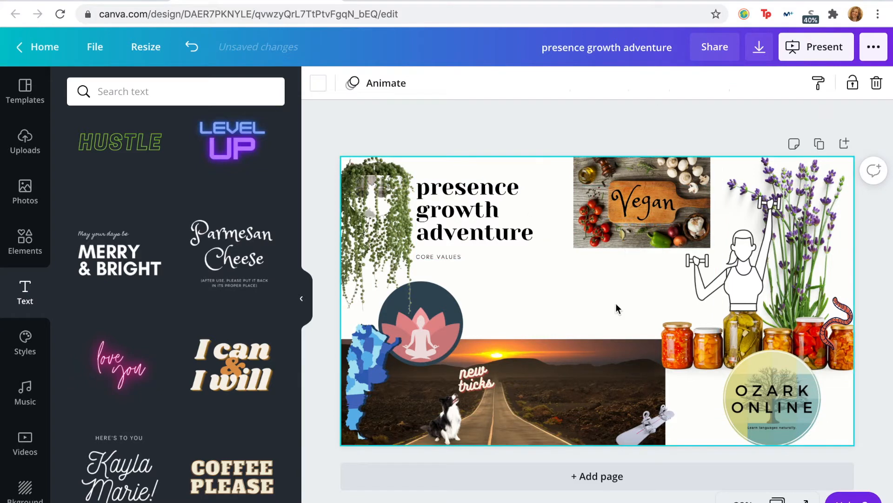
# Step: Try white as the colour of the Vegan text
pyautogui.click(650, 193)
pyautogui.click(503, 82)
pyautogui.click(269, 259)
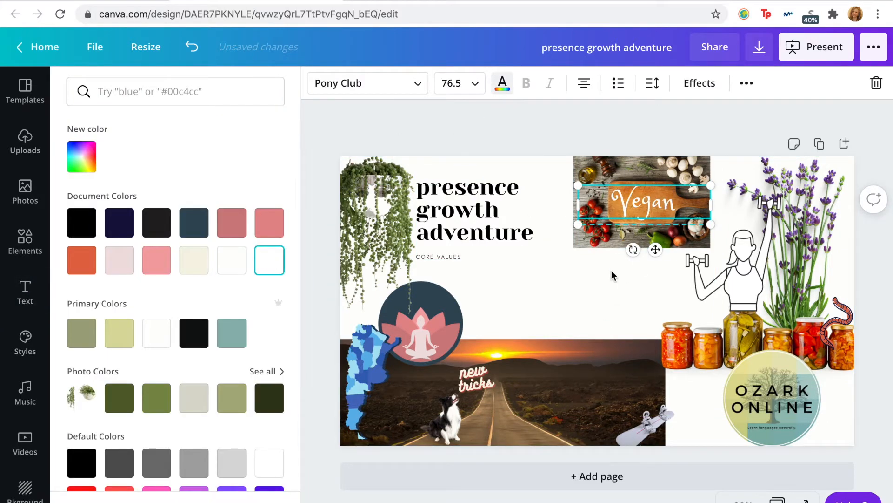
pyautogui.click(614, 277)
pyautogui.click(627, 294)
# Step: Recolour the Vegan text with the near-black charcoal from the document colors
pyautogui.click(652, 197)
pyautogui.click(502, 84)
pyautogui.click(156, 223)
pyautogui.click(571, 296)
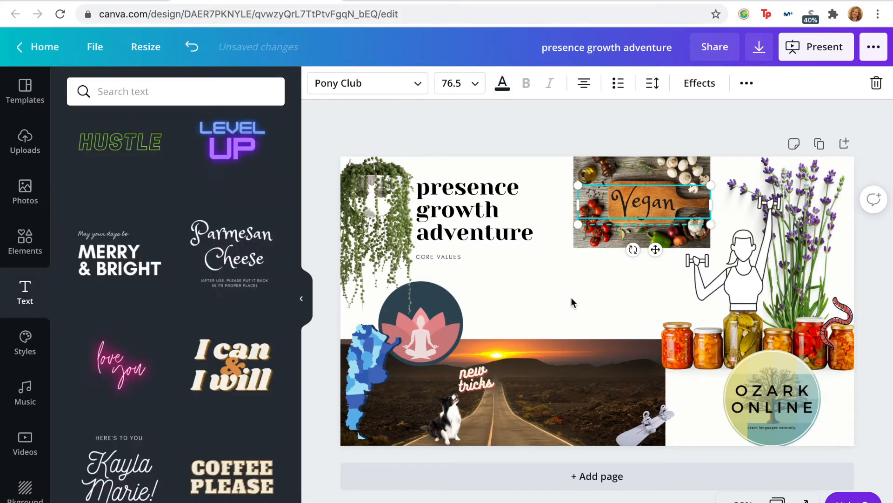
pyautogui.click(571, 297)
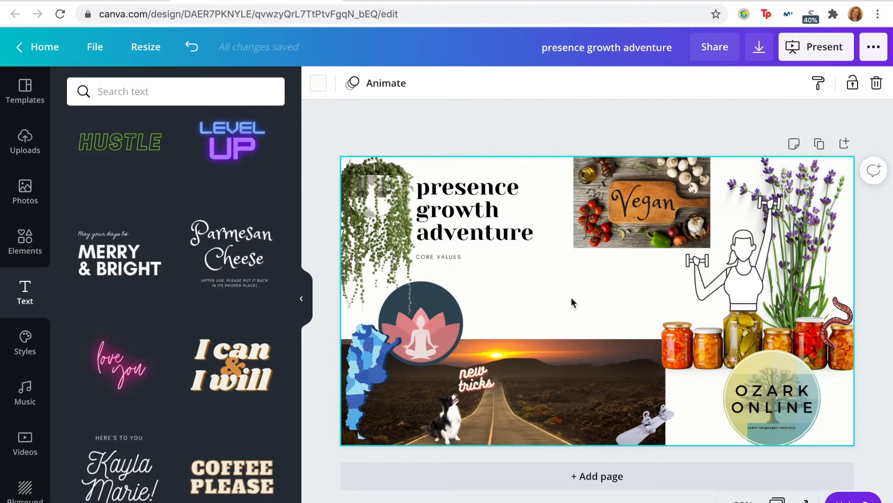
# Step: Search the photo library for dance shoes and add the photo of silver high heels in blue light on a dark floor
pyautogui.click(32, 200)
pyautogui.doubleClick(132, 92)
pyautogui.write('dance shoes')
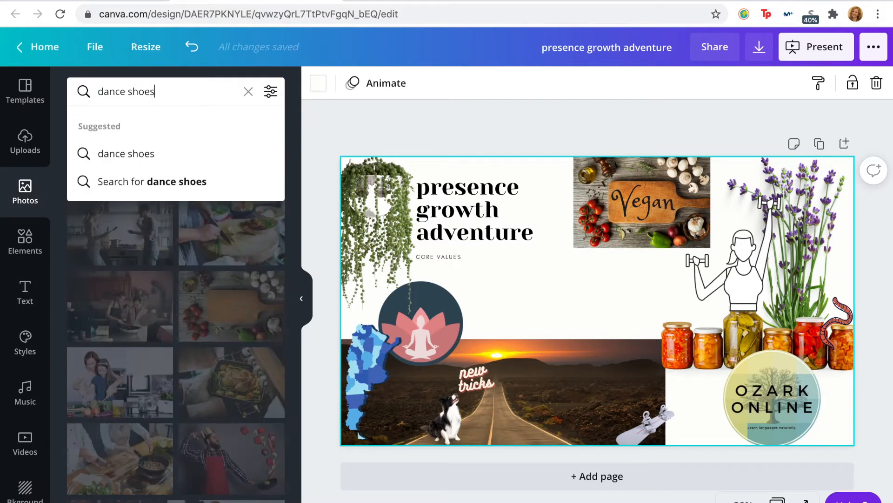
pyautogui.press('Return')
pyautogui.scroll(-15, 163, 274)
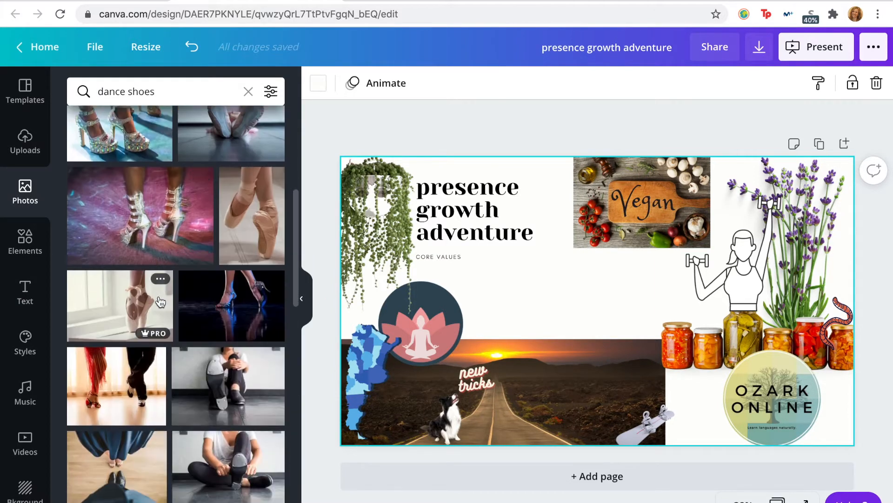
pyautogui.scroll(-10, 160, 298)
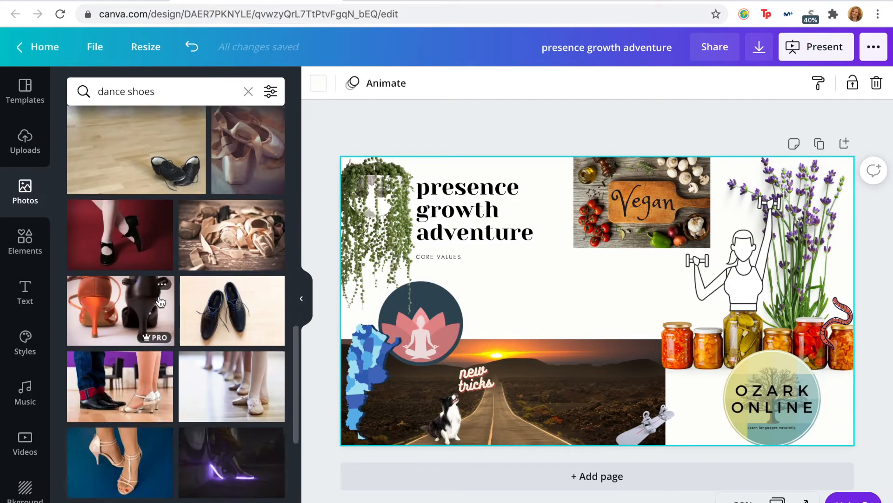
pyautogui.scroll(15, 160, 289)
pyautogui.scroll(1, 158, 305)
pyautogui.click(232, 218)
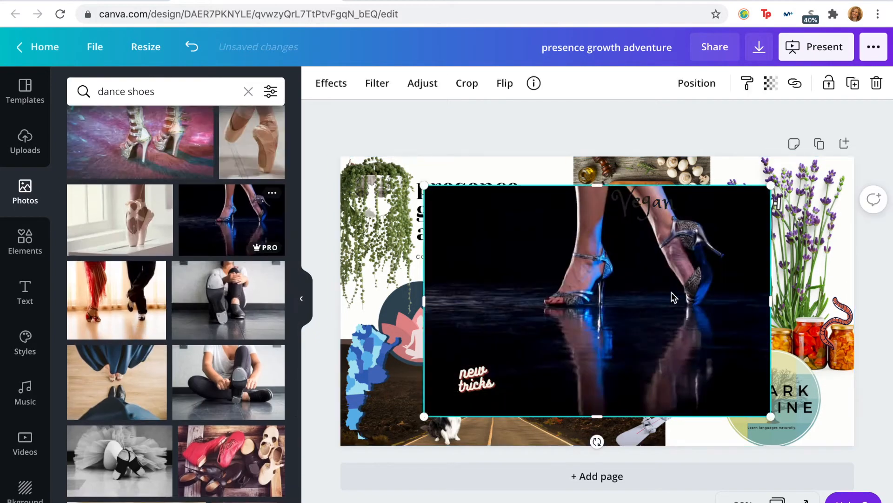
# Step: Apply the Street filter to the dance heels photo and try repositioning the image within its frame
pyautogui.click(377, 82)
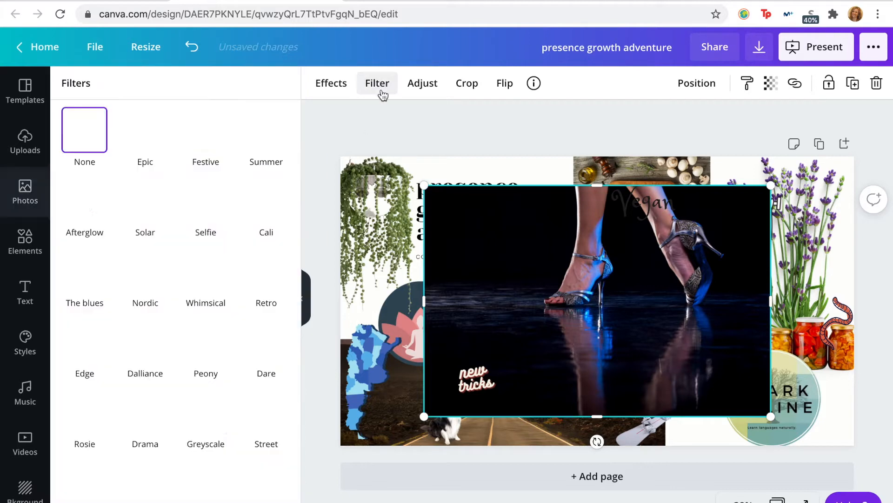
pyautogui.click(270, 426)
pyautogui.doubleClick(538, 381)
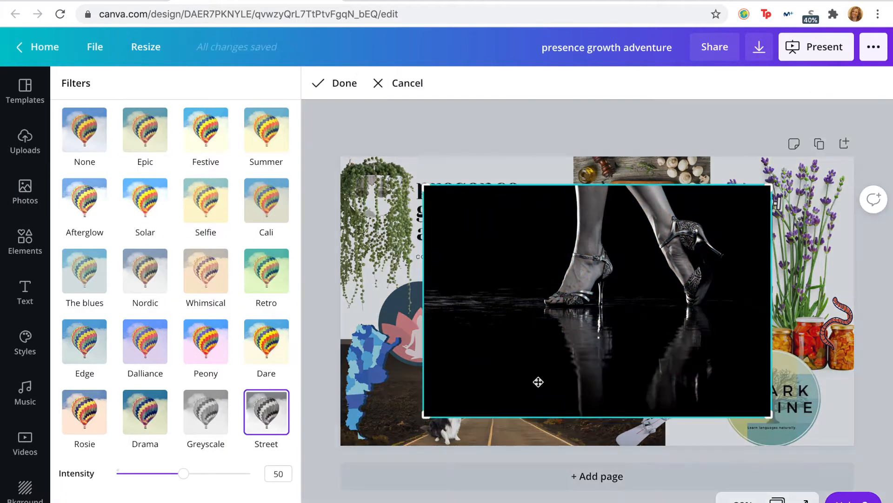
pyautogui.moveTo(602, 341); pyautogui.dragTo(610, 399)
pyautogui.click(754, 167)
# Step: Shrink the dance heels photo, place it below the cutting board photo, and send it behind the road photo
pyautogui.moveTo(424, 186); pyautogui.dragTo(569, 281)
pyautogui.moveTo(692, 347); pyautogui.dragTo(583, 313)
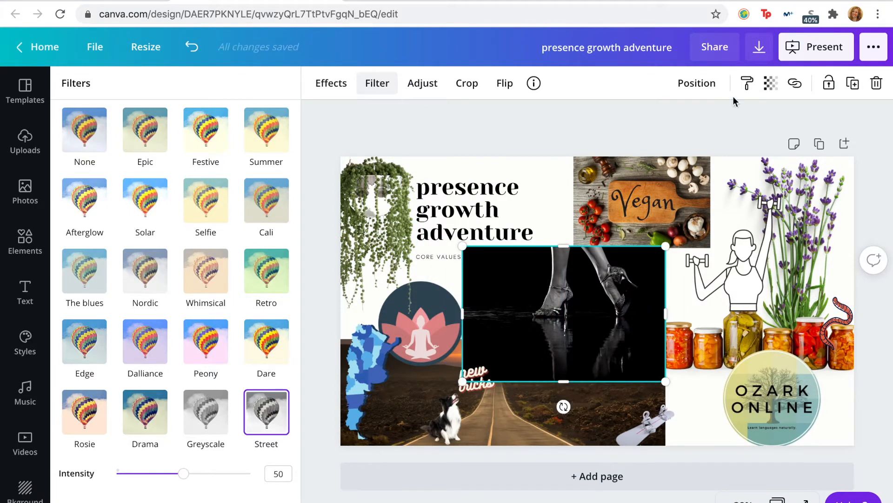
pyautogui.click(697, 83)
pyautogui.click(651, 153)
pyautogui.click(675, 303)
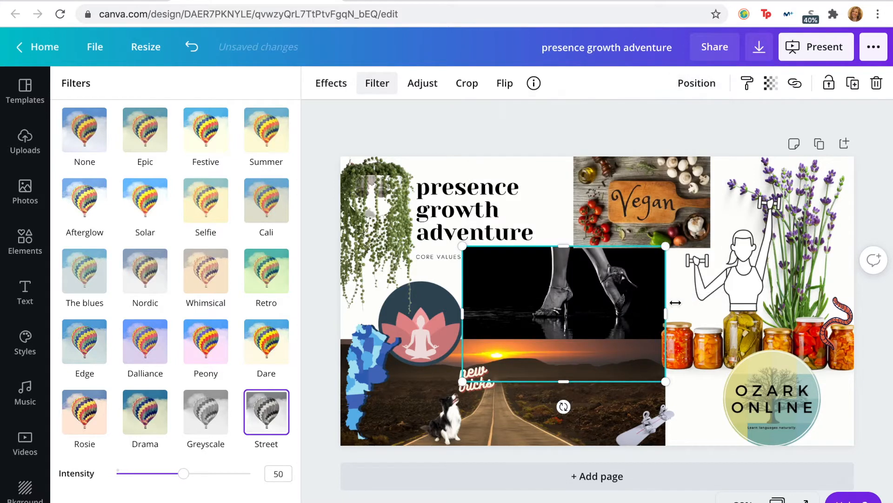
pyautogui.click(582, 310)
pyautogui.click(683, 415)
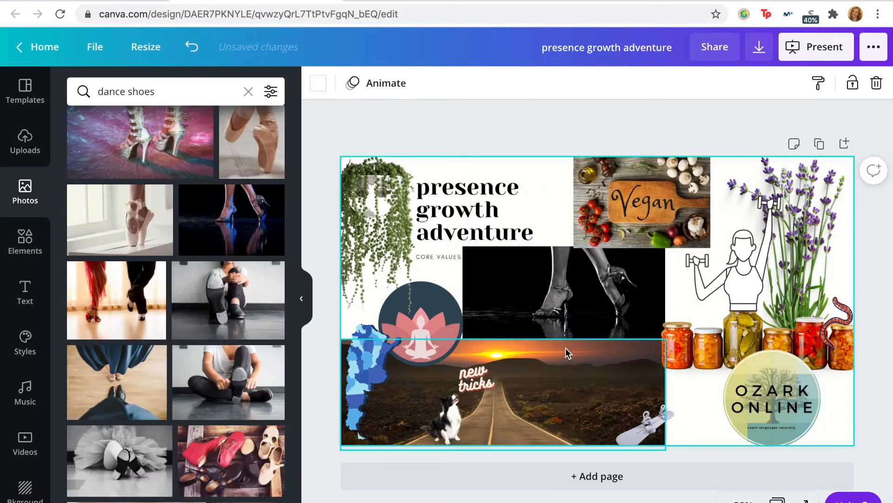
# Step: Adjust the dance heels photo's top edge to line up with the bottom of the cutting board photo
pyautogui.click(565, 303)
pyautogui.moveTo(561, 248); pyautogui.dragTo(562, 251)
pyautogui.moveTo(562, 253); pyautogui.dragTo(563, 249)
pyautogui.click(793, 267)
pyautogui.click(670, 361)
pyautogui.moveTo(681, 362); pyautogui.dragTo(681, 358)
pyautogui.click(550, 163)
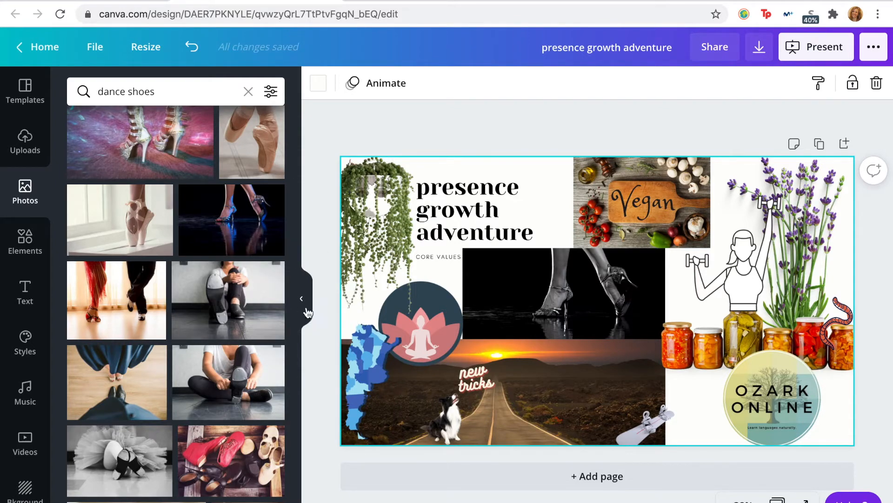
pyautogui.scroll(-6, 162, 424)
pyautogui.scroll(-4, 165, 405)
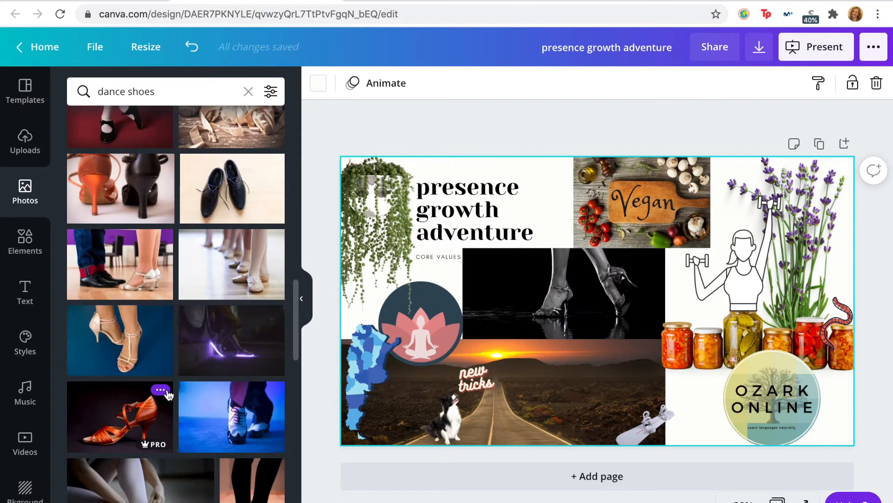
pyautogui.scroll(-2, 132, 364)
pyautogui.scroll(-10, 218, 313)
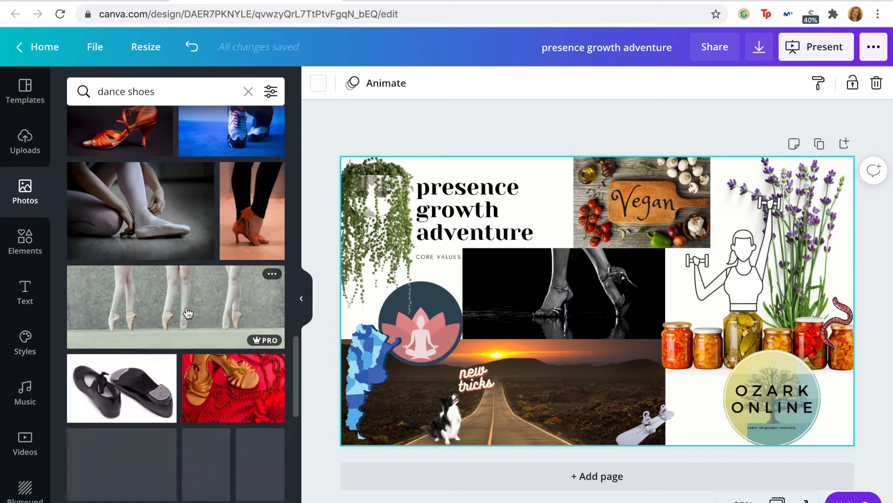
# Step: Search the graphics for theater, add the overlapping black-and-white masks, and shrink them over the dance photo's upper-left corner
pyautogui.click(25, 240)
pyautogui.click(249, 92)
pyautogui.write('theater')
pyautogui.press('Return')
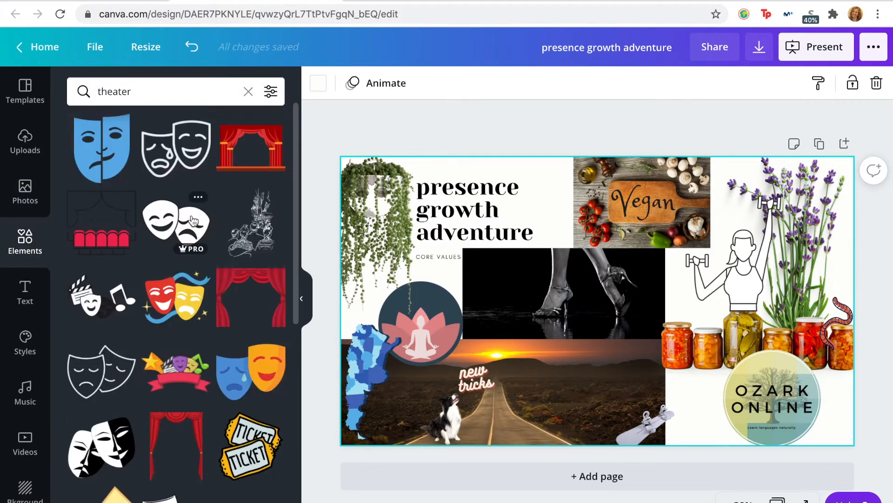
pyautogui.scroll(-1, 195, 285)
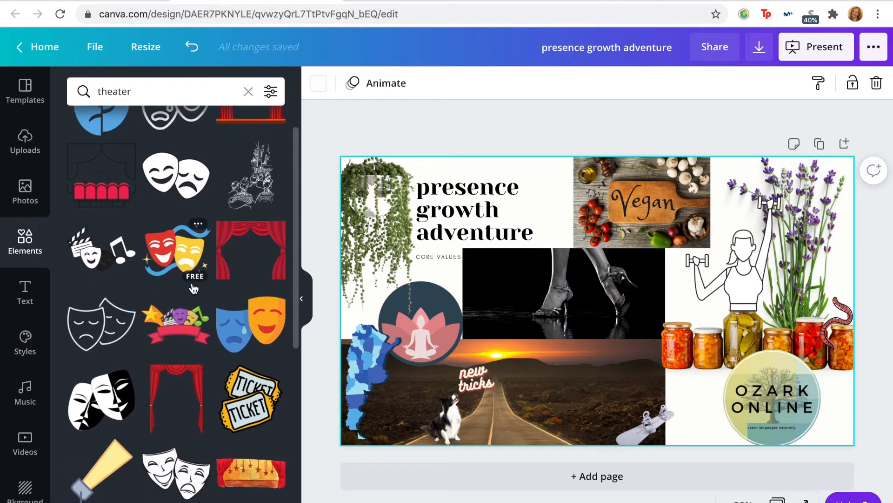
pyautogui.click(119, 412)
pyautogui.moveTo(658, 243); pyautogui.dragTo(618, 284)
pyautogui.moveTo(584, 326); pyautogui.dragTo(499, 282)
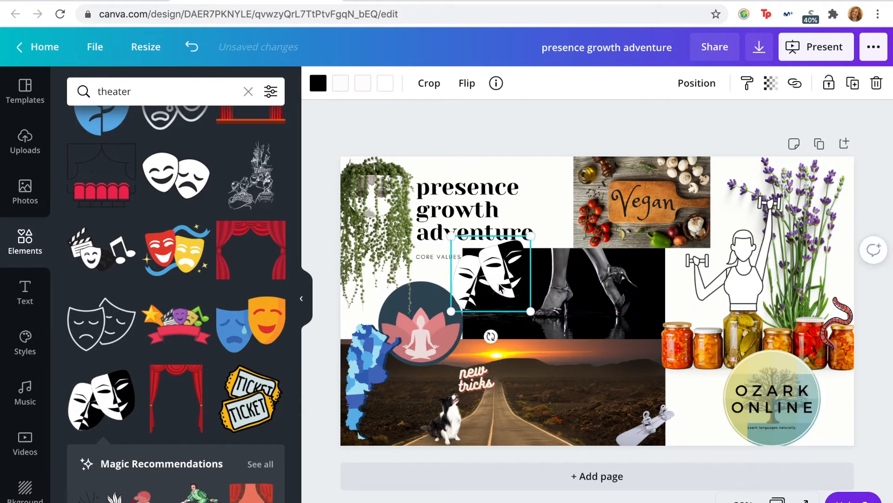
pyautogui.click(607, 108)
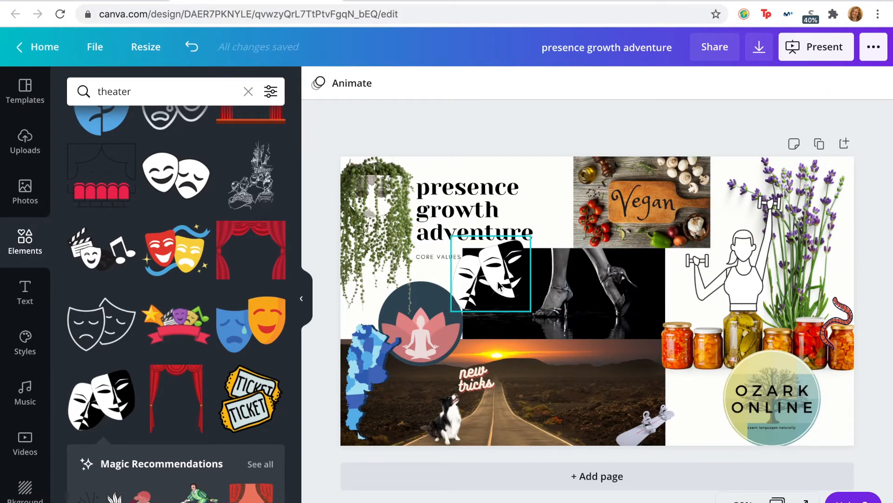
# Step: Shrink the theater masks further and place them over the dance photo's right edge, just above the jars
pyautogui.moveTo(499, 285); pyautogui.dragTo(561, 185)
pyautogui.moveTo(518, 161); pyautogui.dragTo(535, 178)
pyautogui.moveTo(561, 211); pyautogui.dragTo(554, 203)
pyautogui.click(706, 128)
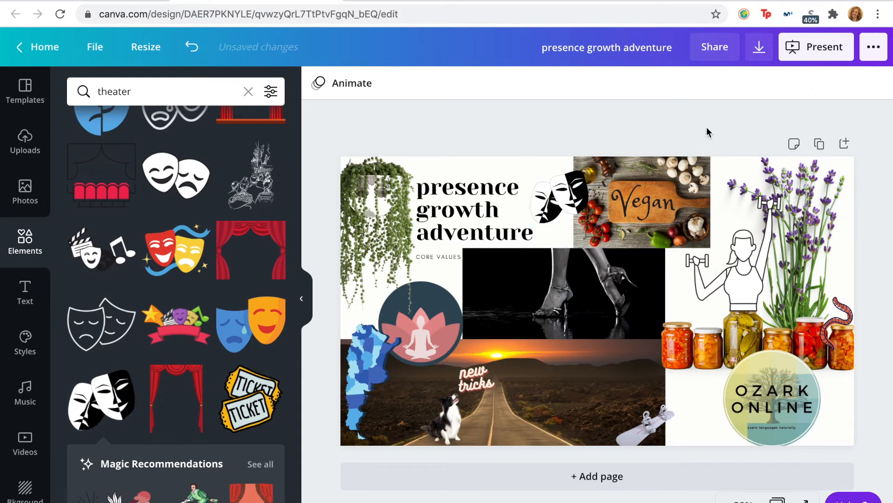
pyautogui.moveTo(556, 203); pyautogui.dragTo(564, 250)
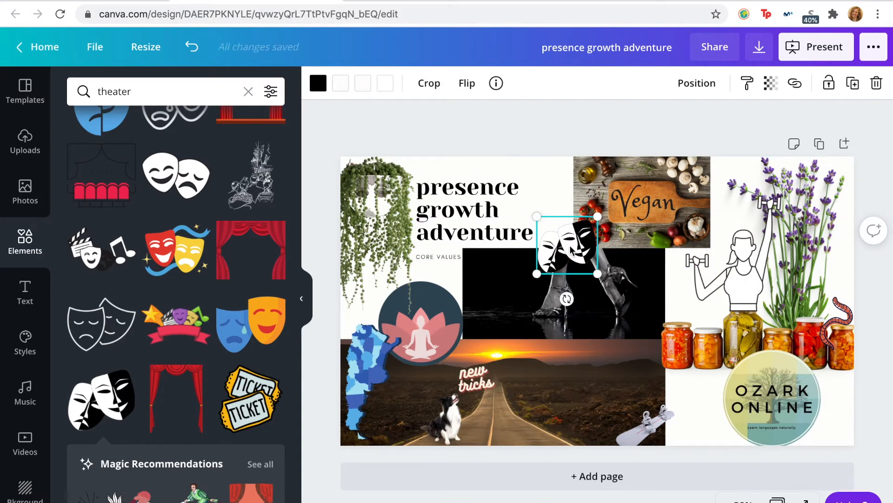
pyautogui.moveTo(571, 250); pyautogui.dragTo(666, 308)
# Step: Flip the dance heels photo horizontally
pyautogui.click(555, 284)
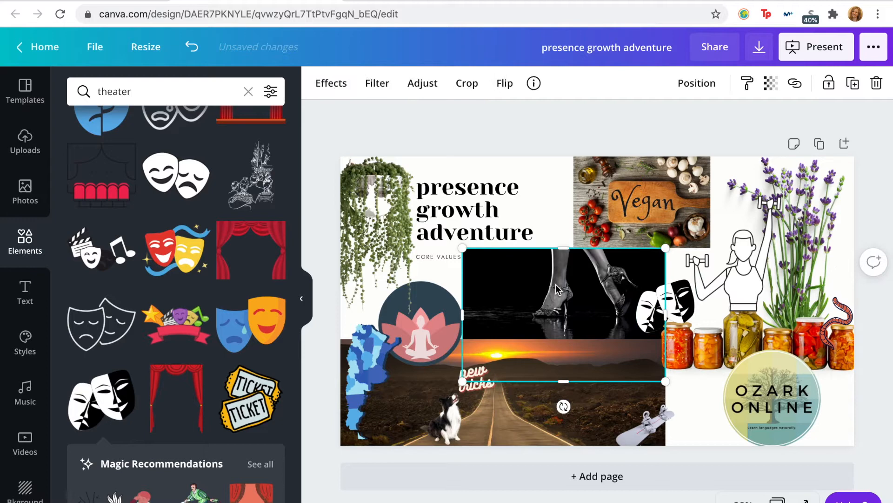
pyautogui.click(505, 82)
pyautogui.click(523, 120)
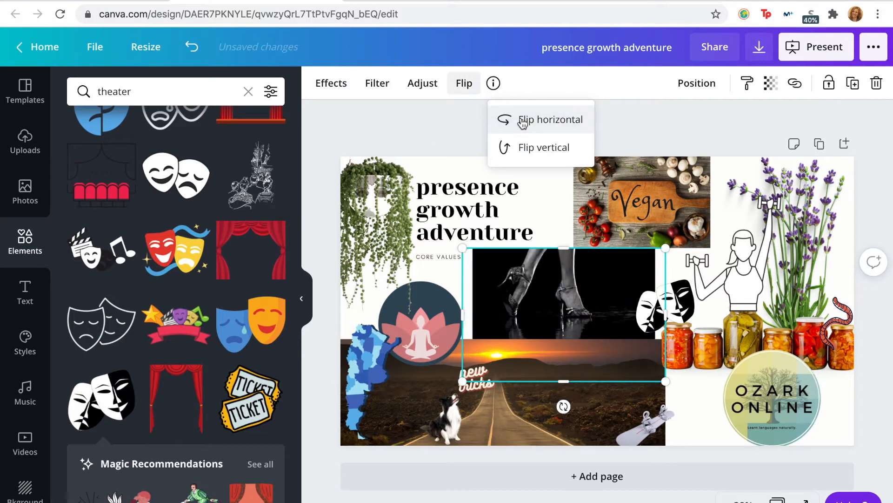
# Step: Shift the theater masks left on the dance photo's right edge and tilt them slightly counterclockwise
pyautogui.click(800, 127)
pyautogui.click(740, 122)
pyautogui.moveTo(653, 306); pyautogui.dragTo(606, 271)
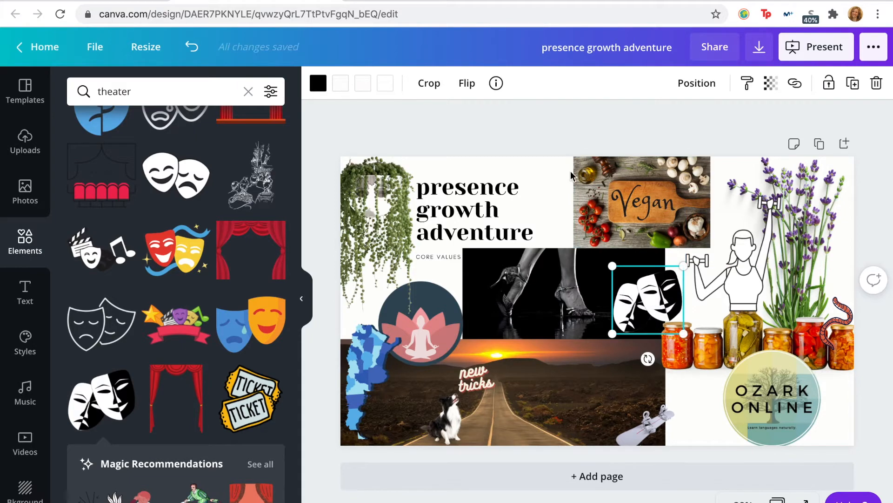
pyautogui.click(537, 119)
pyautogui.moveTo(654, 296); pyautogui.dragTo(660, 289)
pyautogui.moveTo(653, 358)
pyautogui.mouseDown()
pyautogui.moveTo(639, 358)
pyautogui.moveTo(656, 361)
pyautogui.mouseUp()
pyautogui.moveTo(654, 298); pyautogui.dragTo(647, 309)
pyautogui.click(769, 132)
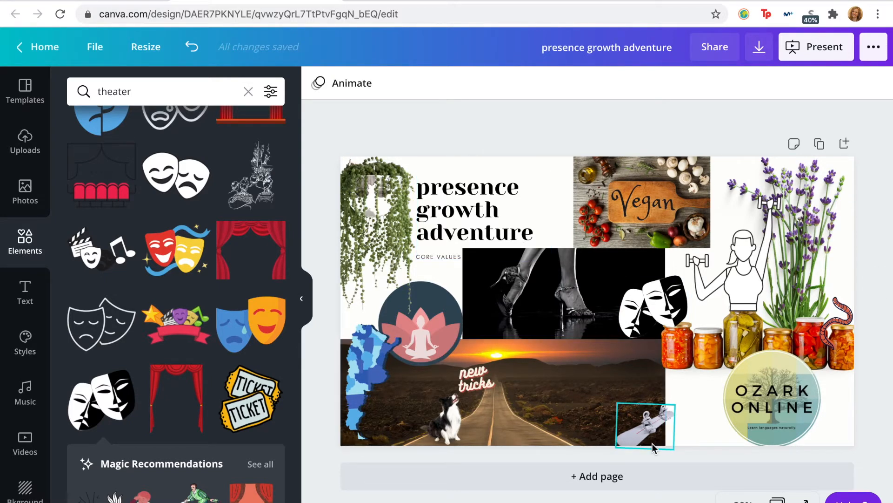
pyautogui.click(605, 375)
pyautogui.press('Delete')
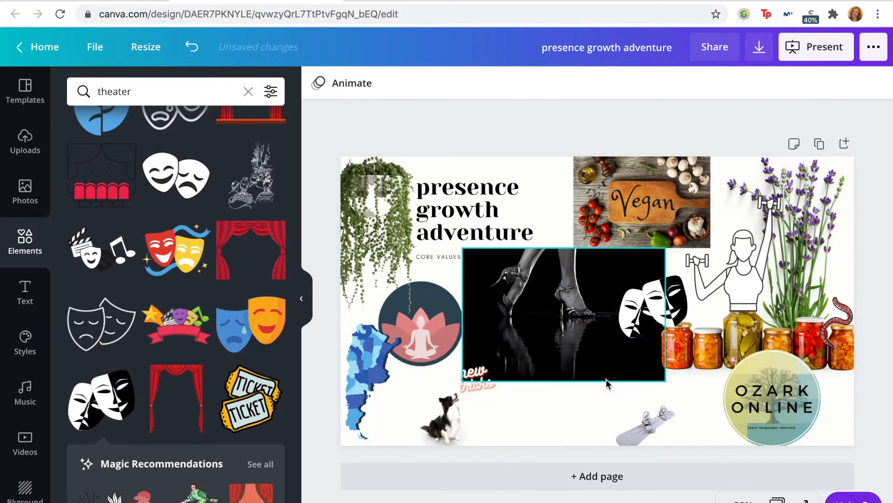
pyautogui.hotkey('ctrl', 'z')
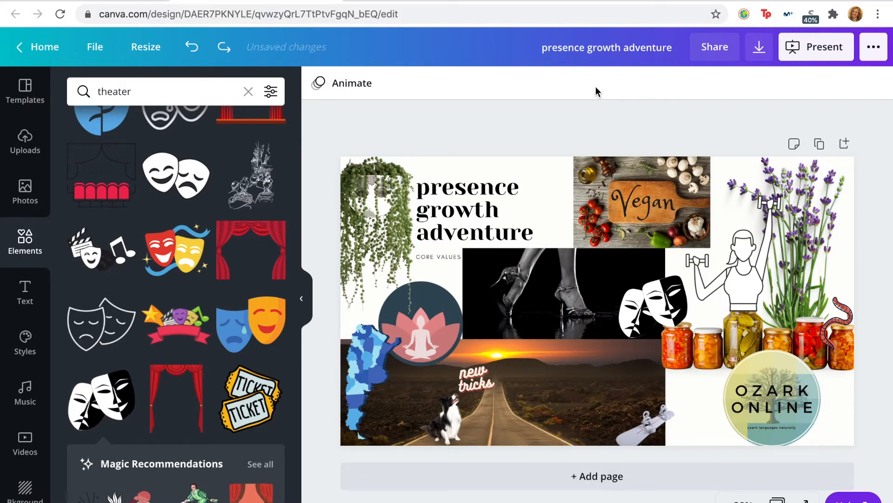
pyautogui.scroll(-10, 216, 361)
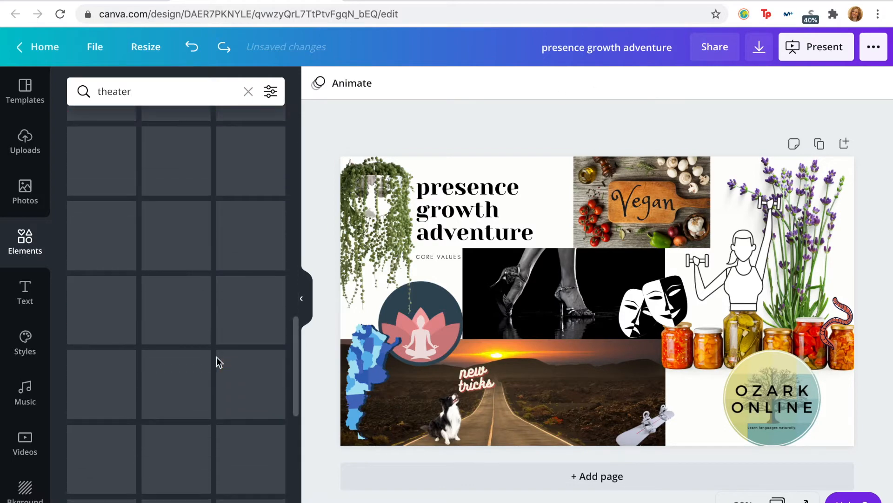
pyautogui.scroll(-10, 219, 362)
pyautogui.scroll(-10, 217, 359)
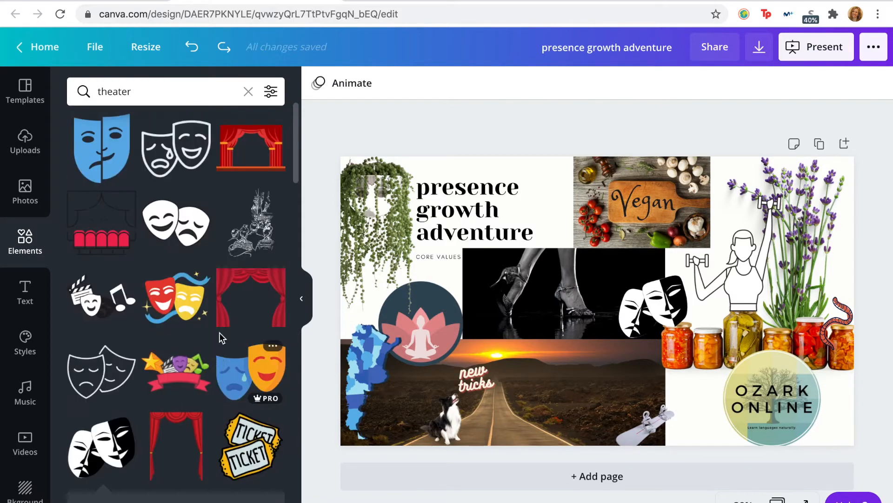
pyautogui.scroll(-10, 219, 332)
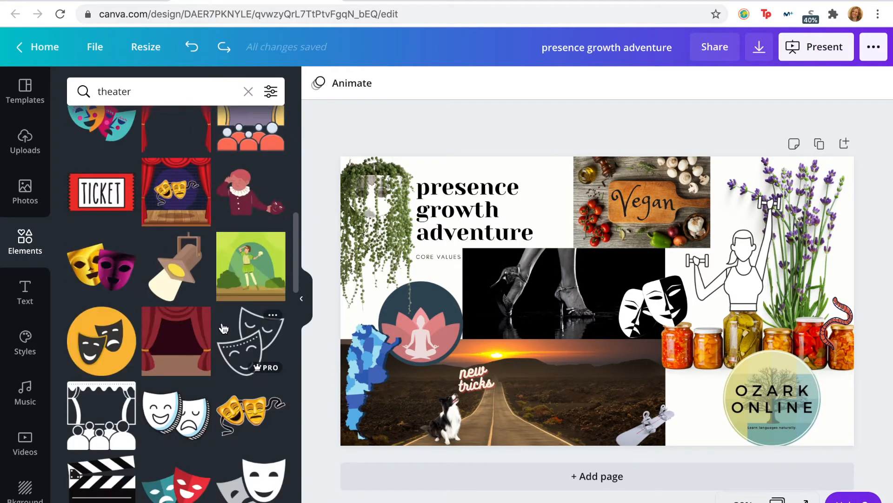
pyautogui.scroll(-10, 224, 328)
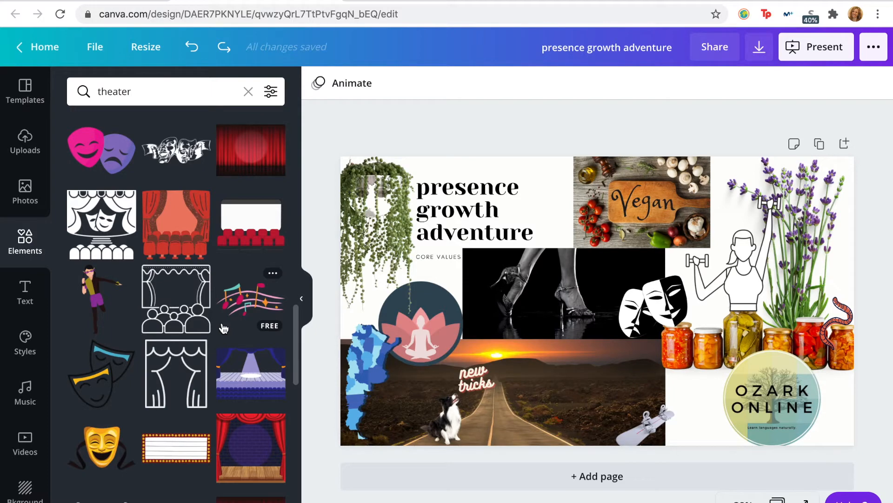
# Step: Search the photos for italian, add the "Io parlo italiano" Colosseum photo, and shrink it to about 523 px wide
pyautogui.click(123, 90)
pyautogui.click(25, 196)
pyautogui.tripleClick(135, 87)
pyautogui.write('italian')
pyautogui.press('Return')
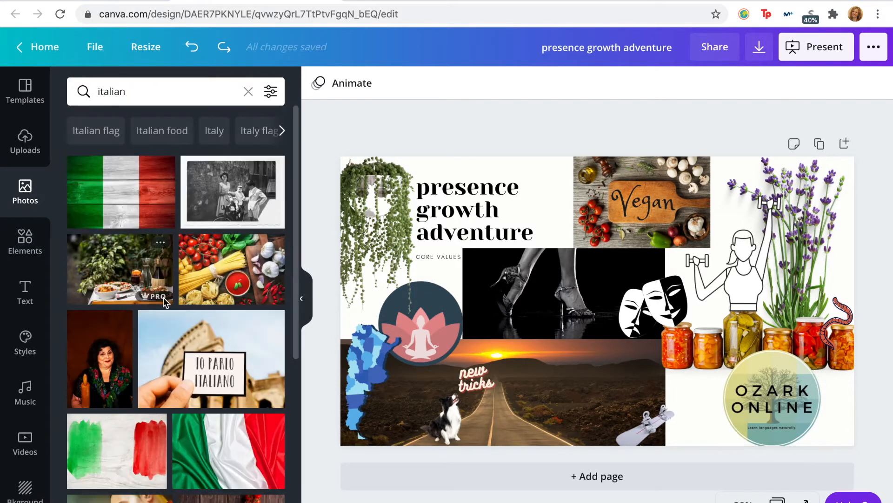
pyautogui.scroll(-1, 163, 298)
pyautogui.click(163, 300)
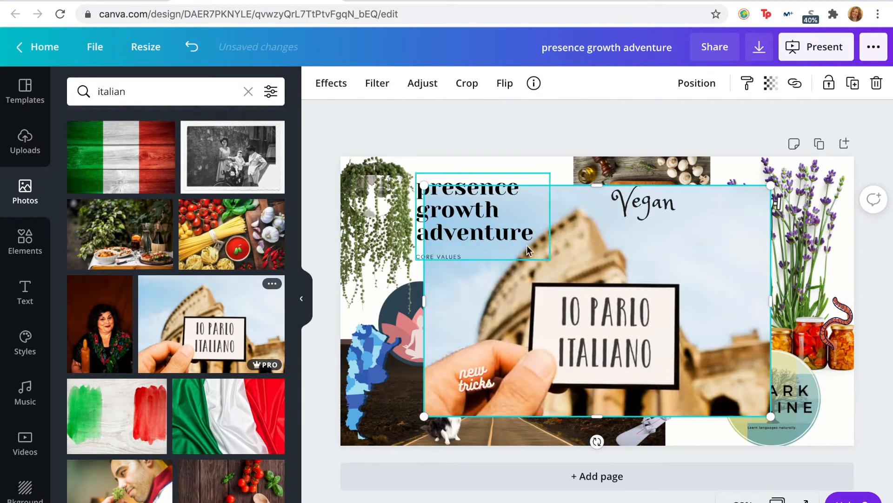
pyautogui.moveTo(780, 187); pyautogui.dragTo(585, 365)
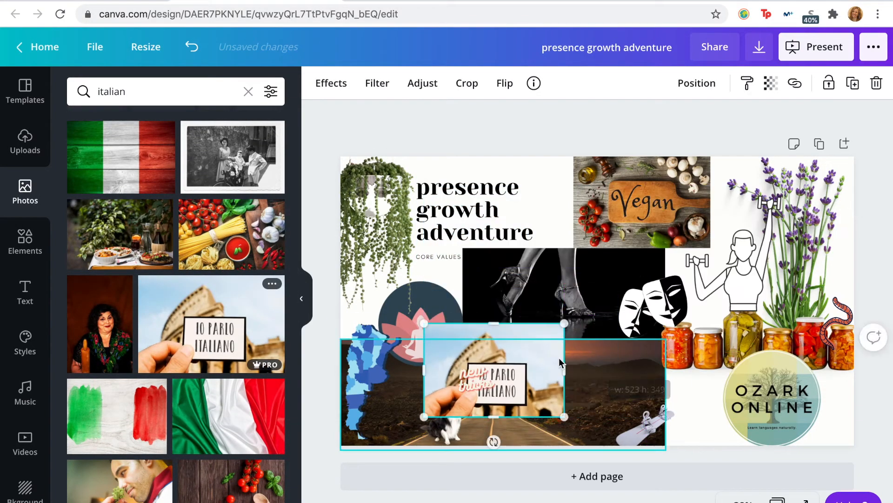
# Step: Place the "Io parlo italiano" photo below the jars and move the Ozark Online logo to the page's right edge
pyautogui.moveTo(529, 344); pyautogui.dragTo(732, 370)
pyautogui.click(802, 386)
pyautogui.moveTo(802, 386); pyautogui.dragTo(841, 394)
pyautogui.moveTo(706, 384)
pyautogui.mouseDown()
pyautogui.moveTo(698, 385)
pyautogui.moveTo(714, 384)
pyautogui.mouseUp()
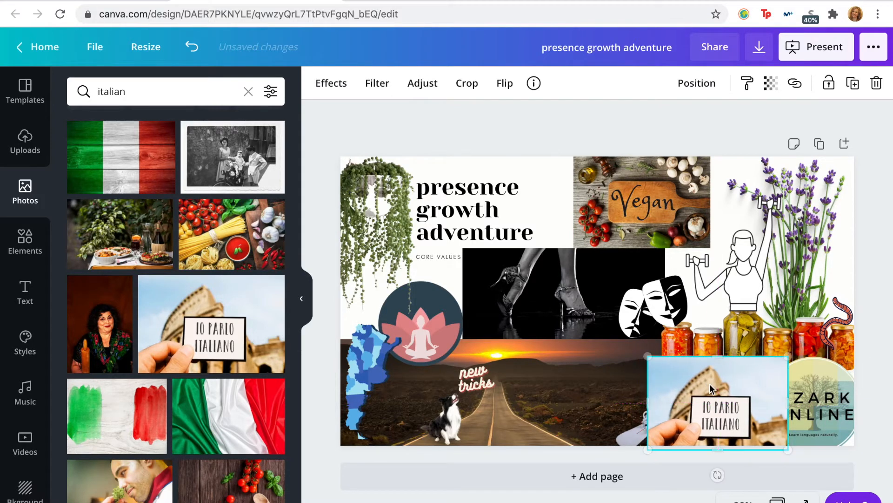
# Step: Send the "Io parlo italiano" photo to the back and nudge it slightly right
pyautogui.click(700, 85)
pyautogui.click(657, 156)
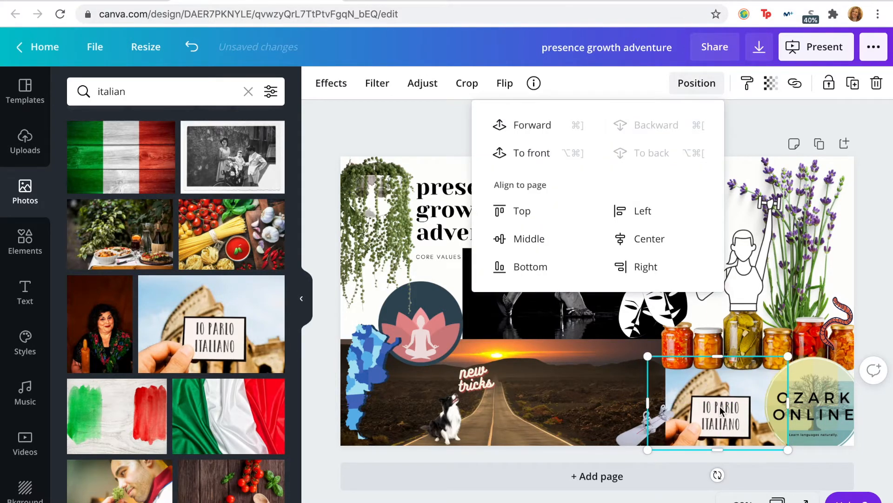
pyautogui.moveTo(729, 408); pyautogui.dragTo(733, 405)
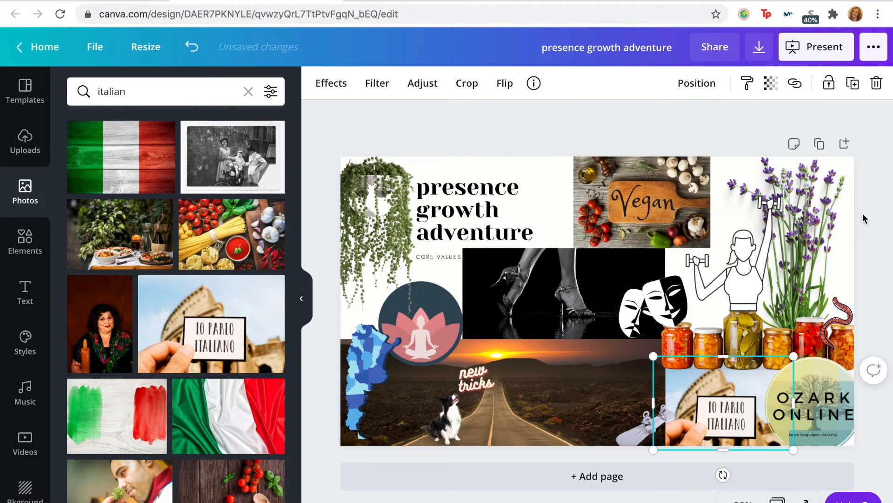
# Step: Enlarge the row of jars slightly so it overlaps the edges of the dance and road photos
pyautogui.click(655, 137)
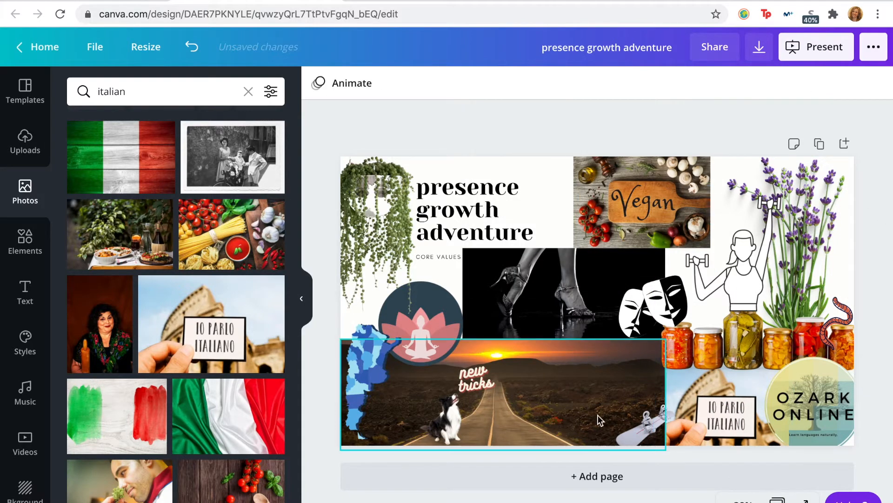
pyautogui.moveTo(663, 347); pyautogui.dragTo(653, 333)
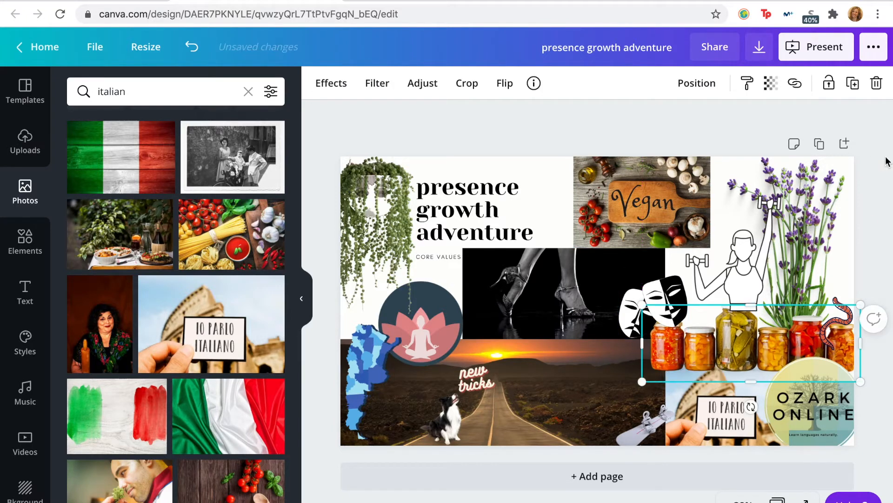
pyautogui.click(719, 117)
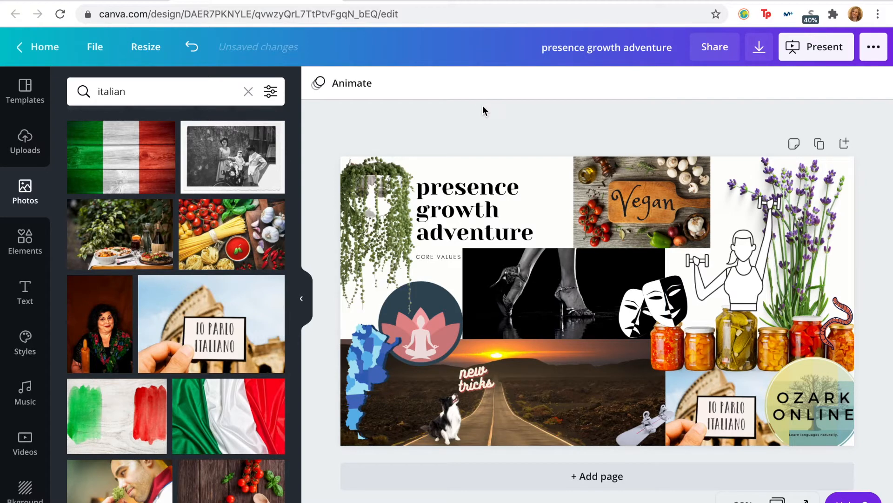
# Step: Nudge the lotus circle right over the dance photo's edge, and move the dog and "new tricks" text right across the road
pyautogui.moveTo(431, 326); pyautogui.dragTo(441, 328)
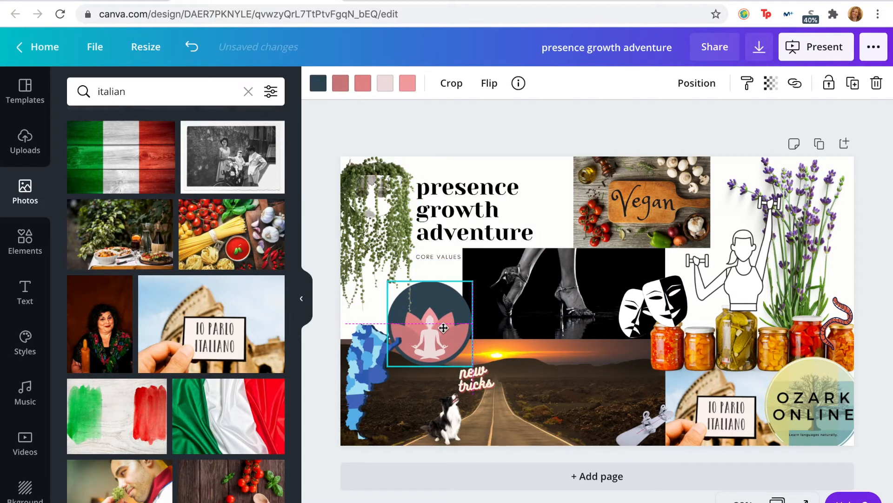
pyautogui.moveTo(447, 421); pyautogui.dragTo(520, 421)
pyautogui.click(485, 383)
pyautogui.moveTo(485, 382); pyautogui.dragTo(558, 381)
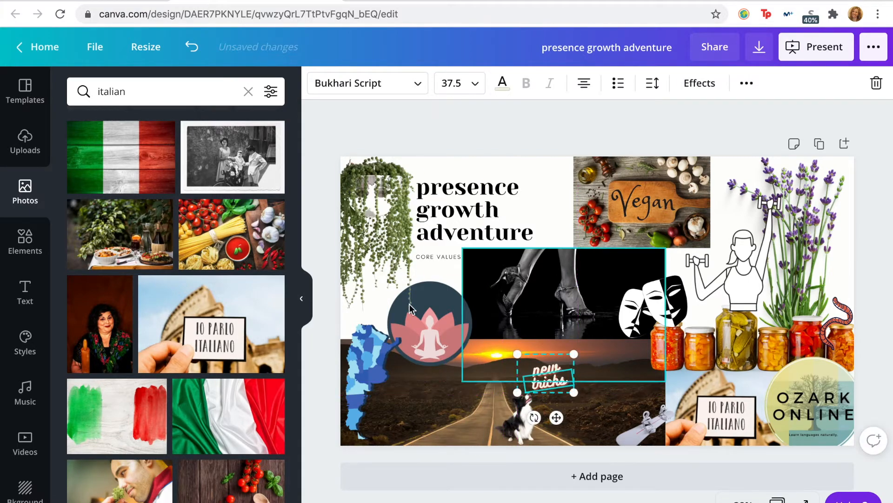
pyautogui.click(544, 172)
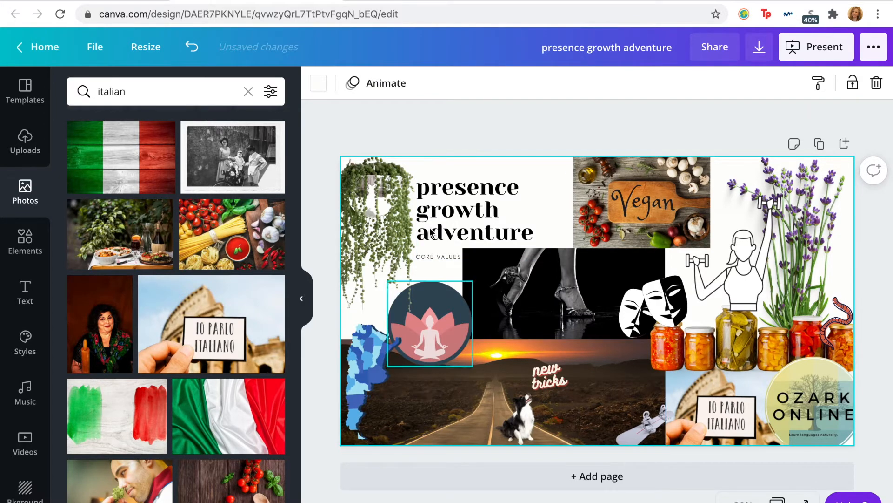
# Step: Search the graphics for border and add the watercolor red and orange flower graphic
pyautogui.scroll(-10, 141, 335)
pyautogui.scroll(10, 141, 335)
pyautogui.click(25, 240)
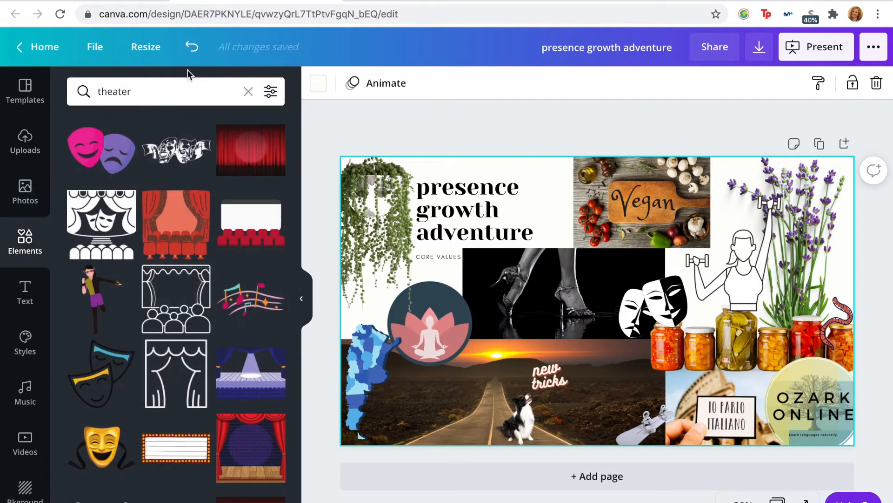
pyautogui.click(163, 91)
pyautogui.write('border')
pyautogui.press('Return')
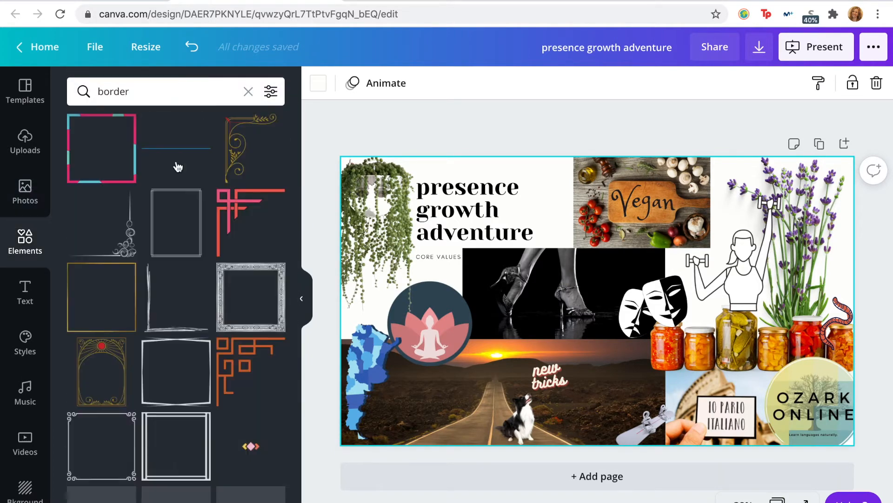
pyautogui.scroll(-8, 219, 419)
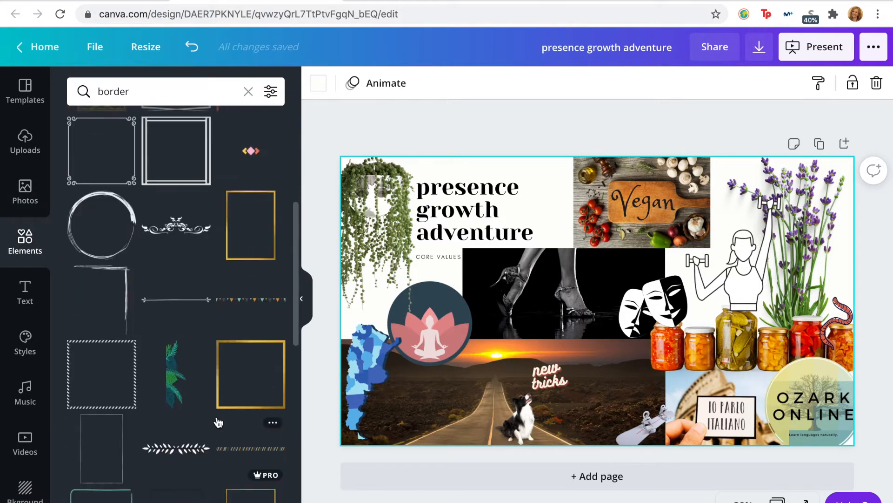
pyautogui.scroll(-3, 225, 369)
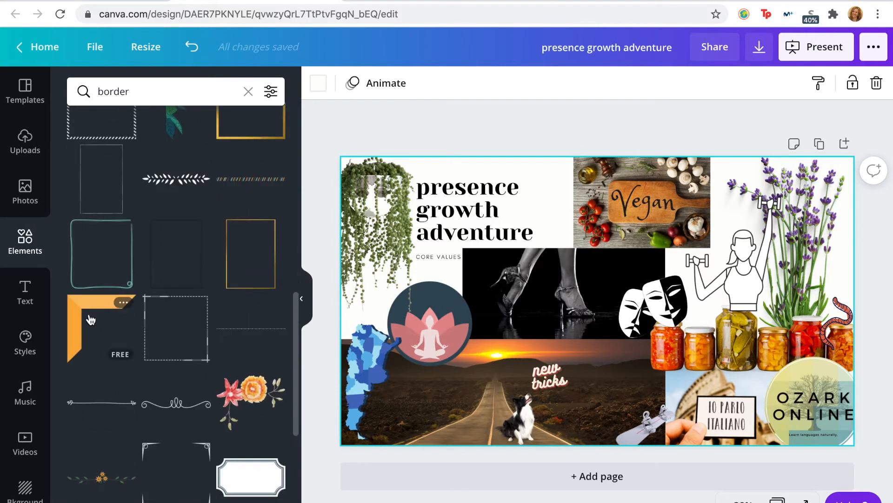
pyautogui.scroll(-4, 166, 407)
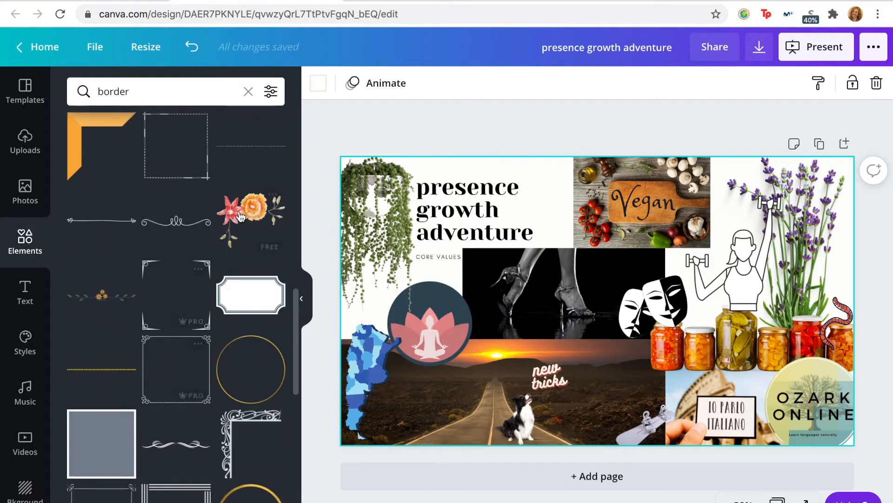
pyautogui.click(251, 212)
# Step: Shrink the flowers, place them over the dance photo's upper-left corner, and nudge the title text up
pyautogui.moveTo(745, 187); pyautogui.dragTo(551, 336)
pyautogui.moveTo(497, 350); pyautogui.dragTo(490, 241)
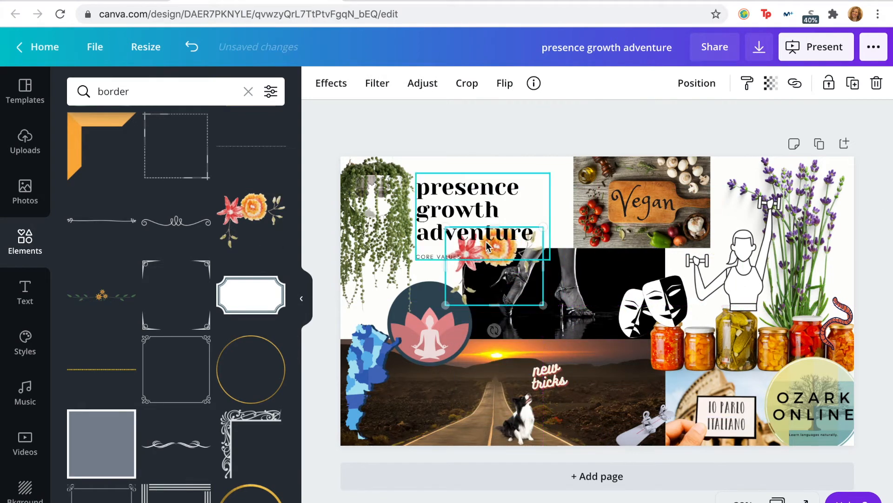
pyautogui.moveTo(544, 226); pyautogui.dragTo(564, 223)
pyautogui.click(527, 260)
pyautogui.moveTo(526, 271); pyautogui.dragTo(519, 277)
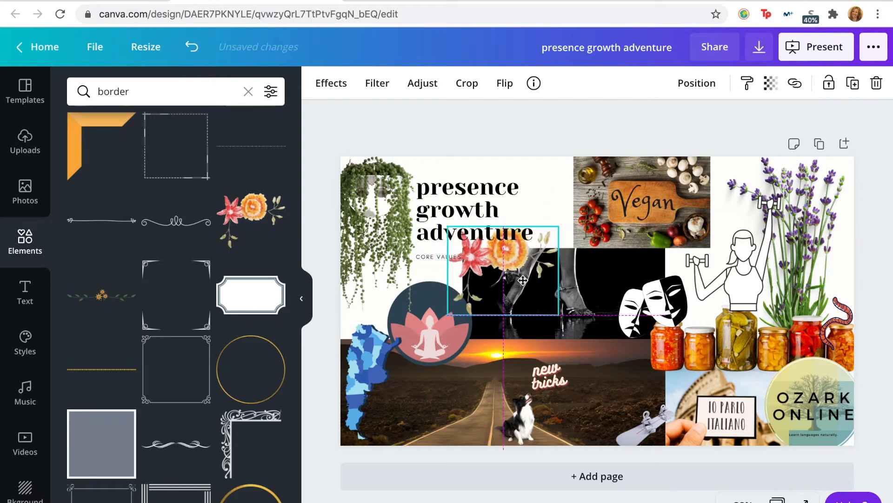
pyautogui.click(581, 135)
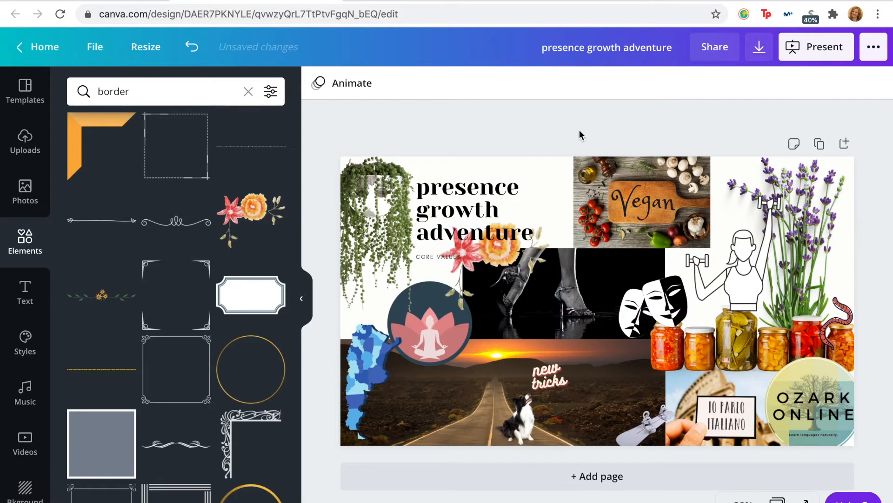
pyautogui.moveTo(476, 207); pyautogui.dragTo(476, 200)
pyautogui.click(506, 141)
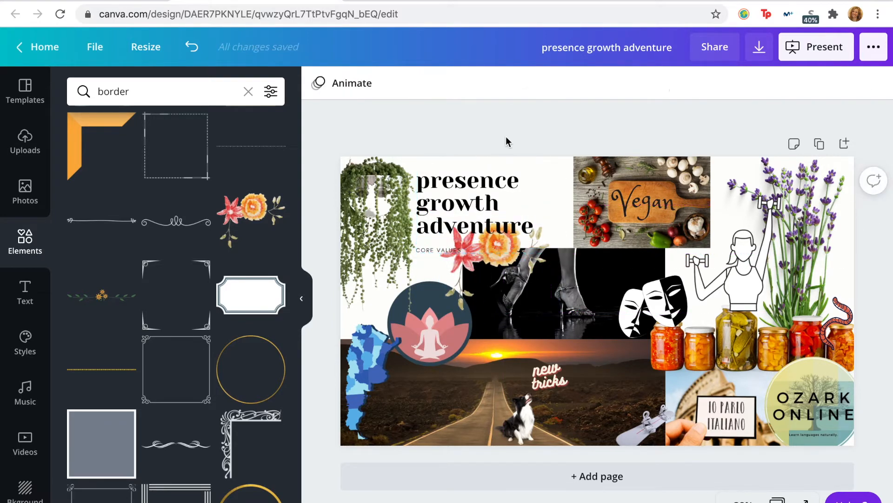
pyautogui.scroll(-6, 230, 219)
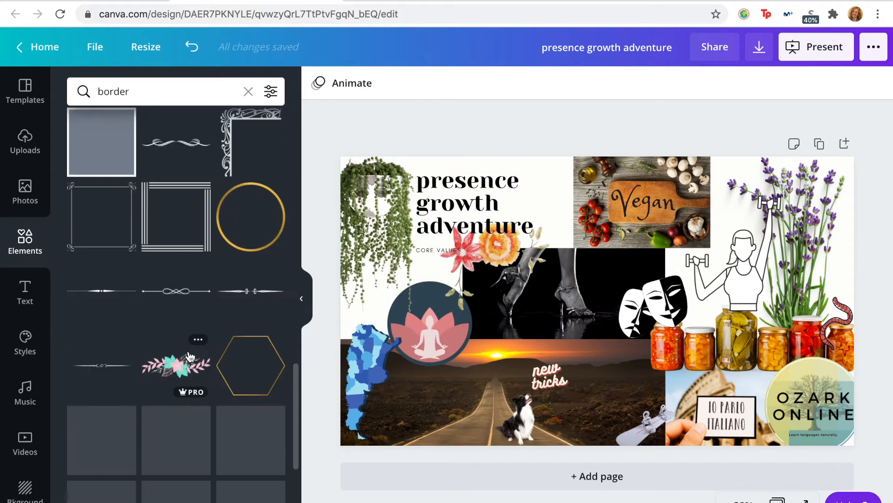
pyautogui.click(585, 318)
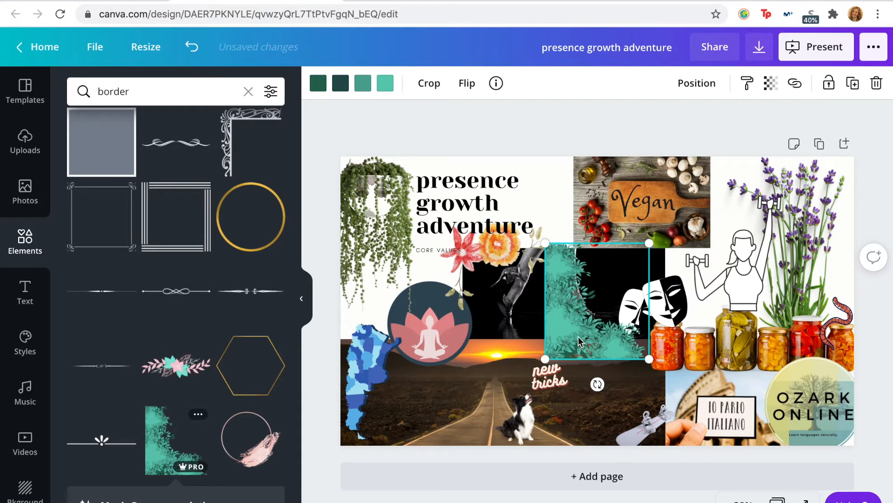
pyautogui.press('Delete')
pyautogui.scroll(-5, 231, 454)
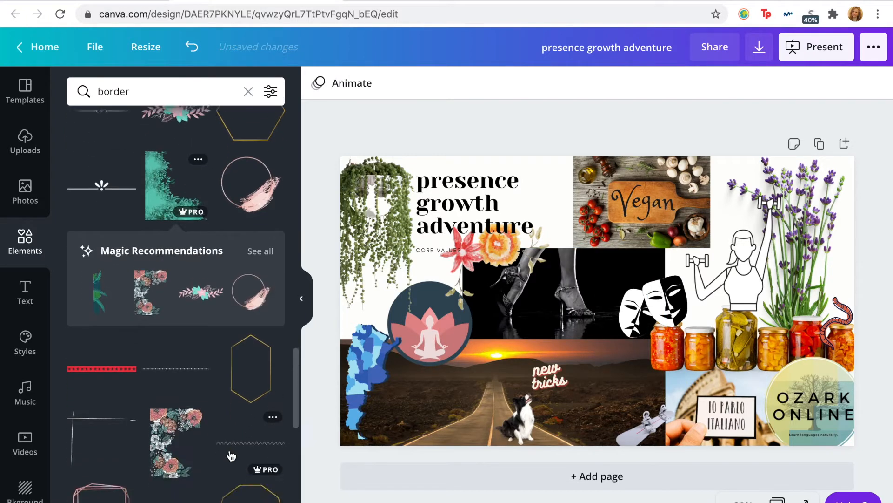
pyautogui.scroll(-8, 231, 454)
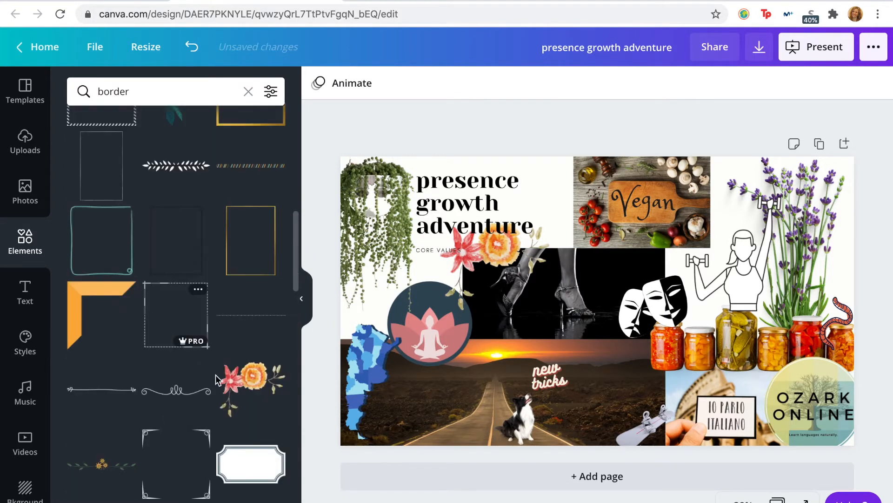
pyautogui.click(194, 342)
pyautogui.press('Delete')
# Step: Add the pink and teal floral corner border from the border graphics
pyautogui.scroll(2, 151, 305)
pyautogui.scroll(-8, 155, 300)
pyautogui.scroll(-5, 155, 300)
pyautogui.scroll(3, 155, 300)
pyautogui.click(176, 197)
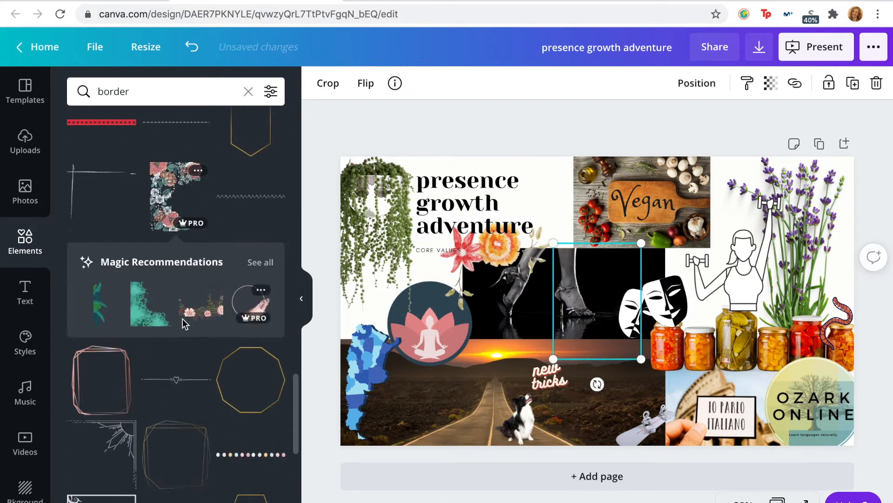
# Step: Show all recommendations for the floral border and add the narrow blue and gold marbled strip
pyautogui.click(269, 262)
pyautogui.scroll(-4, 195, 442)
pyautogui.scroll(-3, 199, 456)
pyautogui.click(100, 338)
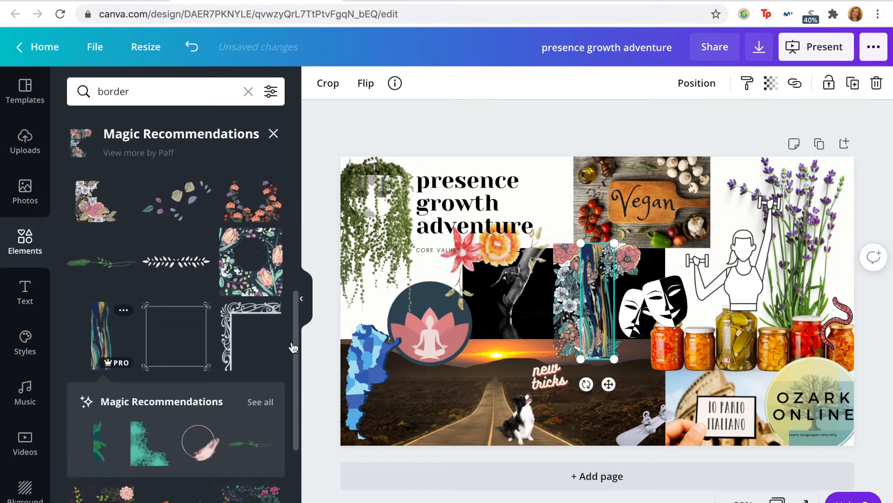
# Step: Try the blue and gold marbled strip enlarged beside the lotus circle and delete it
pyautogui.moveTo(693, 200); pyautogui.dragTo(707, 199)
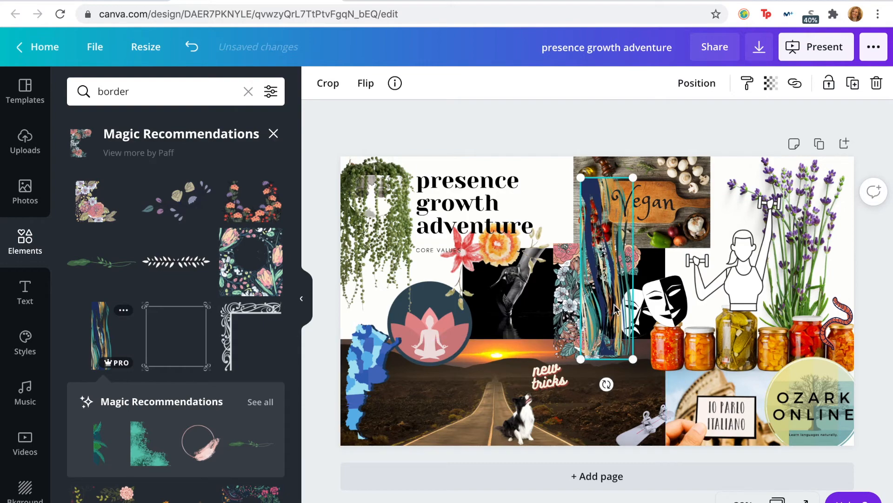
pyautogui.moveTo(607, 268); pyautogui.dragTo(400, 309)
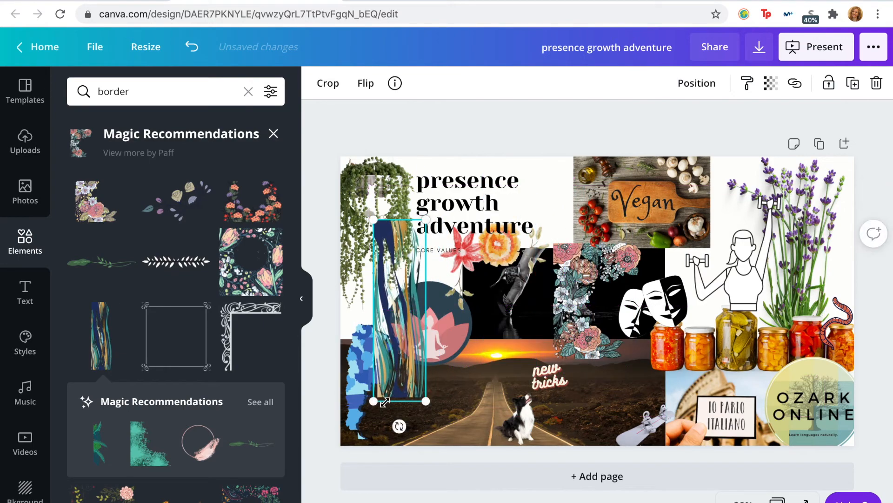
pyautogui.moveTo(399, 426); pyautogui.dragTo(539, 323)
pyautogui.press('Delete')
# Step: Try the pink and teal floral corner border, shrunk, over the vegan photo's left edge and delete it
pyautogui.moveTo(605, 308); pyautogui.dragTo(597, 209)
pyautogui.moveTo(545, 144); pyautogui.dragTo(555, 159)
pyautogui.moveTo(574, 236); pyautogui.dragTo(565, 223)
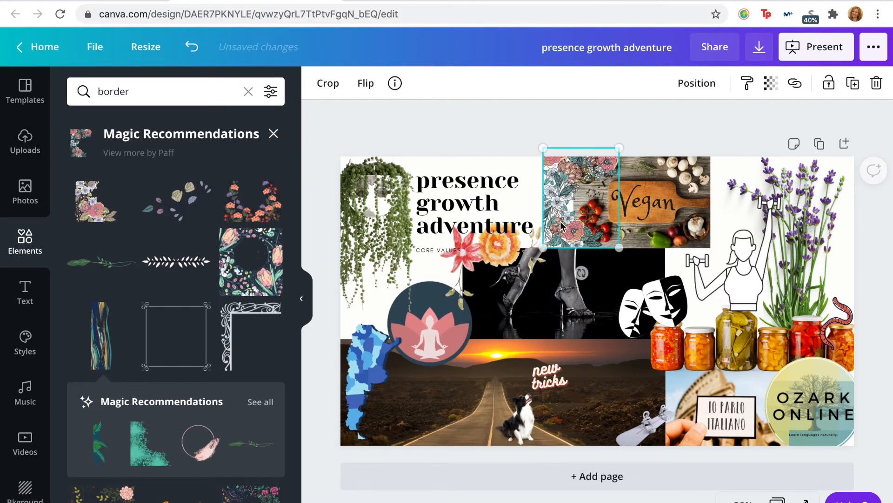
pyautogui.press('Delete')
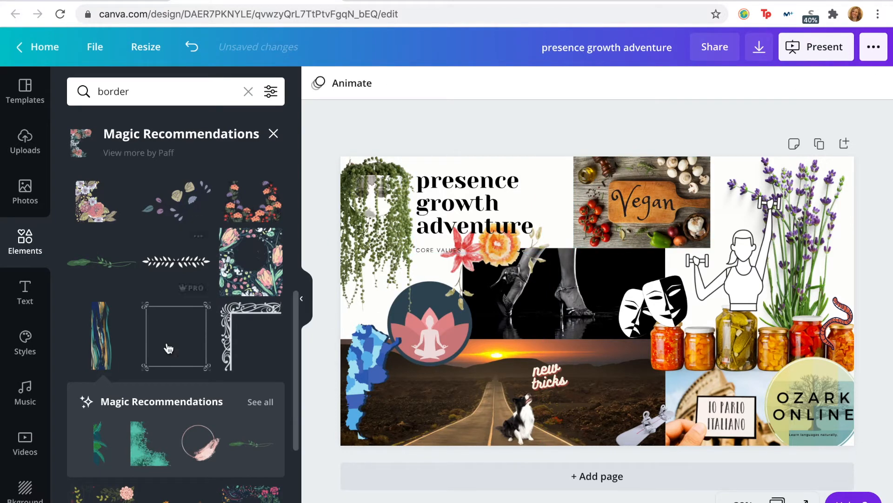
# Step: Add the green leafy branch from the recommendations and place it along the seam between the dance and road photos
pyautogui.scroll(-4, 172, 291)
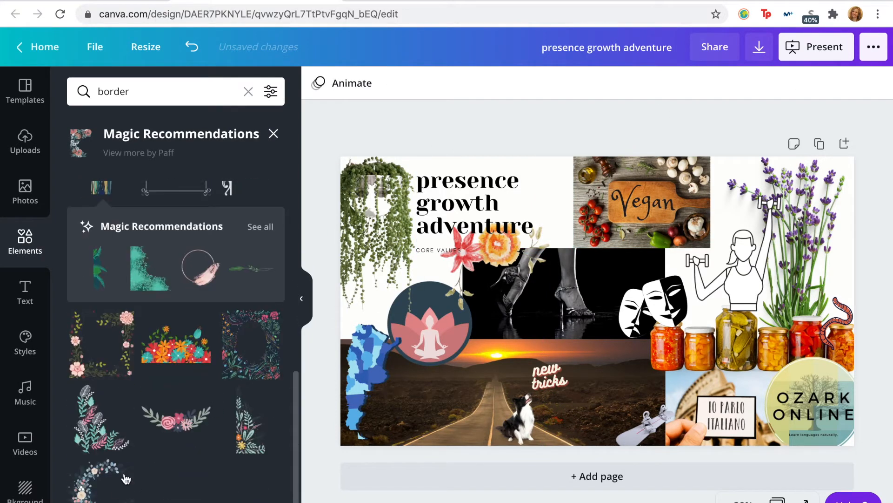
pyautogui.scroll(1, 220, 344)
pyautogui.click(261, 321)
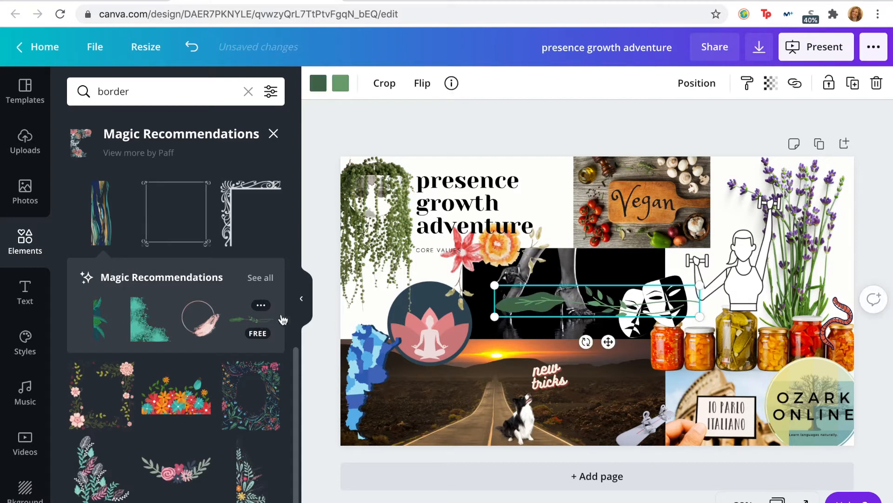
pyautogui.press('Delete')
pyautogui.click(255, 324)
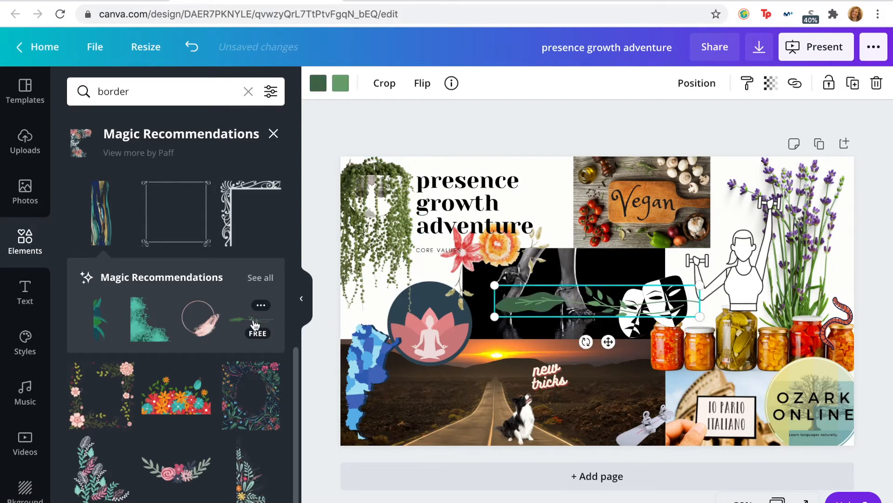
pyautogui.moveTo(613, 308); pyautogui.dragTo(581, 342)
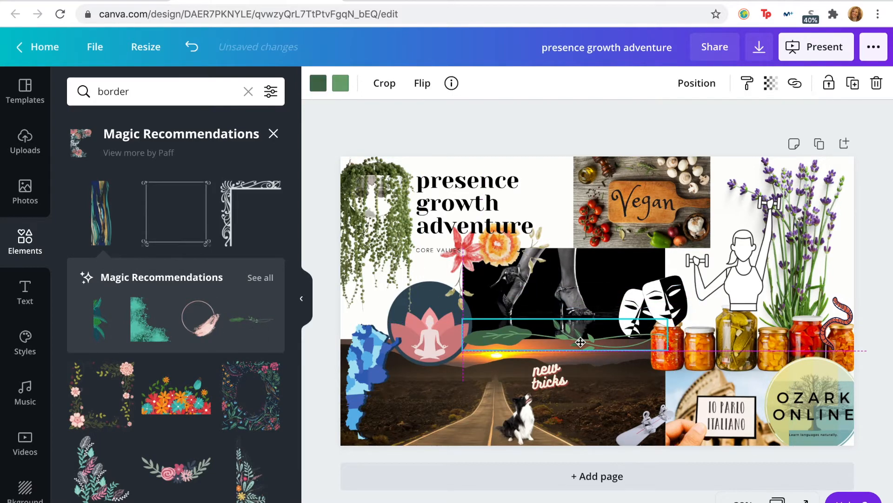
pyautogui.click(572, 131)
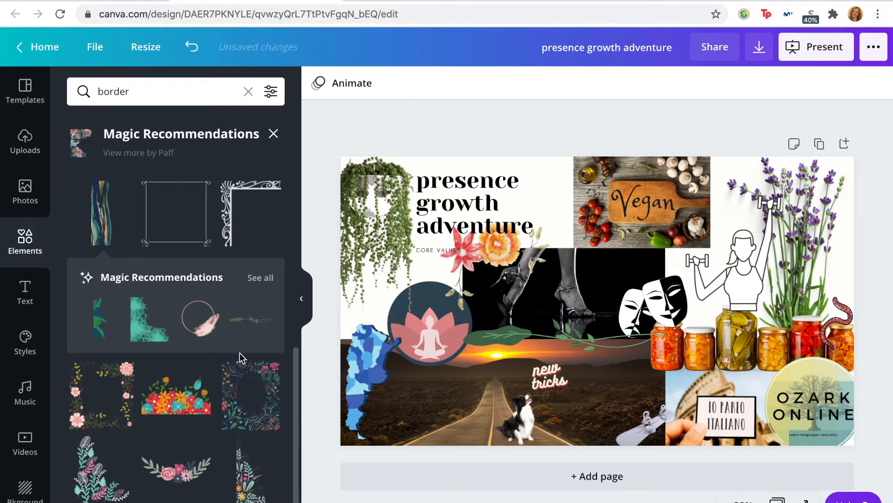
pyautogui.scroll(-1, 225, 280)
pyautogui.click(259, 227)
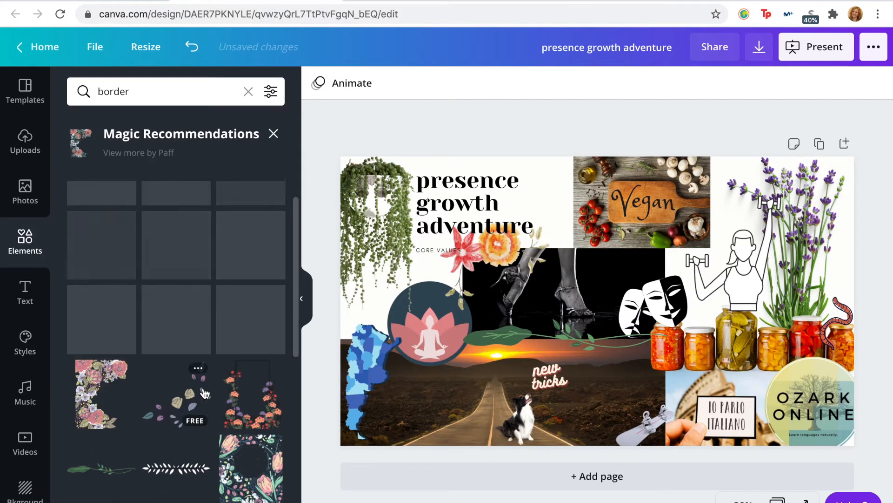
# Step: Try cream and pale pink from the document colors as the page background and settle on cream
pyautogui.click(554, 168)
pyautogui.click(318, 83)
pyautogui.click(269, 260)
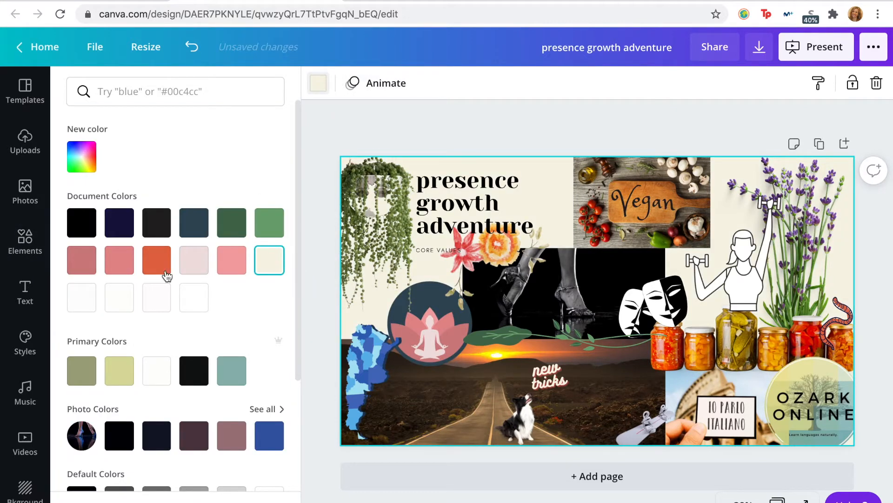
pyautogui.click(195, 271)
pyautogui.scroll(-4, 172, 371)
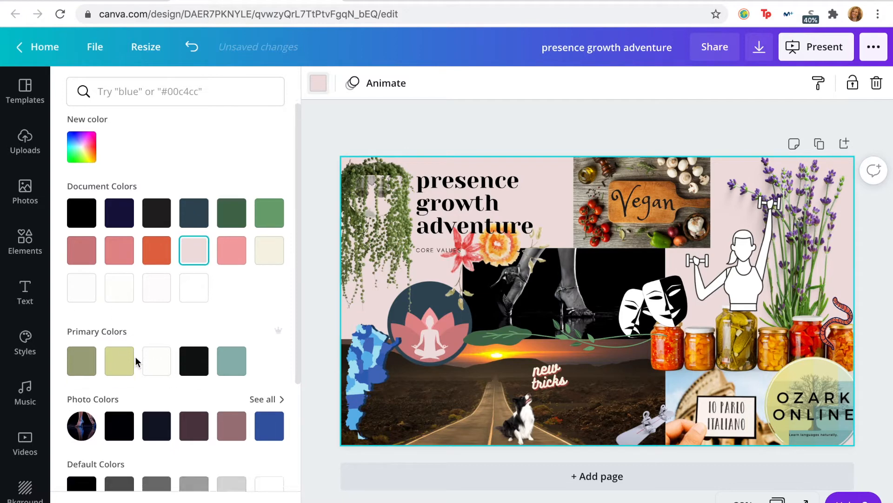
pyautogui.scroll(4, 203, 381)
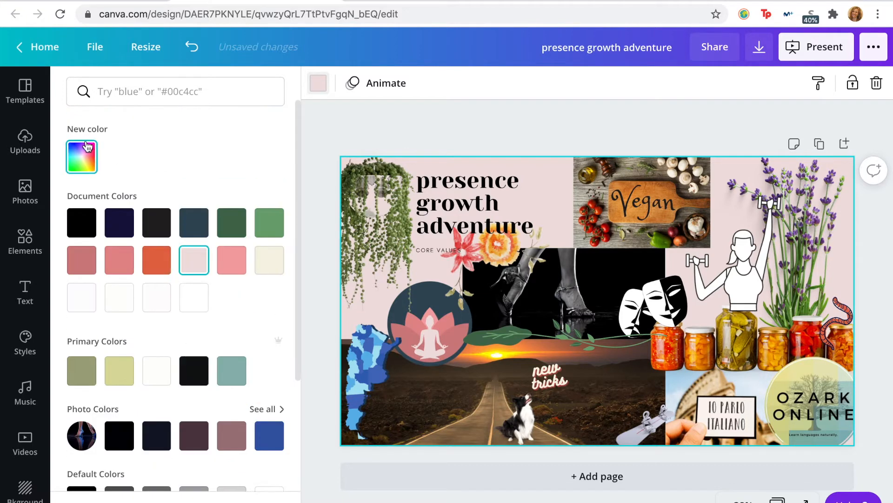
pyautogui.click(274, 276)
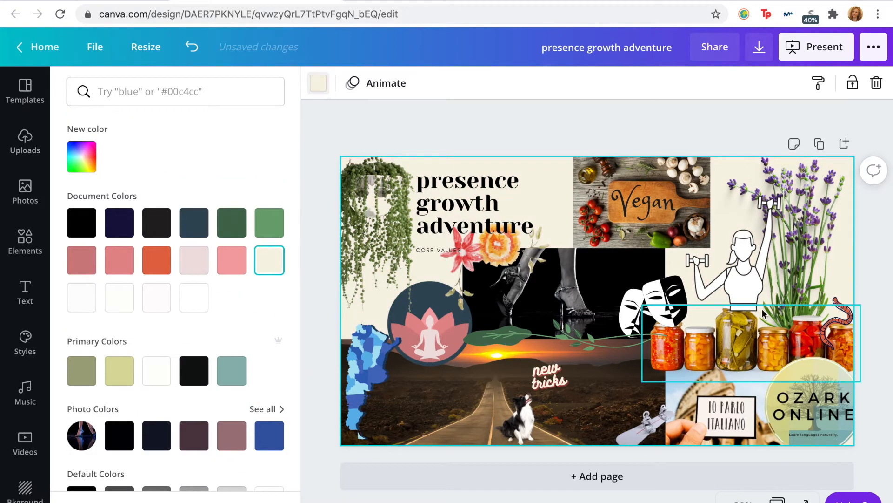
# Step: Recolor the white fill of the woman with dumbbells to the muted teal from the primary colors, trying dark green first
pyautogui.click(741, 281)
pyautogui.click(344, 85)
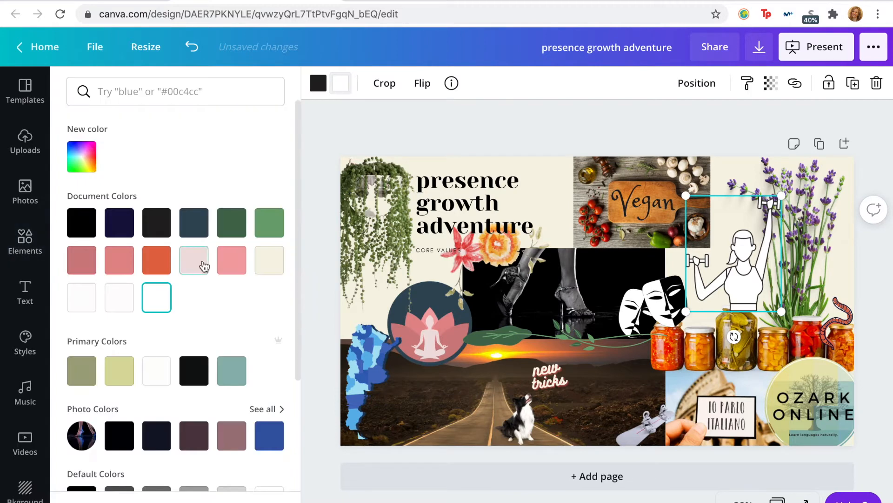
pyautogui.click(240, 225)
pyautogui.click(231, 372)
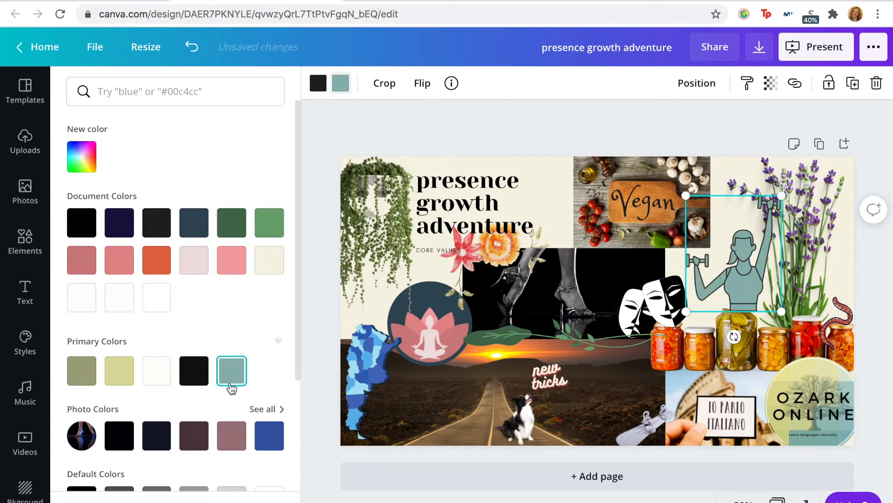
# Step: Shift the woman with dumbbells slightly away from the lavender and enlarge her a little above the jars
pyautogui.moveTo(745, 280); pyautogui.dragTo(740, 280)
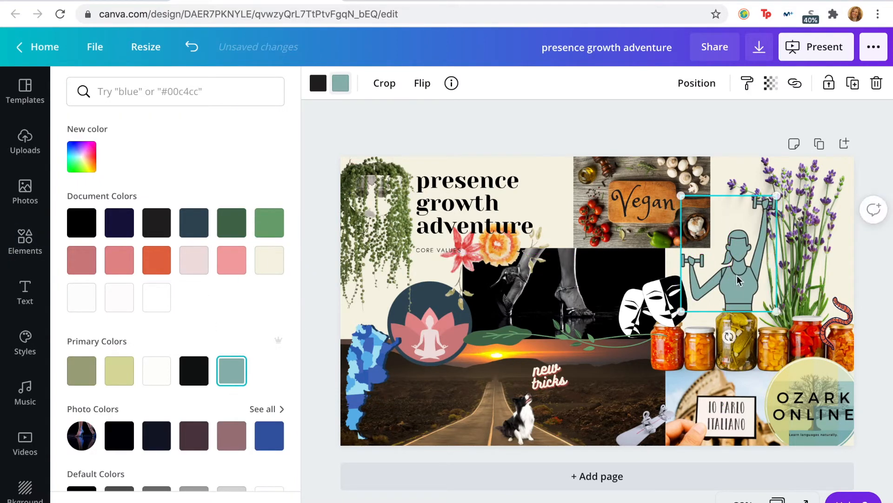
pyautogui.moveTo(672, 313); pyautogui.dragTo(670, 316)
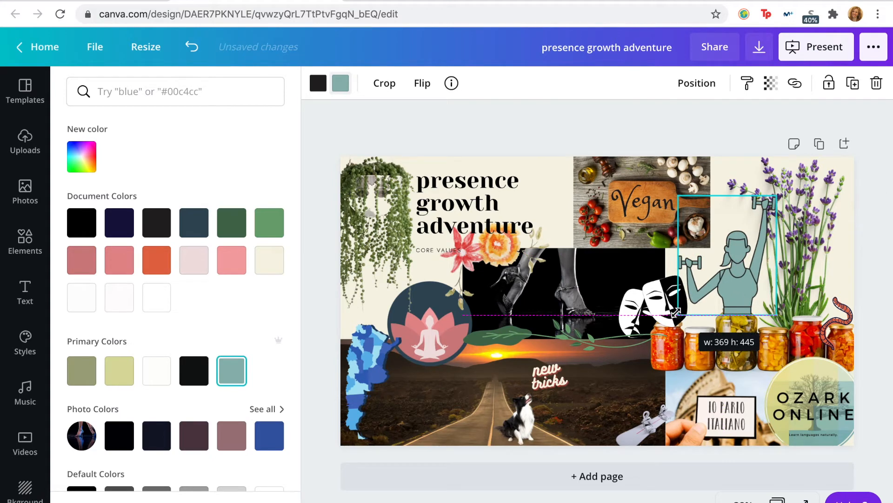
pyautogui.moveTo(737, 294); pyautogui.dragTo(779, 309)
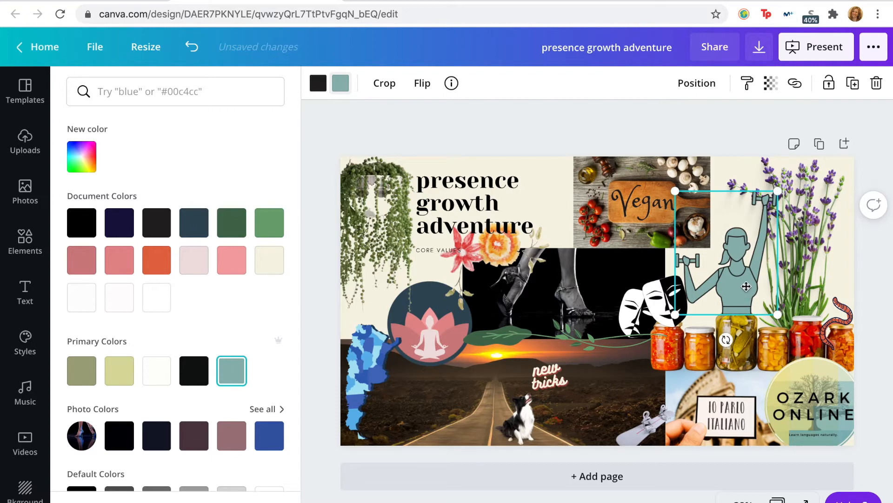
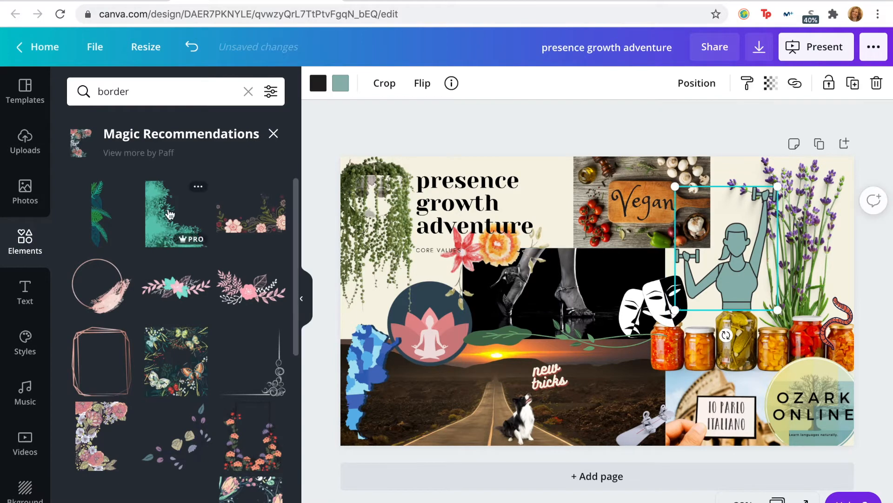
# Step: Recolor the fill of the woman with dumbbells to the document's orange-red, trying yellow-green, cream, mauve and dark navy first
pyautogui.click(341, 86)
pyautogui.click(125, 378)
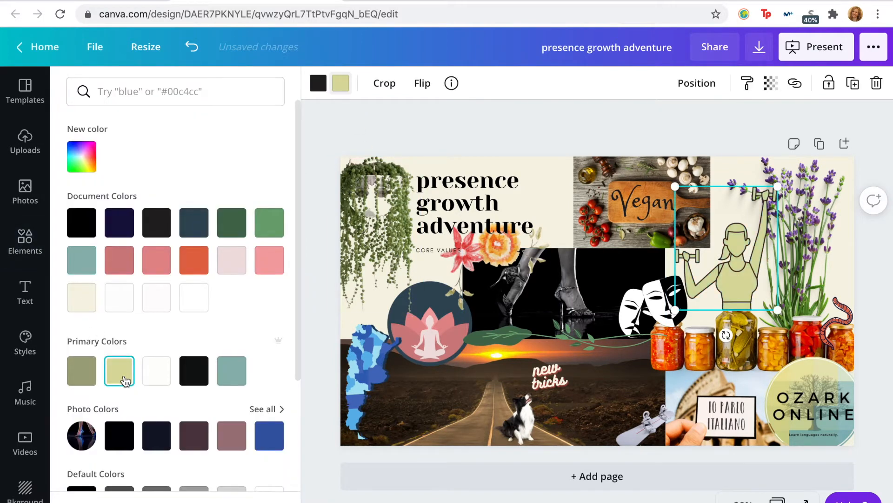
pyautogui.click(90, 298)
pyautogui.scroll(-2, 184, 370)
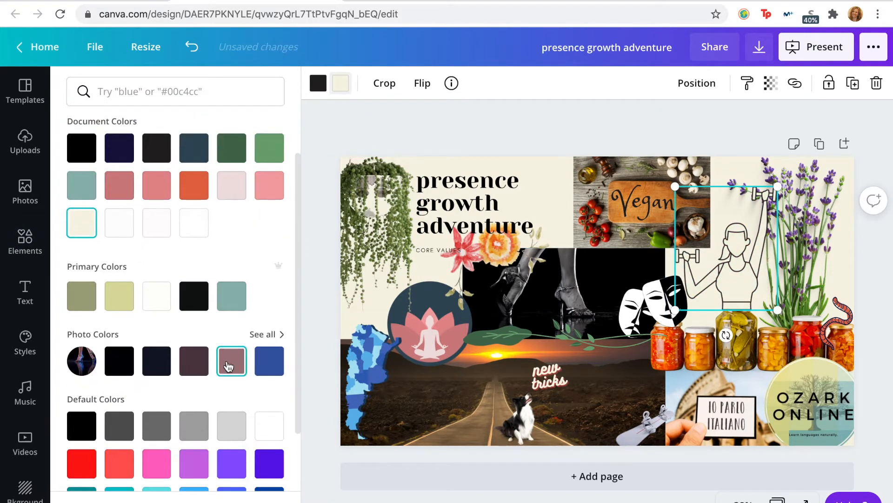
pyautogui.click(228, 365)
pyautogui.scroll(-2, 210, 380)
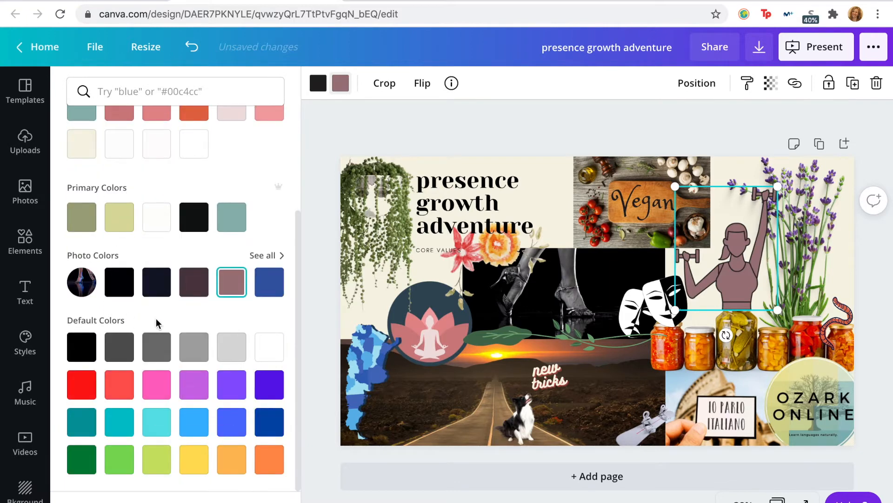
pyautogui.click(161, 292)
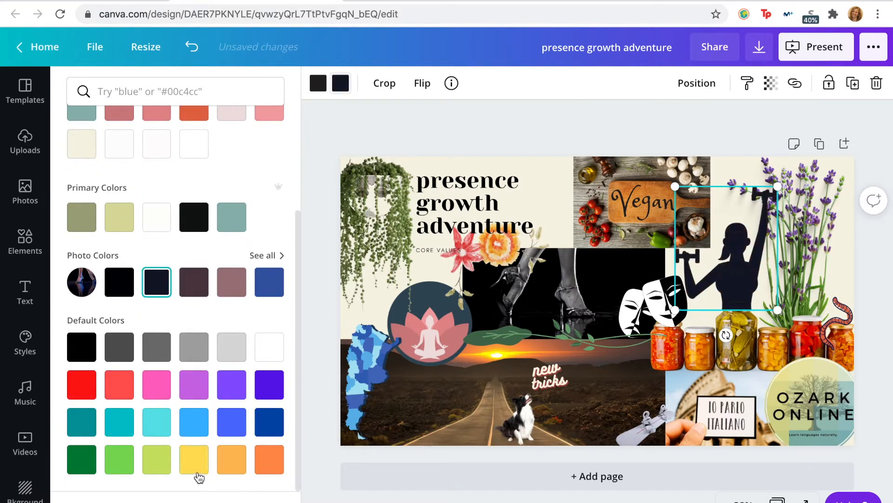
pyautogui.scroll(1, 215, 395)
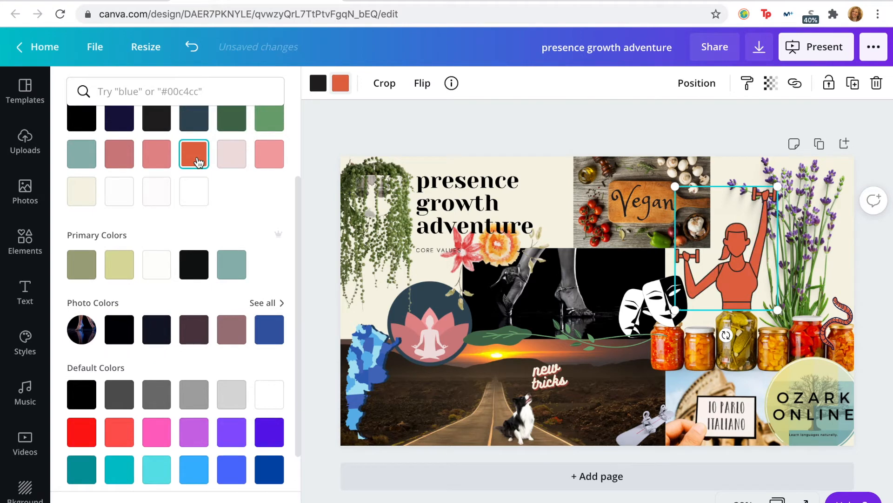
# Step: Shrink the woman with dumbbells and position her standing on the pickle jar beside the lavender
pyautogui.moveTo(778, 186); pyautogui.dragTo(736, 235)
pyautogui.moveTo(710, 281); pyautogui.dragTo(726, 288)
pyautogui.moveTo(756, 237); pyautogui.dragTo(764, 228)
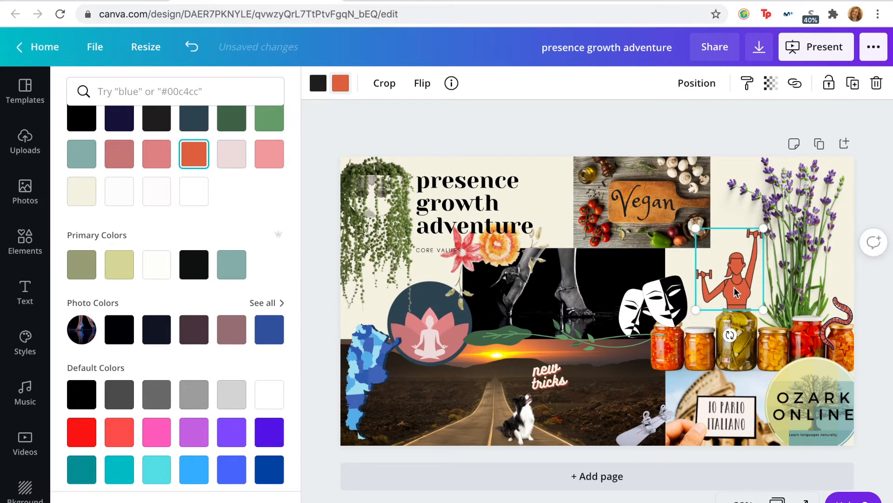
pyautogui.click(735, 213)
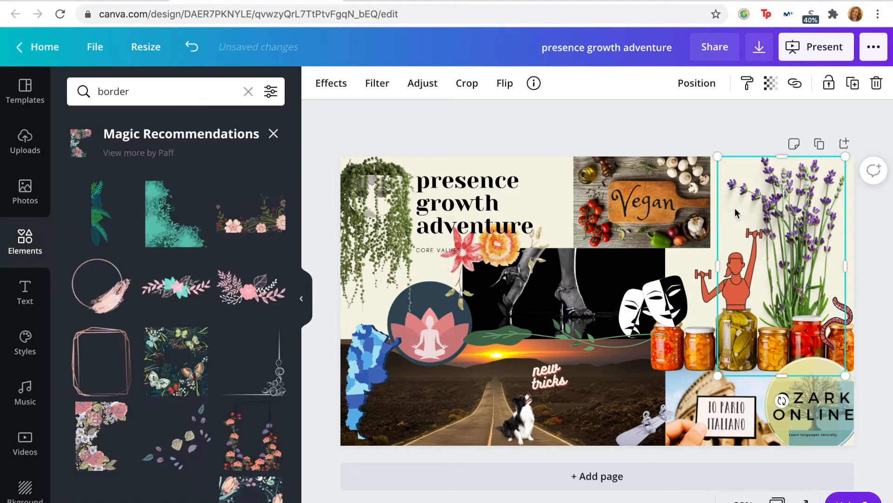
pyautogui.click(762, 135)
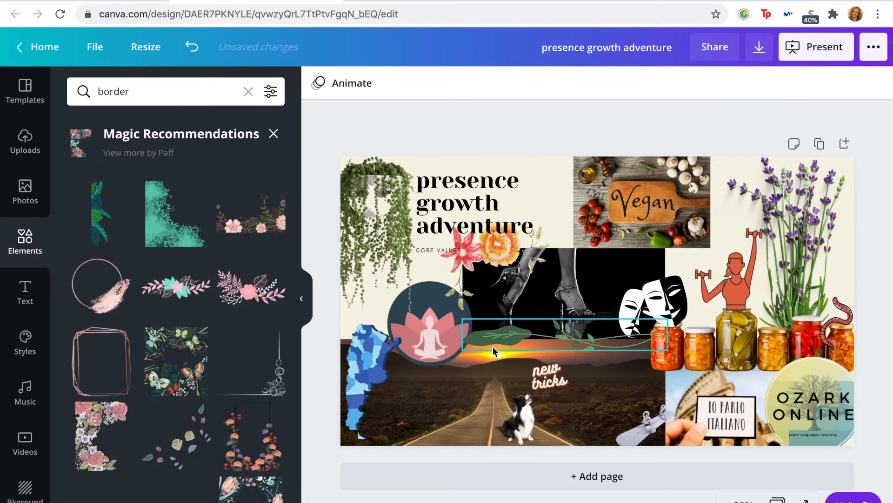
pyautogui.click(728, 277)
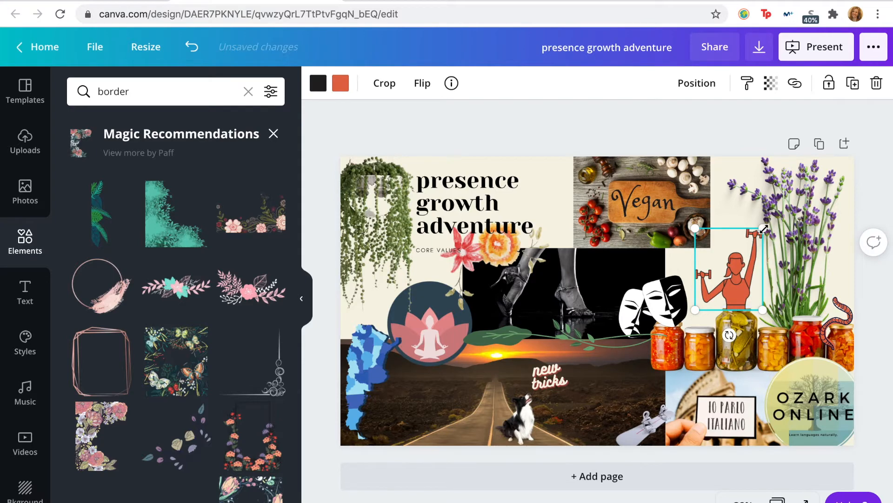
pyautogui.moveTo(766, 227); pyautogui.dragTo(768, 224)
pyautogui.moveTo(738, 287); pyautogui.dragTo(744, 289)
pyautogui.click(776, 290)
pyautogui.click(666, 135)
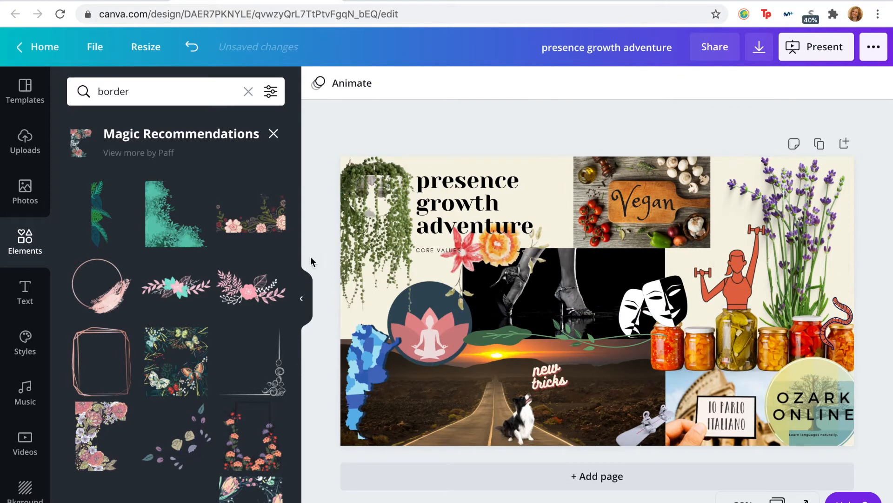
# Step: Add the white leafy branch from the border recommendations, shrink it and place it along the seam between the Vegan and dance photos
pyautogui.scroll(-10, 158, 345)
pyautogui.scroll(1, 170, 279)
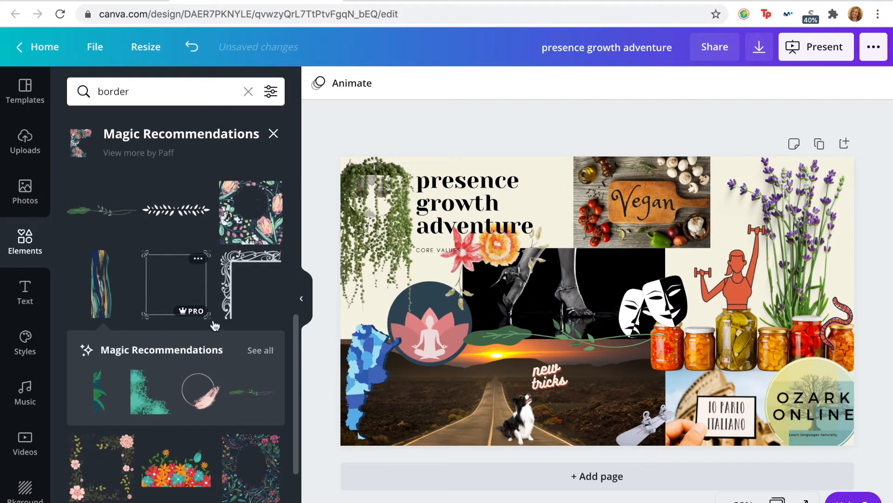
pyautogui.click(261, 350)
pyautogui.scroll(-1, 173, 299)
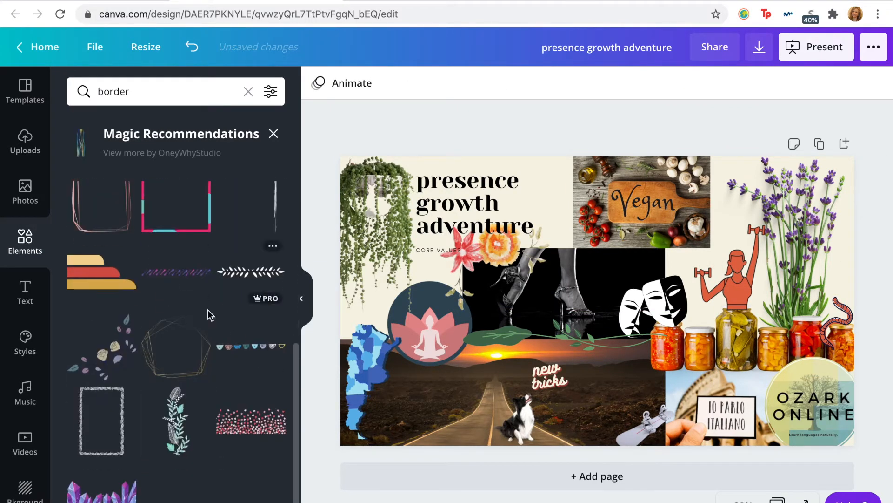
pyautogui.scroll(1, 228, 387)
pyautogui.scroll(6, 227, 387)
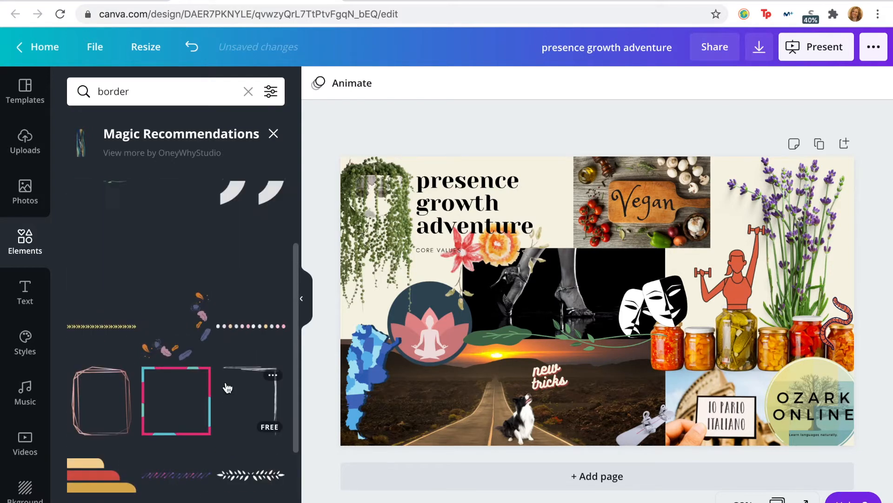
pyautogui.scroll(-5, 227, 387)
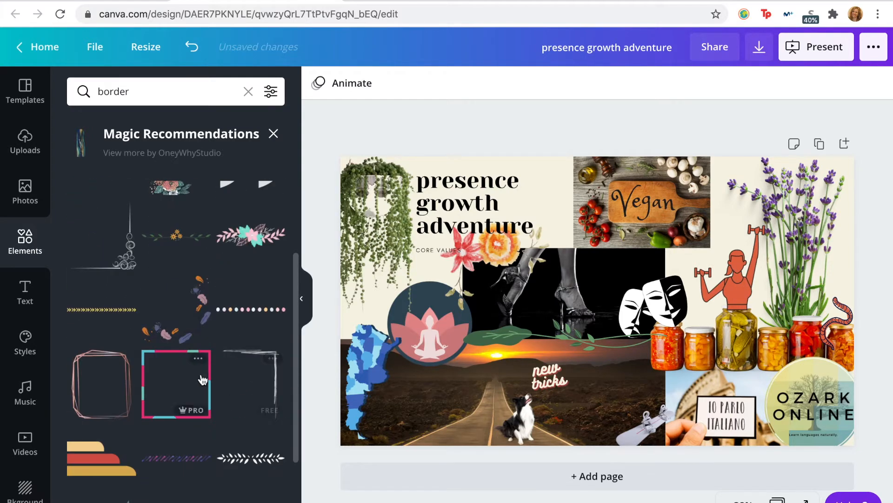
pyautogui.click(251, 345)
pyautogui.moveTo(641, 294); pyautogui.dragTo(687, 241)
pyautogui.moveTo(540, 230); pyautogui.dragTo(635, 268)
pyautogui.moveTo(714, 255); pyautogui.dragTo(640, 249)
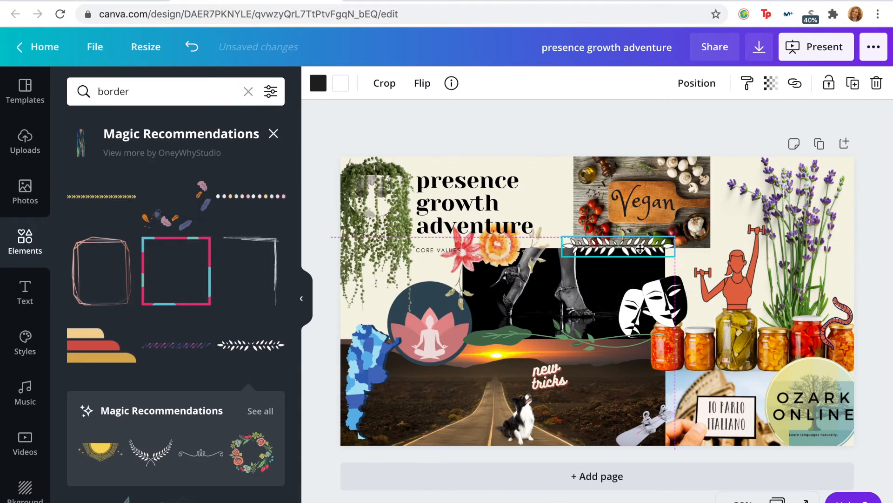
pyautogui.click(659, 136)
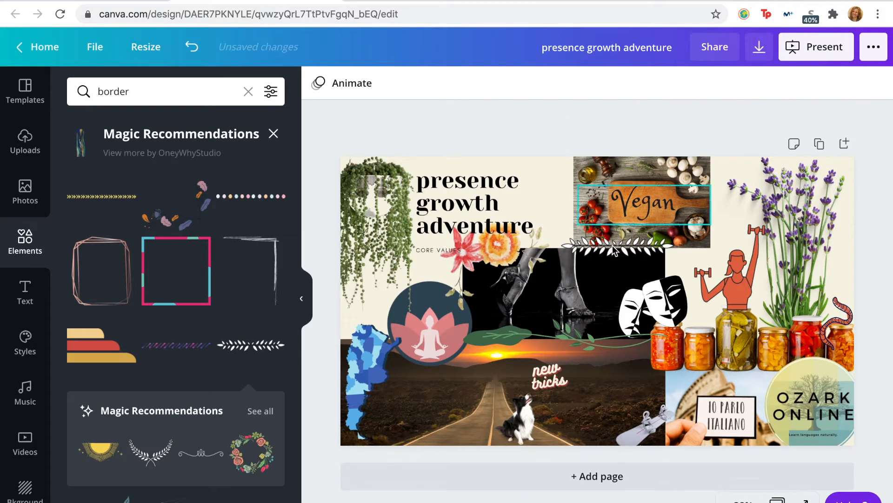
# Step: Tilt the white leafy branch diagonally and shift it toward the lower corner of the Vegan photo beside the title
pyautogui.click(597, 248)
pyautogui.moveTo(607, 282); pyautogui.dragTo(599, 273)
pyautogui.moveTo(599, 243); pyautogui.dragTo(583, 244)
pyautogui.click(716, 135)
pyautogui.click(649, 260)
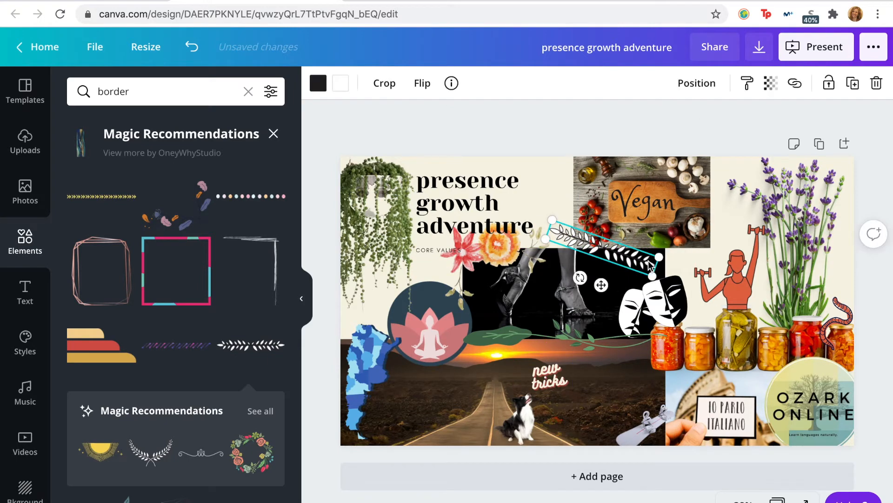
pyautogui.click(582, 133)
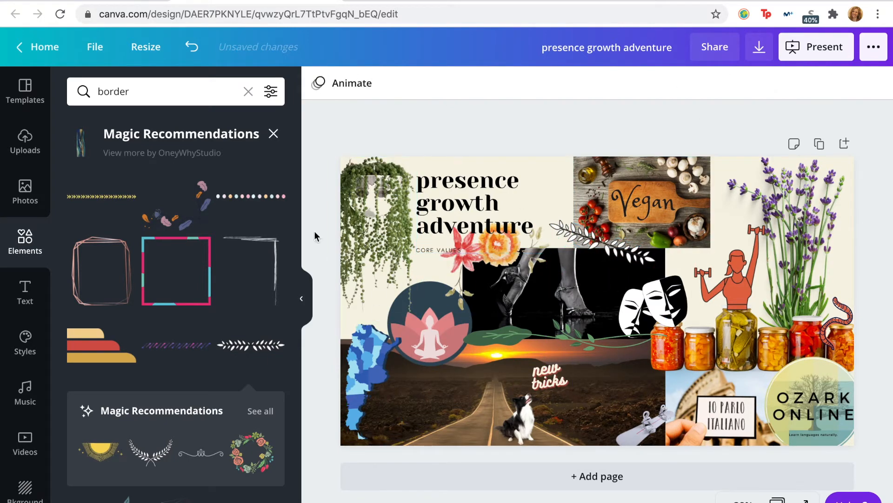
# Step: Search the elements for "wheat"
pyautogui.click(172, 99)
pyautogui.write('whe')
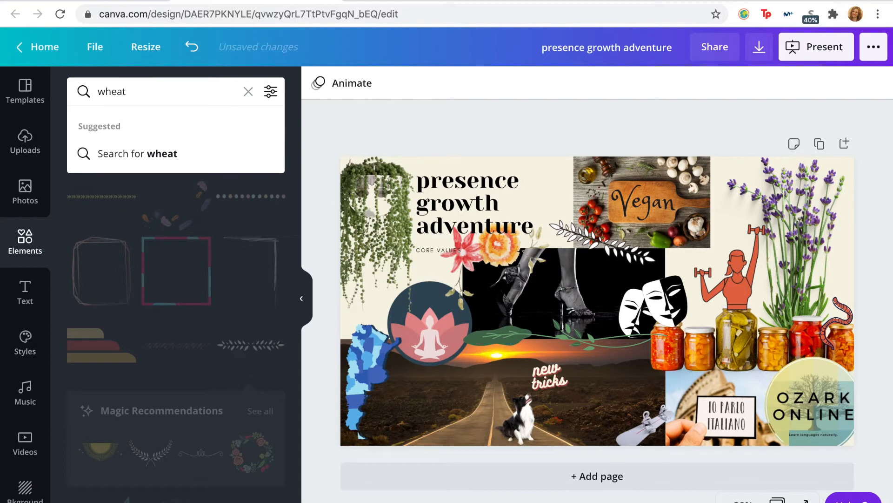
pyautogui.write('at')
pyautogui.press('Return')
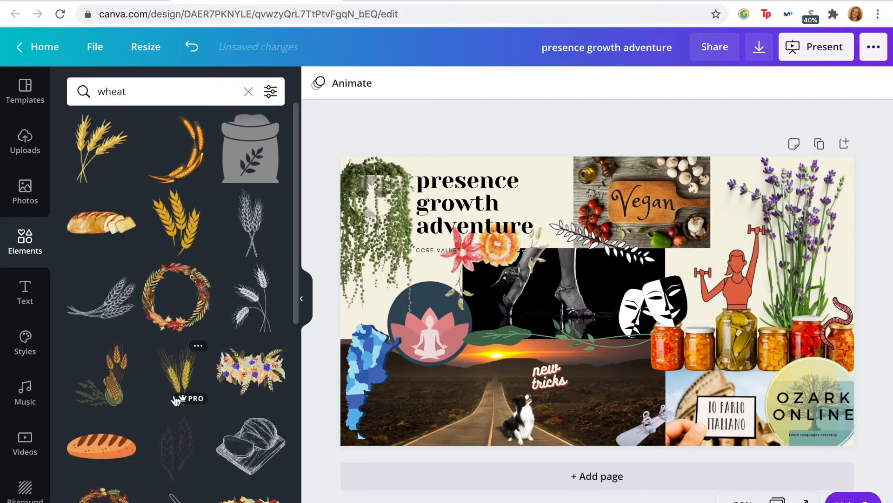
# Step: Add the curved golden wheat stalk and delete the tilted white leafy branch
pyautogui.scroll(-3, 162, 389)
pyautogui.click(261, 409)
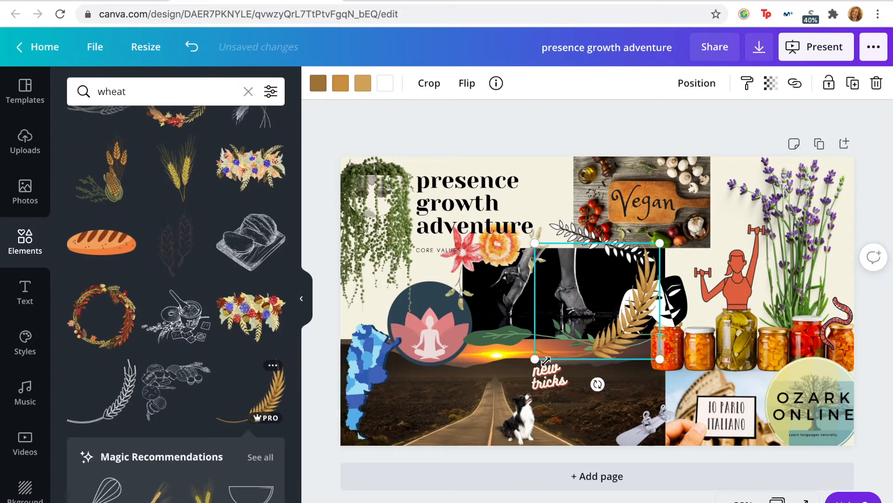
pyautogui.click(577, 222)
pyautogui.click(560, 233)
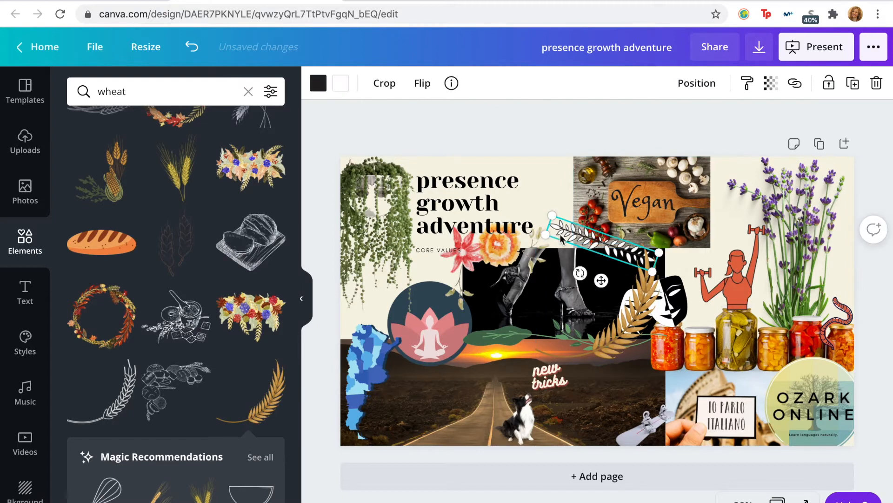
pyautogui.press('Delete')
# Step: Flip the golden wheat stalk horizontally, shrink it and wrap it around the Vegan photo's corner nearest the title
pyautogui.click(621, 267)
pyautogui.moveTo(621, 267); pyautogui.dragTo(626, 202)
pyautogui.click(467, 83)
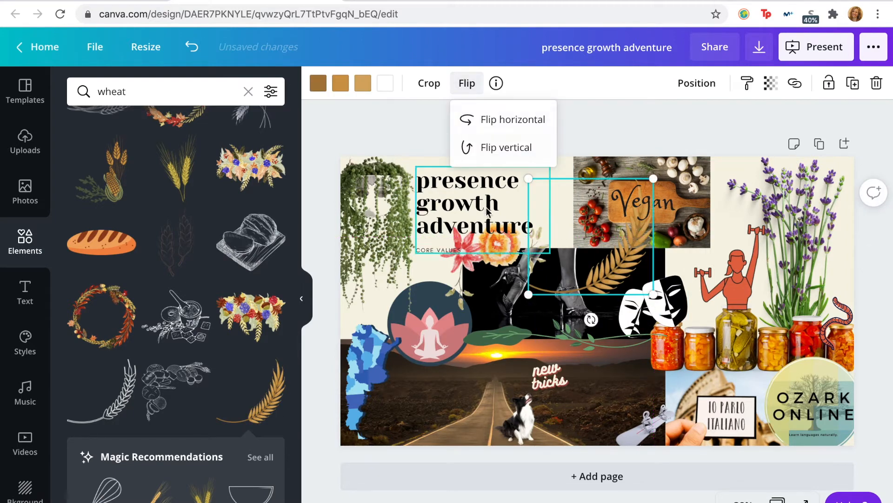
pyautogui.click(507, 117)
pyautogui.click(625, 249)
pyautogui.moveTo(625, 249); pyautogui.dragTo(648, 236)
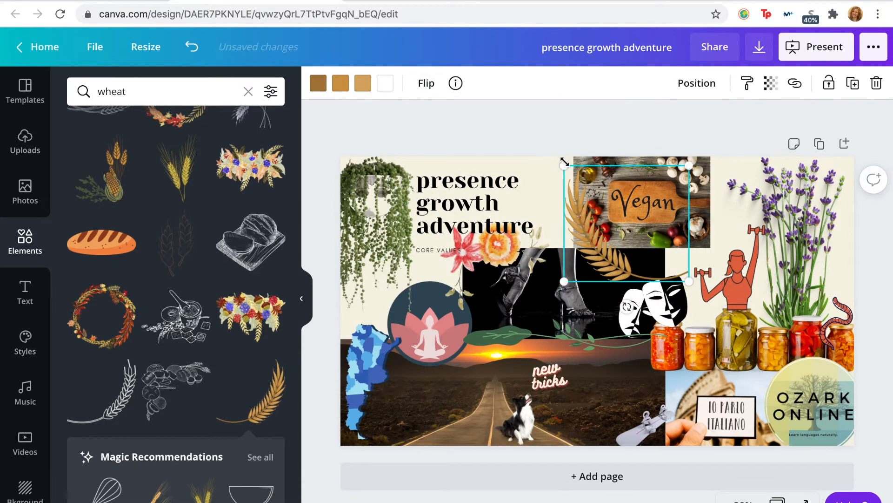
pyautogui.moveTo(564, 162); pyautogui.dragTo(603, 202)
pyautogui.moveTo(603, 246); pyautogui.dragTo(561, 233)
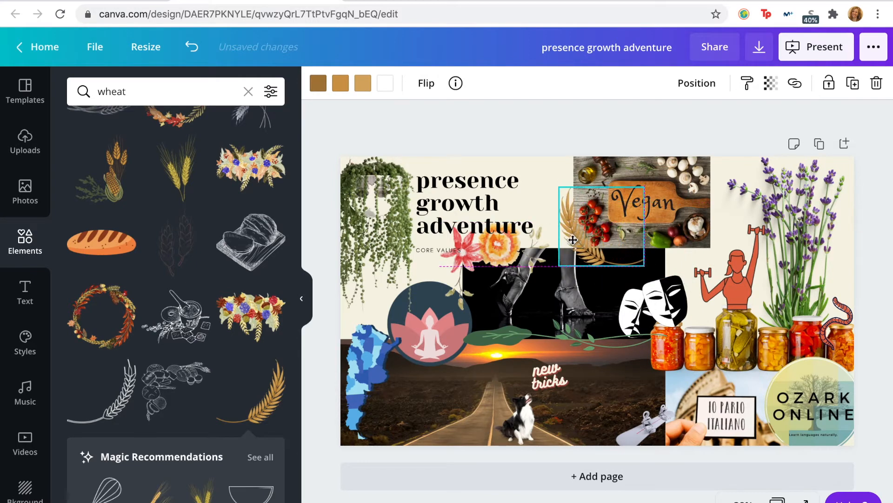
pyautogui.click(613, 150)
# Step: Try the grey sketched wheat sprig, reduced in size, at the Vegan photo's corner in place of the golden wheat, and delete it
pyautogui.scroll(-4, 195, 338)
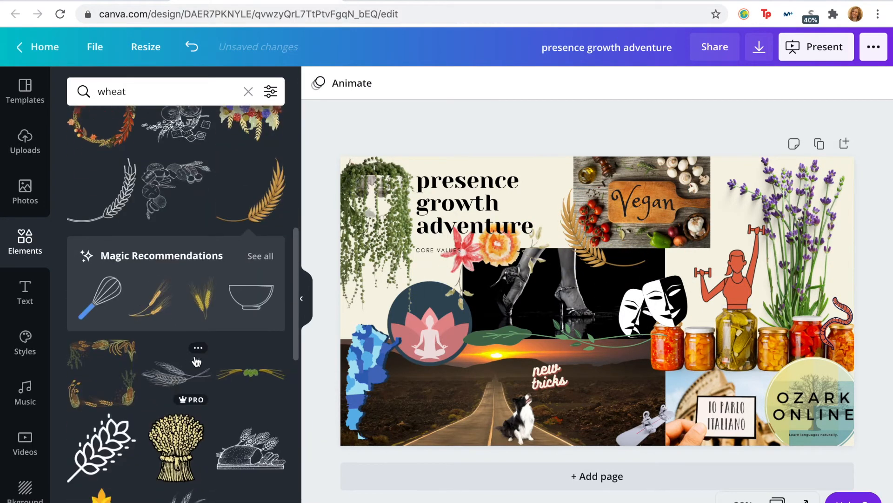
pyautogui.scroll(2, 177, 354)
pyautogui.click(177, 263)
pyautogui.click(577, 216)
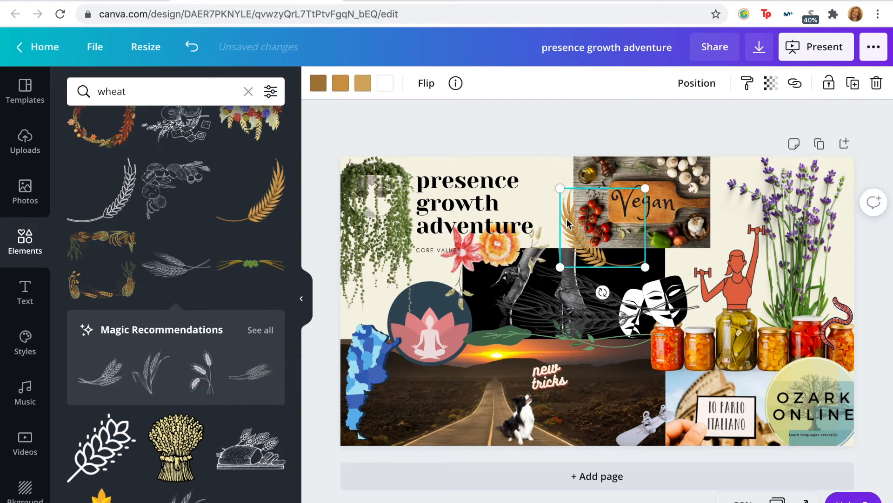
pyautogui.moveTo(553, 308); pyautogui.dragTo(571, 244)
pyautogui.moveTo(507, 200); pyautogui.dragTo(637, 294)
pyautogui.moveTo(633, 253); pyautogui.dragTo(589, 249)
pyautogui.click(544, 172)
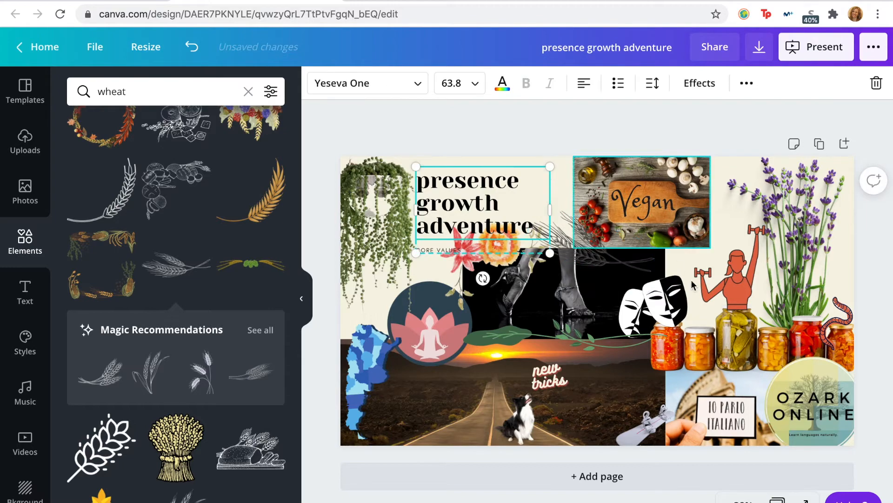
pyautogui.click(616, 261)
pyautogui.press('Delete')
# Step: Browse more wheat graphics and try the white cluster of upright wheat stalks over the Vegan photo's lower edge, and delete it
pyautogui.scroll(-4, 168, 379)
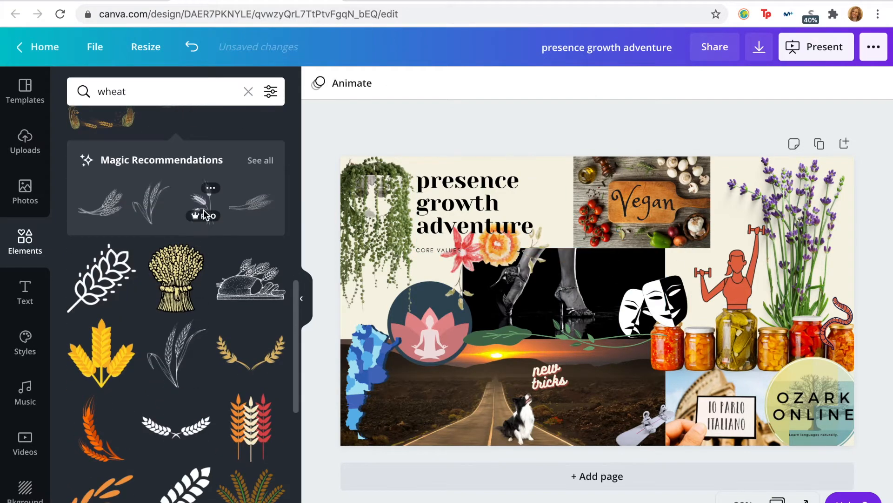
pyautogui.scroll(-5, 205, 279)
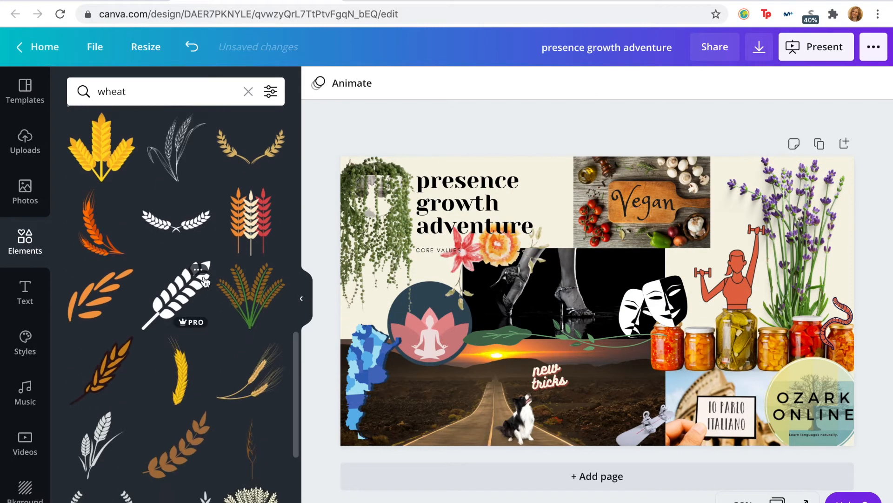
pyautogui.scroll(-1, 204, 281)
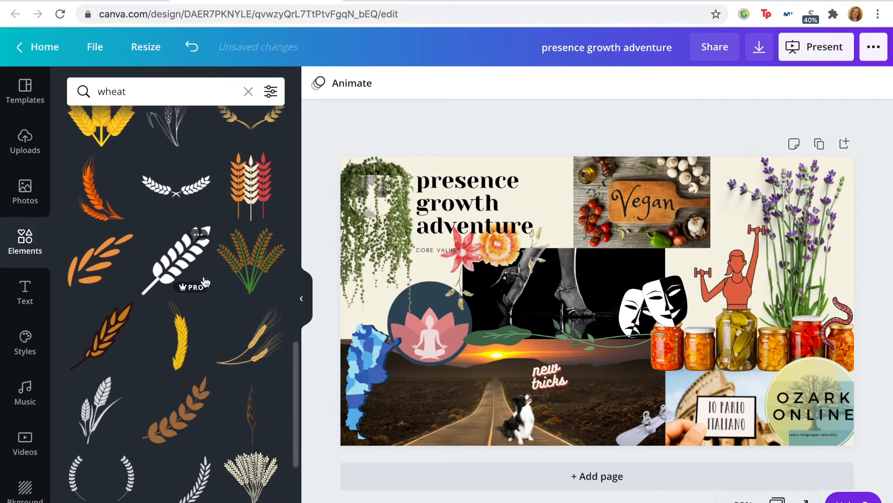
pyautogui.scroll(-3, 205, 279)
pyautogui.scroll(-5, 204, 277)
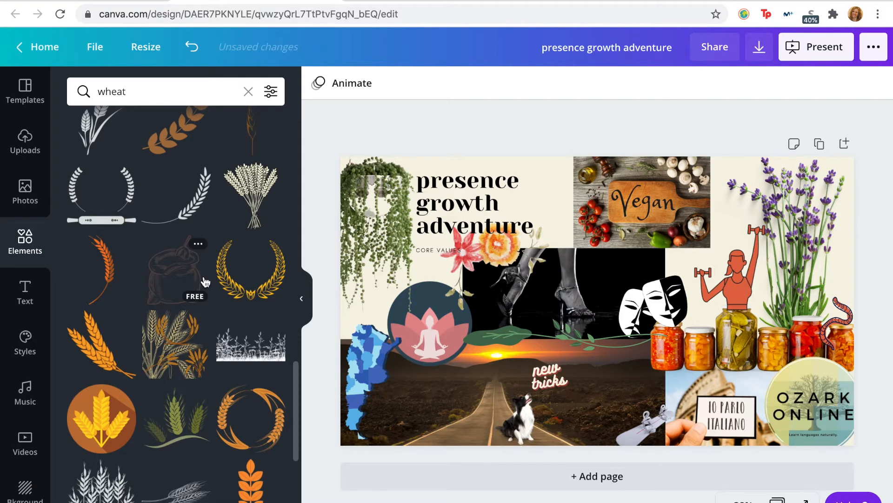
pyautogui.scroll(-4, 205, 281)
pyautogui.click(598, 251)
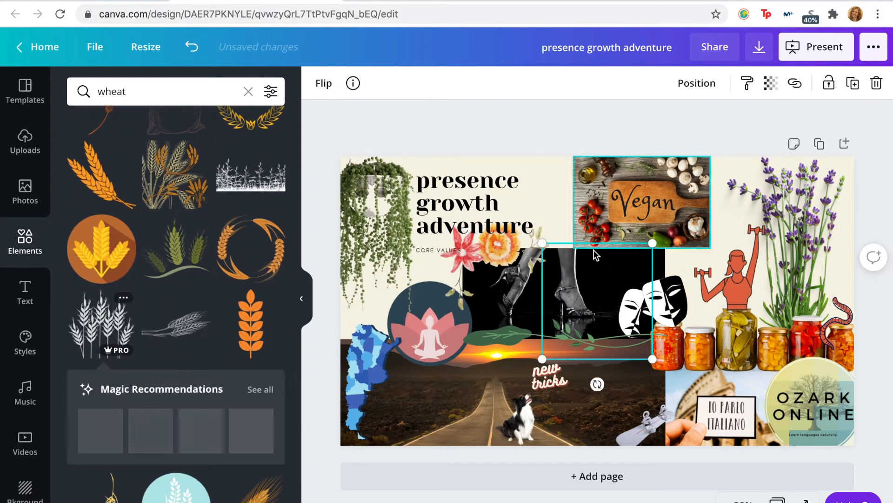
pyautogui.moveTo(615, 291); pyautogui.dragTo(618, 238)
pyautogui.press('Delete')
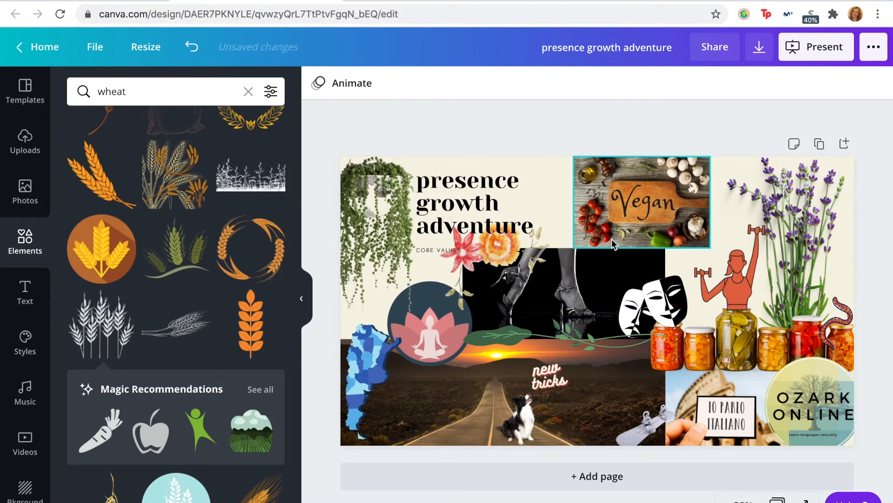
pyautogui.scroll(-8, 176, 200)
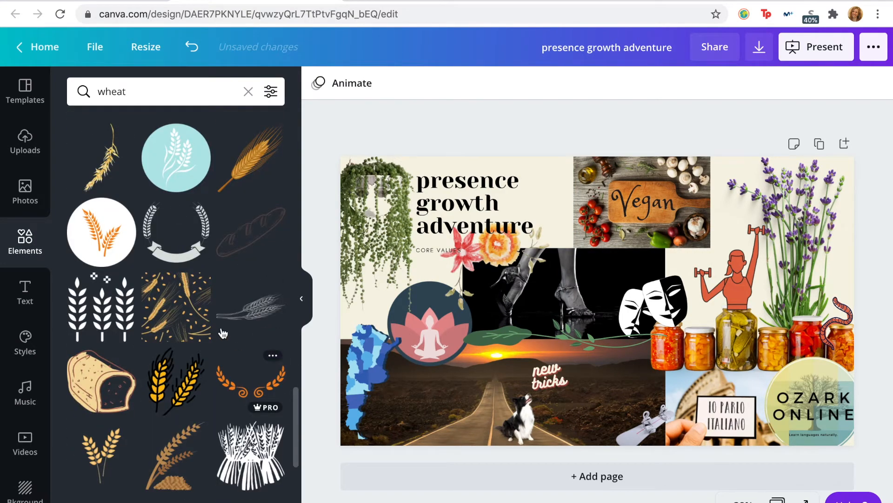
# Step: Try the thin curved golden wheat pair, flipped horizontally, over the Vegan photo's corner nearest the title
pyautogui.scroll(-14, 227, 187)
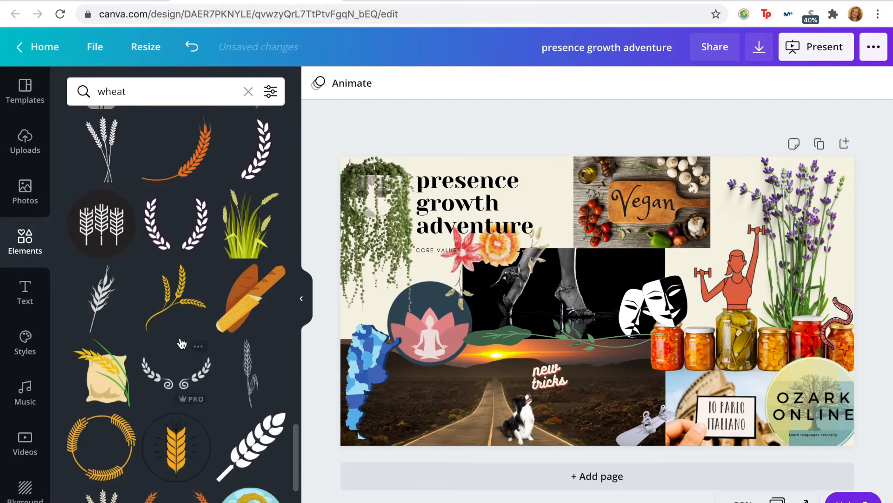
pyautogui.scroll(20, 181, 341)
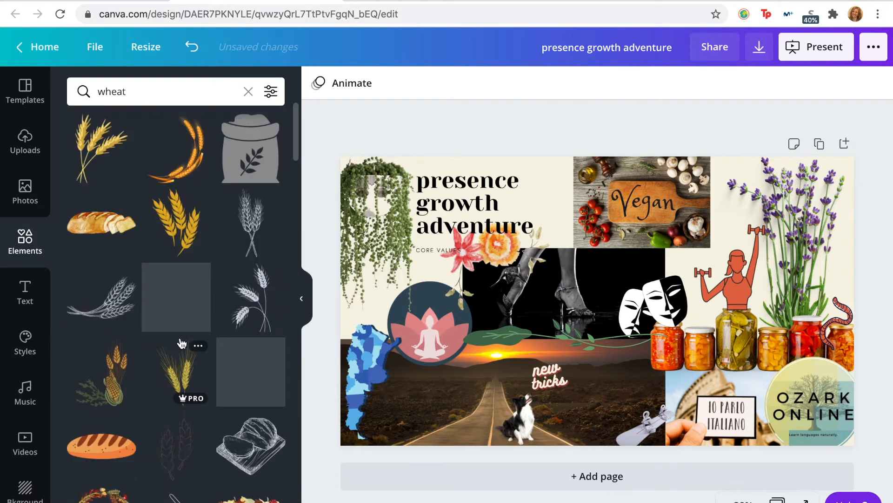
pyautogui.click(188, 154)
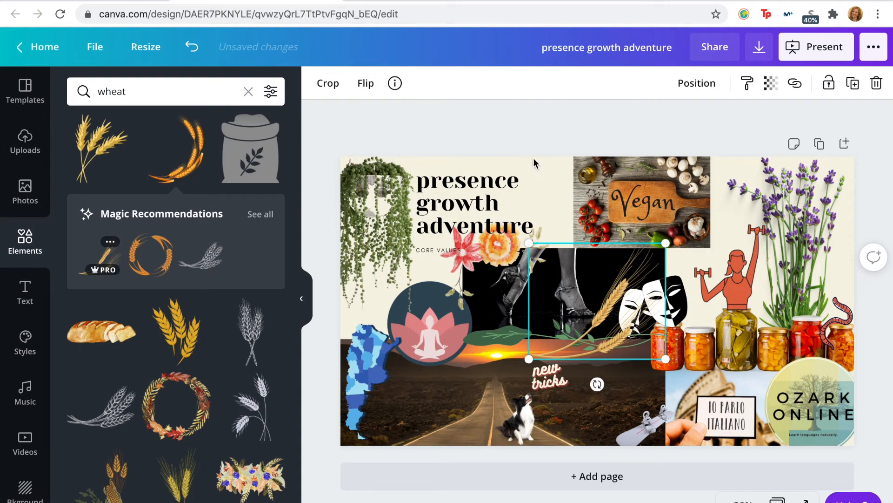
pyautogui.click(366, 83)
pyautogui.click(423, 120)
pyautogui.moveTo(576, 304); pyautogui.dragTo(577, 228)
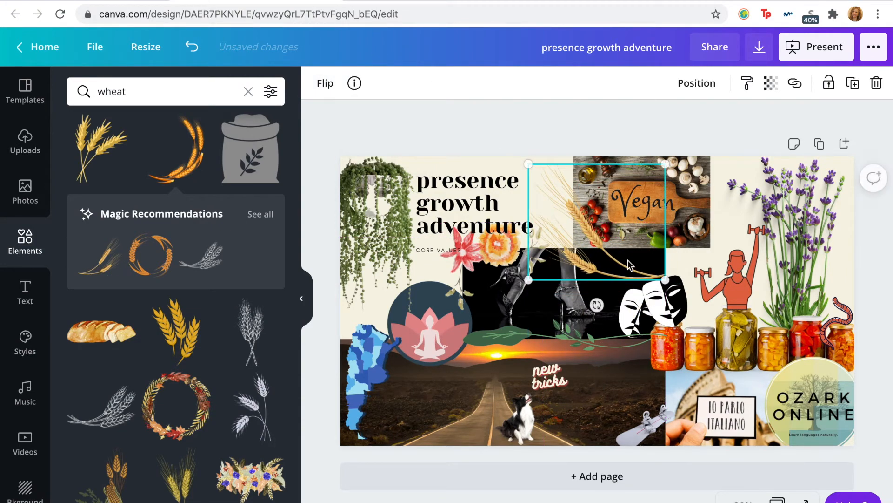
pyautogui.click(553, 120)
pyautogui.click(585, 256)
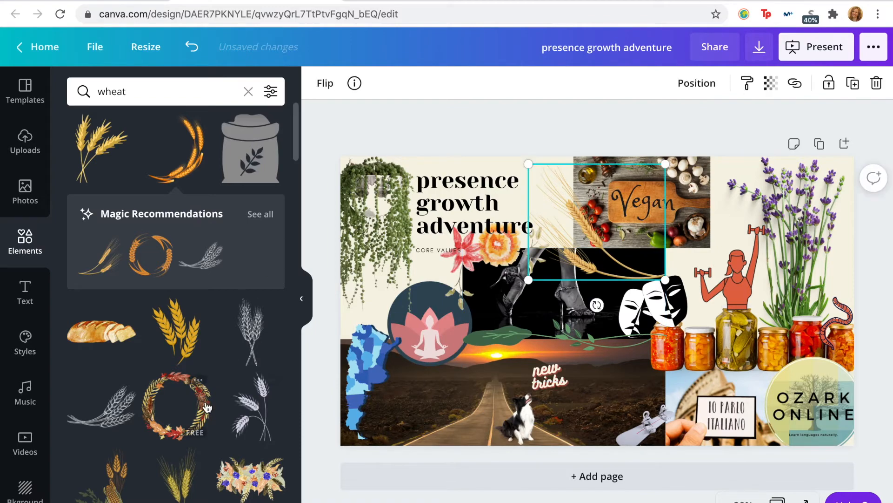
# Step: Add the sketched wheat bunch and the thick curved golden wheat stalk, moving the thick stalk to the Vegan photo's corner
pyautogui.scroll(-1, 207, 408)
pyautogui.click(114, 263)
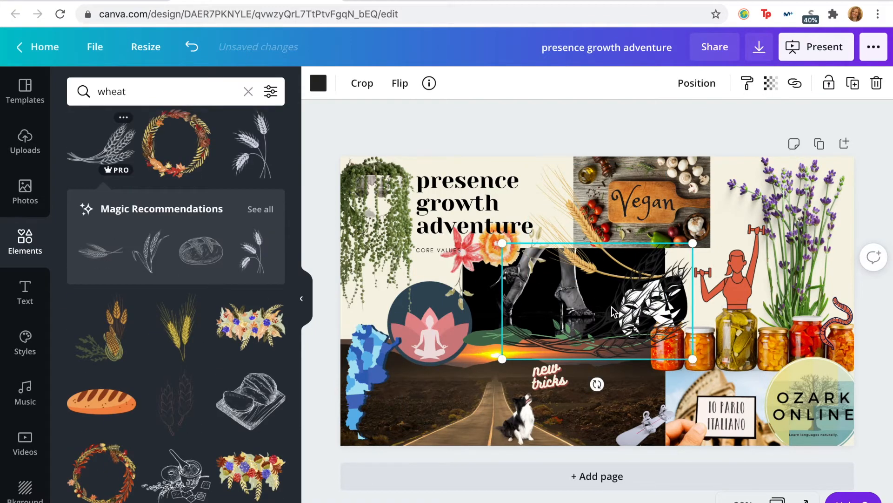
pyautogui.scroll(-6, 150, 418)
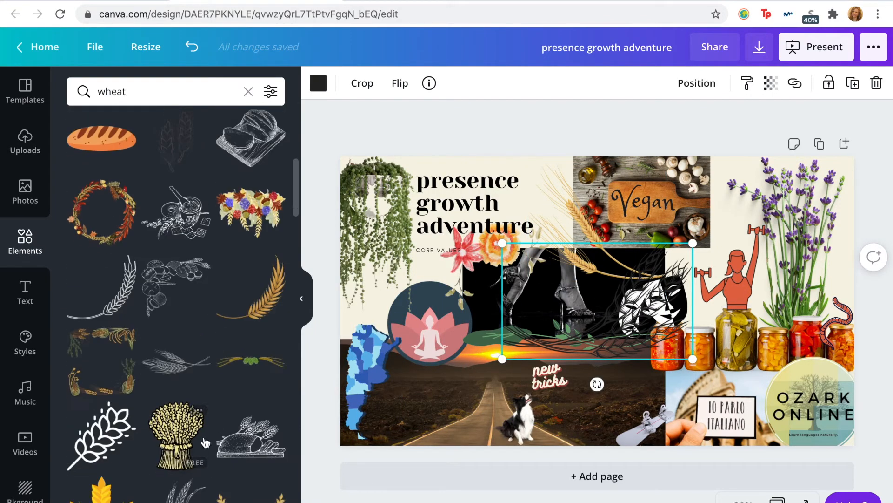
pyautogui.click(279, 264)
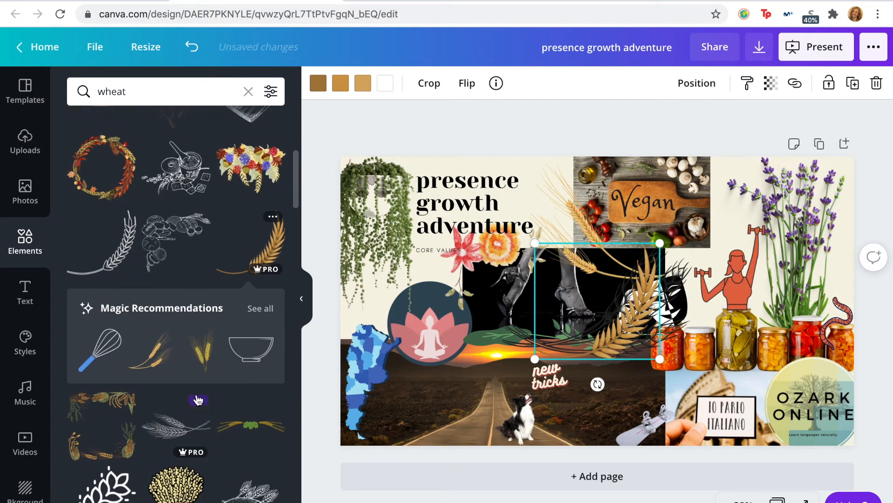
pyautogui.scroll(-5, 150, 430)
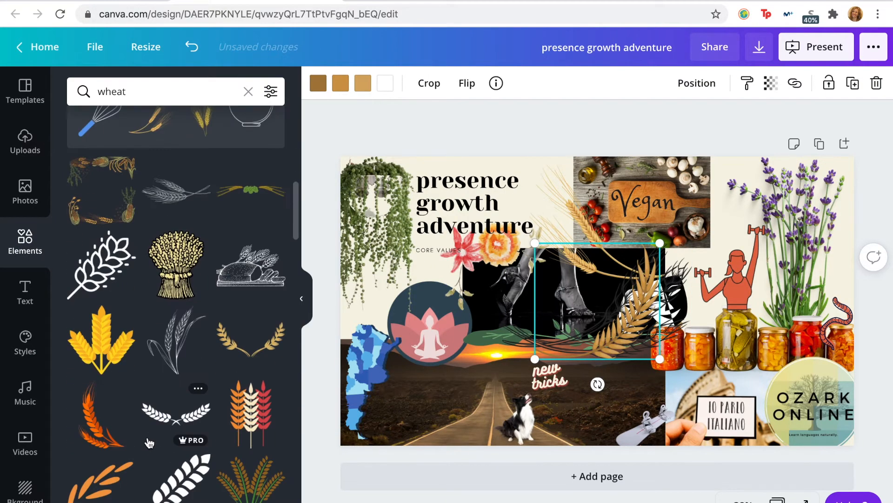
pyautogui.moveTo(635, 309); pyautogui.dragTo(593, 234)
# Step: Delete the dark sketched wheat bunch and the thin curved golden wheat pair
pyautogui.click(598, 317)
pyautogui.press('Delete')
pyautogui.click(579, 228)
pyautogui.press('Delete')
# Step: Flip the thick golden wheat stalk horizontally, shrink it and wrap it around the Vegan photo's lower corner near the title
pyautogui.click(467, 82)
pyautogui.click(467, 130)
pyautogui.moveTo(678, 284); pyautogui.dragTo(636, 272)
pyautogui.moveTo(588, 242)
pyautogui.mouseDown()
pyautogui.moveTo(592, 249)
pyautogui.moveTo(588, 239)
pyautogui.mouseUp()
pyautogui.click(576, 124)
pyautogui.click(587, 108)
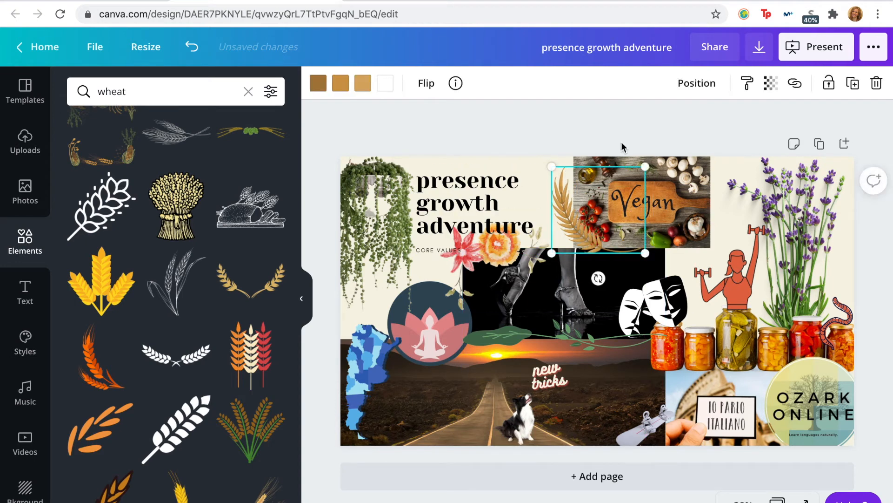
pyautogui.click(621, 141)
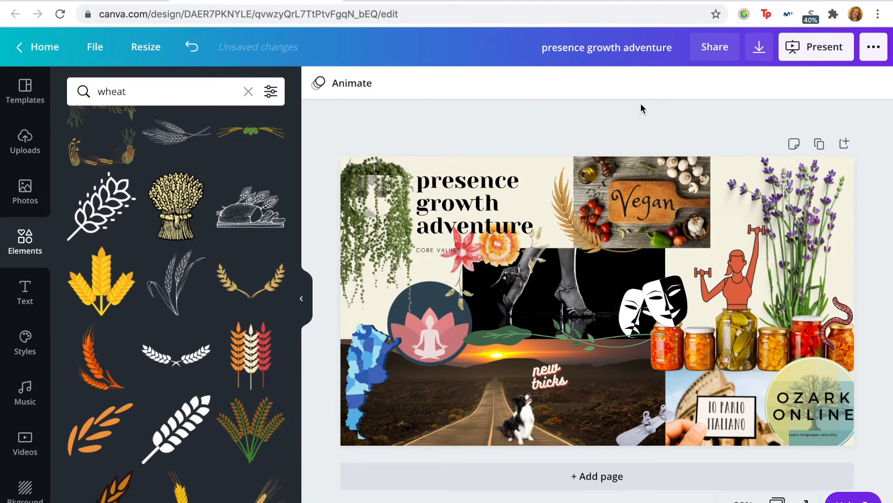
# Step: Try removing the pink and orange floral spray below the title, and undo the deletion
pyautogui.click(499, 250)
pyautogui.click(503, 258)
pyautogui.press('Delete')
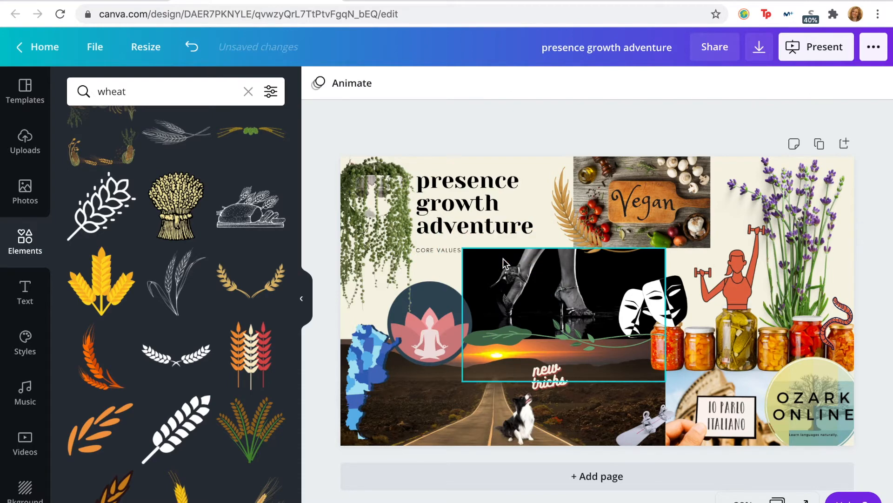
pyautogui.hotkey('ctrl', 'z')
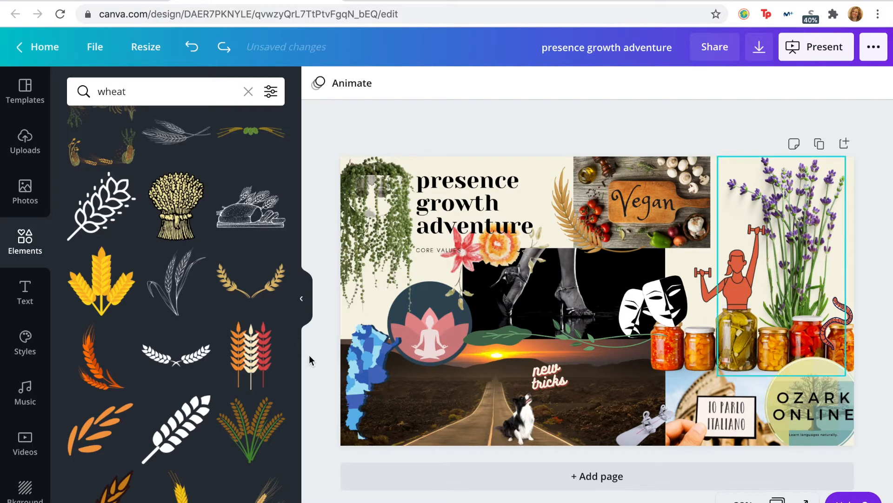
# Step: Add the sliced bread loaf graphic, shrink it to fit the Vegan photo's lower corner, and delete the golden wheat stalk there
pyautogui.scroll(15, 268, 367)
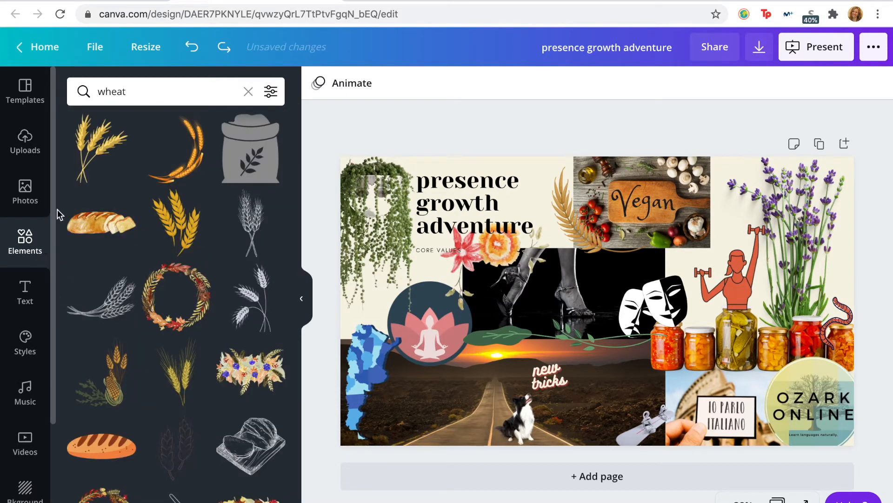
pyautogui.click(99, 228)
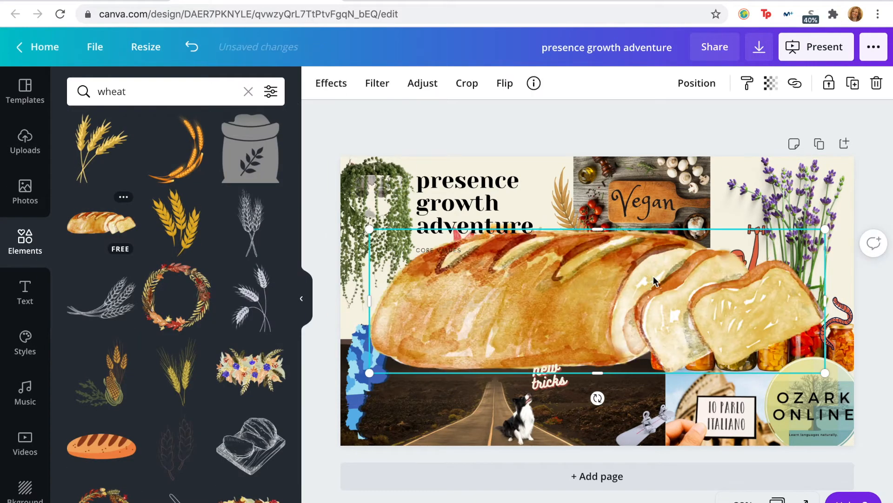
pyautogui.moveTo(824, 227); pyautogui.dragTo(580, 239)
pyautogui.click(564, 203)
pyautogui.press('Delete')
# Step: Rotate the bread loaf slightly clockwise so its slices slope down across the Vegan photo's lower edge
pyautogui.click(576, 242)
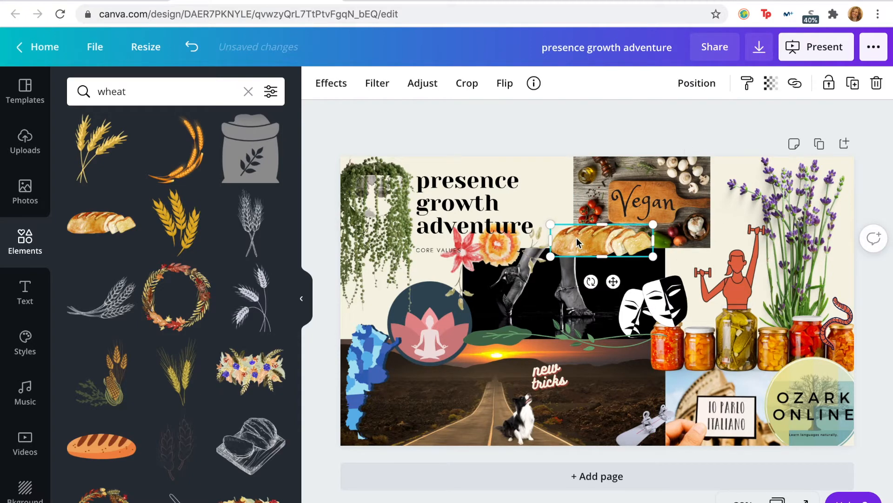
pyautogui.moveTo(591, 281); pyautogui.dragTo(577, 281)
pyautogui.click(607, 141)
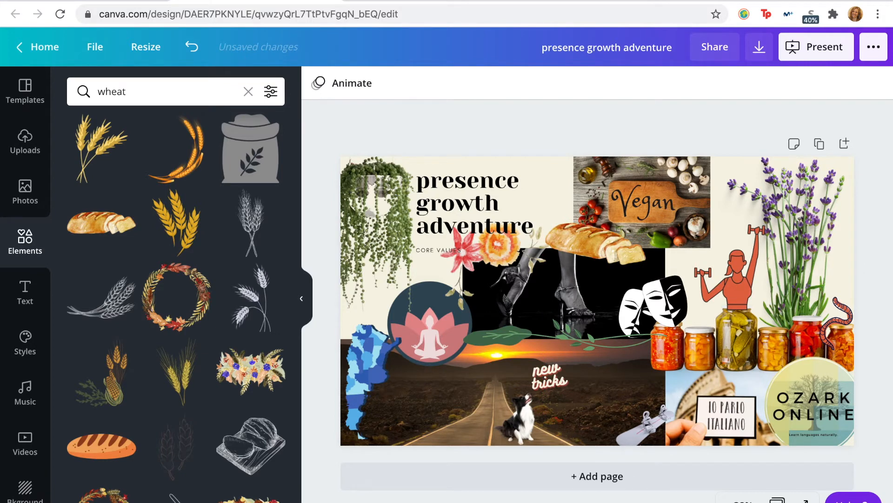
# Step: Try removing the green leafy vine between the high-heels photo and the sunset road, and undo the deletion
pyautogui.click(575, 336)
pyautogui.press('Delete')
pyautogui.press('super+z')
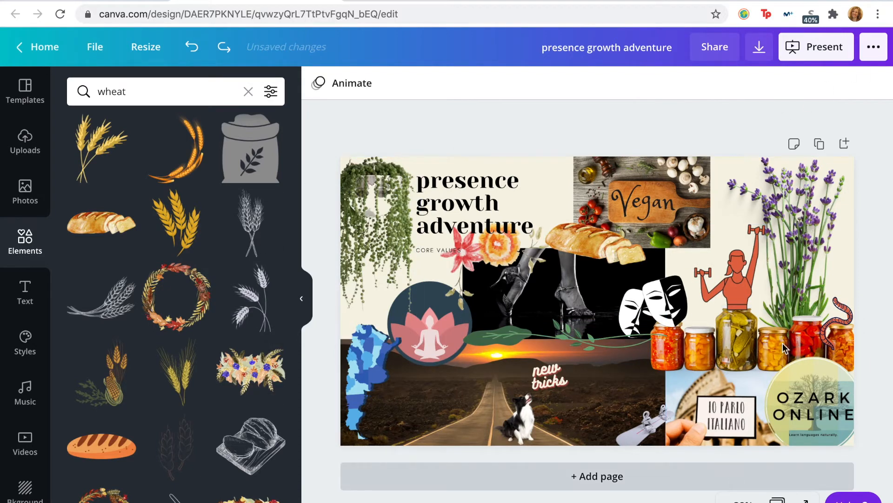
# Step: Enlarge the woman lifting dumbbells slightly and seat her on top of the tall pickle jar
pyautogui.click(732, 306)
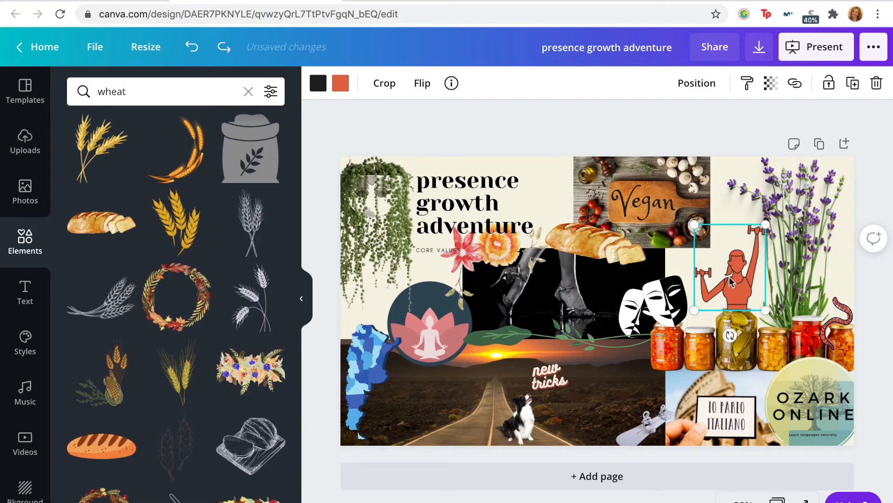
pyautogui.moveTo(772, 312); pyautogui.dragTo(778, 320)
pyautogui.moveTo(739, 291); pyautogui.dragTo(735, 282)
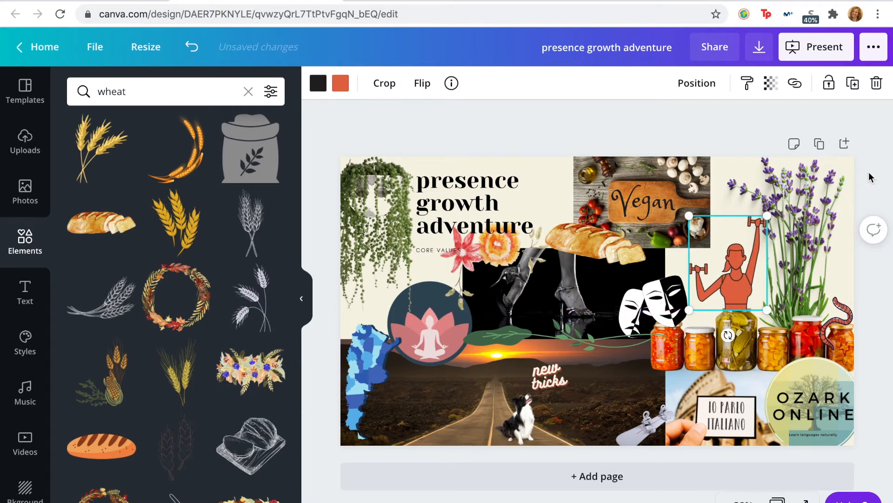
pyautogui.click(763, 130)
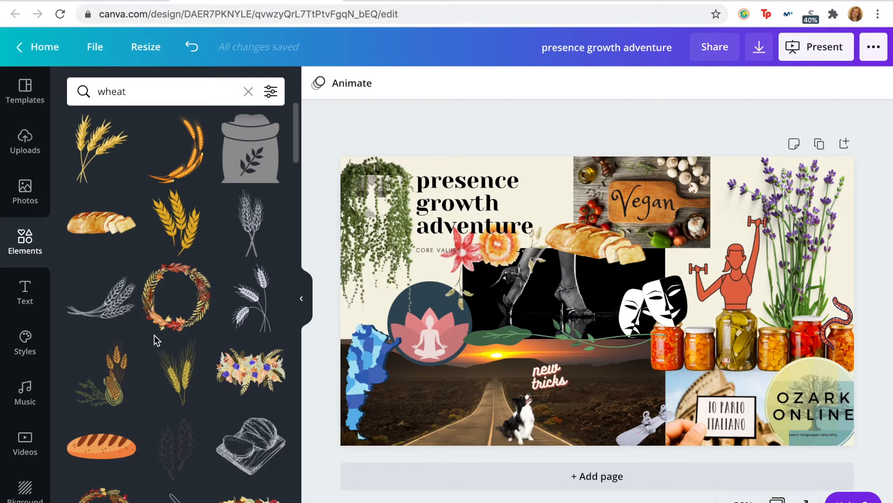
# Step: Search the element graphics for "hiking" and look through the results for a suitable hiking illustration
pyautogui.click(24, 291)
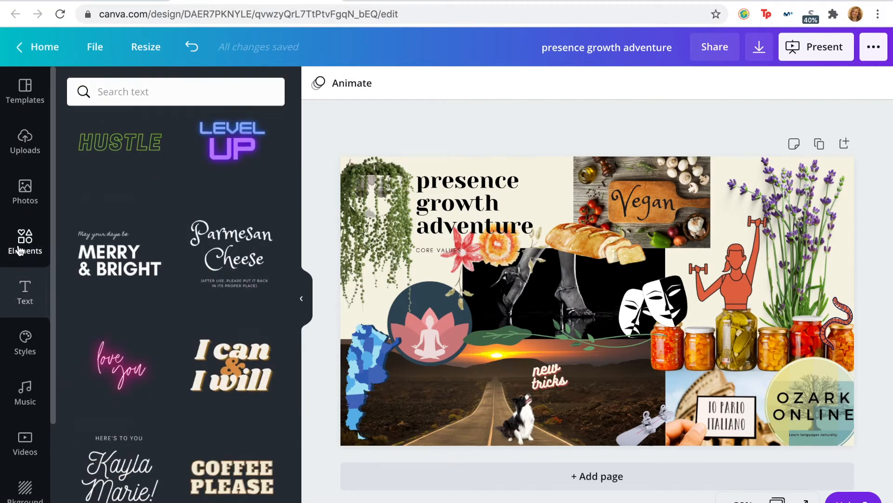
pyautogui.click(24, 242)
pyautogui.tripleClick(145, 92)
pyautogui.write('hiking')
pyautogui.press('Return')
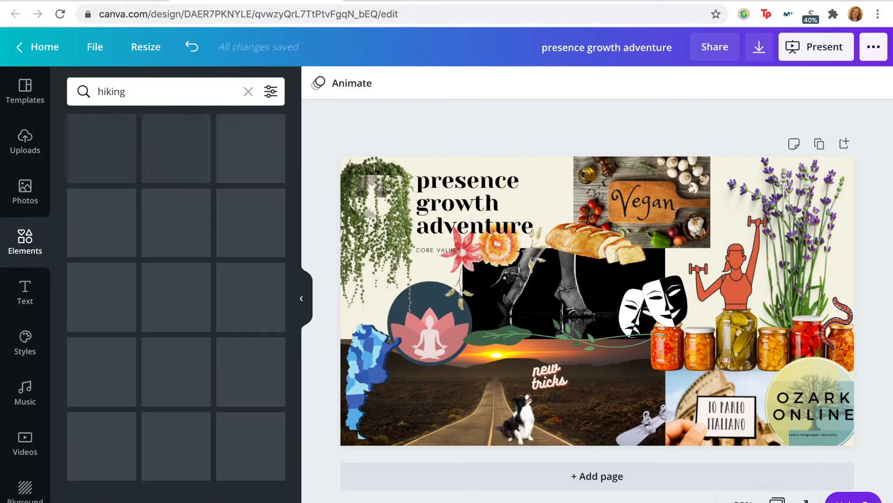
pyautogui.scroll(-1, 157, 386)
pyautogui.scroll(-2, 157, 386)
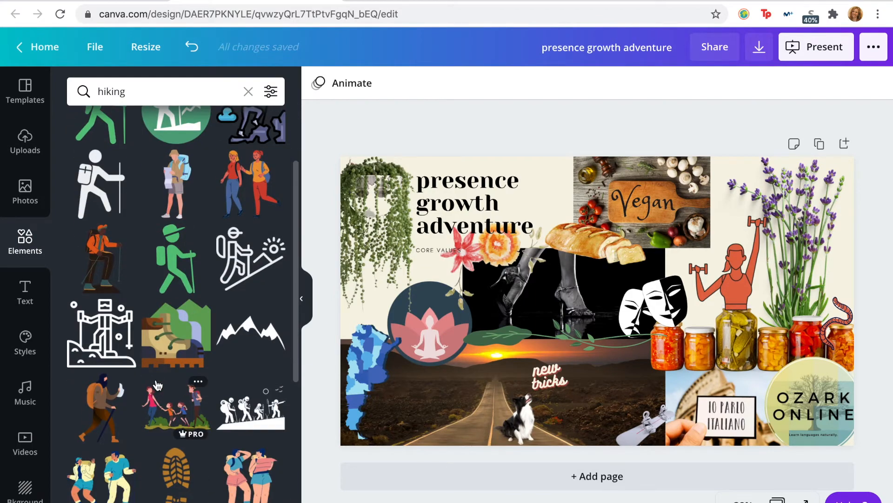
pyautogui.scroll(-8, 172, 416)
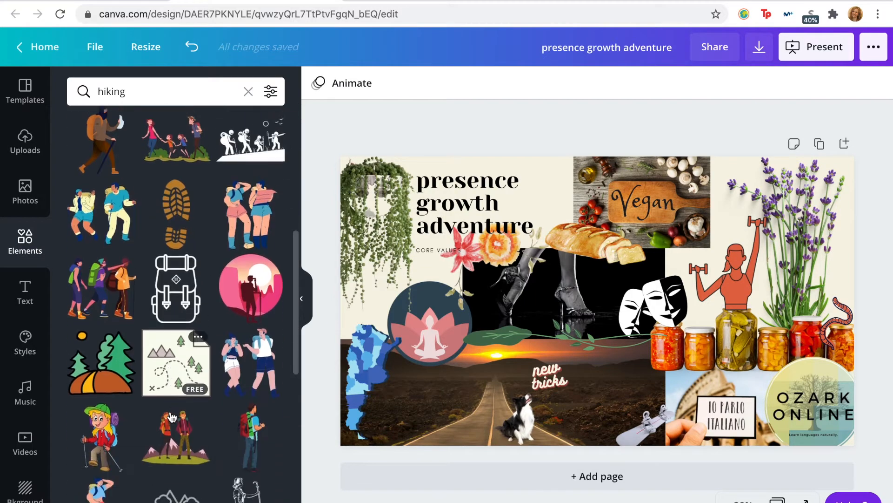
pyautogui.scroll(-7, 171, 416)
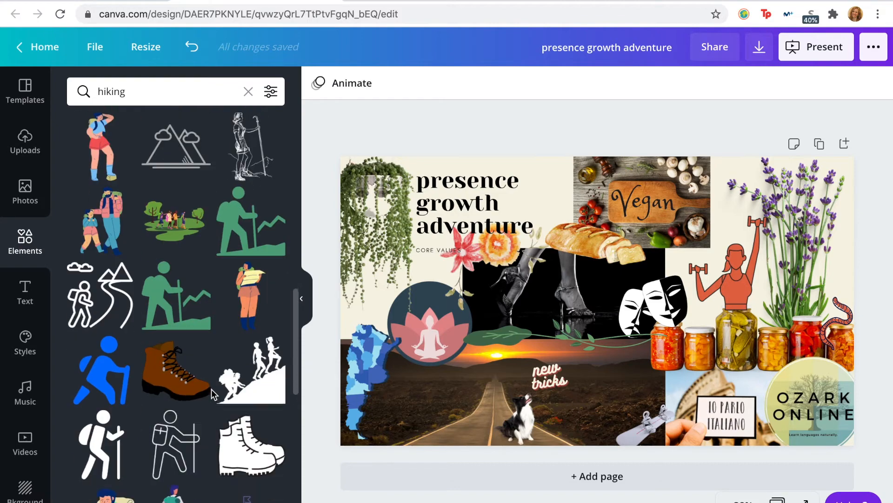
pyautogui.scroll(-4, 242, 405)
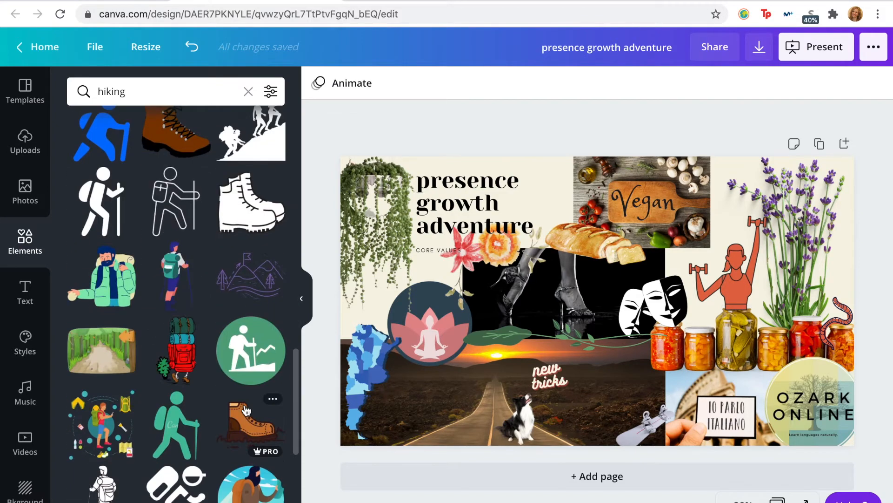
pyautogui.scroll(-14, 219, 475)
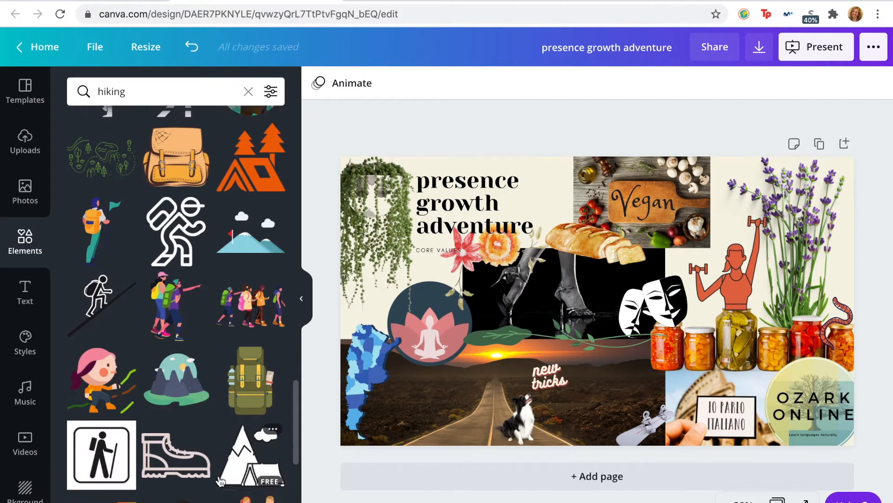
pyautogui.scroll(-4, 220, 480)
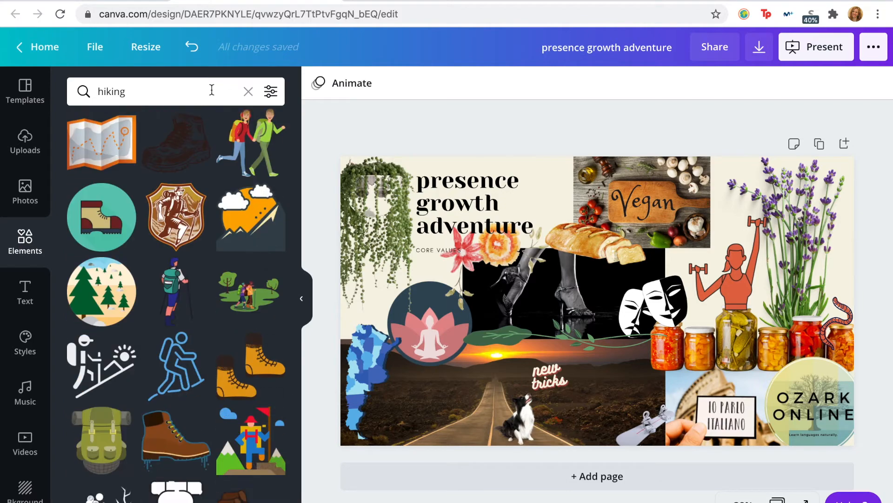
# Step: Search the element graphics for "national parks" and look through the results for a suitable park graphic
pyautogui.tripleClick(212, 89)
pyautogui.write('national parks')
pyautogui.press('Return')
pyautogui.scroll(-7, 241, 410)
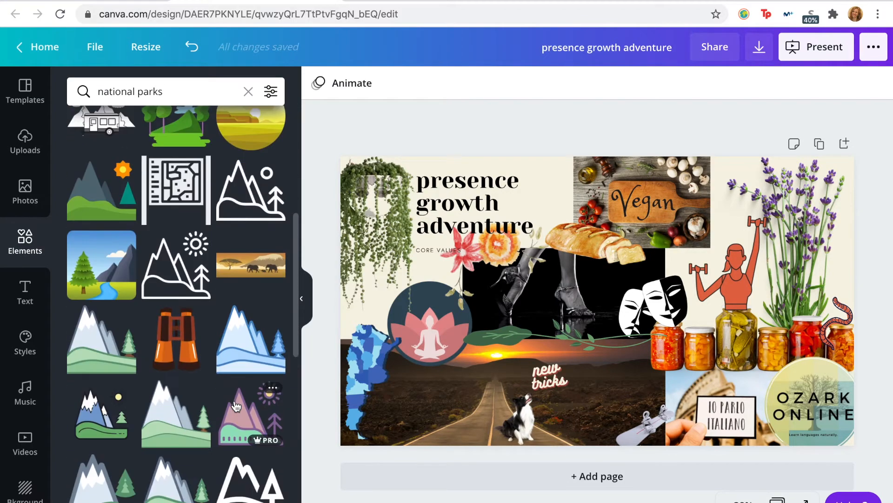
pyautogui.scroll(-5, 236, 406)
pyautogui.scroll(-10, 234, 397)
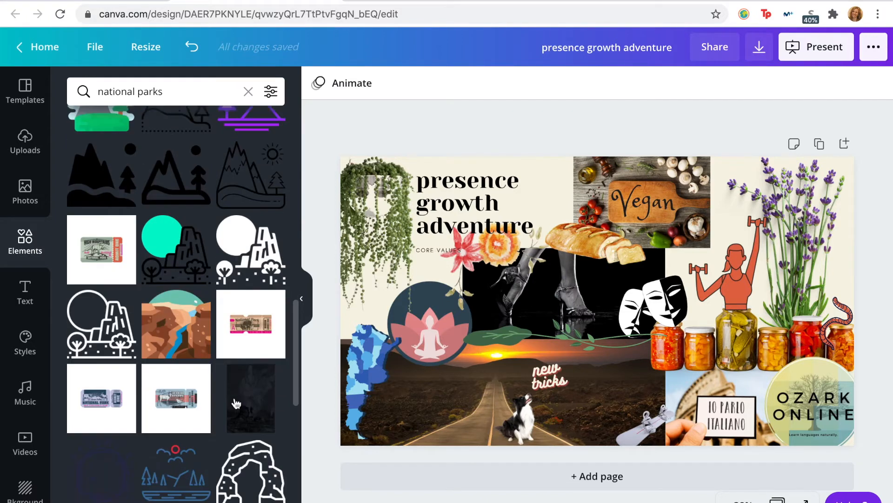
pyautogui.scroll(-6, 234, 399)
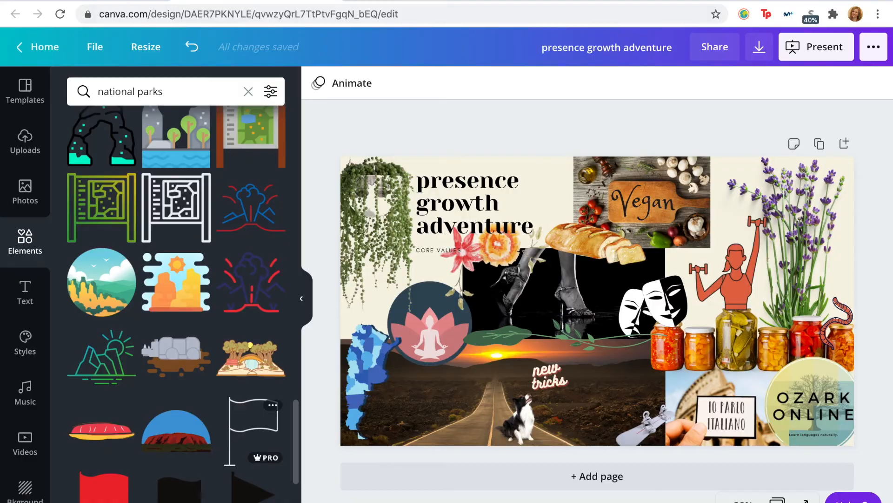
# Step: Search the web with Ecosia in a new browser tab for "national parks sticker" and show the image results
pyautogui.hotkey('ctrl', 't')
pyautogui.click(287, 291)
pyautogui.write('nationa')
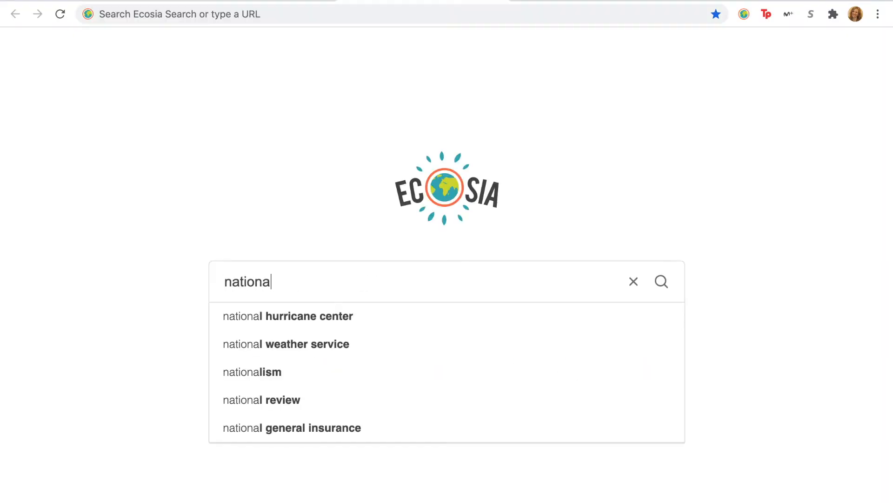
pyautogui.write('l parks stickers')
pyautogui.press('BackSpace')
pyautogui.press('Return')
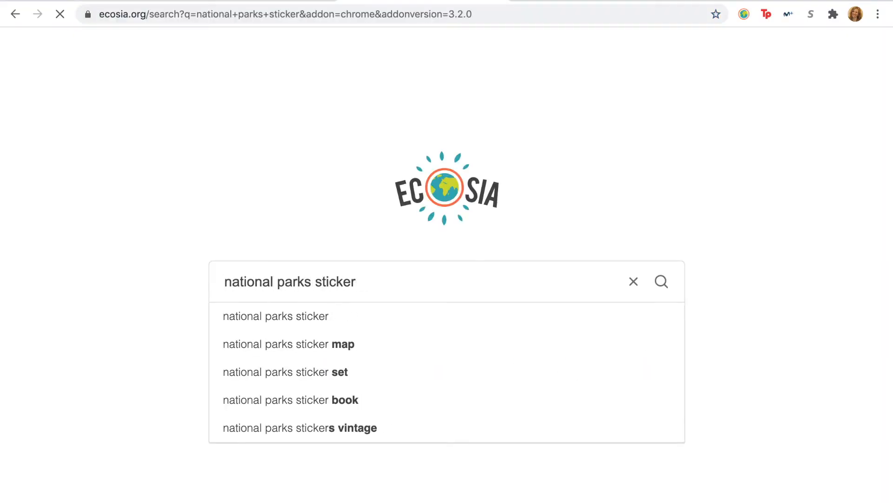
pyautogui.click(150, 133)
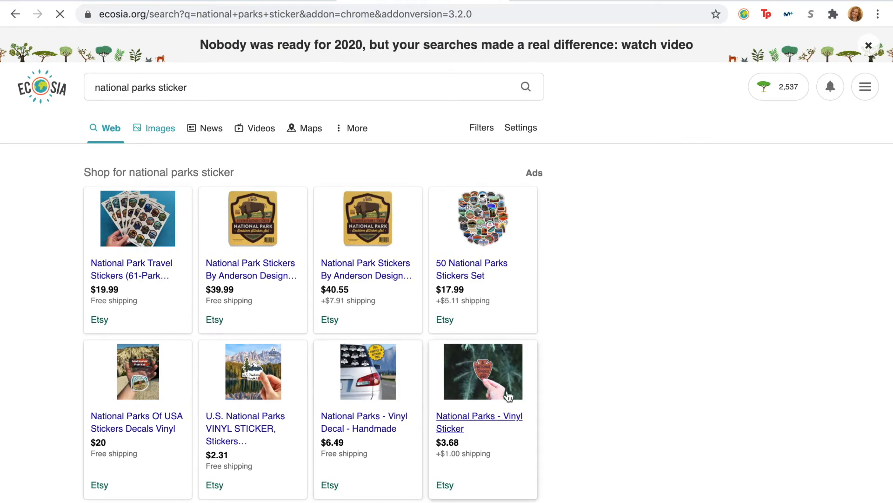
# Step: Look through the national parks sticker image results and open the oval Yellowstone National Park sticker
pyautogui.scroll(-1, 348, 307)
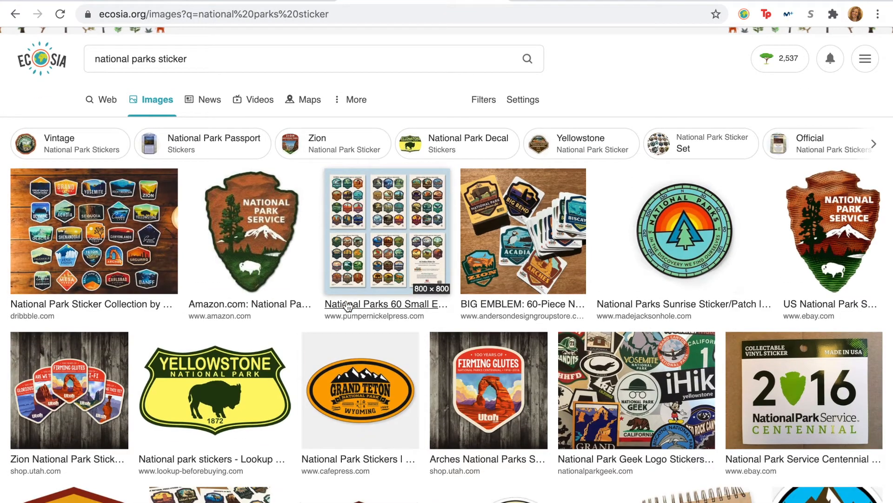
pyautogui.scroll(-1, 749, 177)
pyautogui.scroll(-1, 698, 233)
pyautogui.scroll(-2, 697, 233)
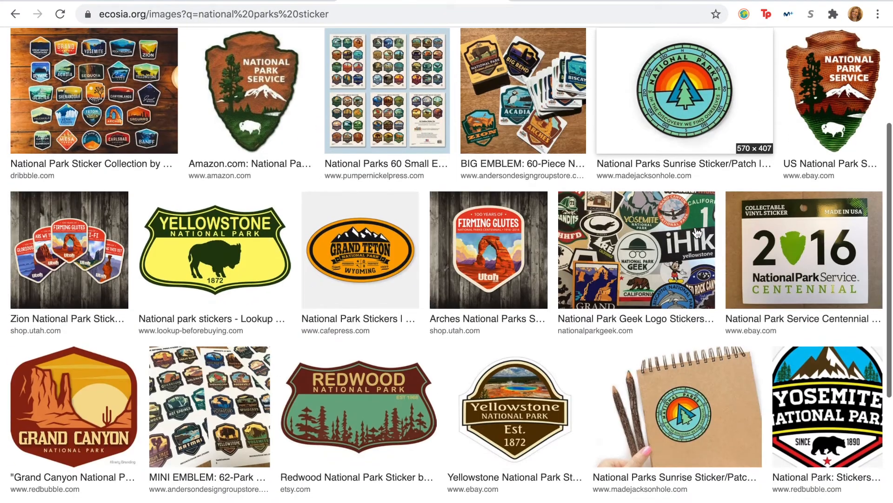
pyautogui.scroll(-9, 696, 233)
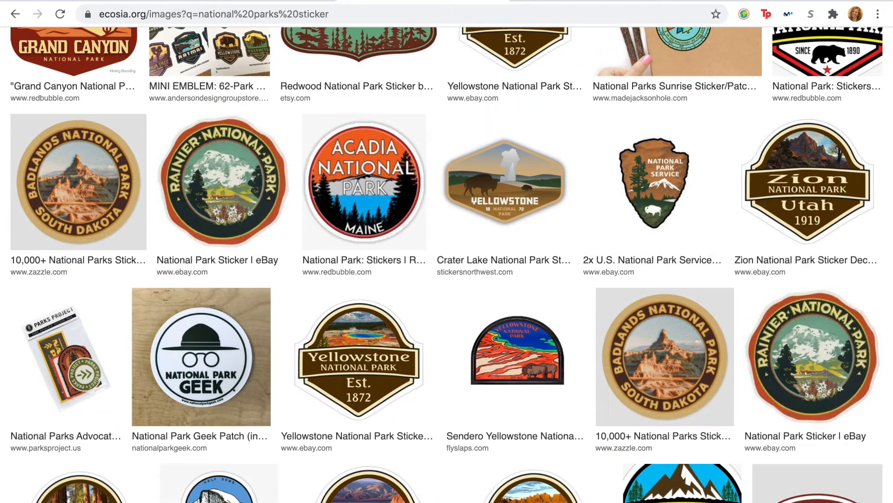
pyautogui.click(279, 1)
pyautogui.click(390, 1)
pyautogui.scroll(-11, 511, 279)
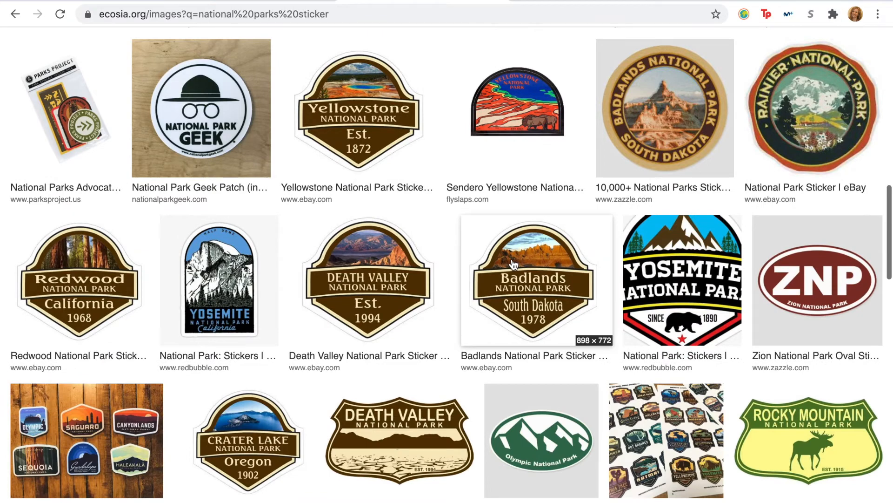
pyautogui.click(409, 320)
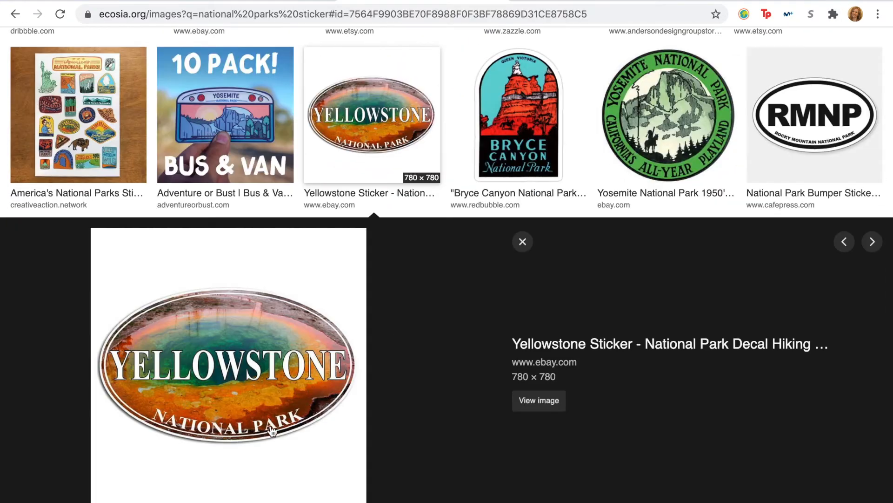
# Step: Save the Yellowstone image to the Desktop as a JPEG named Yellowstone sticker
pyautogui.rightClick(301, 384)
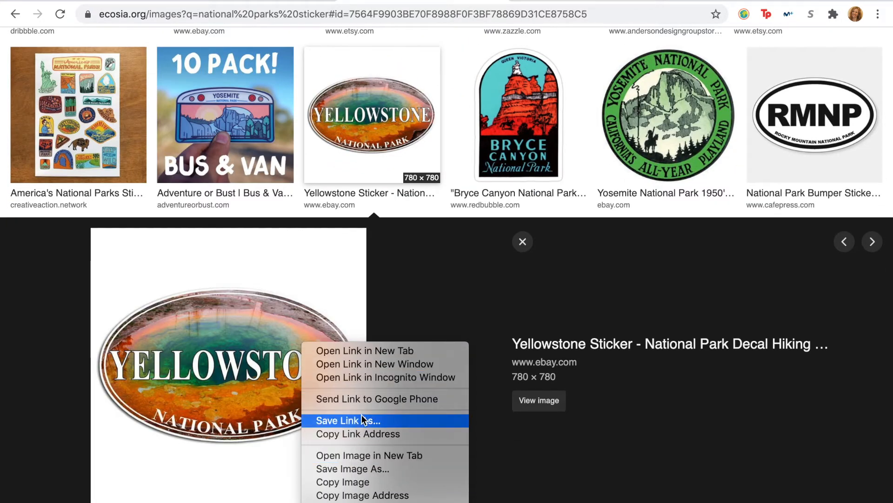
pyautogui.click(371, 469)
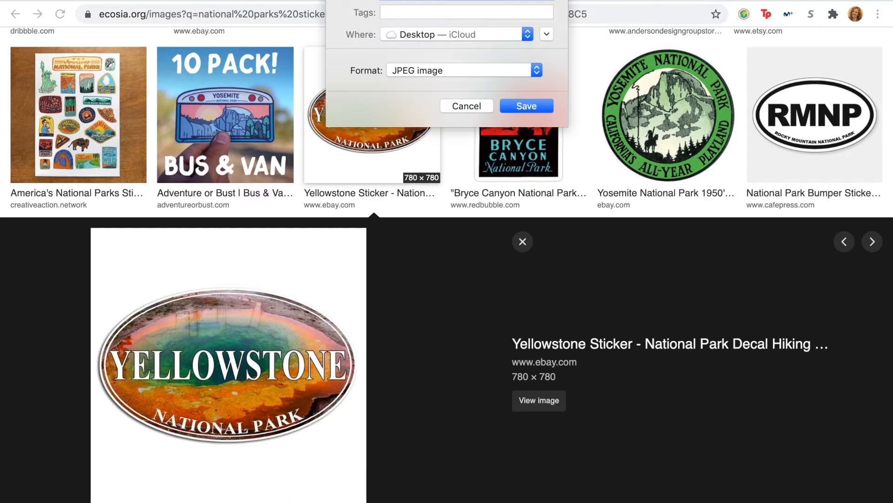
pyautogui.press('Return')
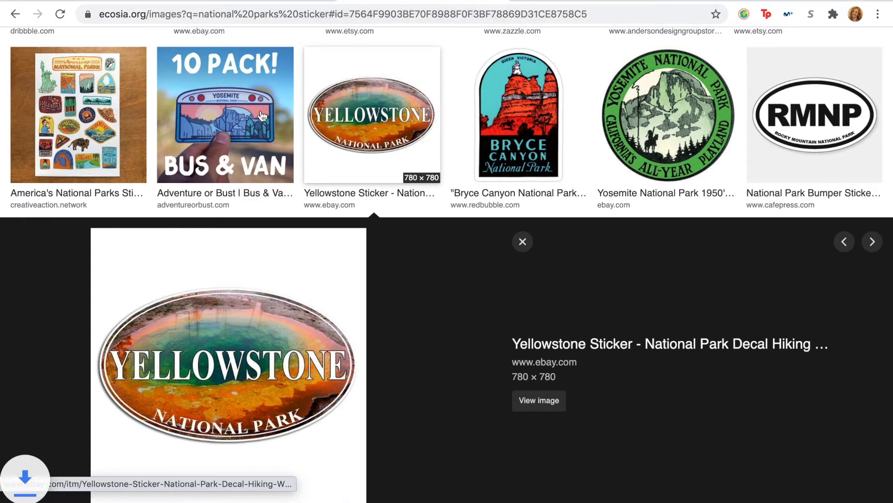
# Step: Switch back to the Canva design and upload Yellowstone sticker.jpg from the Desktop
pyautogui.click(253, 0)
pyautogui.click(24, 149)
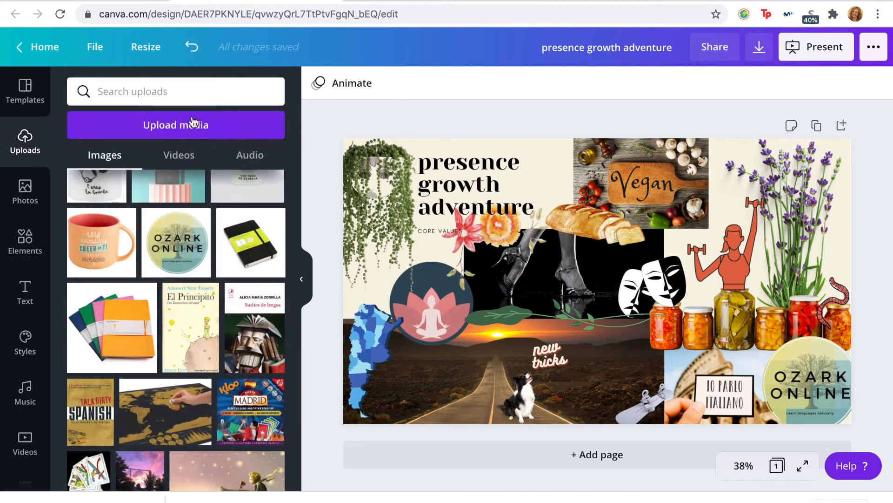
pyautogui.click(191, 123)
pyautogui.click(92, 171)
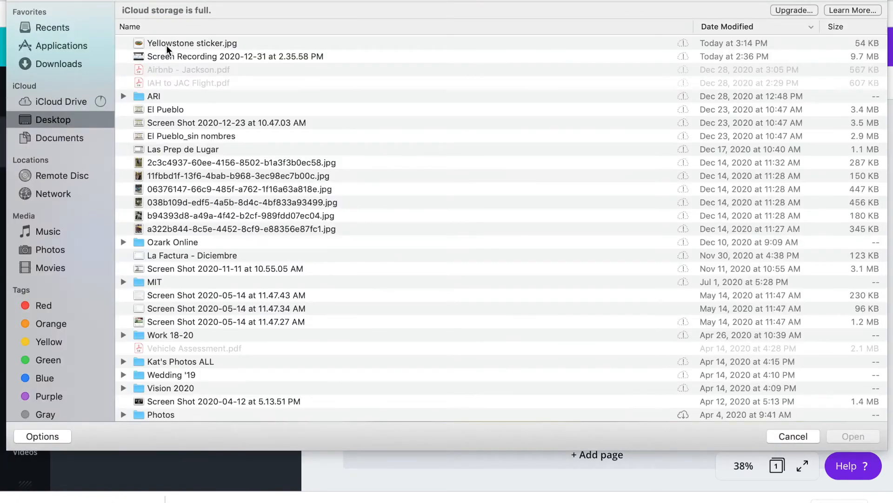
pyautogui.doubleClick(166, 46)
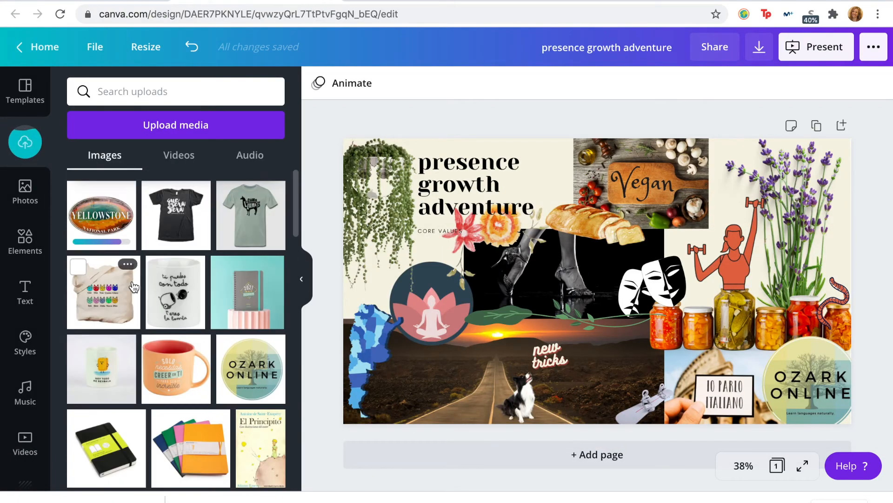
# Step: Add the uploaded Yellowstone sticker to the page and remove its background
pyautogui.click(102, 215)
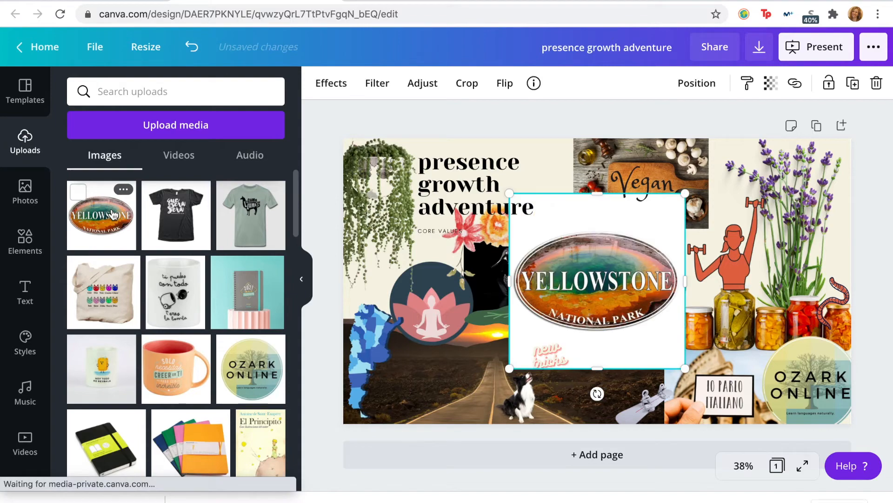
pyautogui.click(331, 83)
pyautogui.click(174, 131)
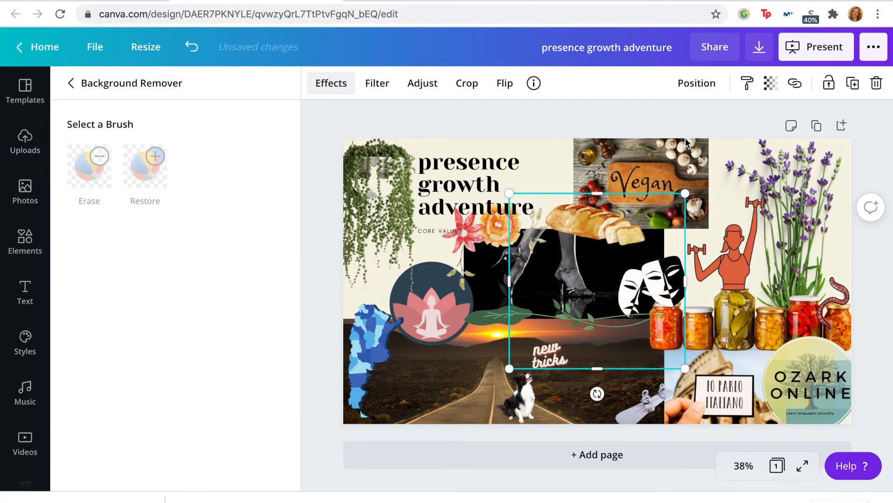
# Step: Shrink the Yellowstone sticker and place it at the vegan photo's lower right corner, beside the woman lifting dumbbells
pyautogui.moveTo(686, 193); pyautogui.dragTo(596, 314)
pyautogui.moveTo(556, 336); pyautogui.dragTo(511, 344)
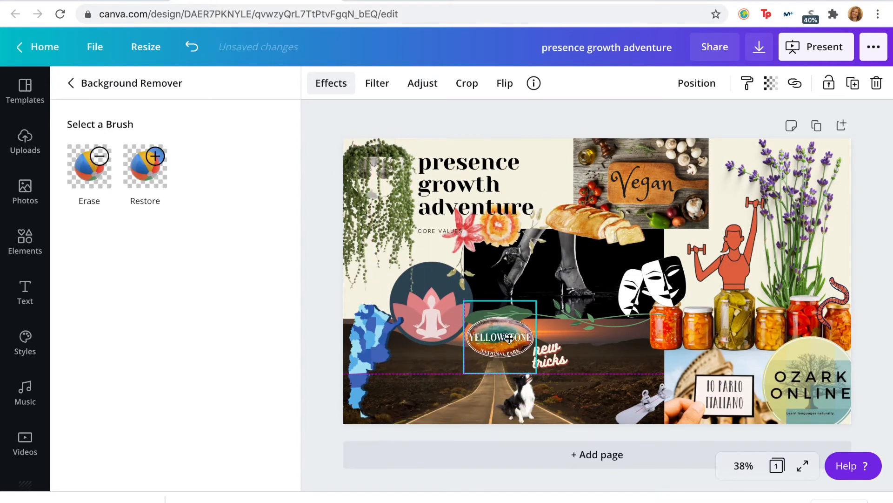
pyautogui.moveTo(536, 301); pyautogui.dragTo(485, 352)
pyautogui.moveTo(509, 380); pyautogui.dragTo(662, 208)
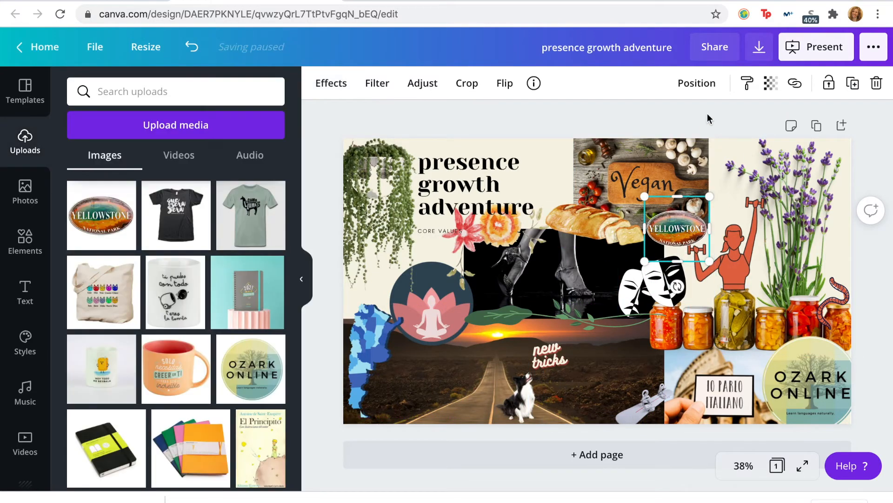
pyautogui.click(708, 119)
pyautogui.moveTo(674, 229); pyautogui.dragTo(677, 229)
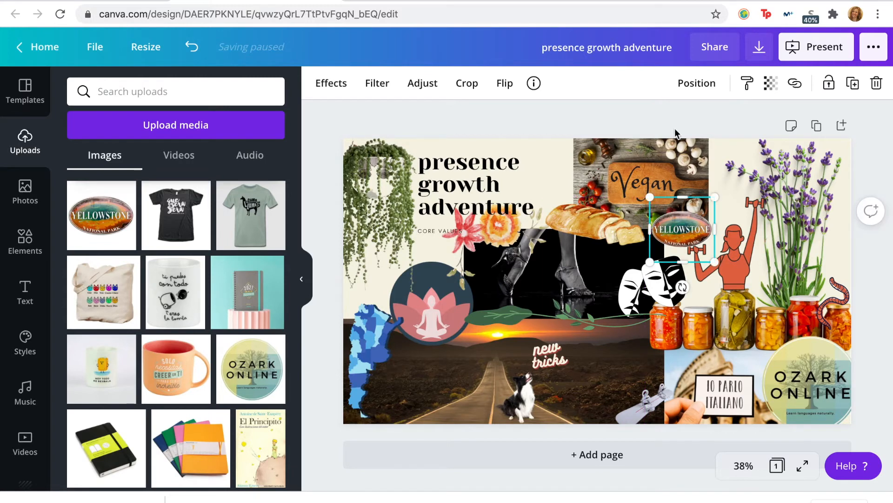
pyautogui.click(688, 119)
# Step: Try a duplicate of the Yellowstone sticker on the road photo beside the blue map, and delete that copy
pyautogui.click(675, 229)
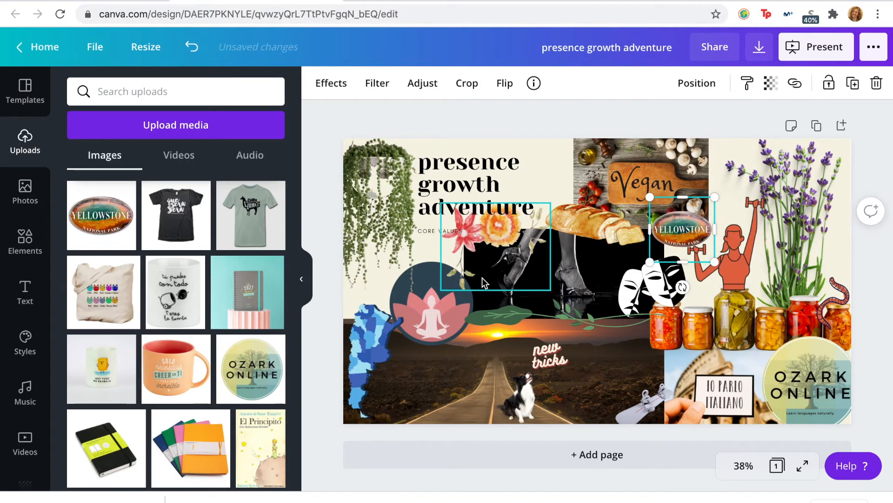
pyautogui.press('super+d')
pyautogui.moveTo(703, 239); pyautogui.dragTo(437, 379)
pyautogui.click(495, 125)
pyautogui.click(416, 381)
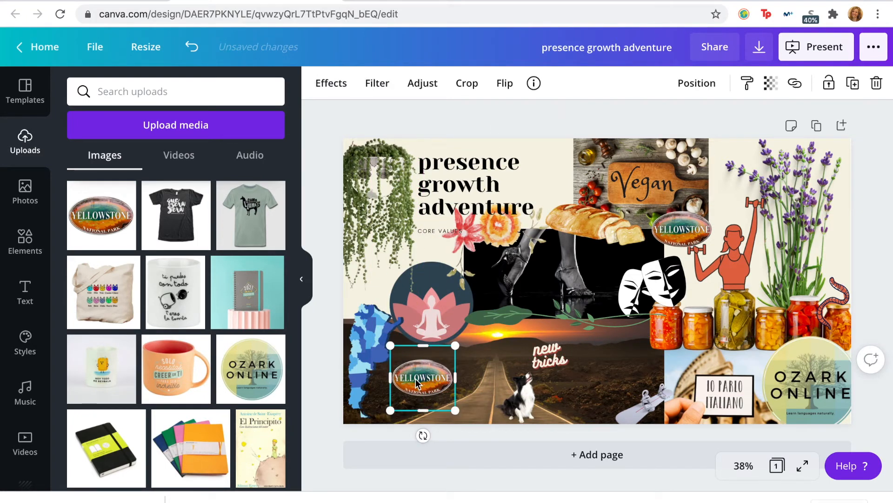
pyautogui.press('Delete')
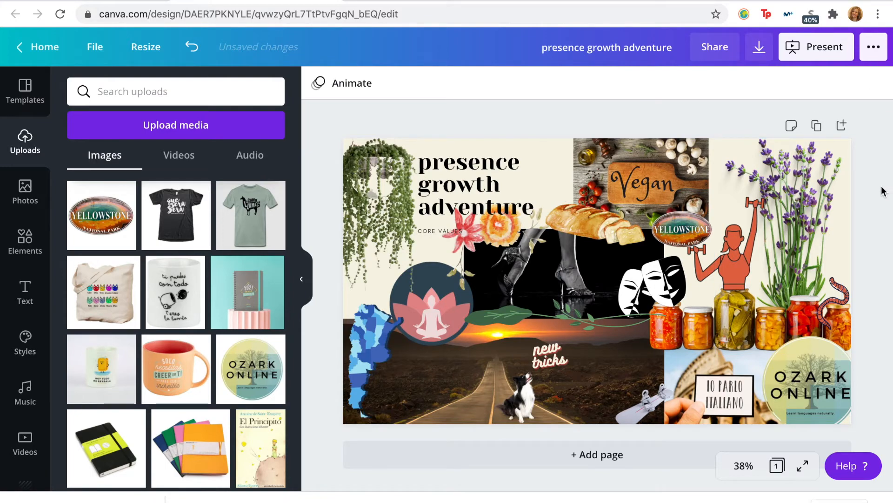
# Step: Search the element graphics for "rosary" and add the white-beaded rosary with the black cross to the page
pyautogui.click(306, 291)
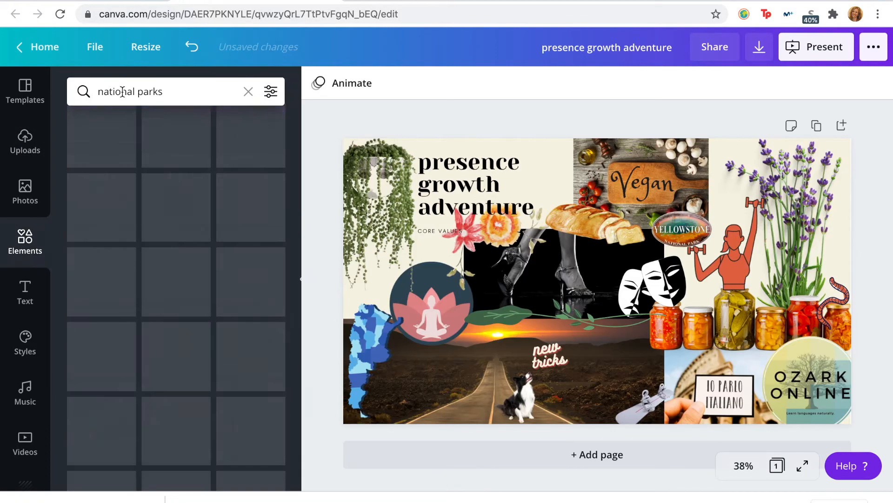
pyautogui.tripleClick(123, 90)
pyautogui.write('rosary')
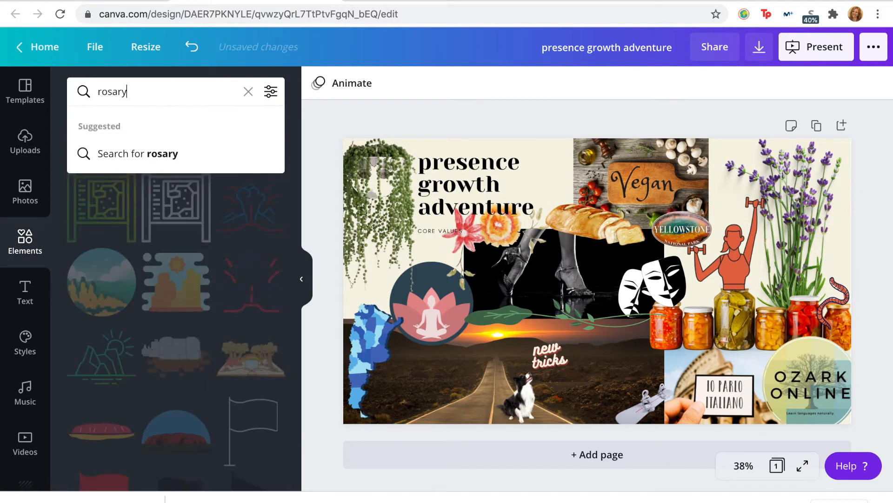
pyautogui.press('Return')
pyautogui.scroll(-5, 209, 214)
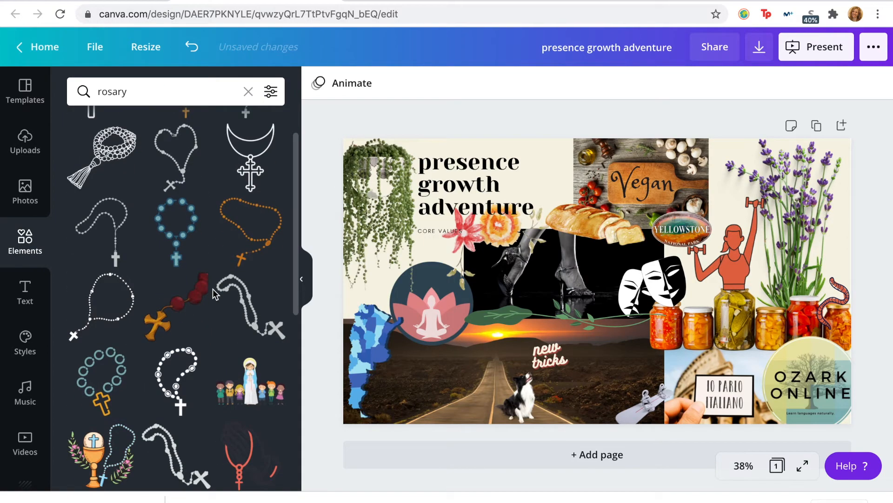
pyautogui.scroll(-6, 200, 235)
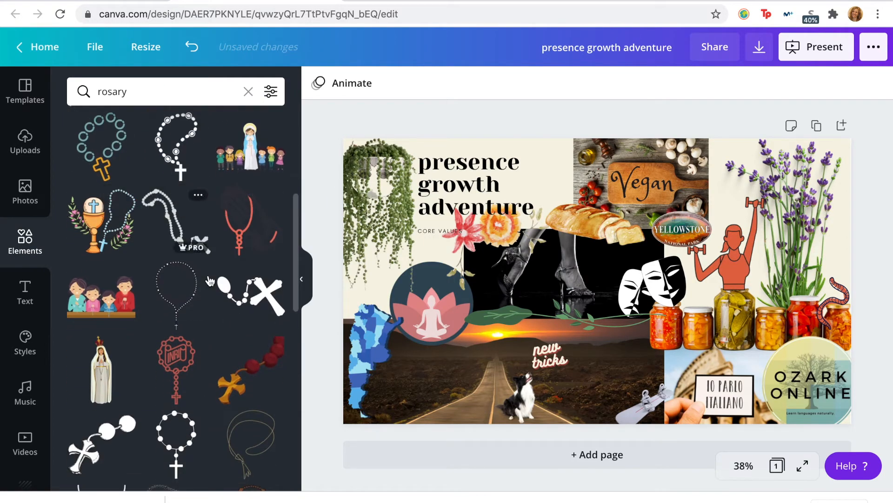
pyautogui.scroll(-5, 198, 302)
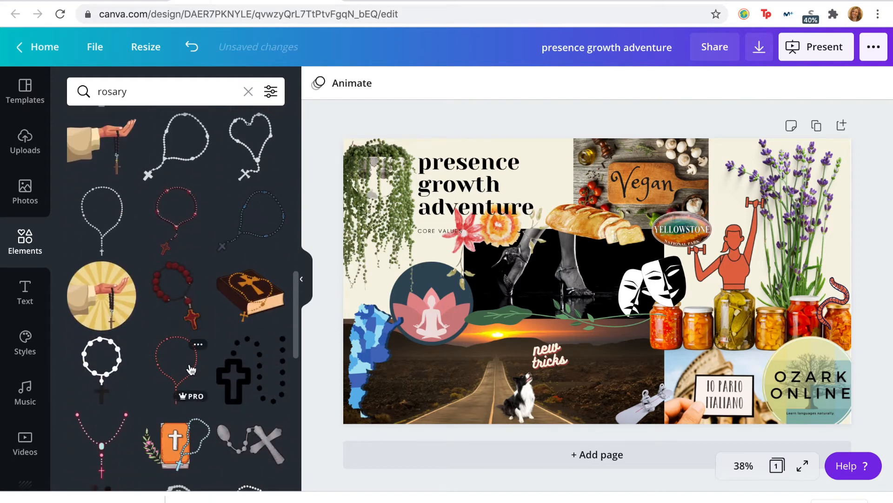
pyautogui.scroll(-1, 224, 339)
pyautogui.click(103, 317)
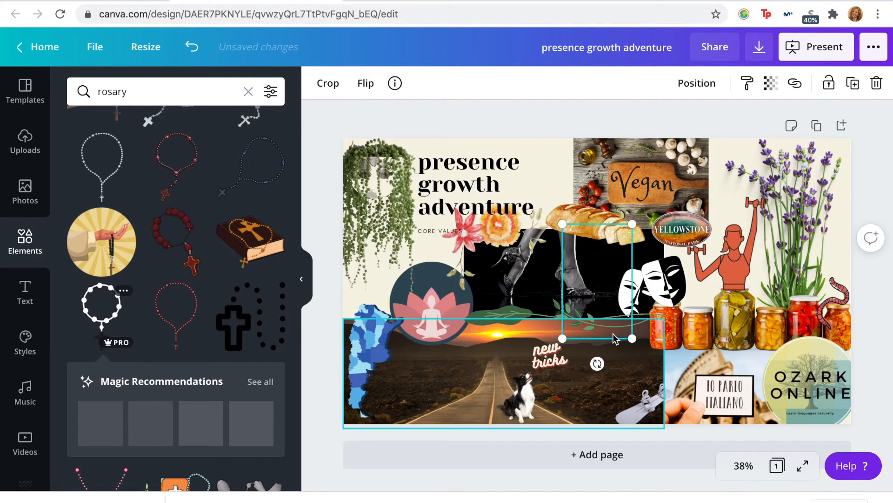
# Step: Shrink the rosary and place it on the road photo beside the blue map
pyautogui.moveTo(632, 225); pyautogui.dragTo(606, 268)
pyautogui.moveTo(581, 300); pyautogui.dragTo(398, 343)
pyautogui.moveTo(423, 310); pyautogui.dragTo(398, 400)
pyautogui.moveTo(408, 366); pyautogui.dragTo(419, 358)
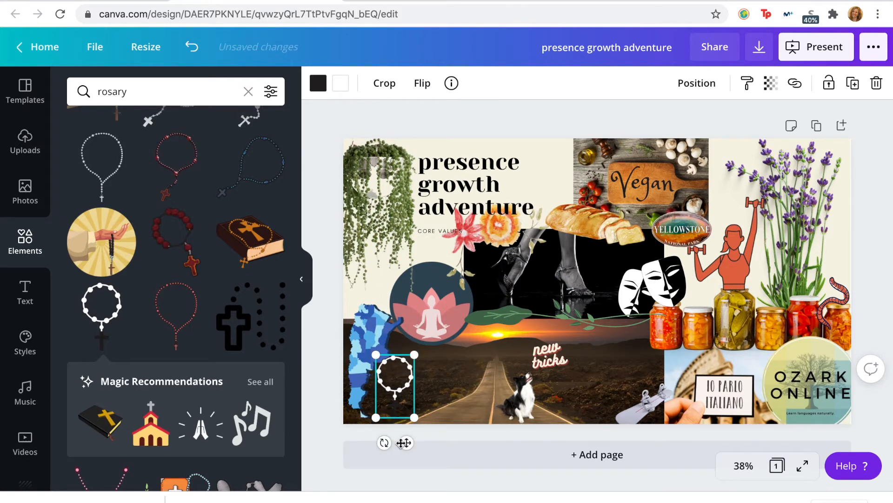
# Step: Try the rosary at the top of the page, over the left edge of the vegan photo
pyautogui.moveTo(384, 442)
pyautogui.mouseDown()
pyautogui.moveTo(409, 442)
pyautogui.moveTo(371, 458)
pyautogui.moveTo(328, 436)
pyautogui.moveTo(393, 435)
pyautogui.moveTo(383, 452)
pyautogui.mouseUp()
pyautogui.moveTo(396, 378); pyautogui.dragTo(572, 161)
pyautogui.click(517, 105)
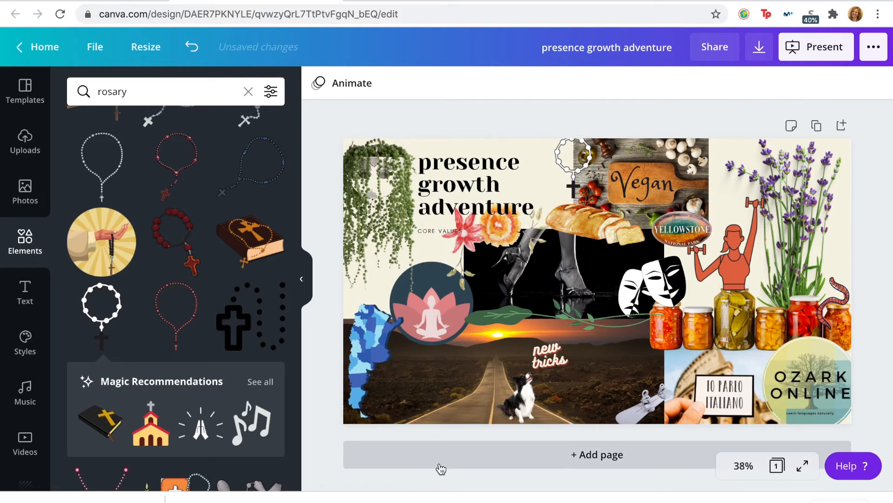
# Step: Move the rosary below the leftmost jar and the small grey cut-out to the road photo's lower edge, left of the dog
pyautogui.moveTo(573, 161); pyautogui.dragTo(653, 352)
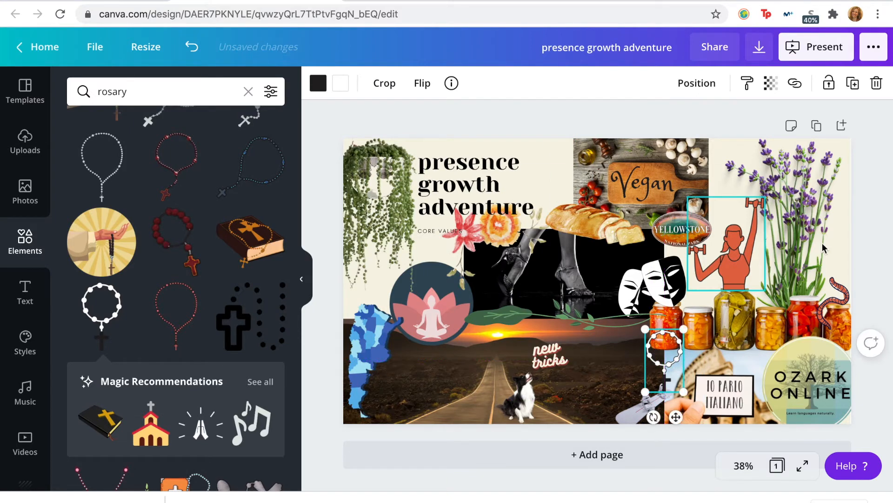
pyautogui.moveTo(638, 395); pyautogui.dragTo(438, 406)
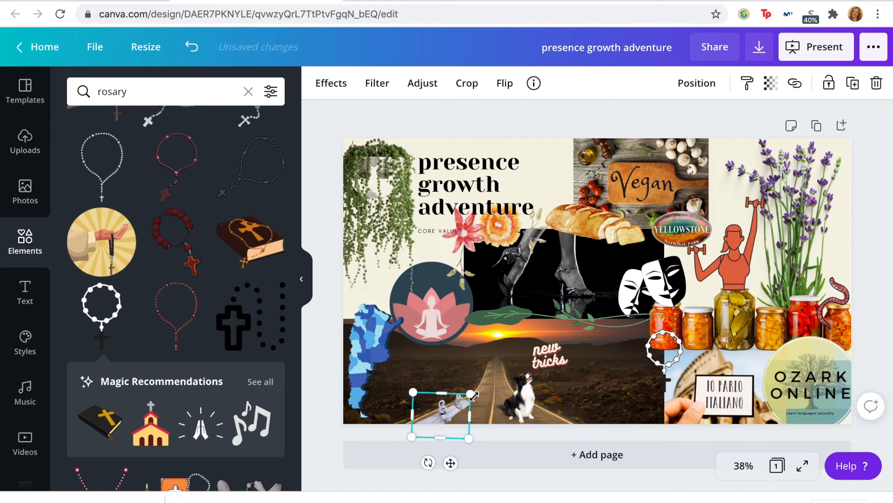
# Step: Place the rosary at the top of the page, between the vegan photo and the lavender
pyautogui.moveTo(682, 356); pyautogui.dragTo(758, 344)
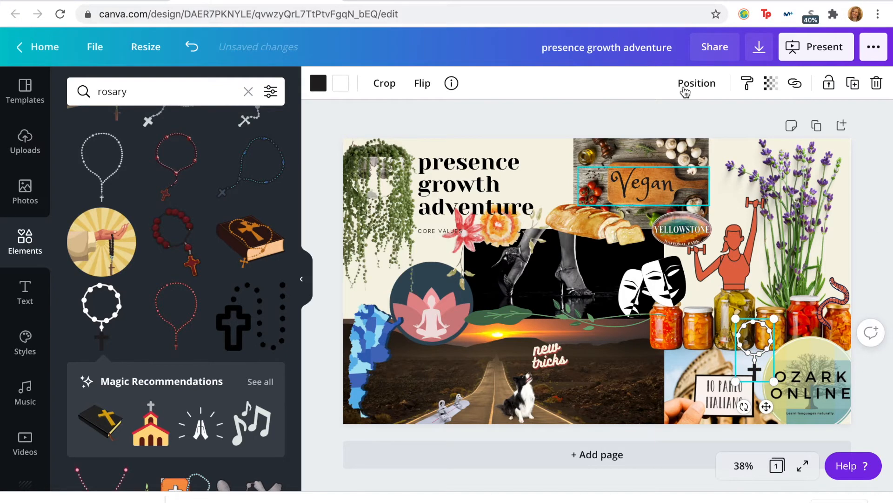
pyautogui.click(729, 122)
pyautogui.click(759, 352)
pyautogui.moveTo(751, 344); pyautogui.dragTo(718, 163)
pyautogui.click(731, 108)
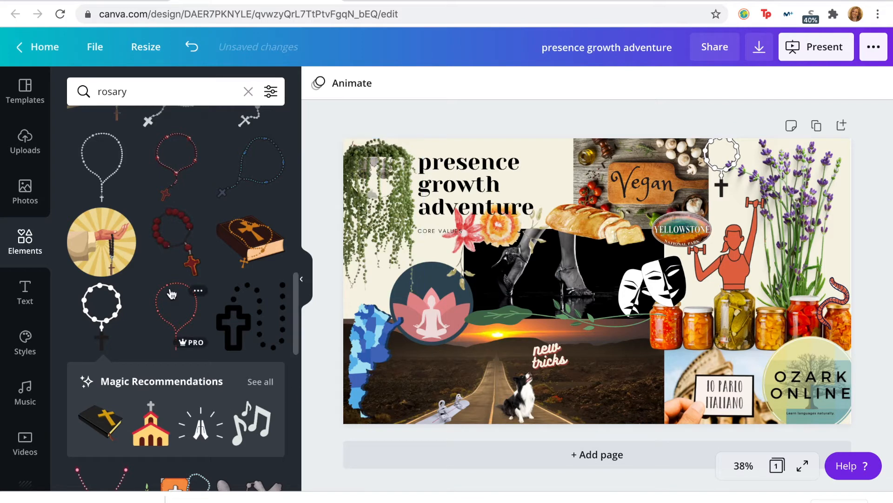
# Step: Search the element graphics for "plane" and add the orange outlined paper plane to the page
pyautogui.scroll(-10, 171, 294)
pyautogui.click(188, 91)
pyautogui.doubleClick(189, 90)
pyautogui.write('plane')
pyautogui.press('Return')
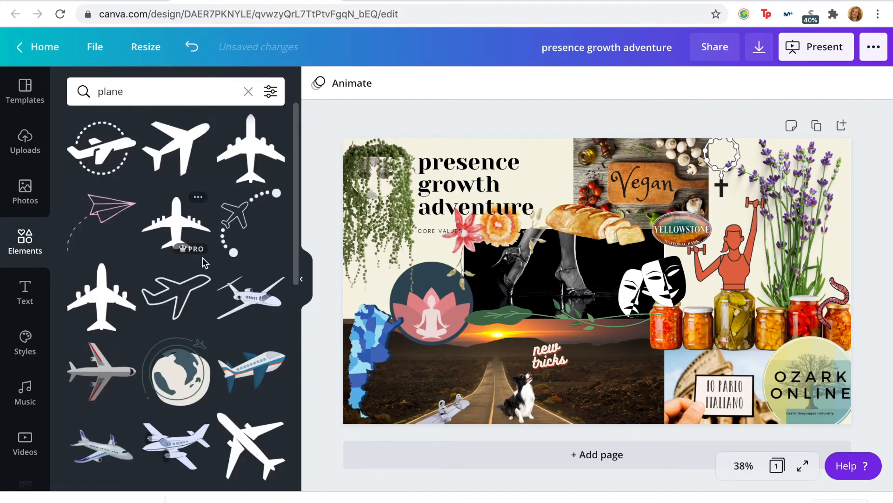
pyautogui.scroll(-3, 253, 371)
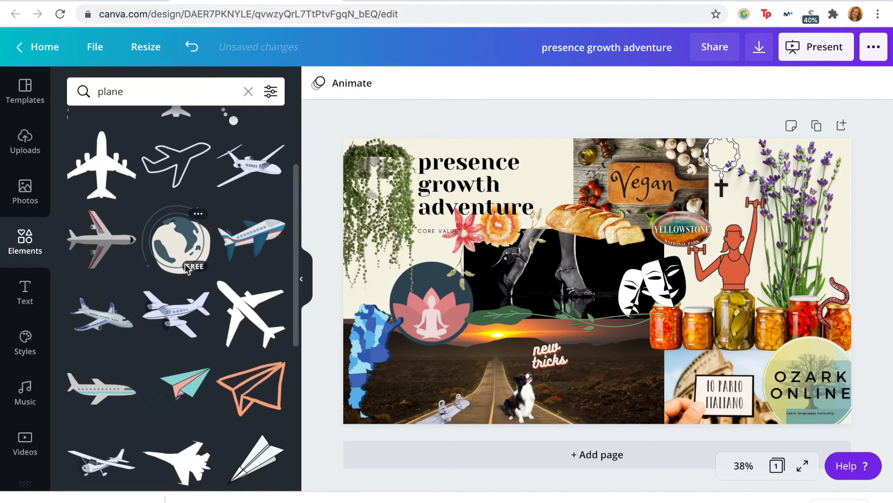
pyautogui.scroll(-3, 186, 267)
pyautogui.scroll(-3, 223, 233)
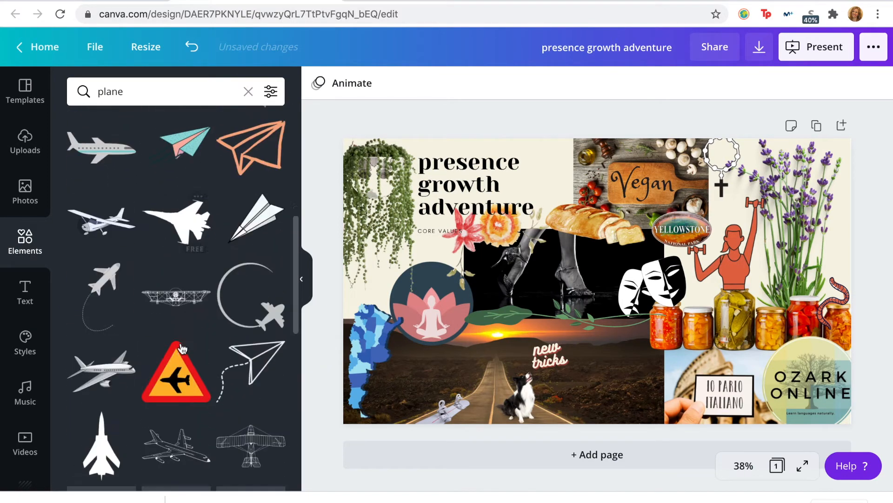
pyautogui.click(251, 184)
# Step: Shrink the orange paper plane and place it over the road photo's upper right area, beside the "new tricks" text
pyautogui.moveTo(670, 223); pyautogui.dragTo(628, 344)
pyautogui.moveTo(556, 326); pyautogui.dragTo(616, 366)
pyautogui.moveTo(637, 342); pyautogui.dragTo(638, 342)
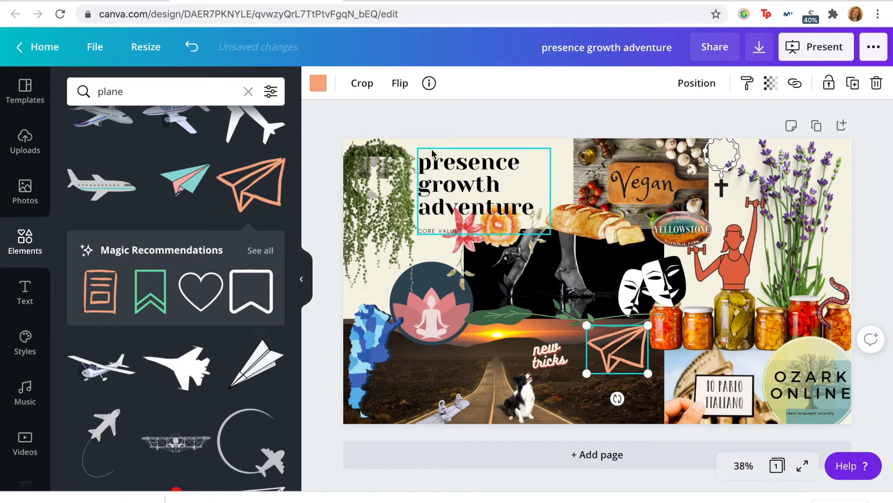
# Step: Try red-orange on the paper plane and return it to light orange
pyautogui.click(319, 83)
pyautogui.click(158, 263)
pyautogui.click(86, 299)
# Step: Recolour the woman lifting dumbbells with a light orange body and an off-white outline
pyautogui.click(734, 265)
pyautogui.click(93, 296)
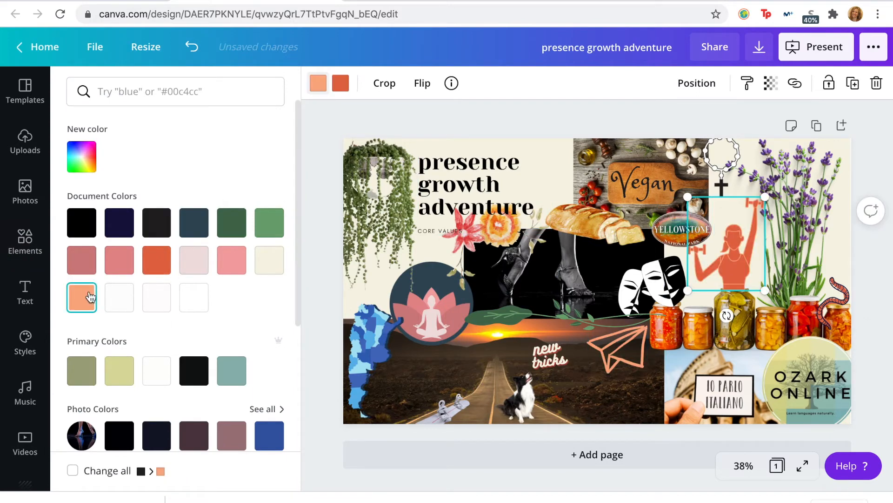
pyautogui.click(340, 83)
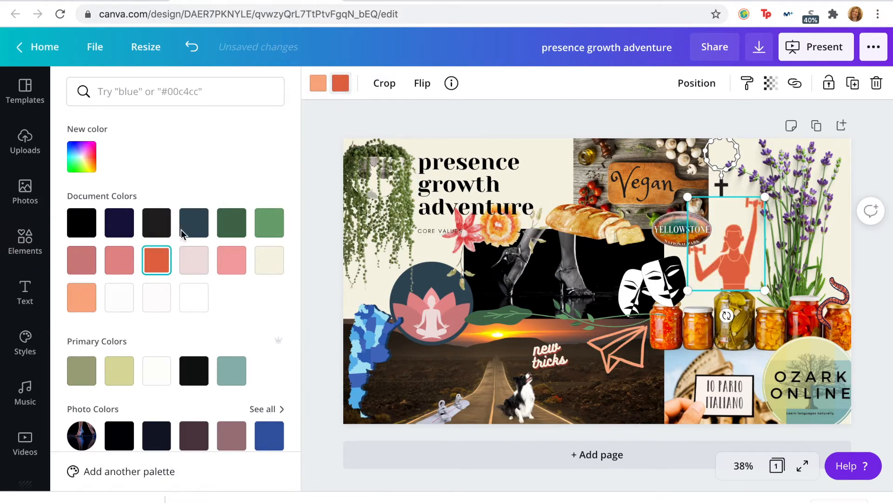
pyautogui.click(83, 301)
pyautogui.click(120, 298)
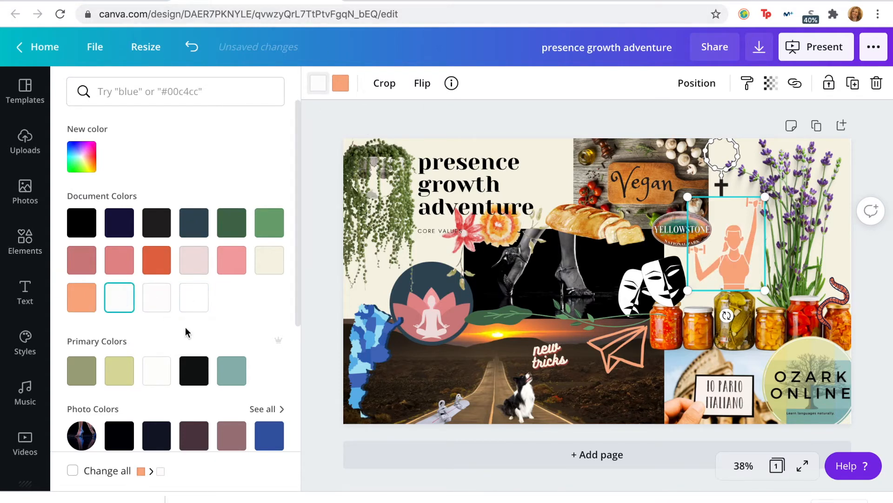
# Step: Try off-white and pale pink bodies with a light orange outline on the woman, then restore the light orange body with a white outline
pyautogui.click(82, 304)
pyautogui.click(341, 84)
pyautogui.click(122, 300)
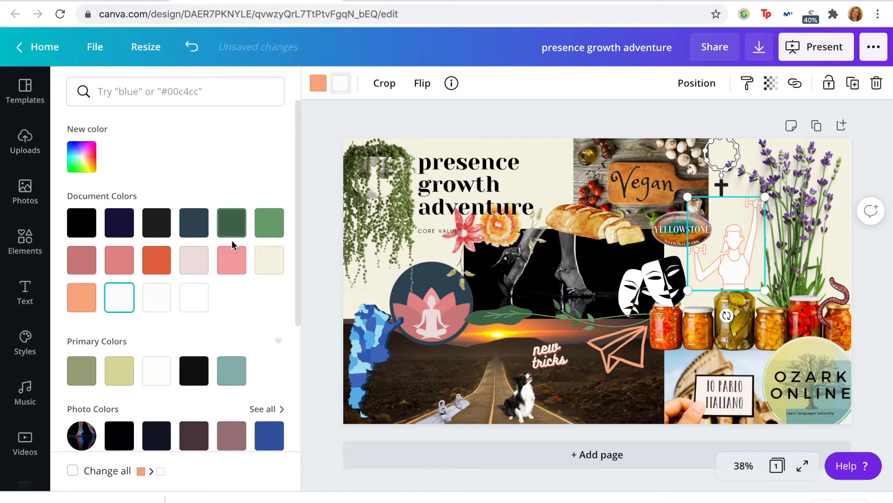
pyautogui.click(195, 265)
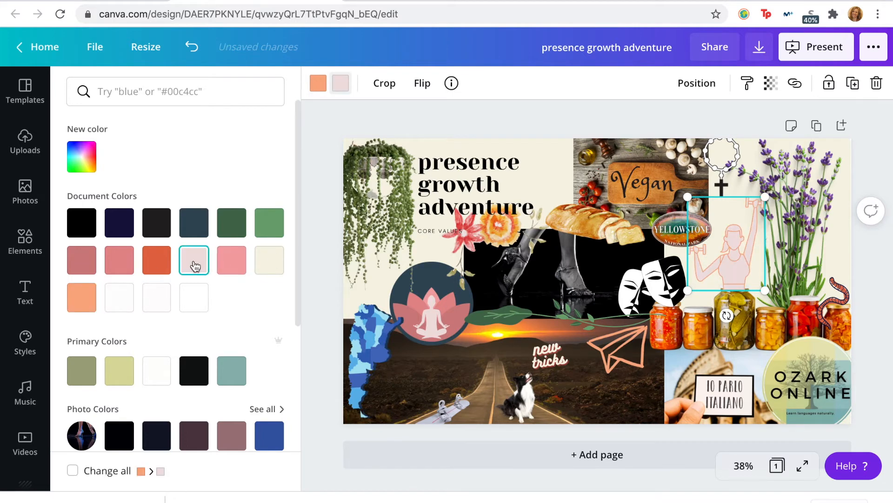
pyautogui.click(318, 87)
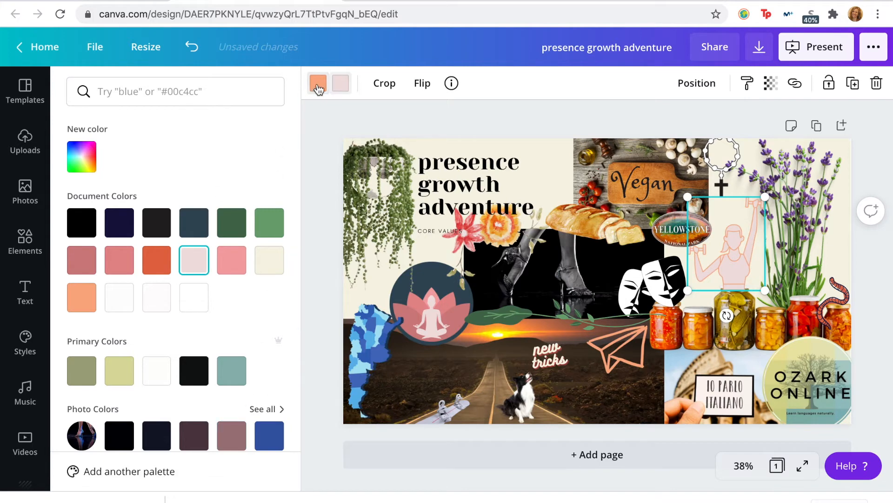
pyautogui.click(346, 87)
pyautogui.click(87, 302)
pyautogui.click(194, 297)
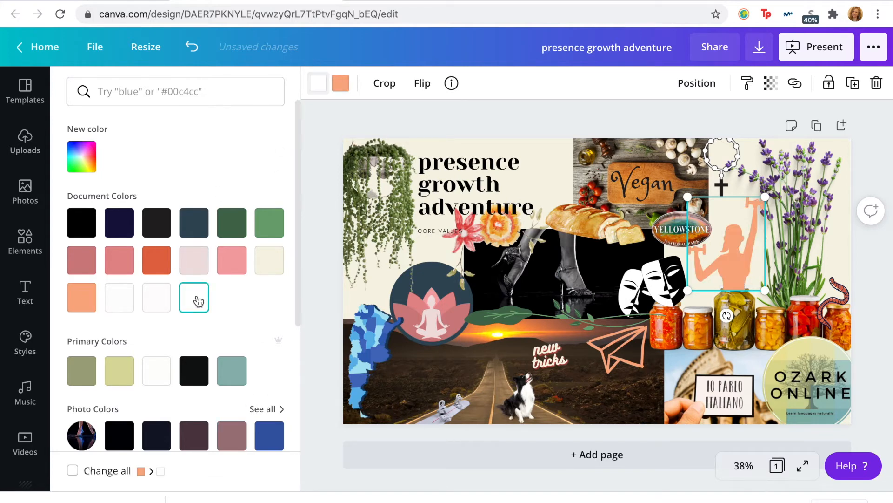
# Step: Try dark green, black, navy and off-white outlines on the woman graphic and settle on pale pink
pyautogui.click(231, 223)
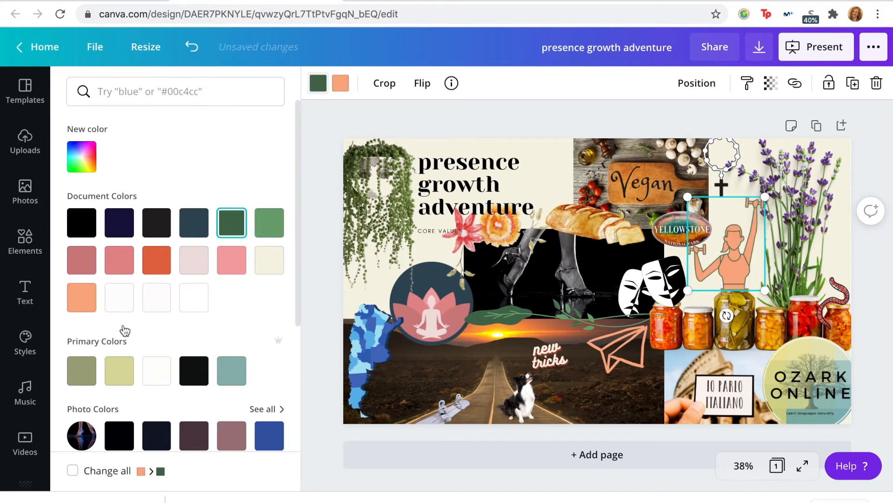
pyautogui.click(88, 224)
pyautogui.click(118, 227)
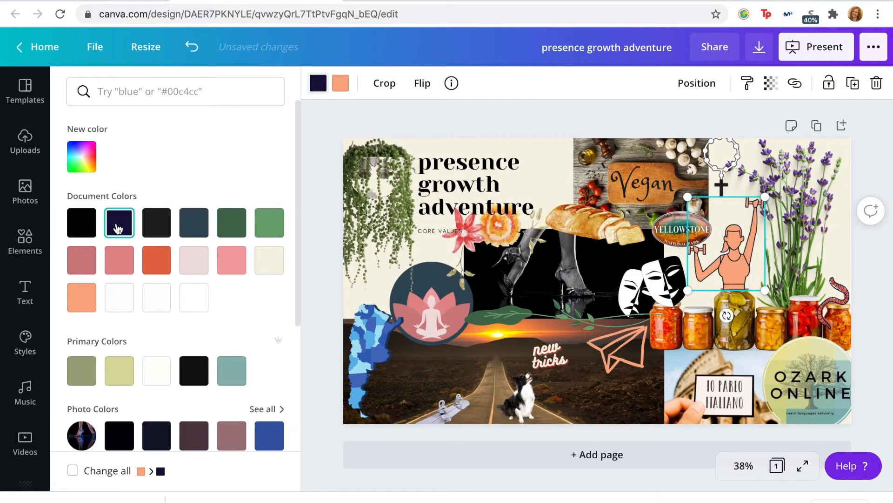
pyautogui.click(119, 300)
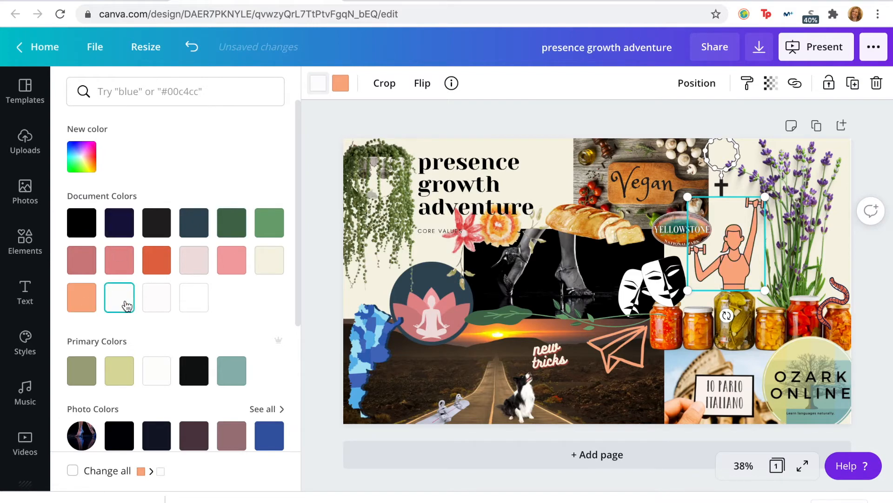
pyautogui.click(194, 261)
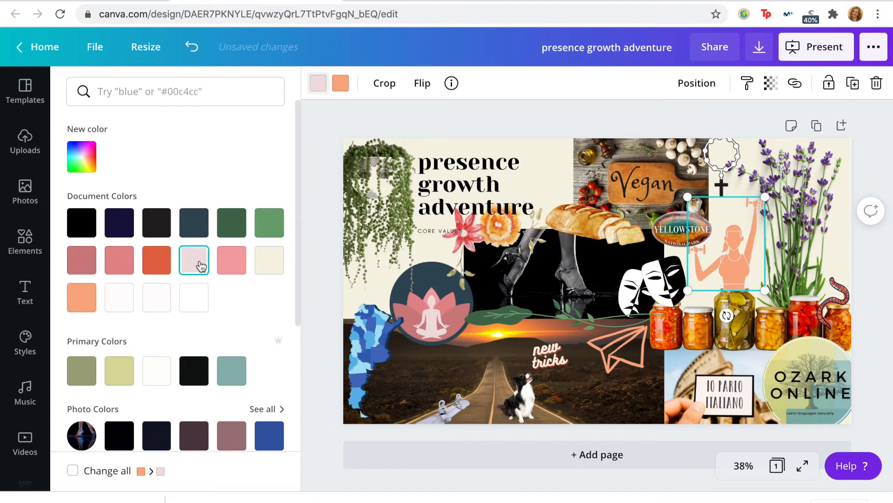
pyautogui.click(301, 288)
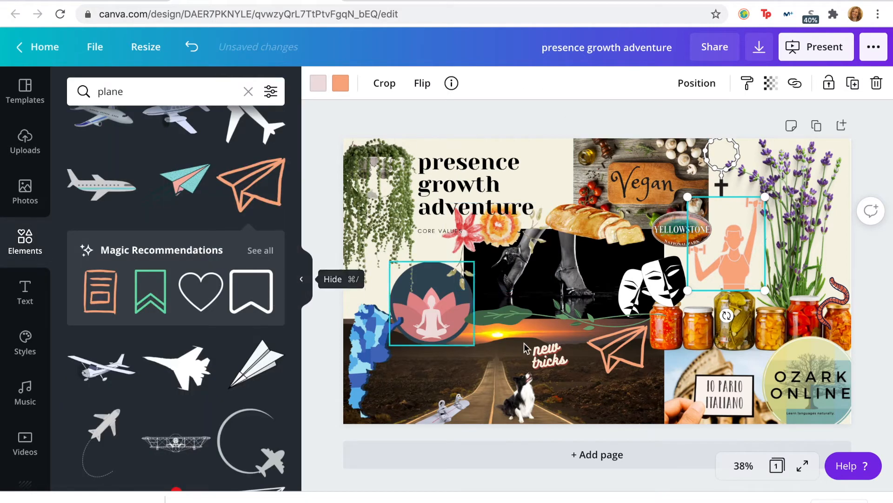
# Step: Shrink the orange paper plane further, keeping it in the road photo's upper right corner beside the jars
pyautogui.click(620, 356)
pyautogui.moveTo(586, 373); pyautogui.dragTo(609, 356)
pyautogui.click(871, 338)
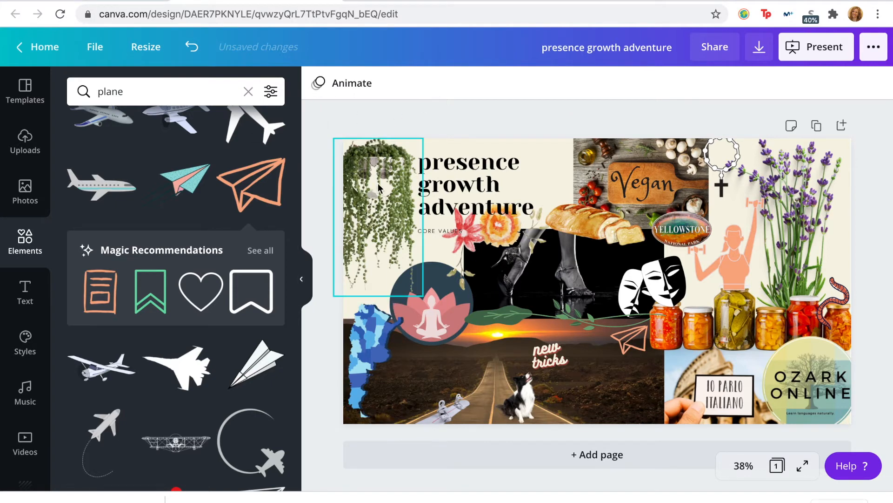
# Step: Check the desktop wallpaper for the life-purpose wording, then add the "Work like you don't need the money" quote text design to the page
pyautogui.hotkey('ctrl', 'Up')
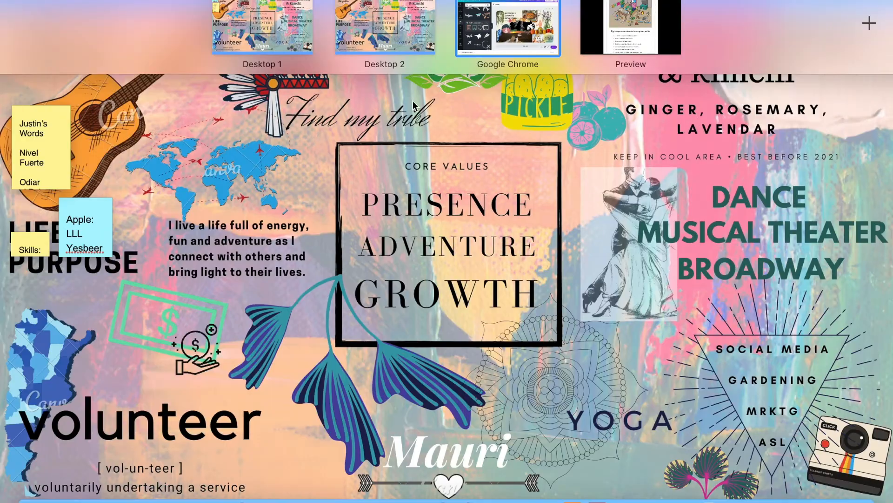
pyautogui.click(515, 26)
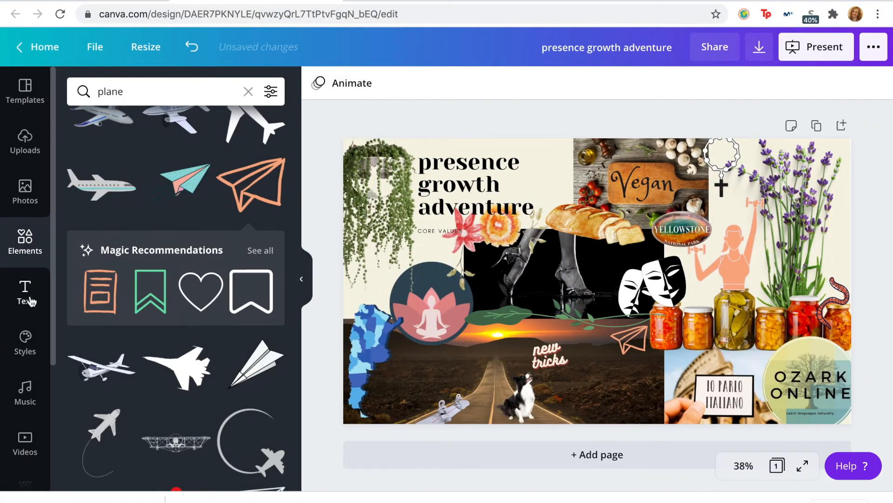
pyautogui.click(31, 301)
pyautogui.scroll(-10, 160, 339)
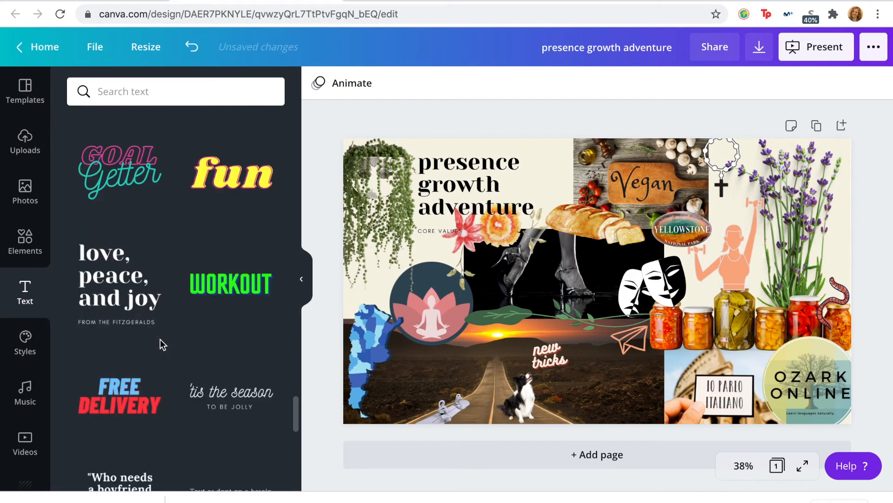
pyautogui.scroll(-10, 160, 342)
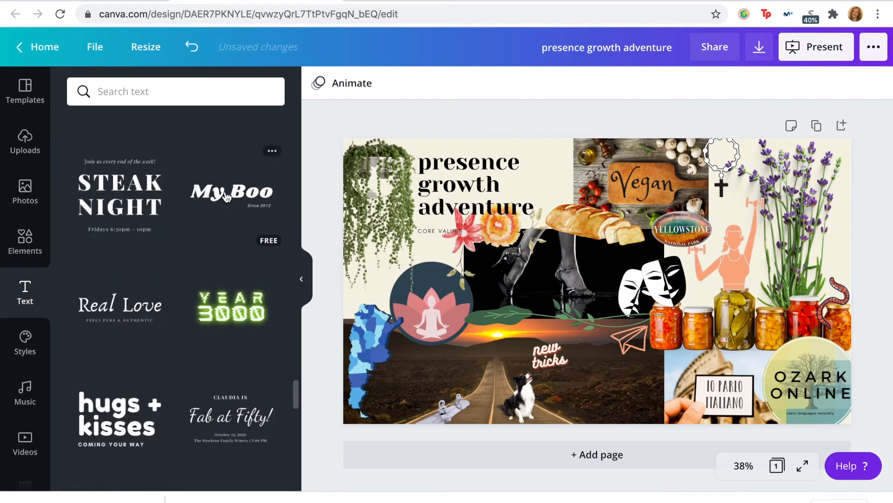
pyautogui.scroll(-10, 226, 195)
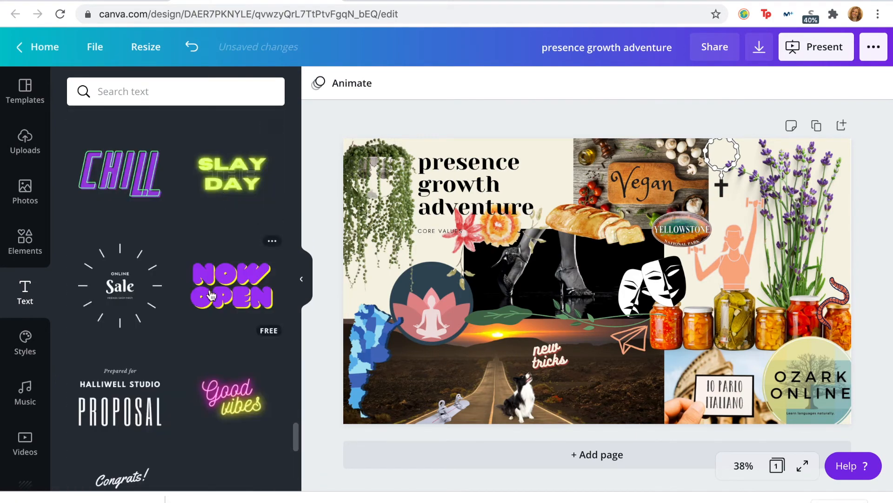
pyautogui.scroll(-4, 210, 295)
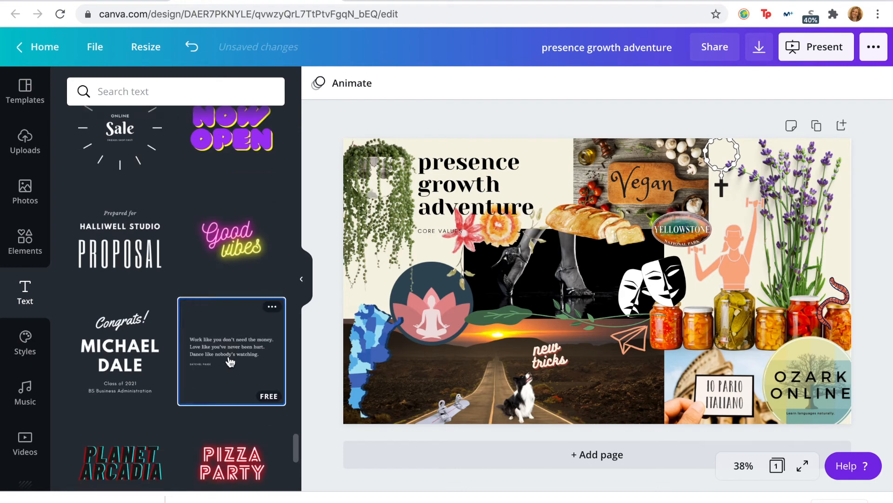
pyautogui.click(230, 361)
# Step: Replace the quote's main text with "I live a life full of energy, fun and adventure", consulting the desktop wallpaper for the wording
pyautogui.tripleClick(545, 283)
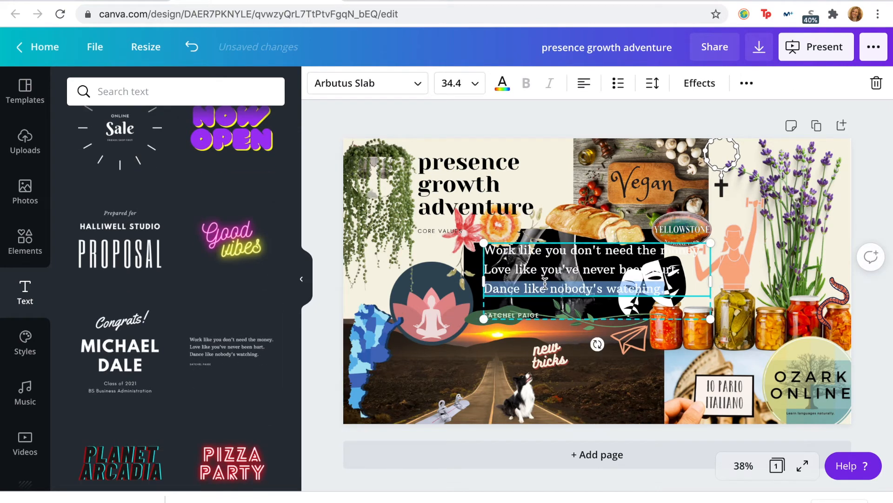
pyautogui.hotkey('ctrl', 'a')
pyautogui.write('I live a life ful')
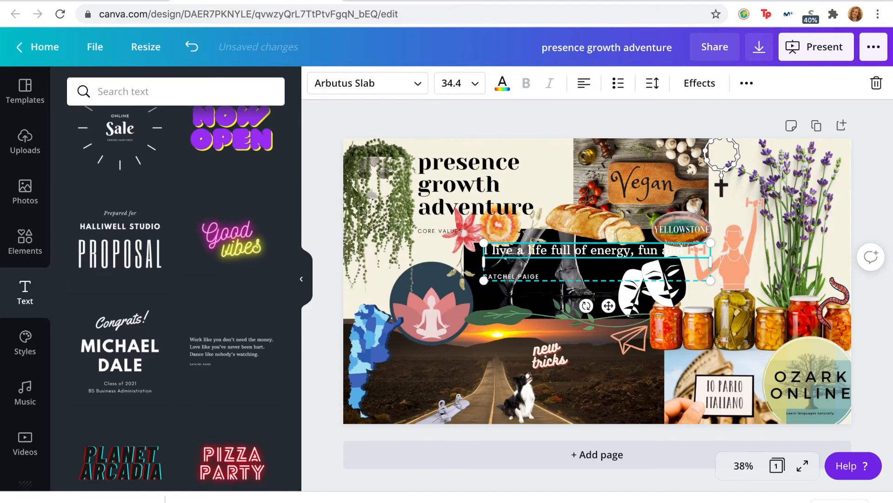
pyautogui.hotkey('ctrl', 'Up')
pyautogui.click(519, 49)
pyautogui.write('dventure as')
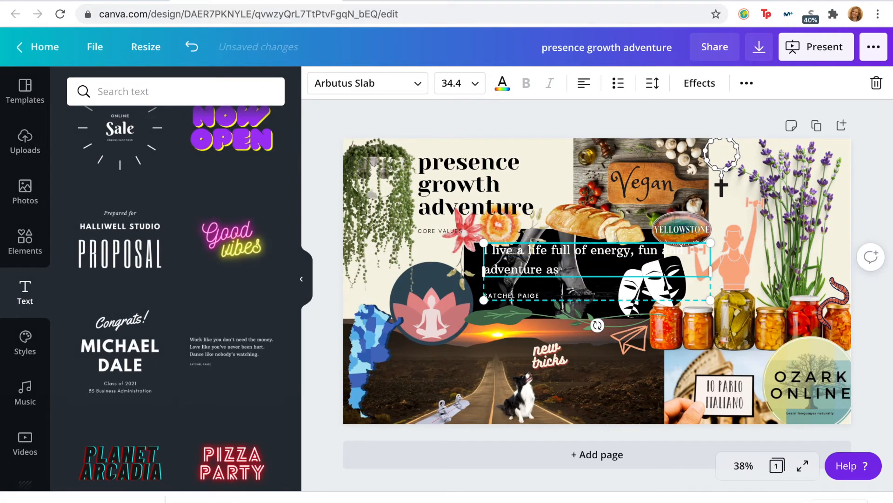
pyautogui.write(' I')
# Step: Continue the quote with "as I connect with others and bring light to their lives.", copying the wording from the desktop wallpaper
pyautogui.hotkey('ctrl', 'Up')
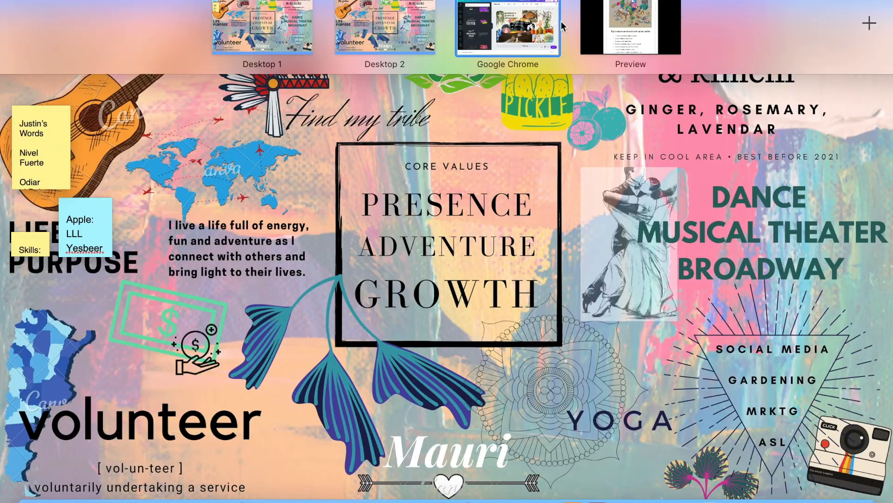
pyautogui.click(540, 34)
pyautogui.write('connect with others an')
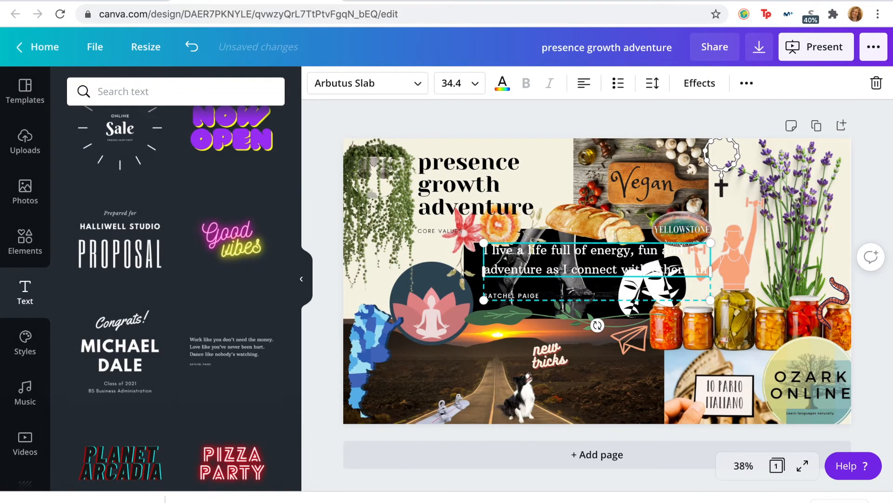
pyautogui.write('d')
pyautogui.hotkey('ctrl', 'Up')
pyautogui.click(494, 37)
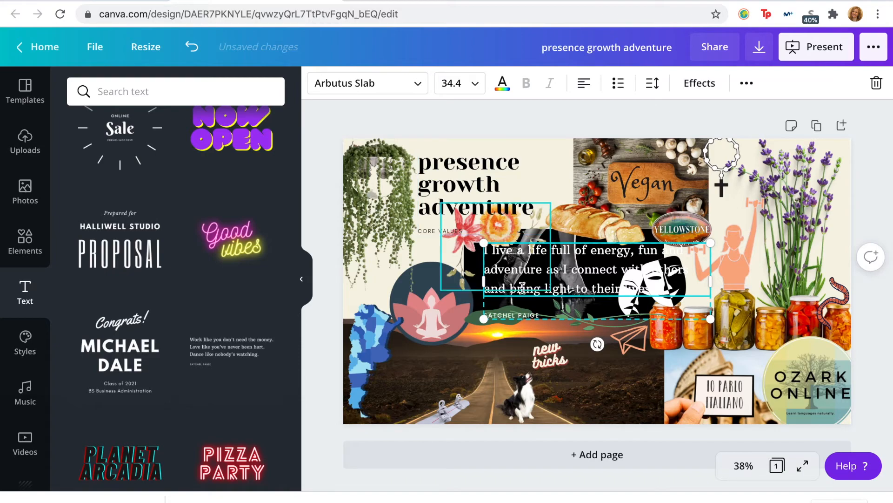
# Step: Replace the attribution line beneath the quote with "LIFE'S PURPOSE"
pyautogui.click(516, 312)
pyautogui.hotkey('ctrl', 'Up')
pyautogui.hotkey('ctrl', 'Up')
pyautogui.write("LIFE'S PURPOSE")
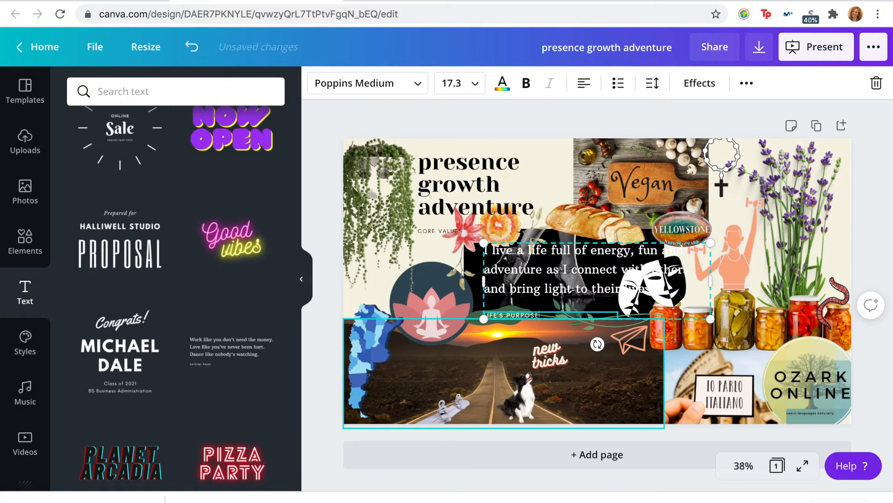
# Step: Shrink the life-purpose quote to font size 21.8 and move it down onto the road photo
pyautogui.click(579, 271)
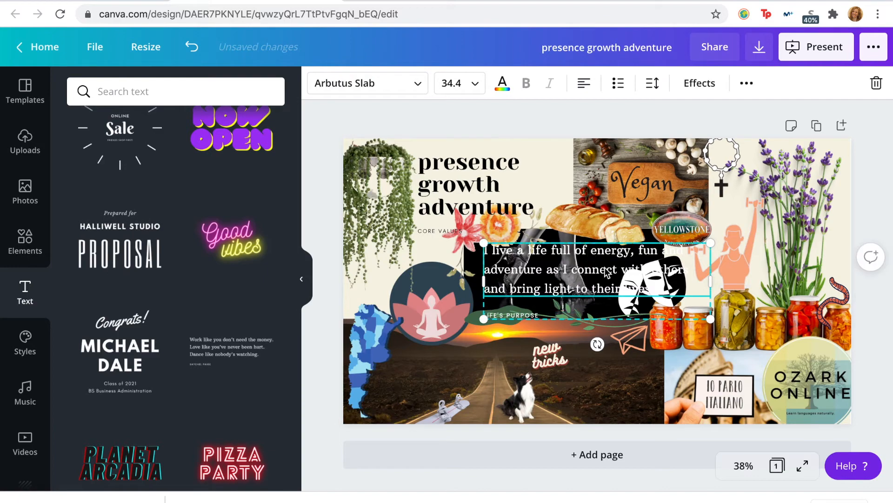
pyautogui.moveTo(483, 243); pyautogui.dragTo(518, 255)
pyautogui.moveTo(580, 283); pyautogui.dragTo(489, 359)
pyautogui.moveTo(440, 340); pyautogui.dragTo(474, 354)
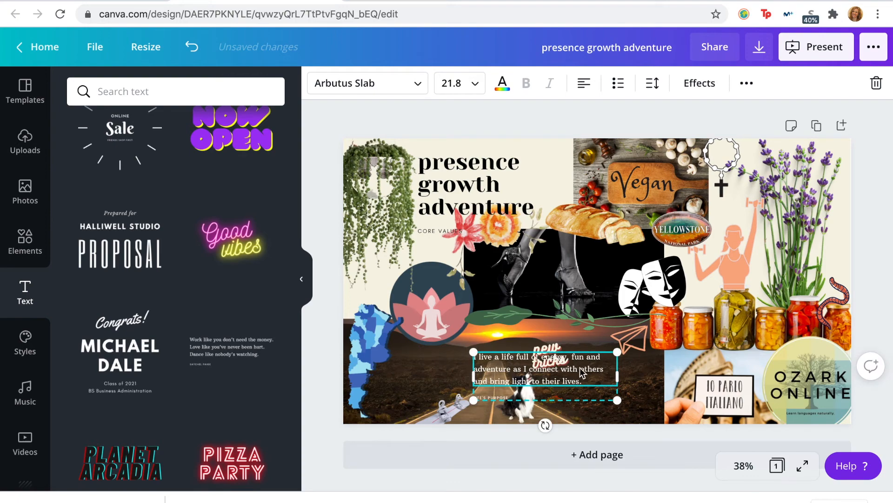
# Step: Reduce the quote to font size 19 and place it between the blue map and the "new tricks" text, above the grey cut-out
pyautogui.moveTo(605, 387); pyautogui.dragTo(515, 379)
pyautogui.moveTo(390, 352); pyautogui.dragTo(400, 353)
pyautogui.moveTo(462, 361); pyautogui.dragTo(453, 361)
pyautogui.click(609, 367)
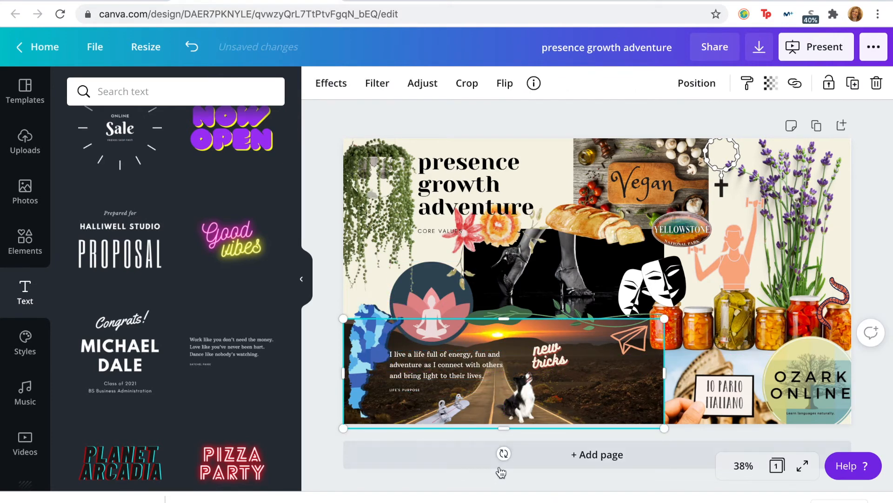
pyautogui.moveTo(420, 390); pyautogui.dragTo(404, 393)
pyautogui.click(633, 417)
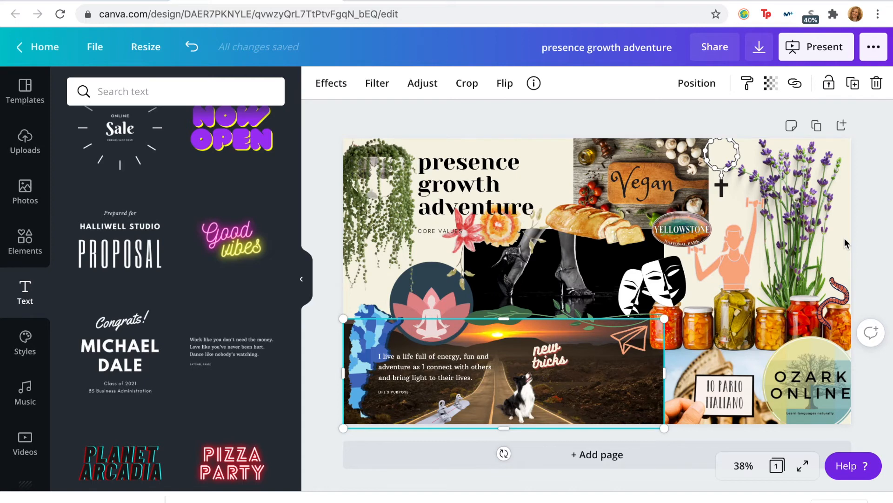
# Step: Enlarge the life-purpose quote slightly to font size 20 on the road photo and deselect it
pyautogui.click(375, 354)
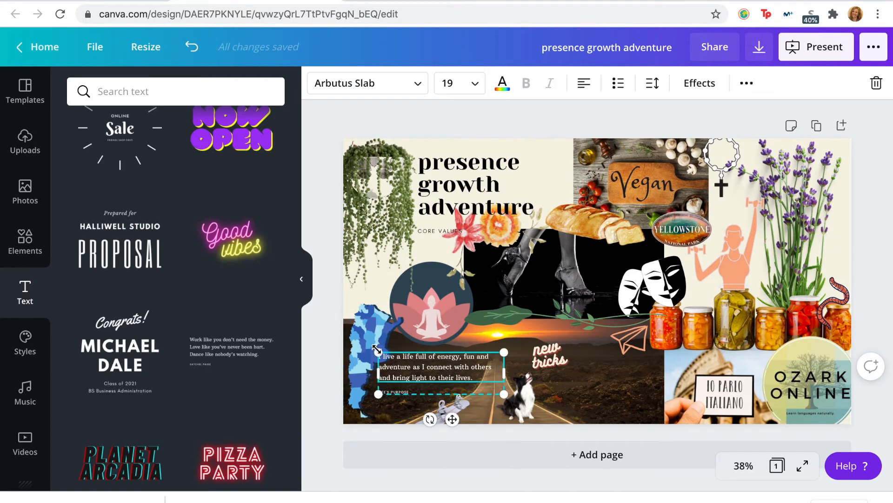
pyautogui.moveTo(377, 349); pyautogui.dragTo(370, 347)
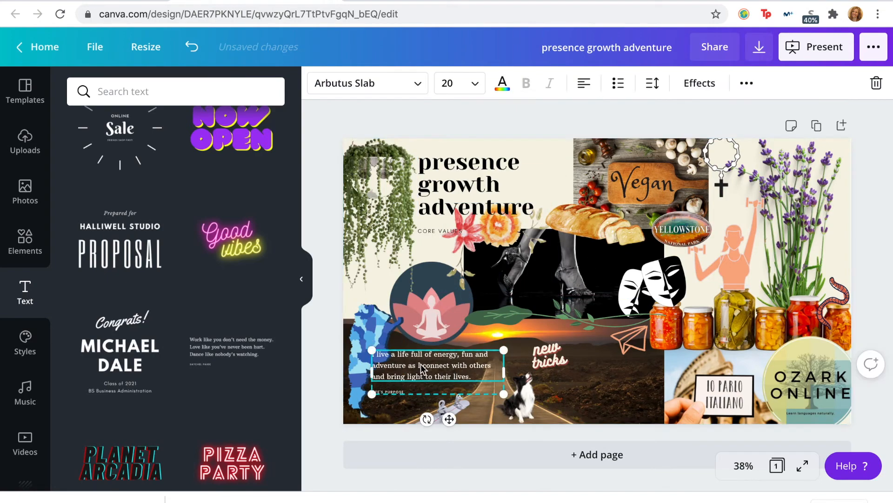
pyautogui.click(554, 142)
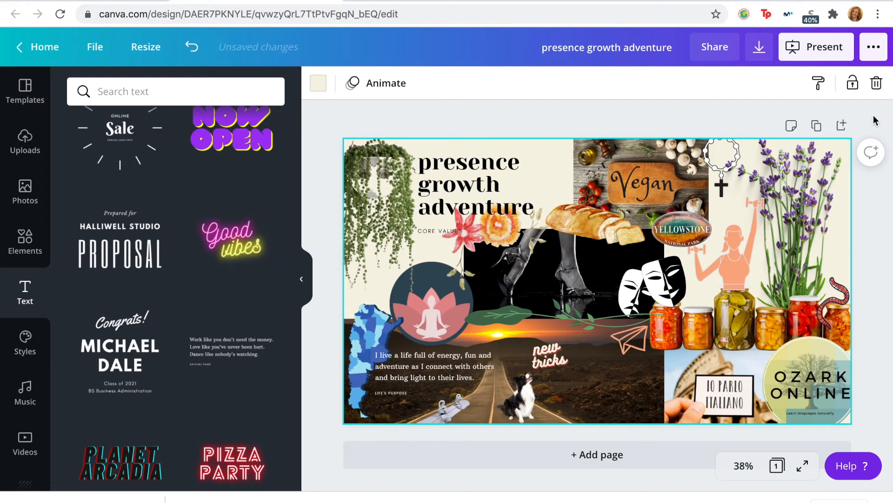
# Step: Check the design at 100% and Fill zoom, and return to the Fit view of the whole page
pyautogui.click(302, 287)
pyautogui.click(743, 466)
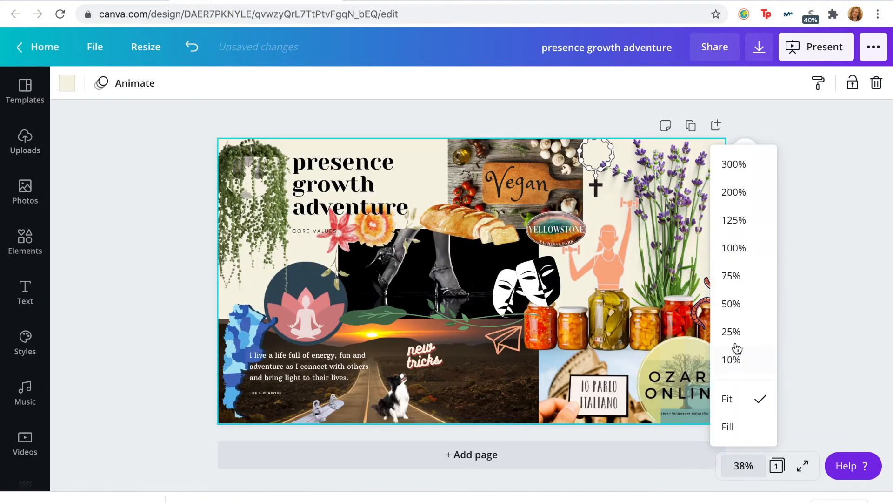
pyautogui.click(745, 243)
pyautogui.click(743, 465)
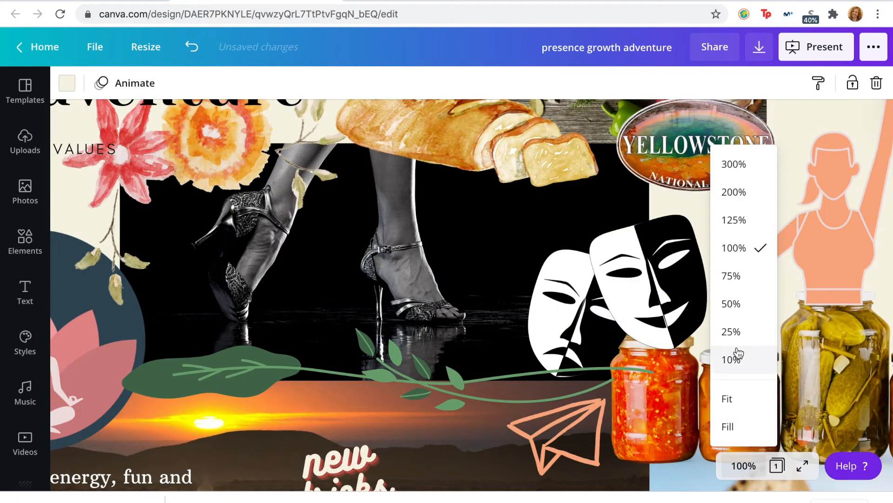
pyautogui.click(737, 425)
pyautogui.click(744, 466)
pyautogui.click(732, 398)
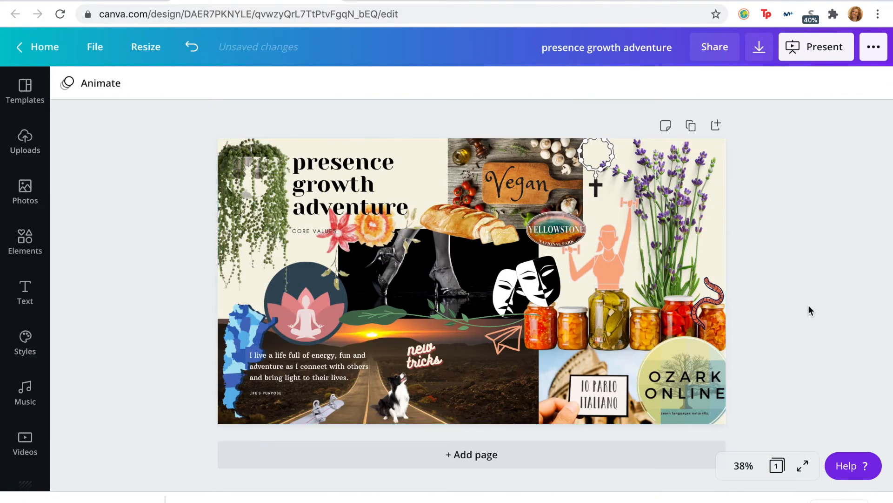
# Step: Nudge the life-purpose quote on the road photo, and shift the dog and the "new tricks" text to the photo's right end
pyautogui.moveTo(308, 378)
pyautogui.mouseDown()
pyautogui.moveTo(621, 246)
pyautogui.moveTo(533, 325)
pyautogui.moveTo(308, 378)
pyautogui.mouseUp()
pyautogui.moveTo(372, 393); pyautogui.dragTo(503, 387)
pyautogui.moveTo(577, 307); pyautogui.dragTo(490, 389)
pyautogui.moveTo(507, 342)
pyautogui.mouseDown()
pyautogui.moveTo(387, 355)
pyautogui.moveTo(486, 364)
pyautogui.moveTo(505, 355)
pyautogui.mouseUp()
# Step: Move the paper plane onto the Italian sign photo, beside the Ozark Online logo
pyautogui.moveTo(401, 342); pyautogui.dragTo(630, 358)
pyautogui.click(796, 220)
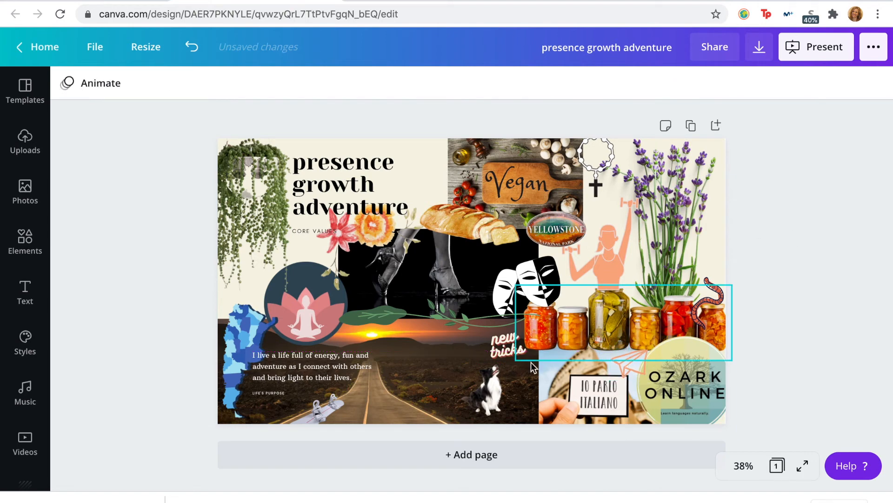
pyautogui.moveTo(639, 369); pyautogui.dragTo(644, 370)
pyautogui.click(824, 251)
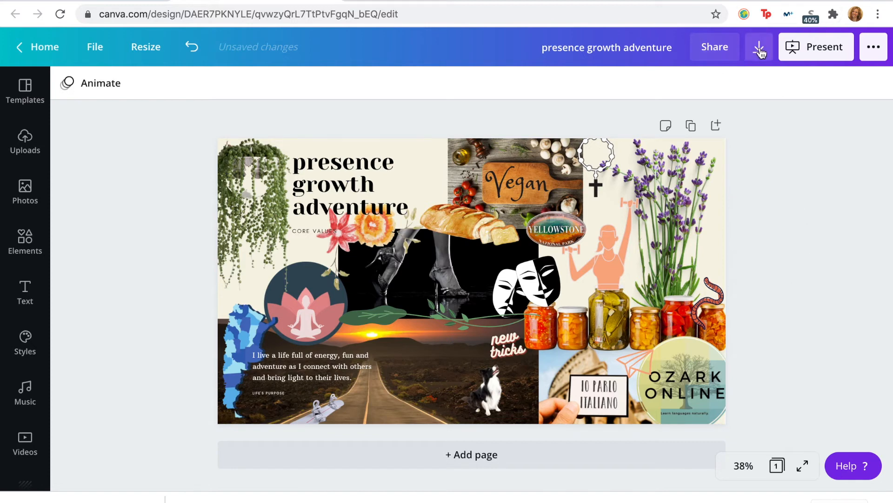
# Step: Rename the design as "Vision Board 2021"
pyautogui.click(594, 47)
pyautogui.write('Vision Board 2021')
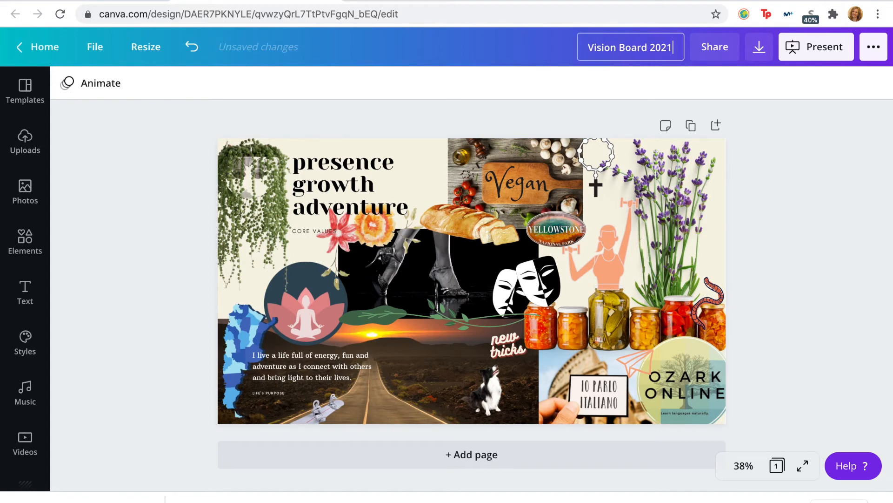
pyautogui.click(785, 148)
# Step: Search the elements for "family" and add the graphic of two cupped hands around a heart to the page
pyautogui.click(48, 233)
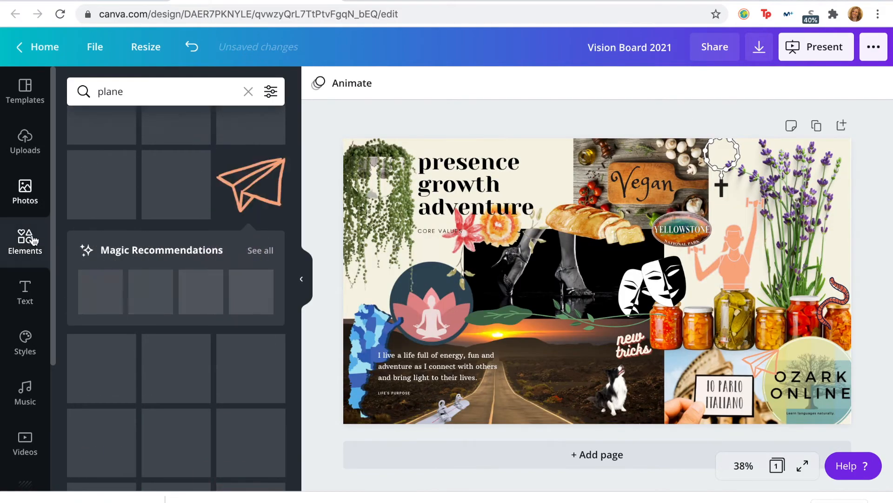
pyautogui.click(144, 93)
pyautogui.press('BackSpace')
pyautogui.press('BackSpace')
pyautogui.press('BackSpace')
pyautogui.press('BackSpace')
pyautogui.press('BackSpace')
pyautogui.write('family')
pyautogui.press('Return')
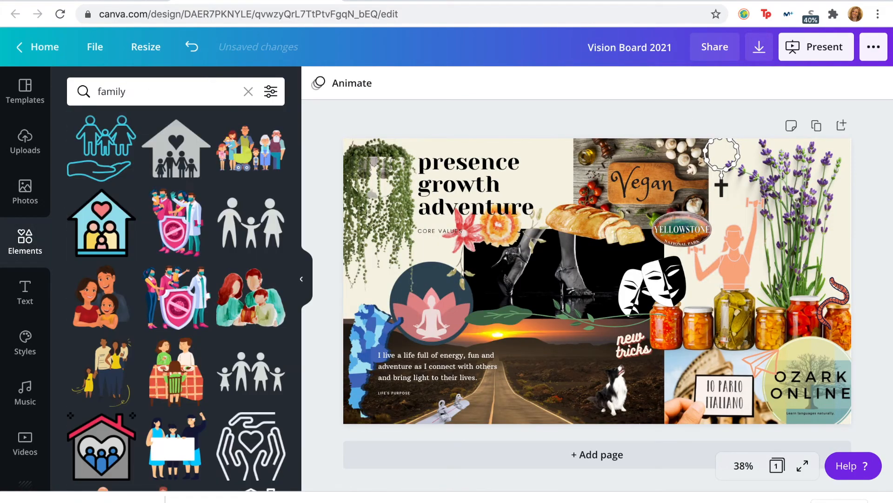
pyautogui.scroll(-10, 166, 216)
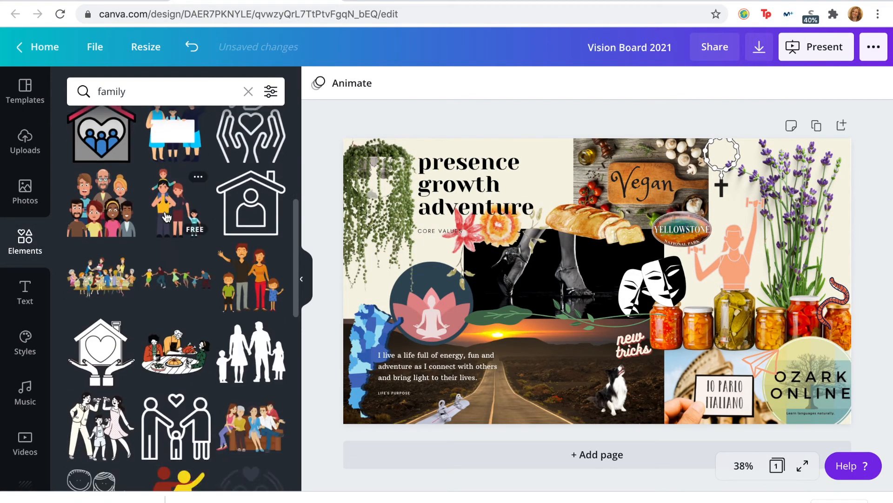
pyautogui.scroll(-2, 167, 216)
pyautogui.scroll(-3, 166, 217)
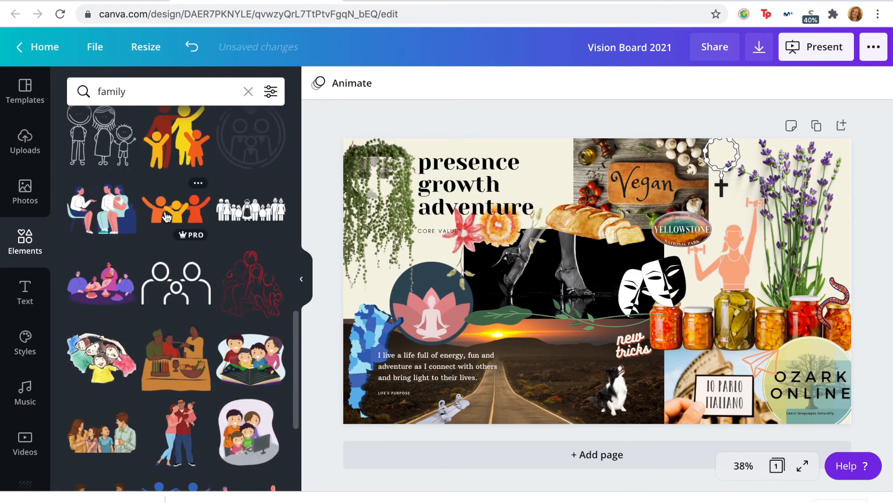
pyautogui.scroll(-6, 166, 218)
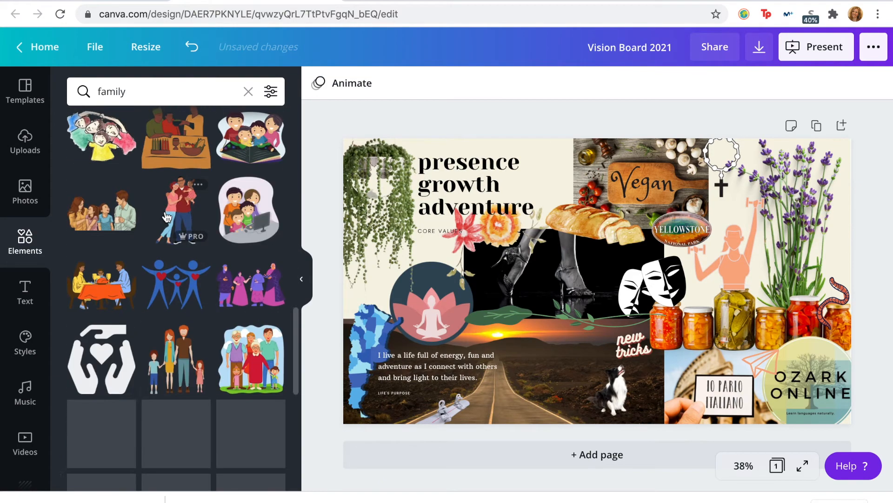
pyautogui.click(104, 277)
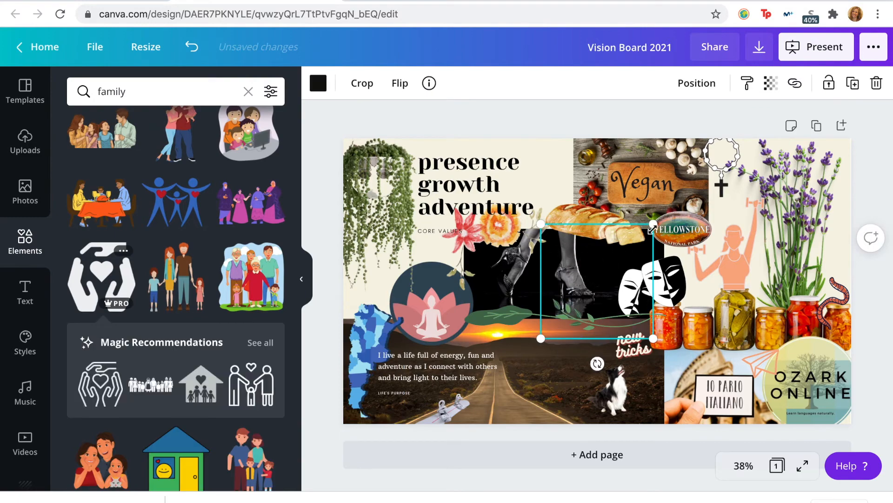
# Step: Recolour the hands graphic pale pink and place it at a small size beside the lotus circle
pyautogui.click(318, 83)
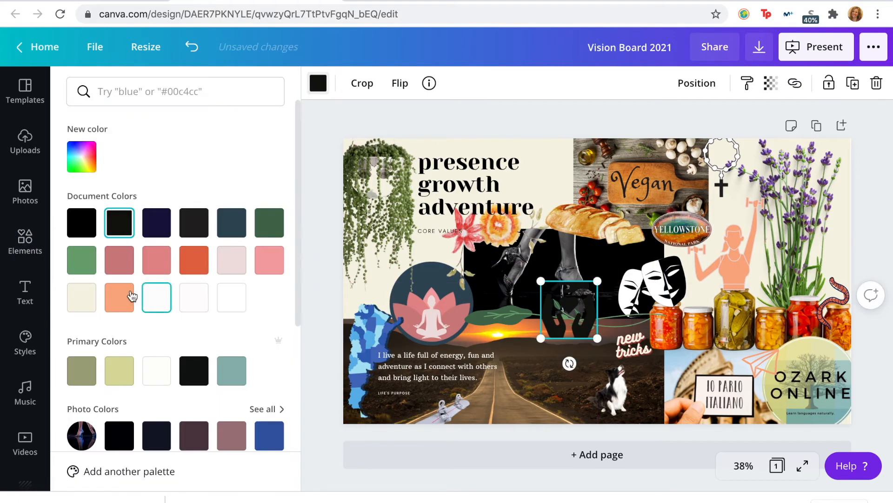
pyautogui.moveTo(597, 281); pyautogui.dragTo(574, 195)
pyautogui.moveTo(550, 233); pyautogui.dragTo(482, 294)
pyautogui.click(514, 84)
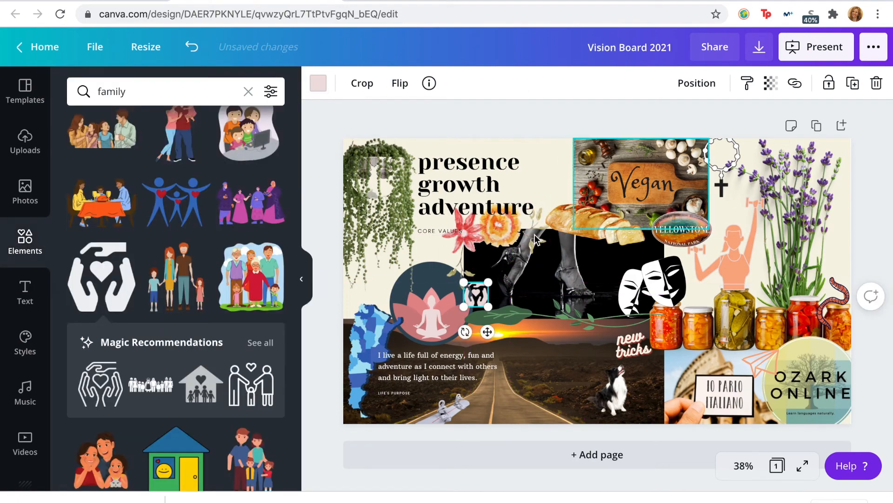
pyautogui.click(567, 150)
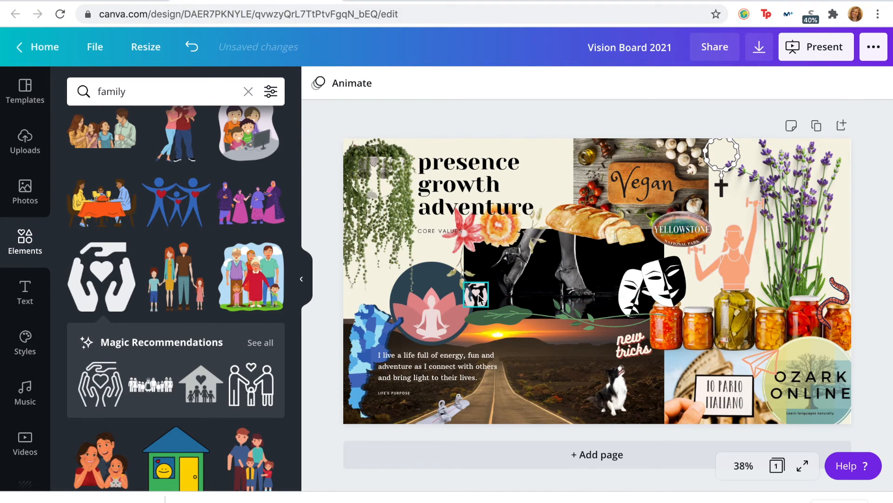
# Step: Move the hands graphic to the road photo's lower corner beside the dog and recolour it cream
pyautogui.moveTo(479, 298); pyautogui.dragTo(702, 296)
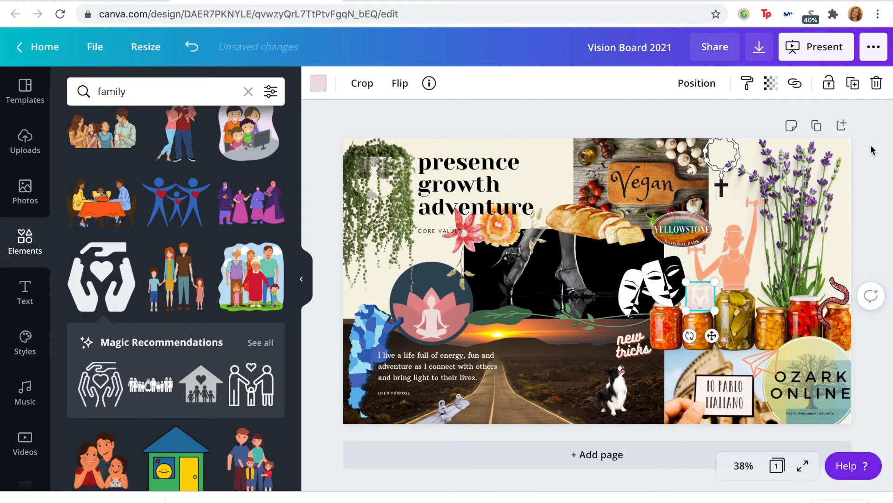
pyautogui.click(782, 371)
pyautogui.moveTo(705, 301); pyautogui.dragTo(661, 415)
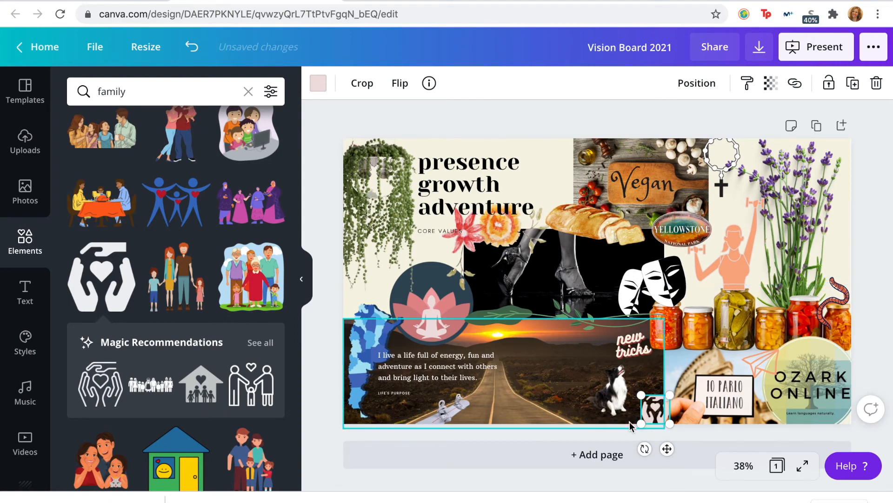
pyautogui.click(318, 82)
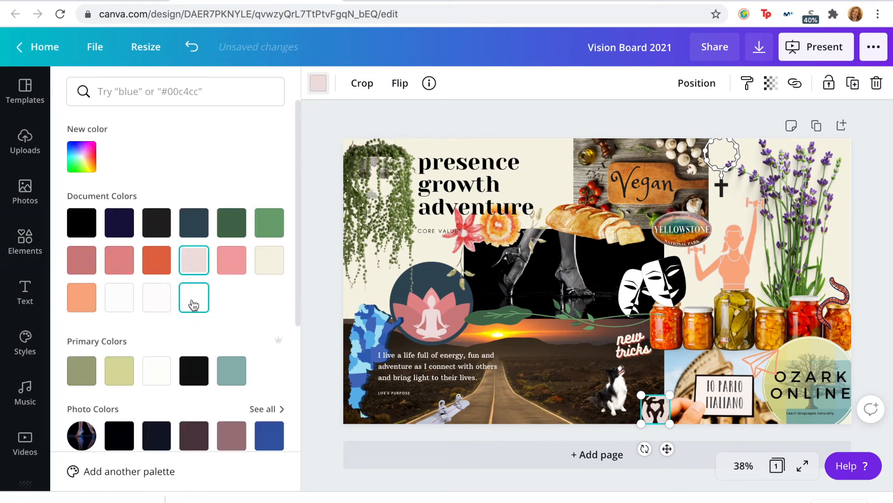
pyautogui.click(269, 260)
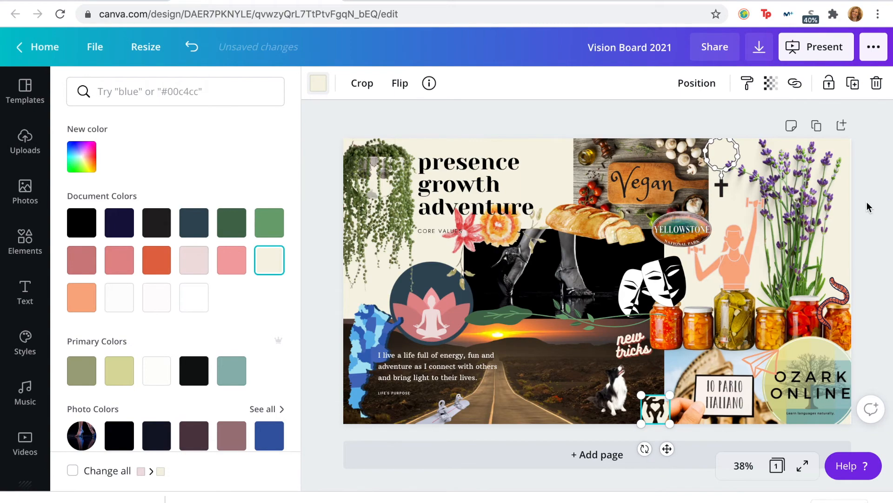
pyautogui.click(554, 363)
pyautogui.click(661, 179)
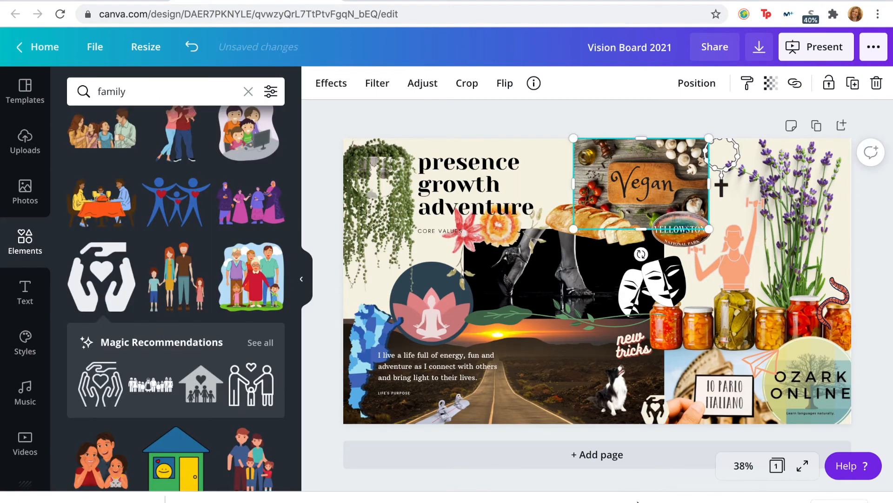
# Step: Enlarge the hands graphic between the dog and the Italian sign
pyautogui.click(663, 409)
pyautogui.moveTo(669, 394); pyautogui.dragTo(692, 387)
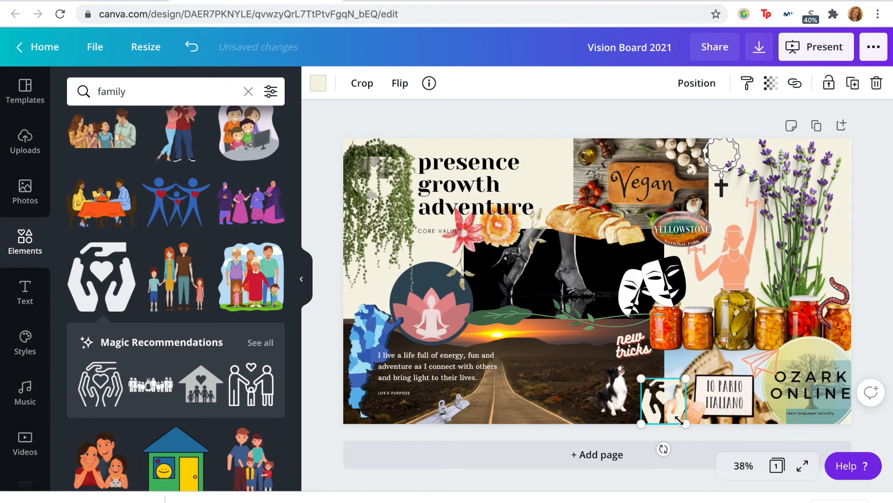
pyautogui.click(379, 219)
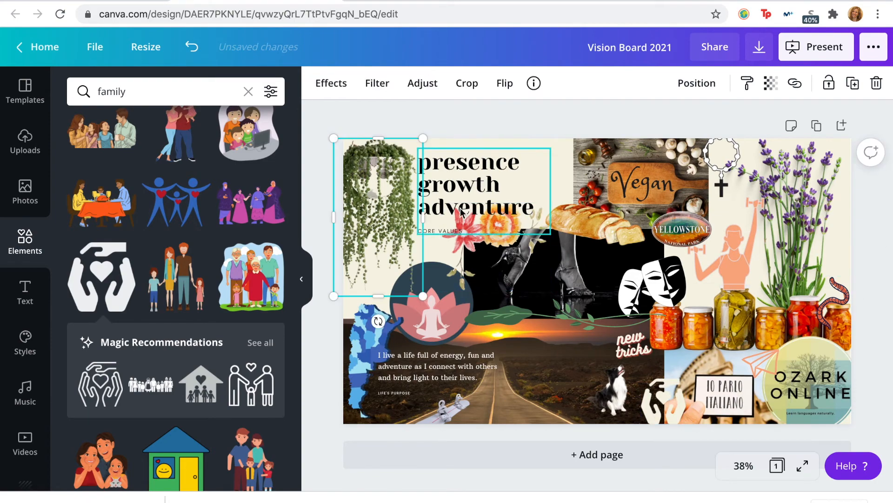
# Step: Try black, teal, pale yellow-green, orange and mid-green on the hands graphic, settling on olive green
pyautogui.click(663, 405)
pyautogui.click(319, 88)
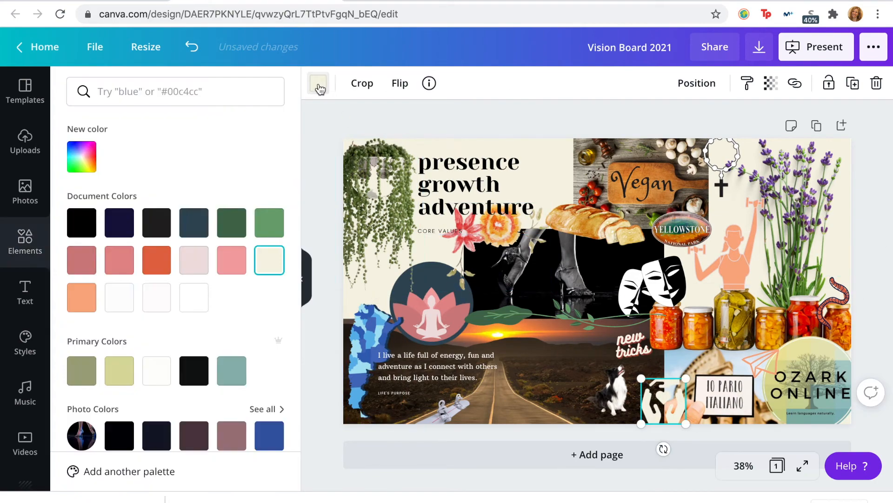
pyautogui.click(157, 231)
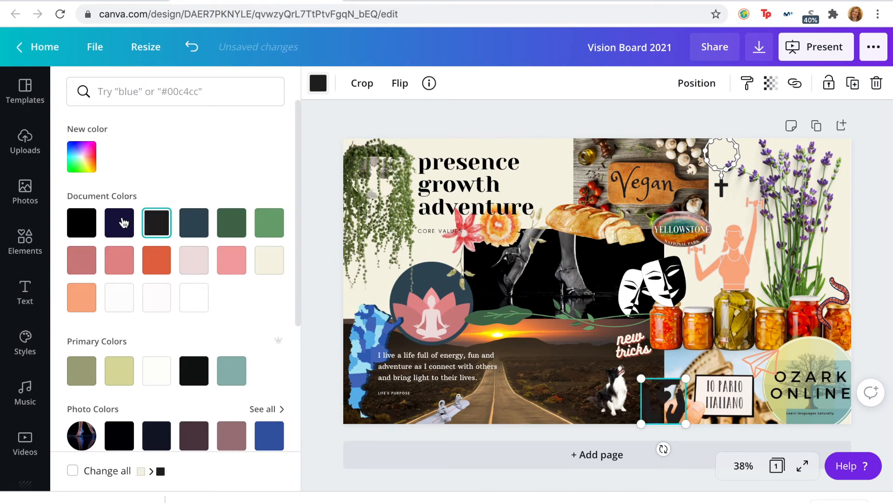
pyautogui.click(232, 370)
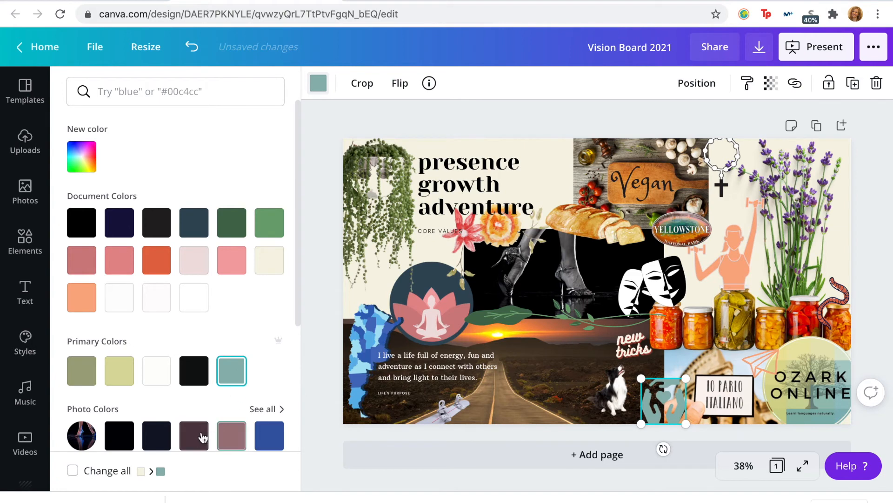
pyautogui.scroll(-4, 203, 437)
pyautogui.click(114, 182)
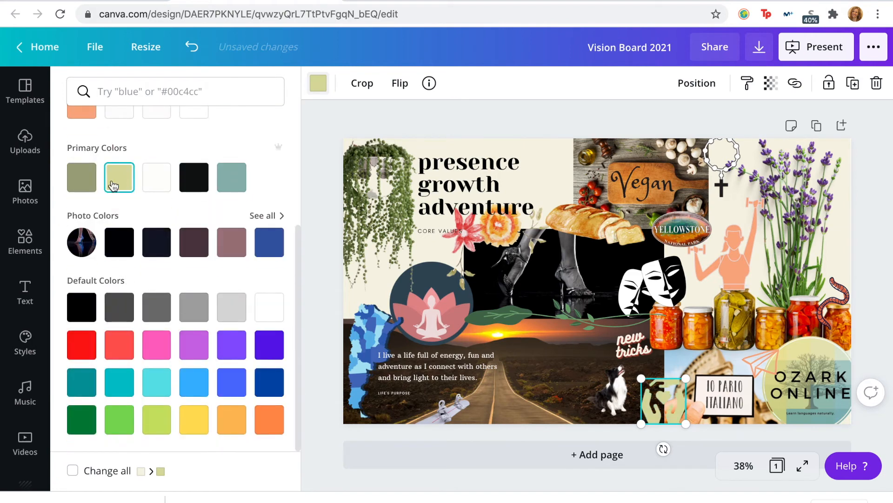
pyautogui.scroll(4, 114, 185)
pyautogui.click(191, 263)
pyautogui.click(80, 297)
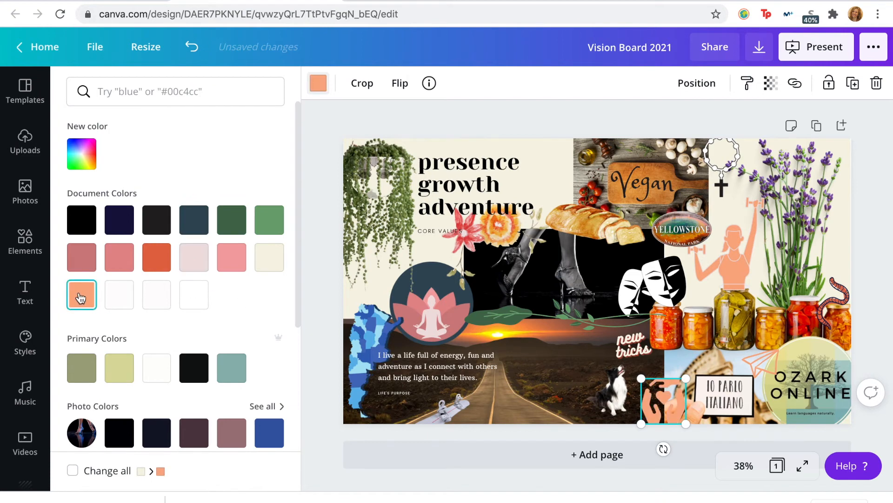
pyautogui.click(271, 219)
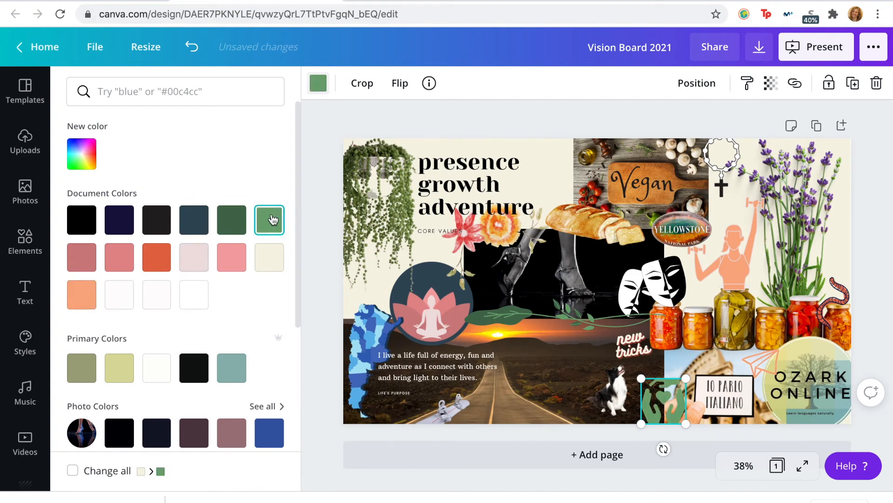
pyautogui.click(232, 220)
pyautogui.click(79, 376)
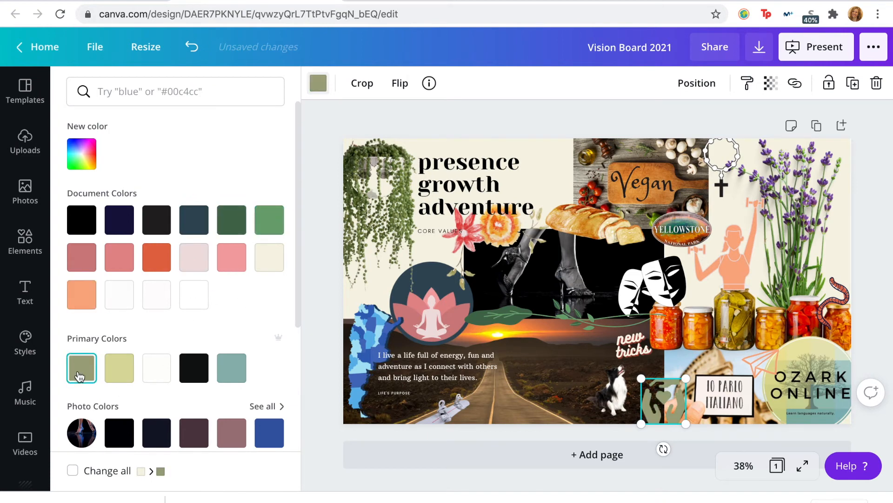
pyautogui.scroll(-4, 148, 299)
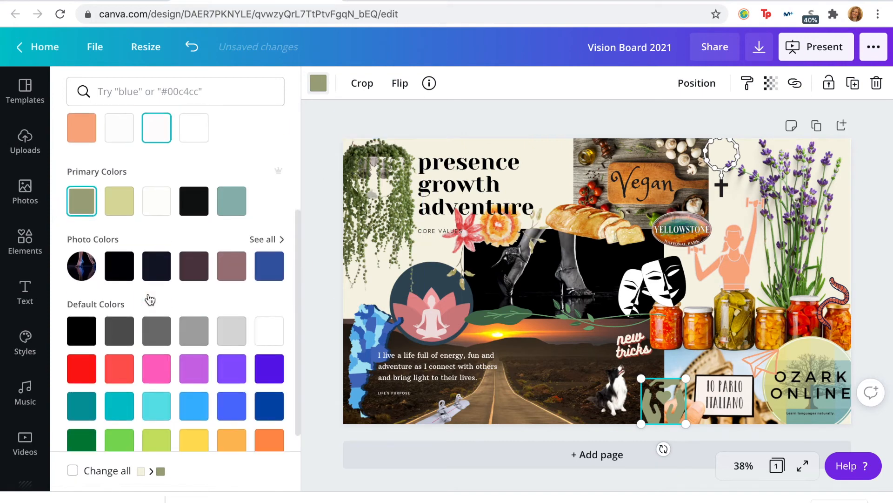
pyautogui.scroll(1, 153, 298)
# Step: Place the hands graphic slightly smaller in the page's upper corner beside the lavender and try a transparency of about 89
pyautogui.moveTo(648, 407); pyautogui.dragTo(815, 173)
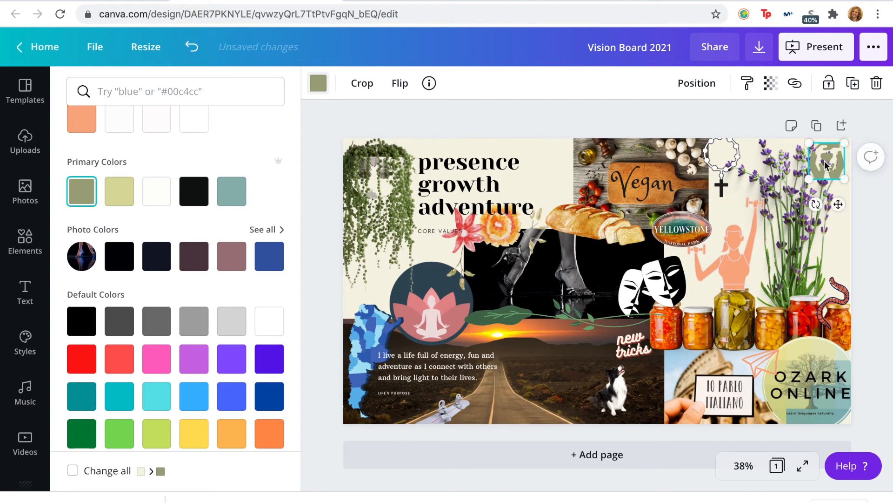
pyautogui.click(769, 86)
pyautogui.moveTo(729, 120)
pyautogui.mouseDown()
pyautogui.moveTo(696, 119)
pyautogui.moveTo(745, 126)
pyautogui.mouseUp()
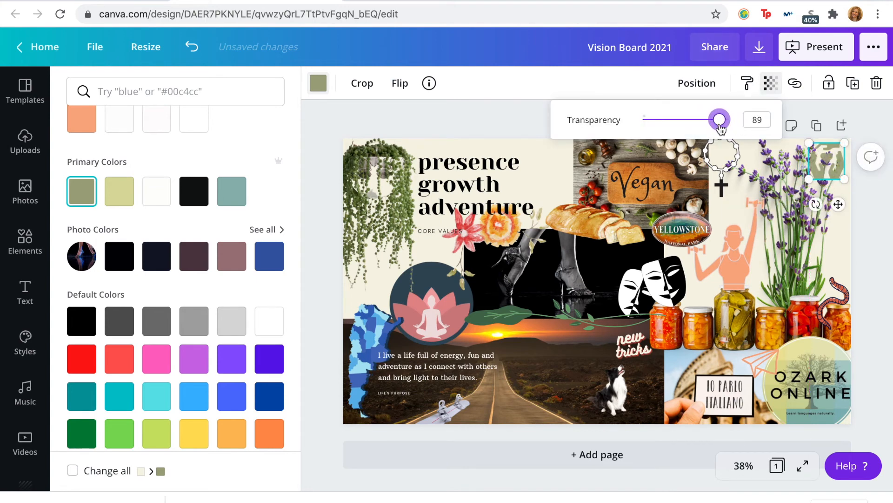
# Step: Move the hands graphic back between the dog and the Italian sign and set its transparency to 96
pyautogui.moveTo(834, 157); pyautogui.dragTo(667, 403)
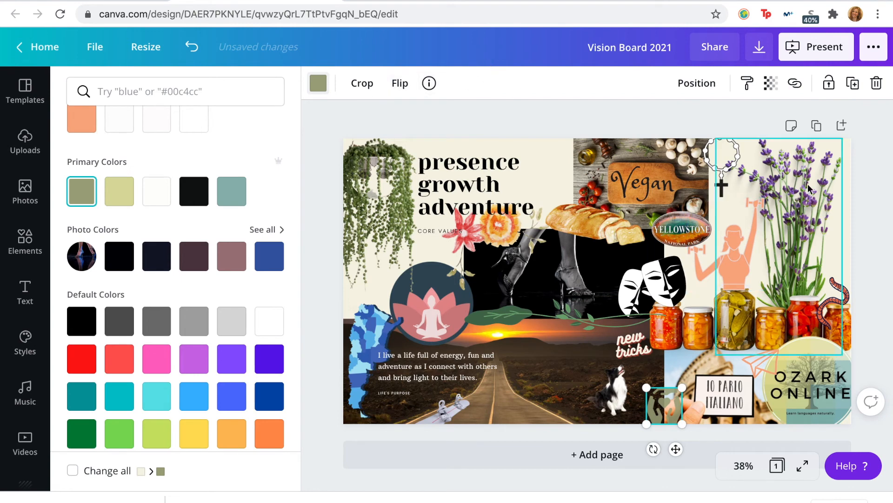
pyautogui.click(723, 148)
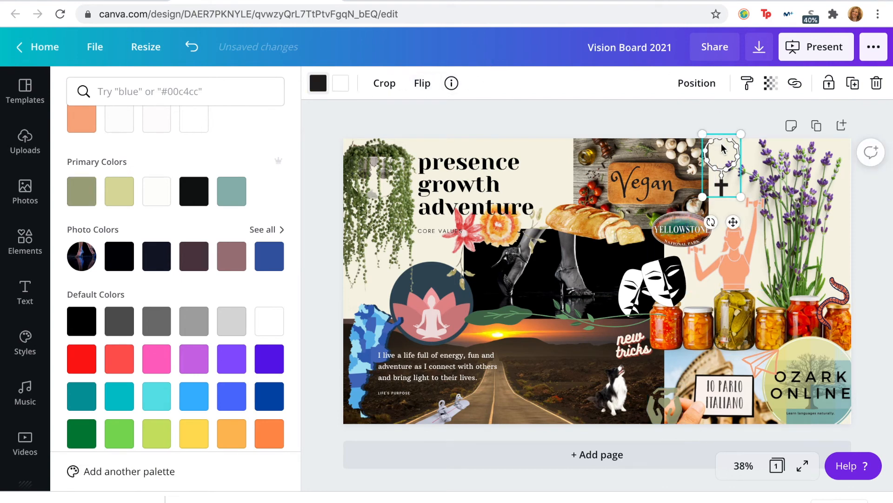
pyautogui.click(665, 405)
pyautogui.click(771, 84)
pyautogui.moveTo(717, 122); pyautogui.dragTo(727, 133)
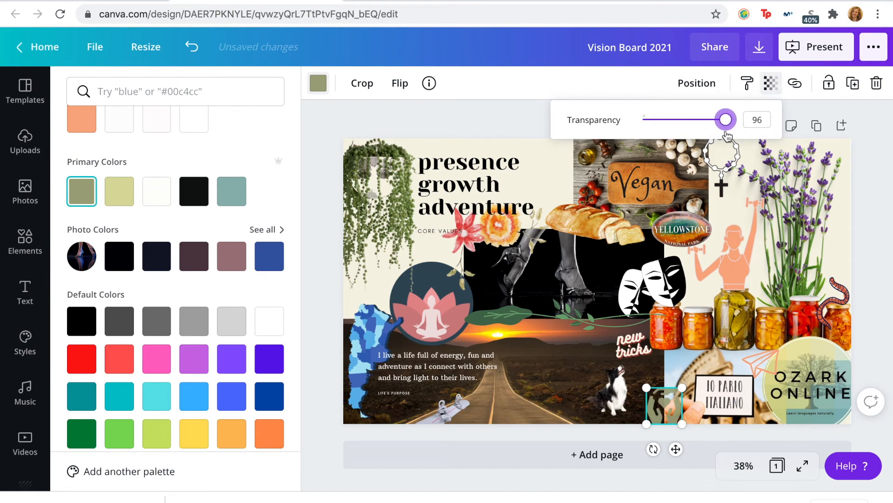
# Step: Try black on the hands graphic and undo the colour change
pyautogui.click(642, 86)
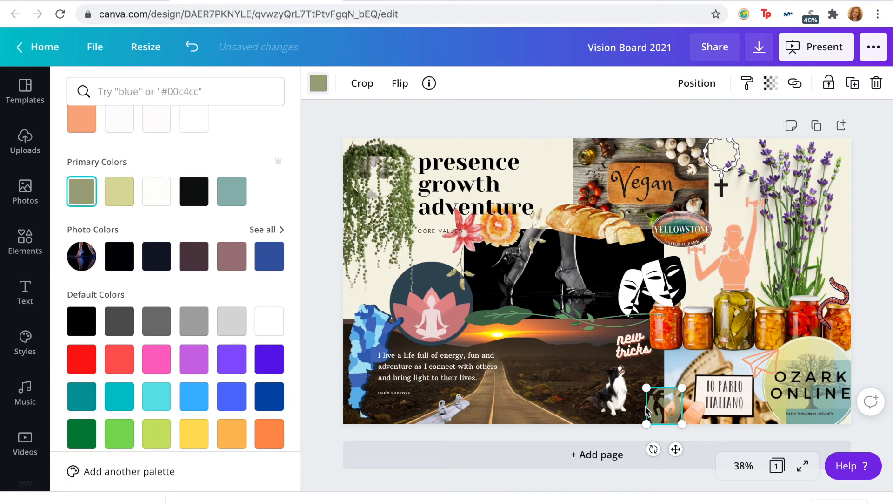
pyautogui.click(119, 255)
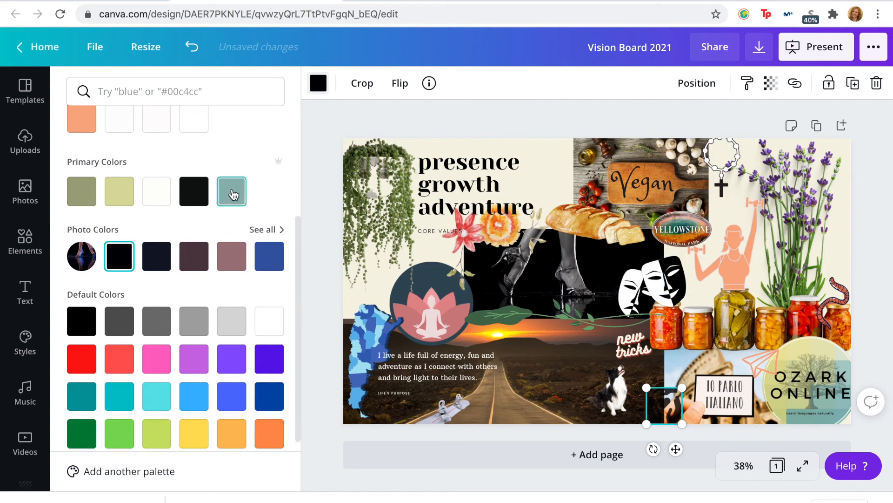
pyautogui.click(199, 57)
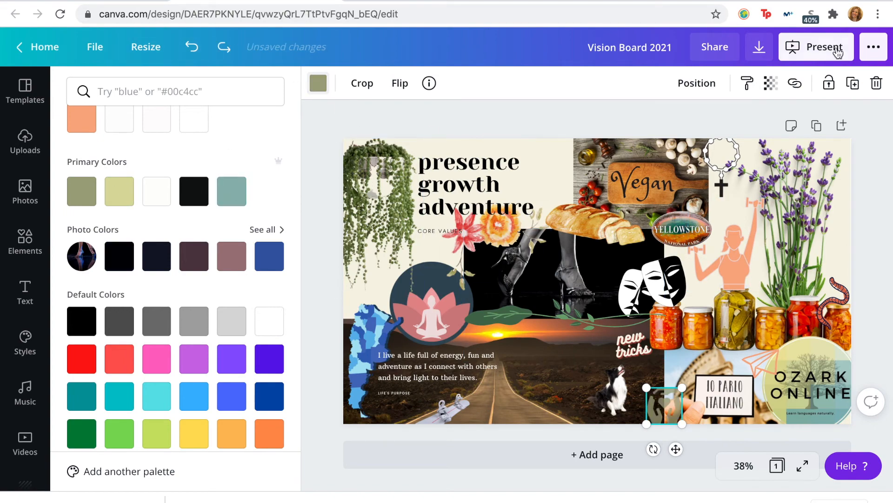
pyautogui.click(735, 116)
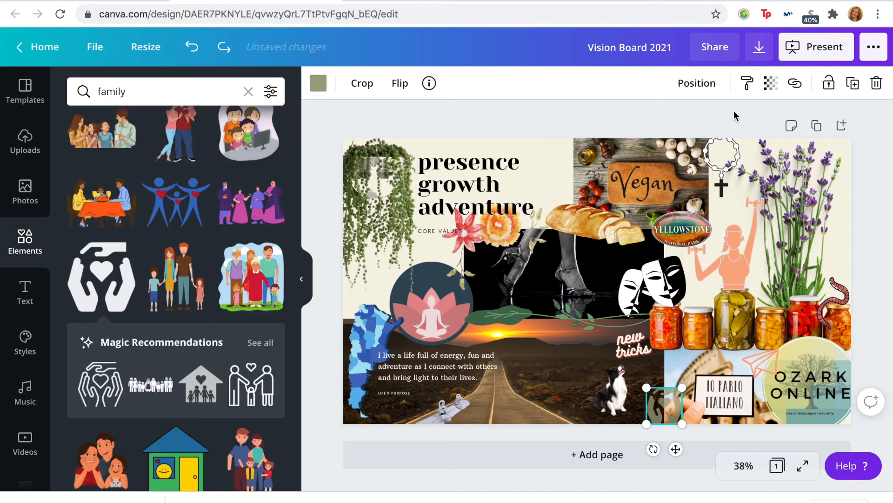
# Step: Narrow the sunset road photo from its right edge, opening a gap beside the Italian sign photo
pyautogui.click(743, 466)
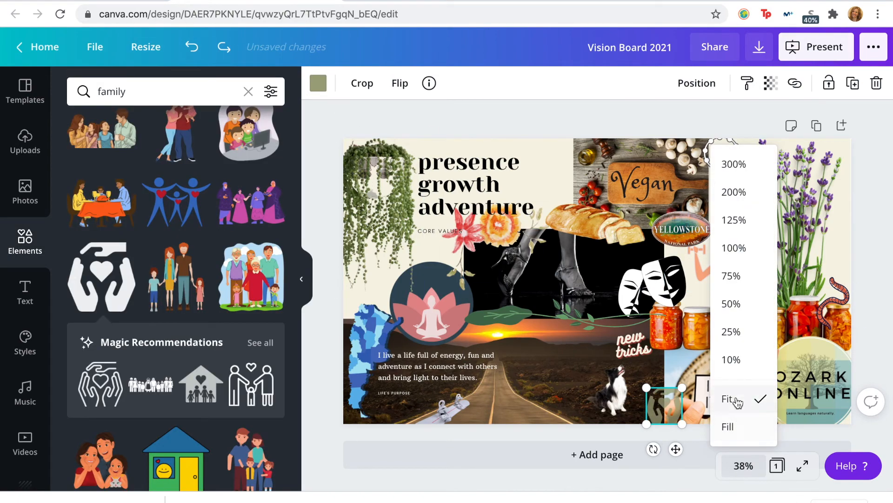
pyautogui.click(736, 427)
pyautogui.click(304, 283)
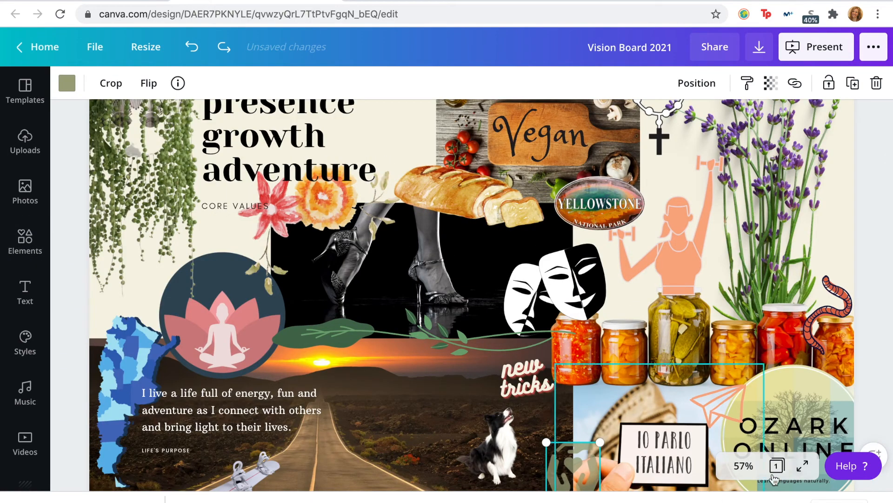
pyautogui.click(743, 500)
pyautogui.click(740, 439)
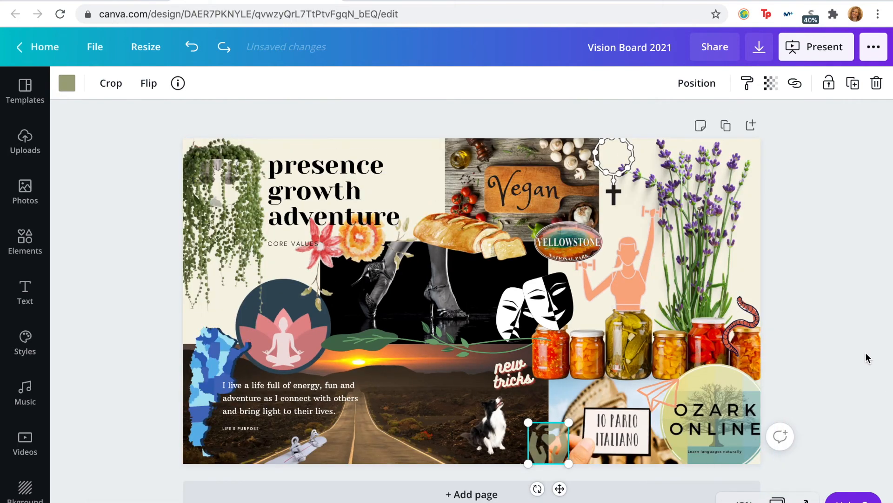
pyautogui.click(441, 409)
pyautogui.moveTo(549, 406); pyautogui.dragTo(412, 429)
# Step: Move the "new tricks" text and dog onto the narrowed road photo, and raise the hands graphic to the Italian photo's upper-left corner
pyautogui.moveTo(517, 372); pyautogui.dragTo(463, 383)
pyautogui.click(514, 460)
pyautogui.moveTo(552, 449); pyautogui.dragTo(548, 396)
pyautogui.click(846, 325)
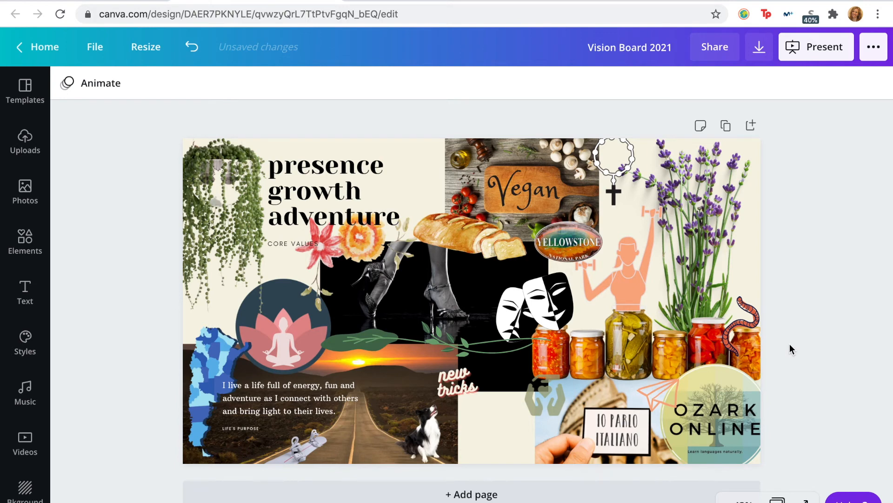
# Step: Undo the road photo rearrangement and redo it to compare the two layouts
pyautogui.hotkey('ctrl', 'z')
pyautogui.hotkey('ctrl', 'z')
pyautogui.hotkey('ctrl', 'z')
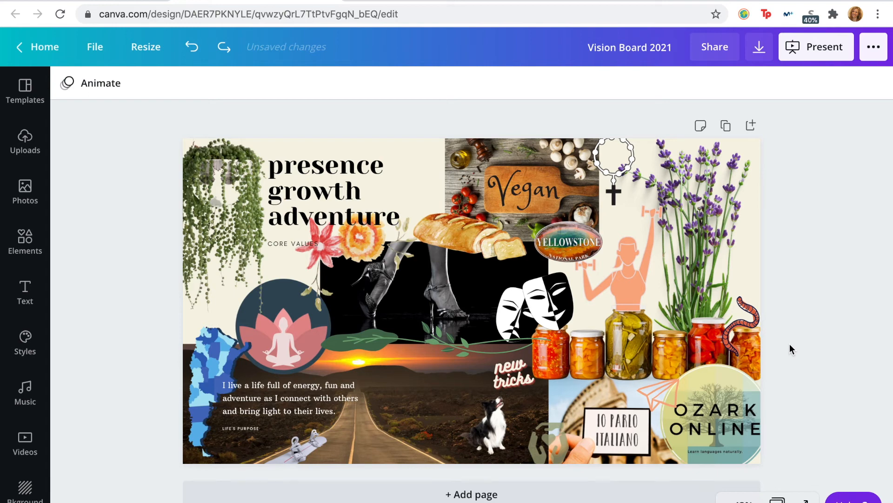
pyautogui.click(229, 49)
pyautogui.click(229, 49)
pyautogui.click(229, 49)
pyautogui.click(229, 48)
pyautogui.click(229, 49)
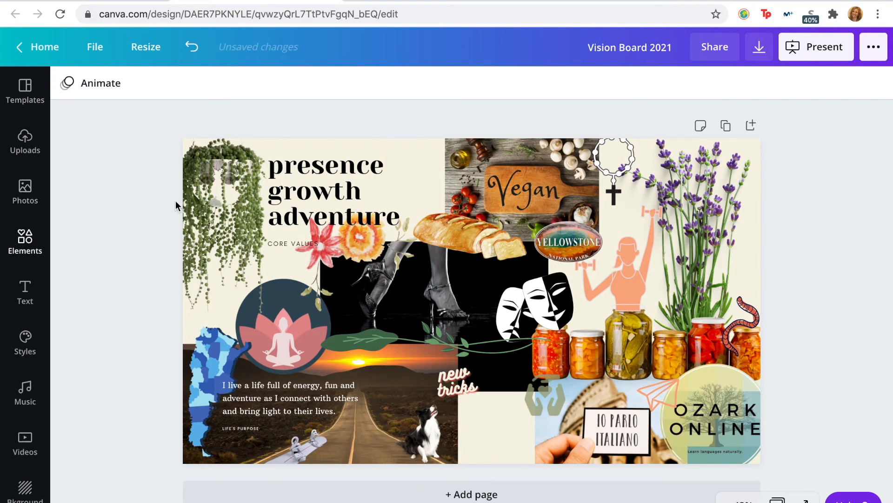
# Step: Search the elements for "finances" and add the green cash graphic with gear and coins to the gap beside the dog
pyautogui.click(22, 230)
pyautogui.click(180, 93)
pyautogui.write('finances')
pyautogui.press('Return')
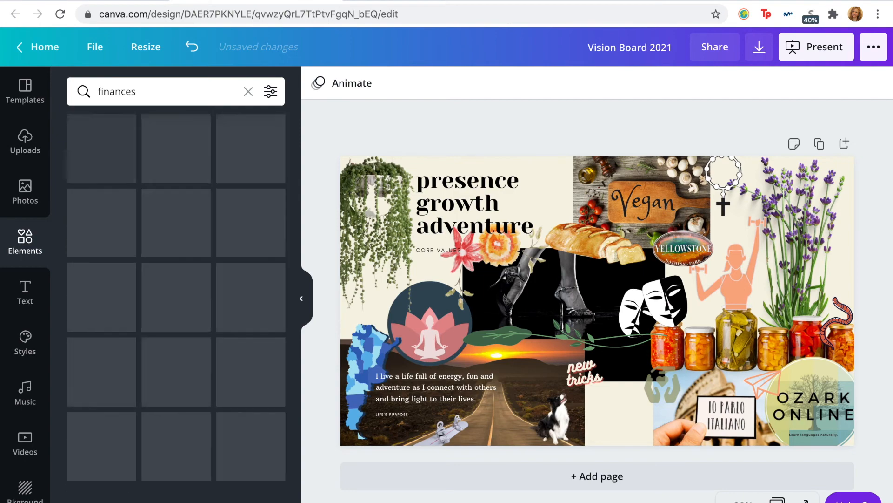
pyautogui.scroll(-8, 99, 459)
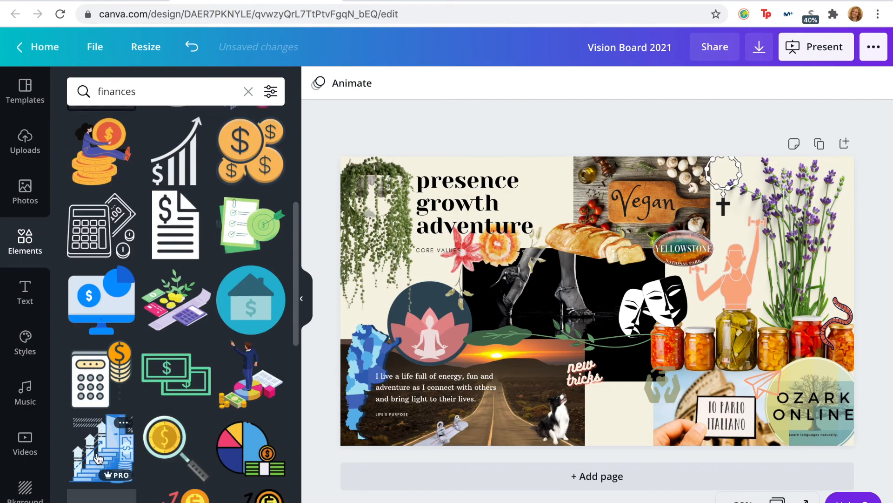
pyautogui.scroll(-8, 141, 429)
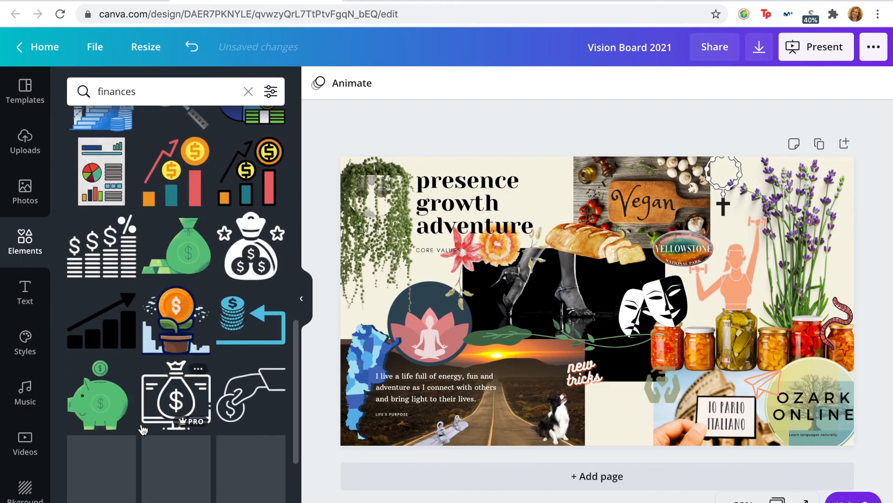
pyautogui.scroll(-10, 143, 429)
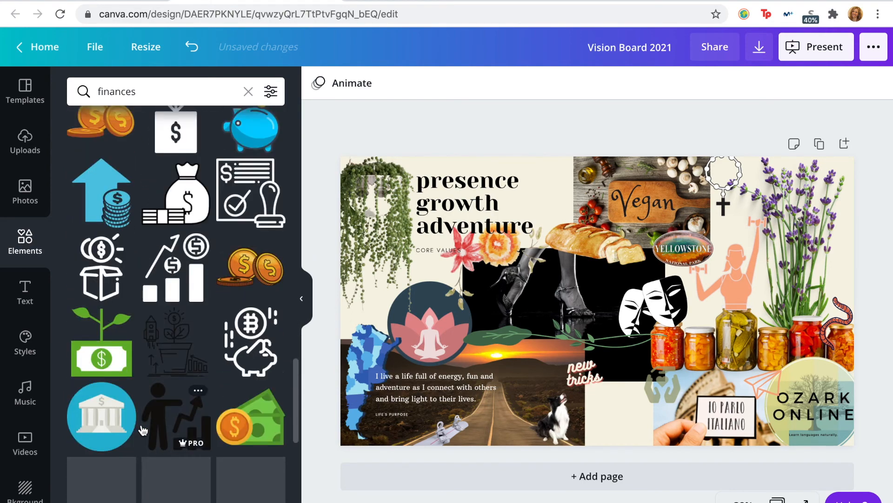
pyautogui.scroll(-10, 141, 424)
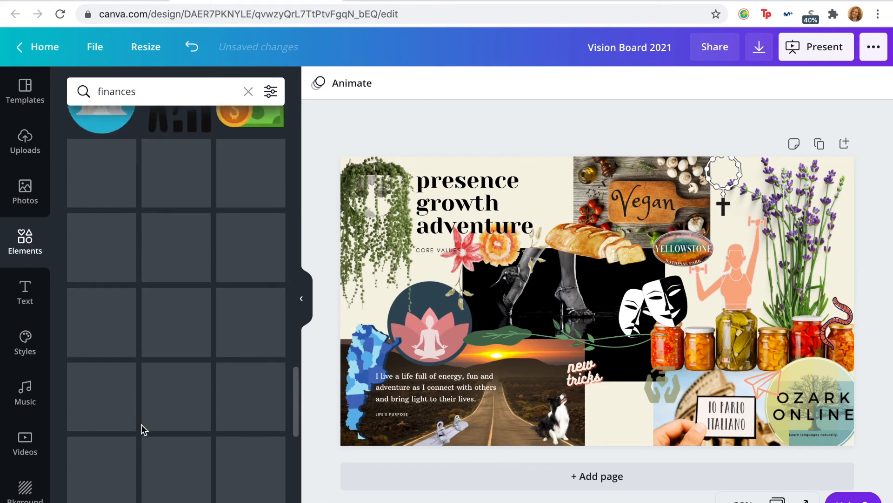
pyautogui.scroll(-10, 142, 429)
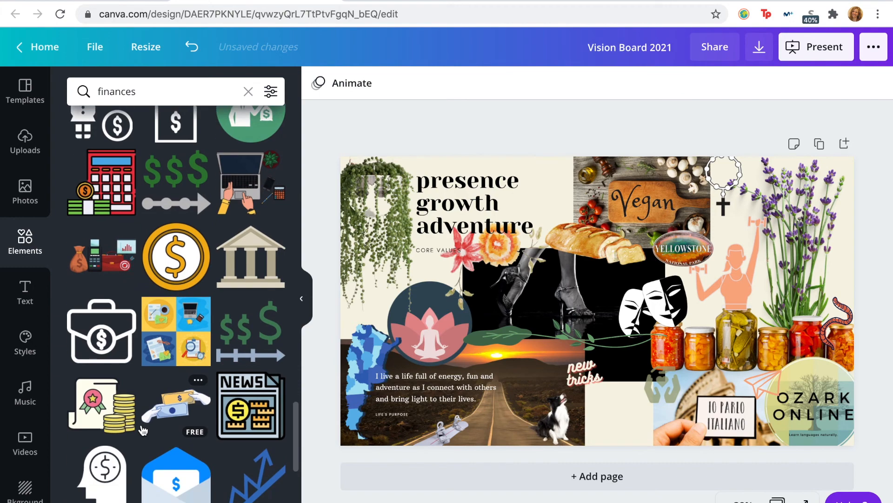
pyautogui.scroll(-5, 141, 429)
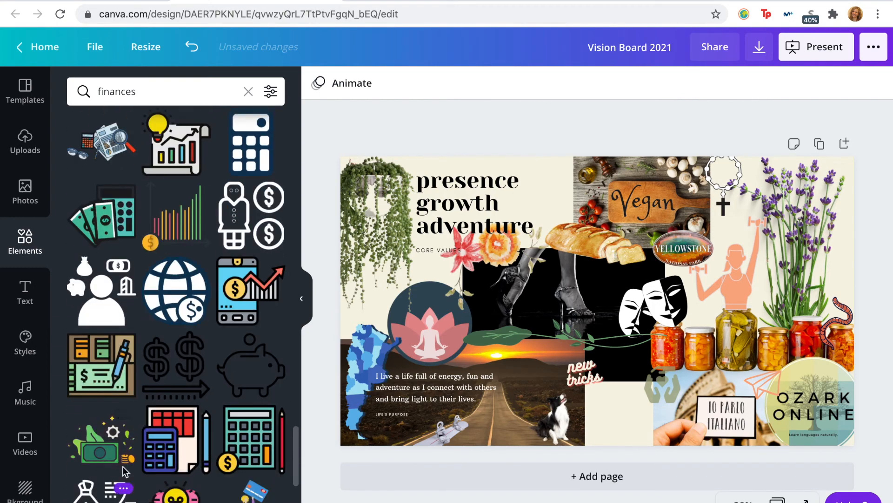
pyautogui.moveTo(100, 440); pyautogui.dragTo(633, 403)
# Step: Resize the cash graphic to fill the gap between the dog and the Italian sign photo
pyautogui.moveTo(705, 344); pyautogui.dragTo(637, 400)
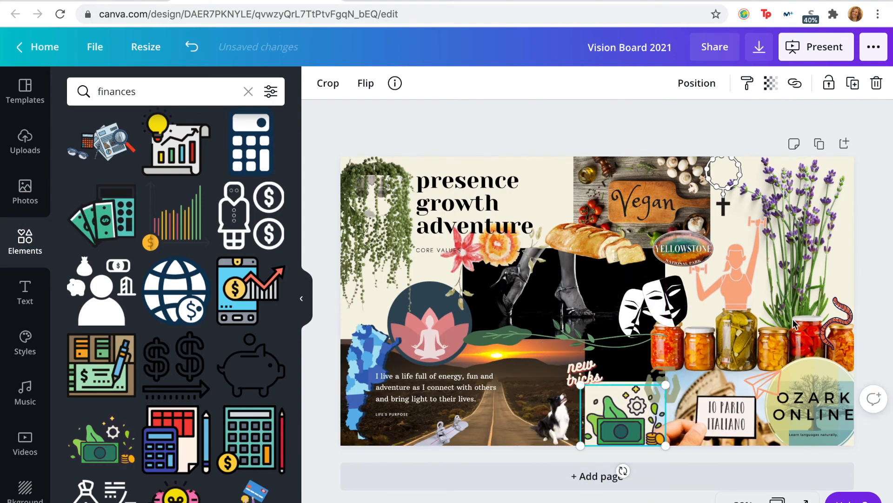
pyautogui.moveTo(581, 385); pyautogui.dragTo(576, 381)
pyautogui.click(629, 122)
# Step: Try the hands graphic above the cash graphic and over the sunset beside the "new tricks" text
pyautogui.moveTo(677, 394); pyautogui.dragTo(649, 366)
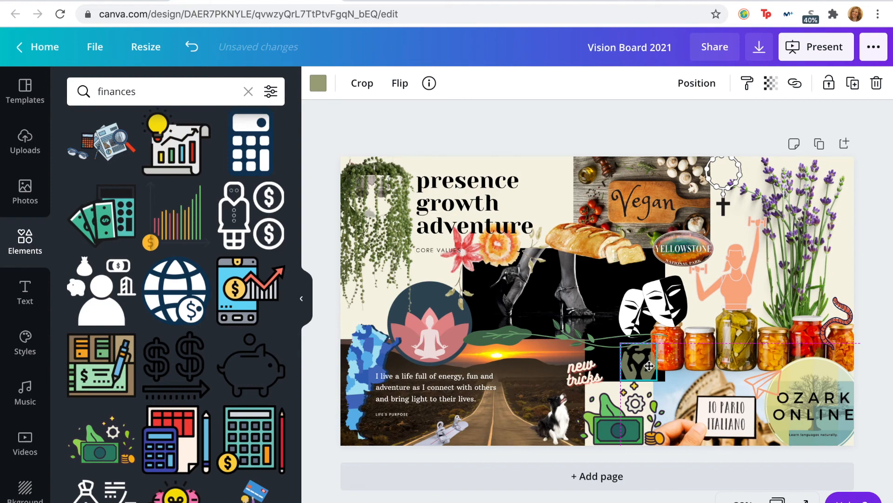
pyautogui.moveTo(650, 366); pyautogui.dragTo(558, 359)
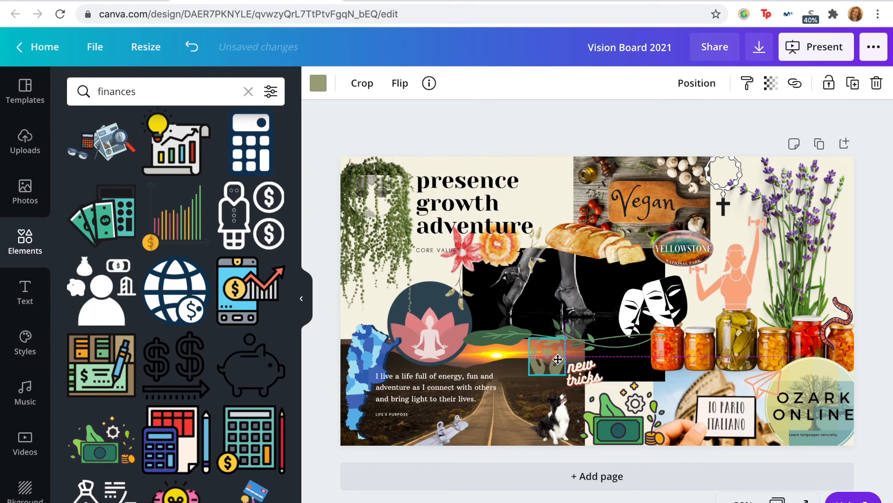
pyautogui.moveTo(557, 358); pyautogui.dragTo(558, 359)
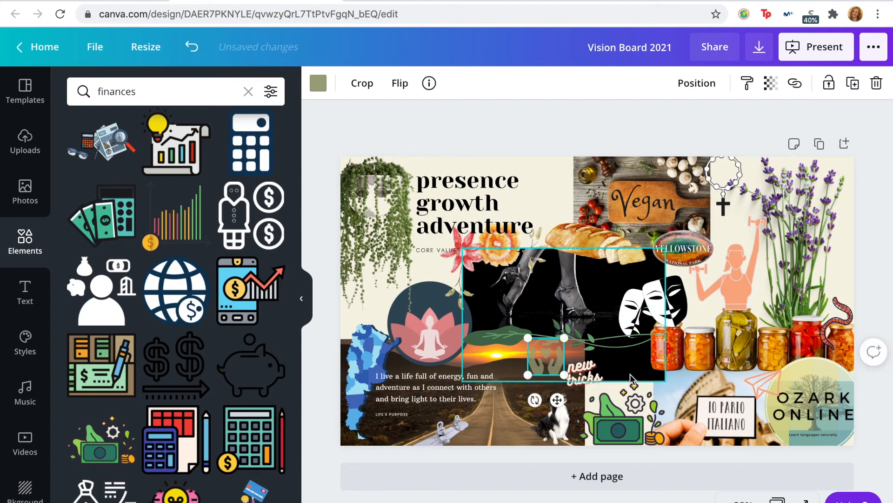
pyautogui.click(695, 365)
pyautogui.click(697, 84)
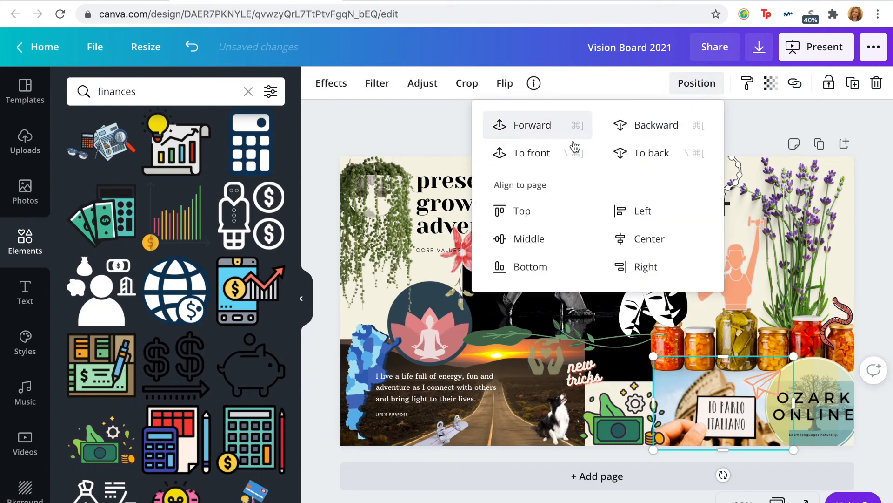
pyautogui.click(869, 277)
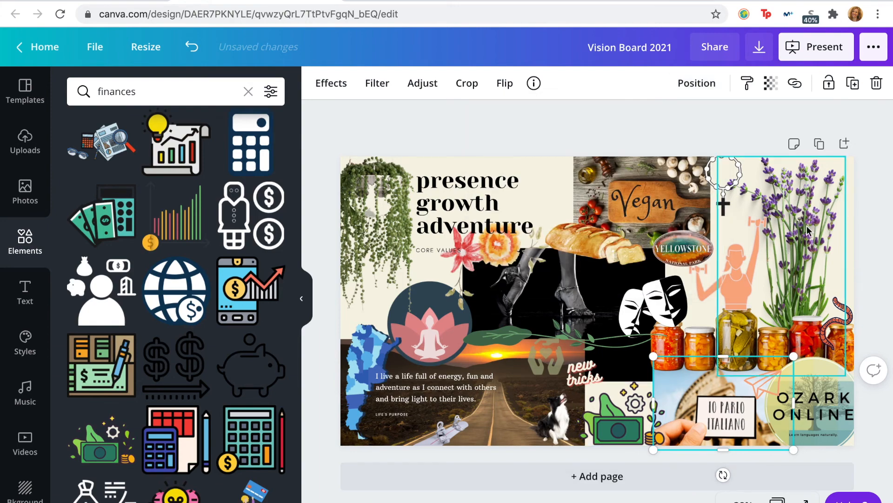
pyautogui.click(854, 181)
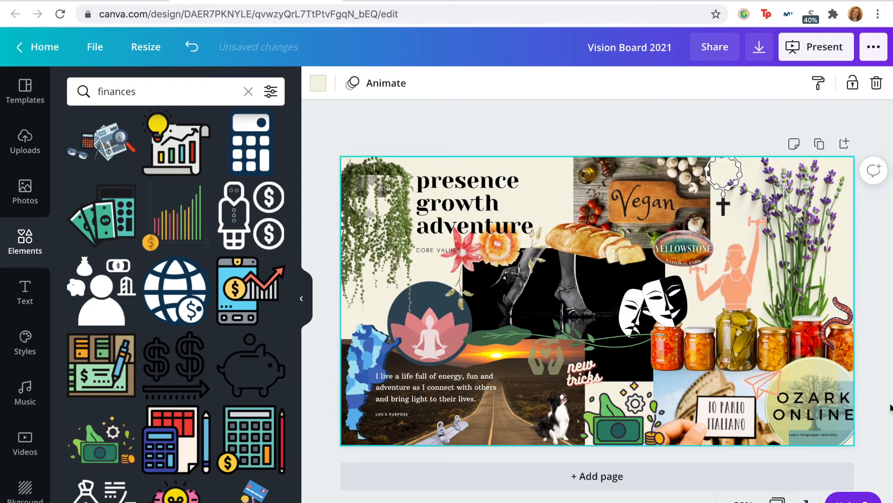
# Step: Delete the olive hands graphic and shift the "new tricks" text slightly up and left above the dog
pyautogui.click(582, 367)
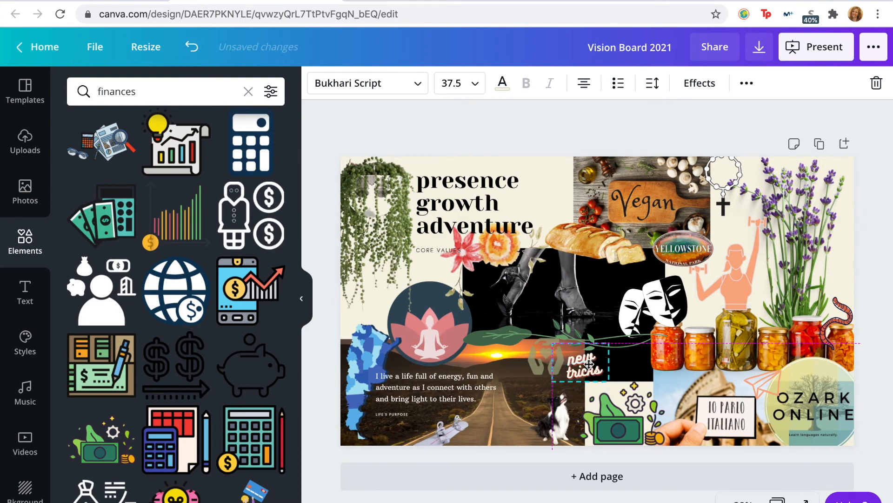
pyautogui.click(536, 356)
pyautogui.press('Delete')
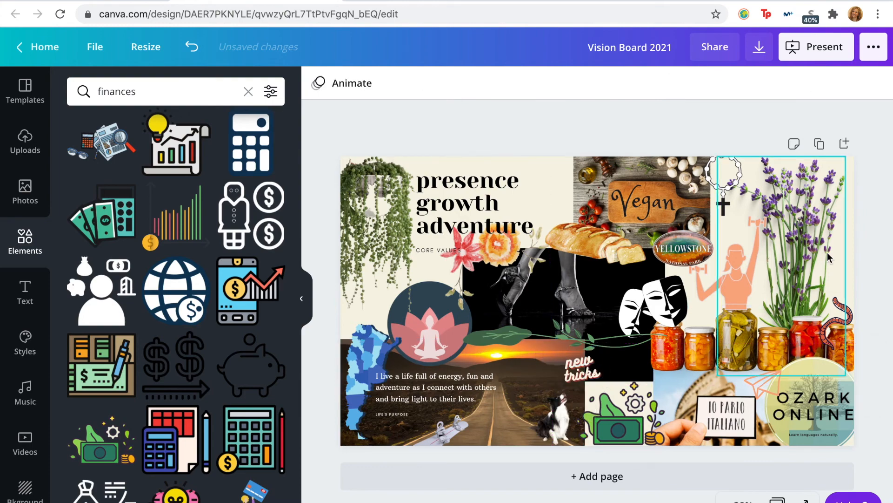
pyautogui.click(583, 369)
pyautogui.moveTo(581, 367); pyautogui.dragTo(577, 368)
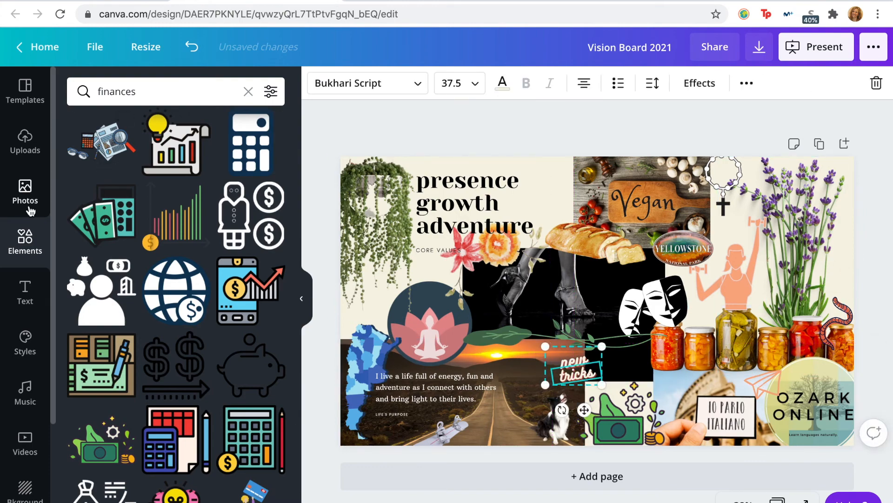
# Step: Search the elements for "family" and add the solid hands-around-a-heart graphic
pyautogui.click(162, 91)
pyautogui.write('family')
pyautogui.press('Return')
pyautogui.scroll(-5, 127, 323)
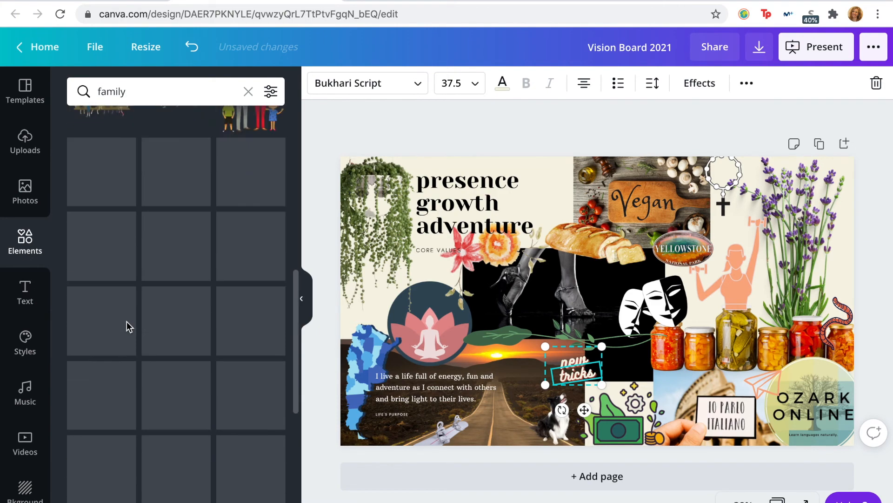
pyautogui.scroll(-10, 127, 321)
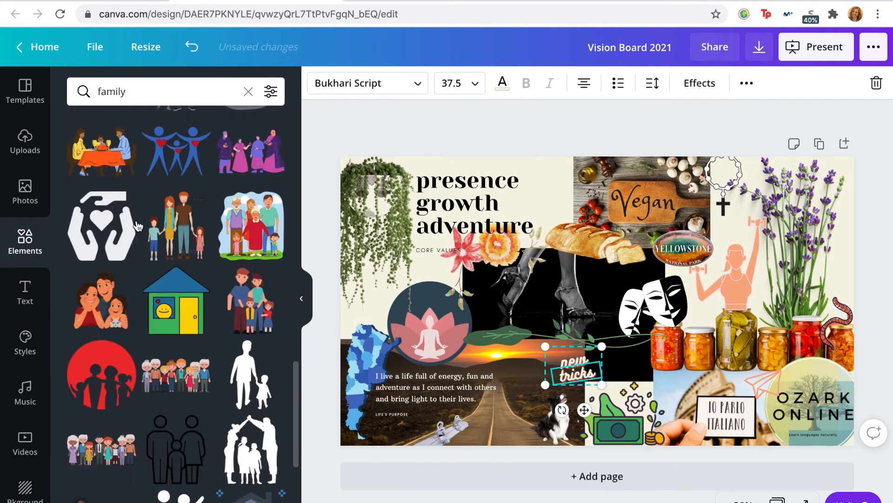
pyautogui.scroll(-1, 154, 332)
pyautogui.click(102, 195)
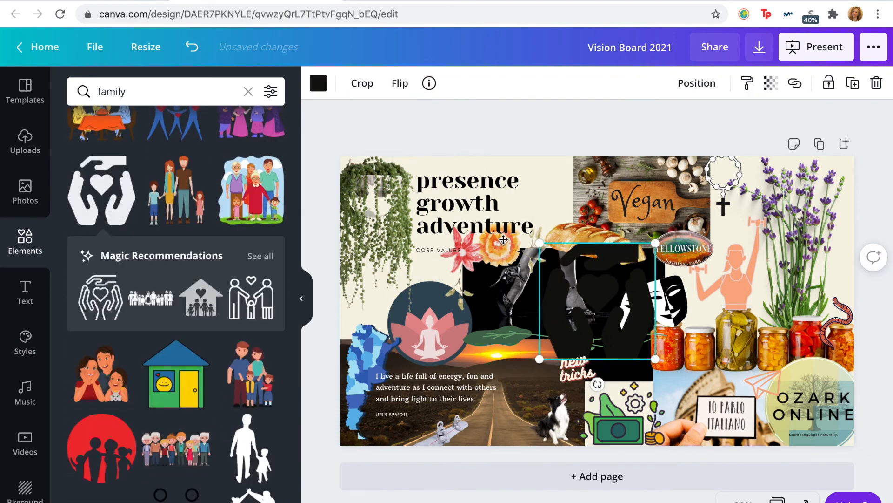
# Step: Replace the solid hands graphic with the recommended outlined version, placed small between the hanging plant and the lotus badge
pyautogui.moveTo(613, 316); pyautogui.dragTo(504, 239)
pyautogui.click(593, 313)
pyautogui.press('Delete')
pyautogui.click(526, 212)
pyautogui.moveTo(545, 165); pyautogui.dragTo(383, 328)
pyautogui.click(541, 182)
pyautogui.click(512, 141)
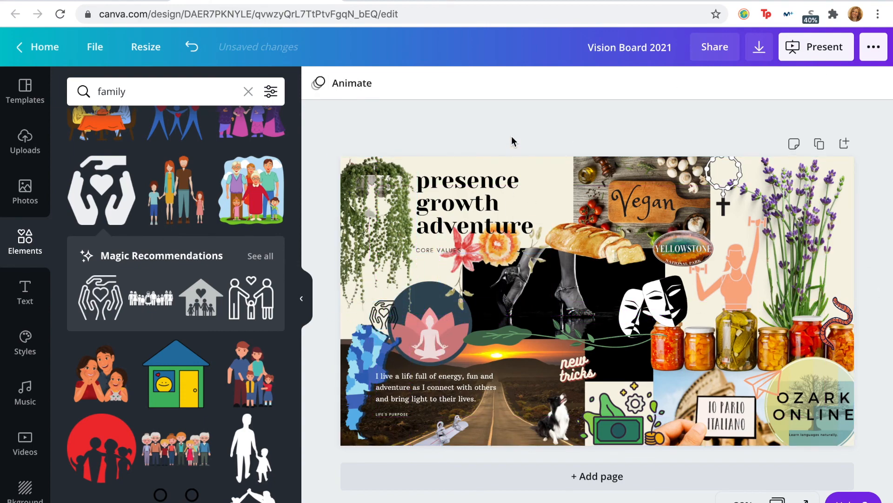
# Step: Move the outlined hands graphic onto the black area beside "new tricks", colour it pale pink and position it above the cash graphic
pyautogui.moveTo(385, 314); pyautogui.dragTo(615, 367)
pyautogui.click(318, 82)
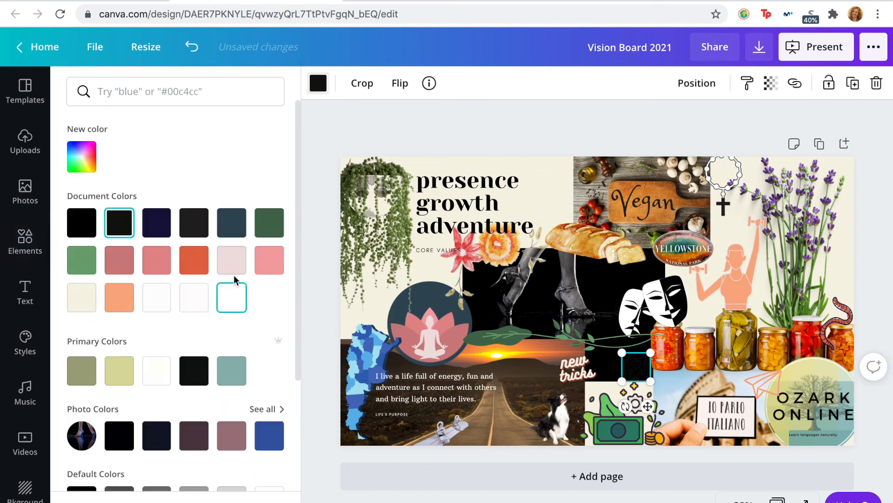
pyautogui.click(237, 260)
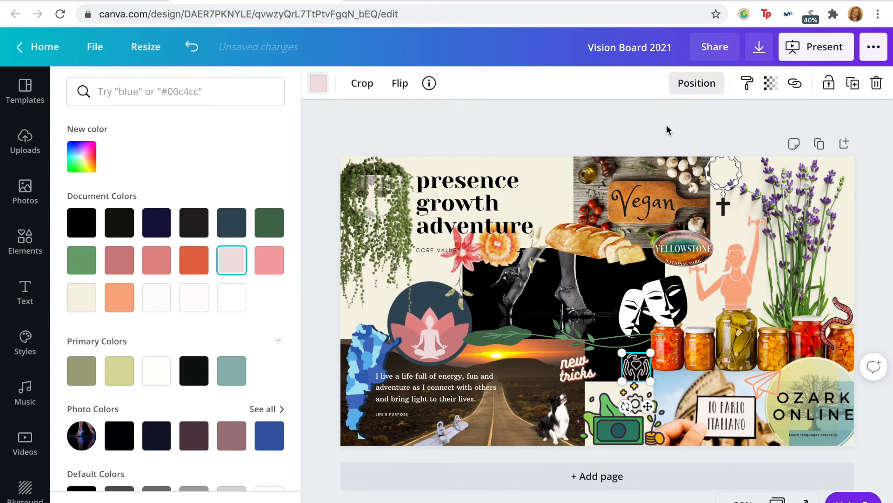
pyautogui.click(674, 100)
pyautogui.moveTo(633, 365); pyautogui.dragTo(621, 358)
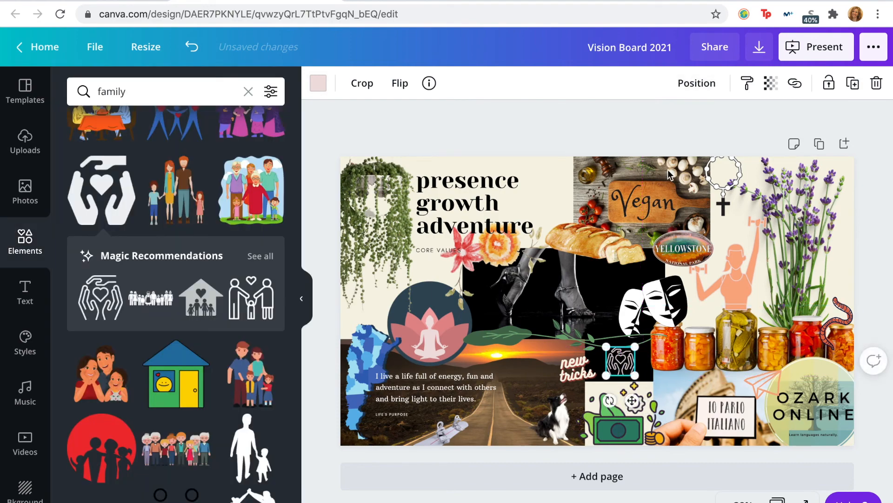
pyautogui.click(684, 129)
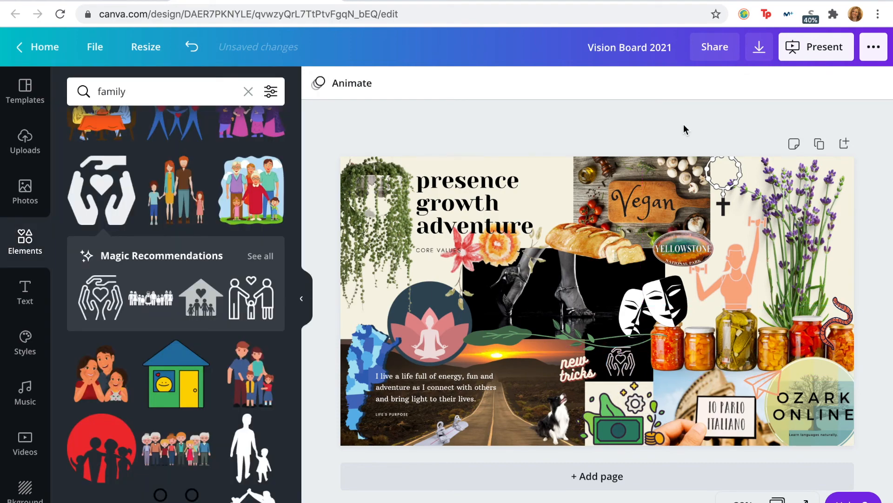
# Step: Shift the "new tricks" text and the dog photo slightly left, off the black area and away from the cash graphic
pyautogui.click(624, 414)
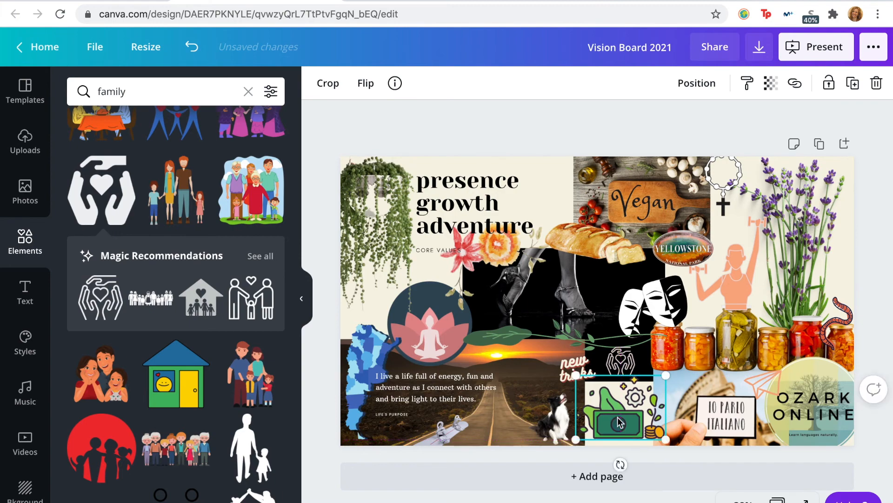
pyautogui.click(766, 124)
pyautogui.moveTo(577, 371); pyautogui.dragTo(560, 371)
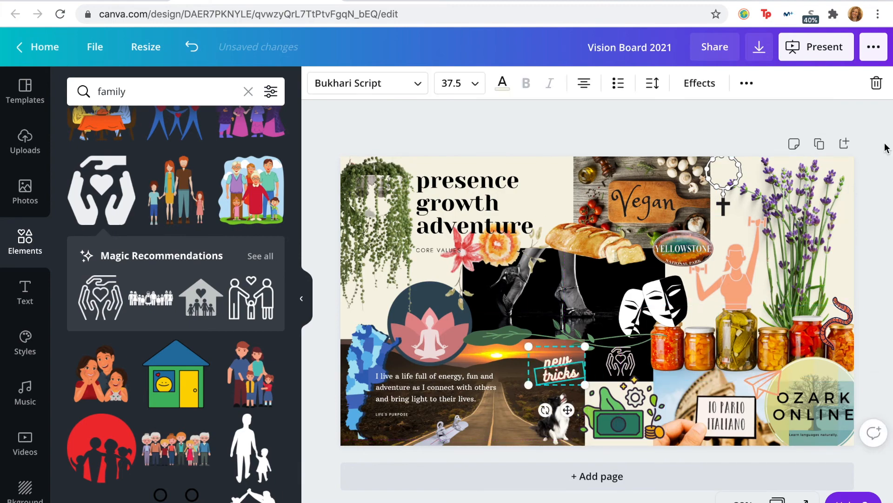
pyautogui.click(846, 186)
pyautogui.moveTo(561, 417); pyautogui.dragTo(535, 417)
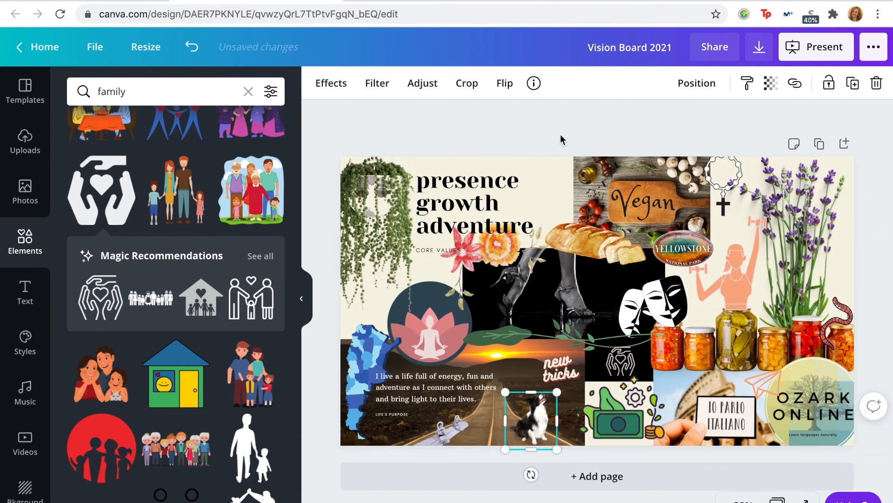
pyautogui.click(575, 122)
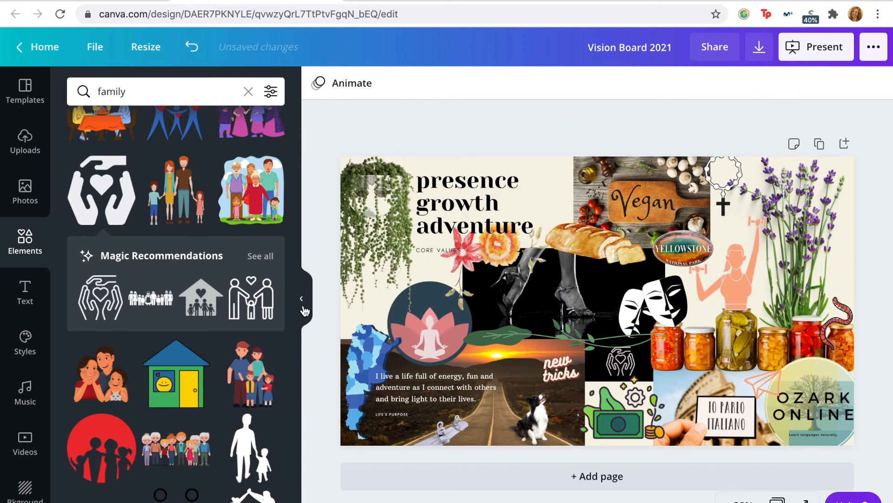
# Step: Collapse the elements panel and download the vision board as PDF Standard
pyautogui.click(304, 307)
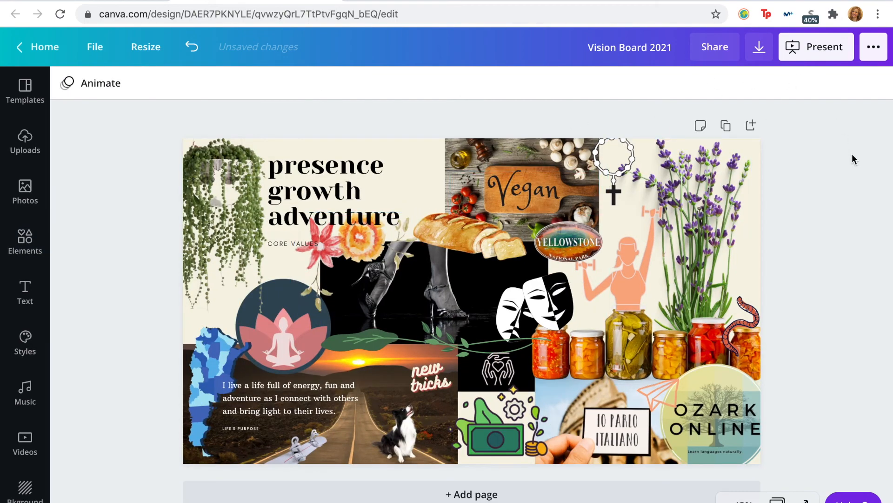
pyautogui.click(760, 46)
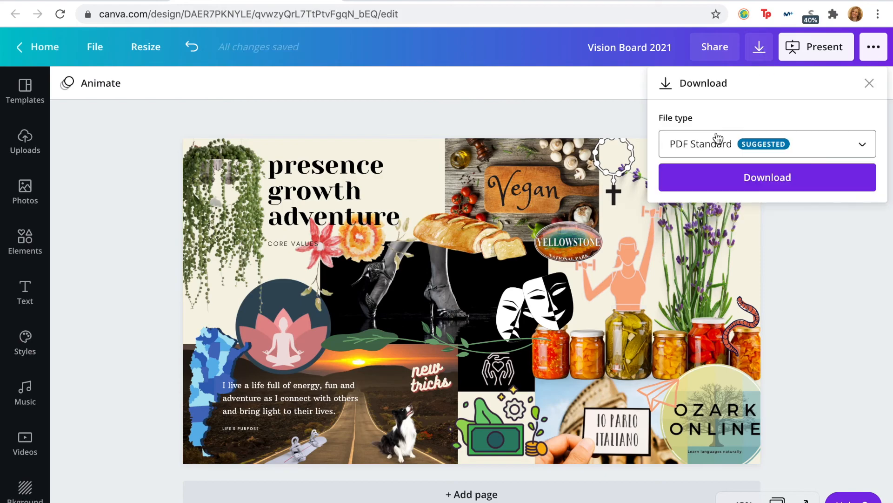
pyautogui.click(746, 182)
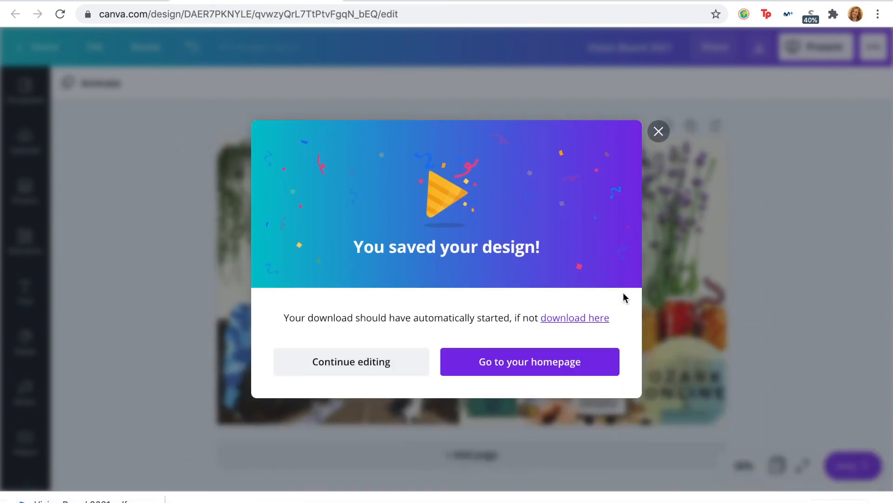
pyautogui.click(658, 132)
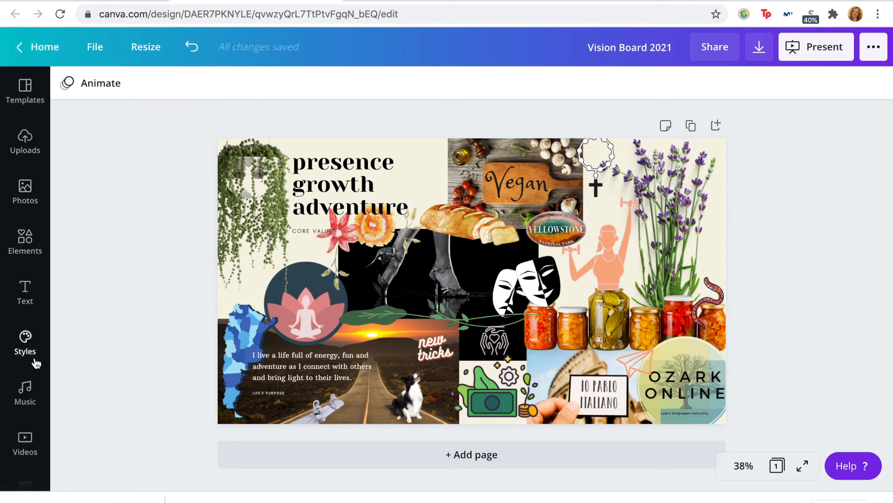
# Step: Open the downloaded Vision Board 2021.pdf in the browser and look over the page
pyautogui.click(152, 497)
pyautogui.click(194, 450)
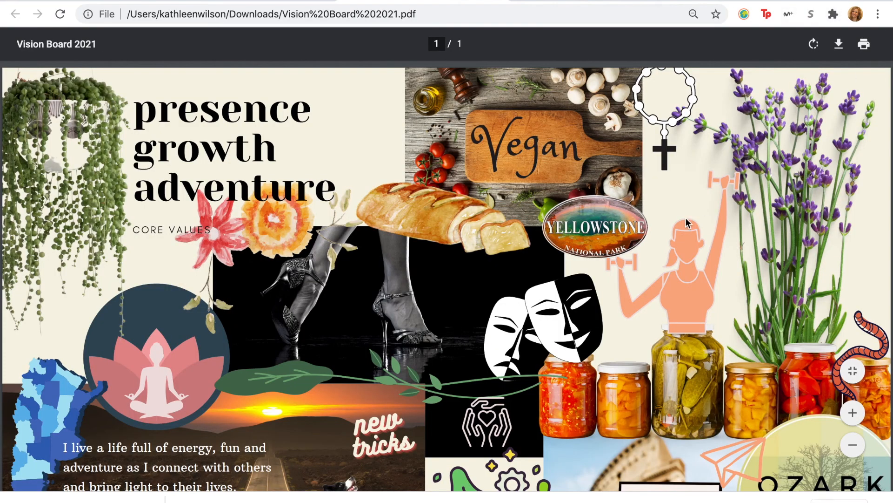
pyautogui.rightClick(686, 217)
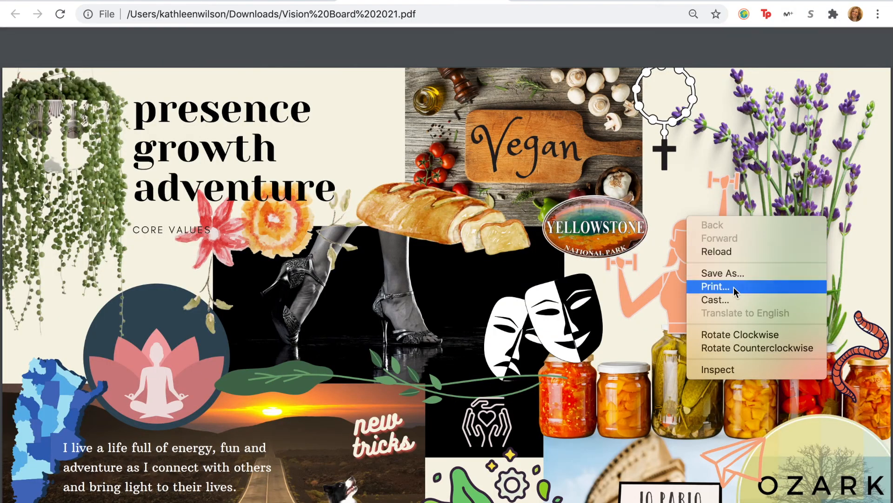
pyautogui.press('Escape')
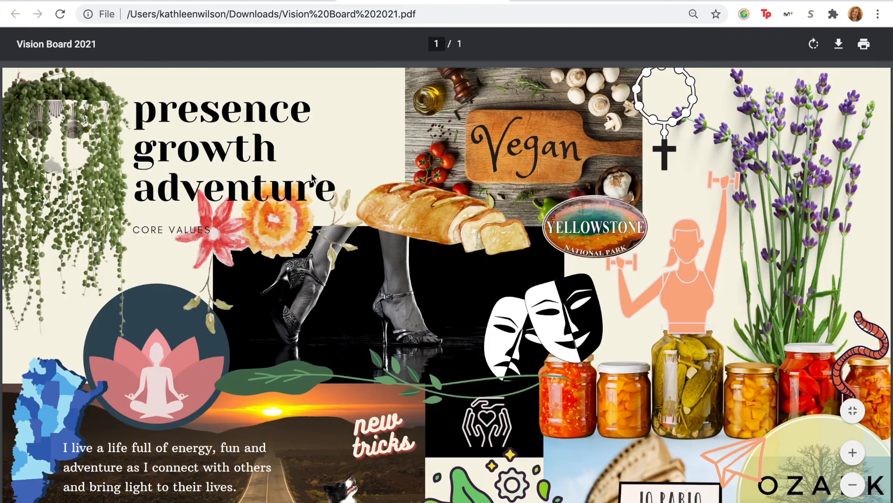
pyautogui.scroll(-1, 41, 137)
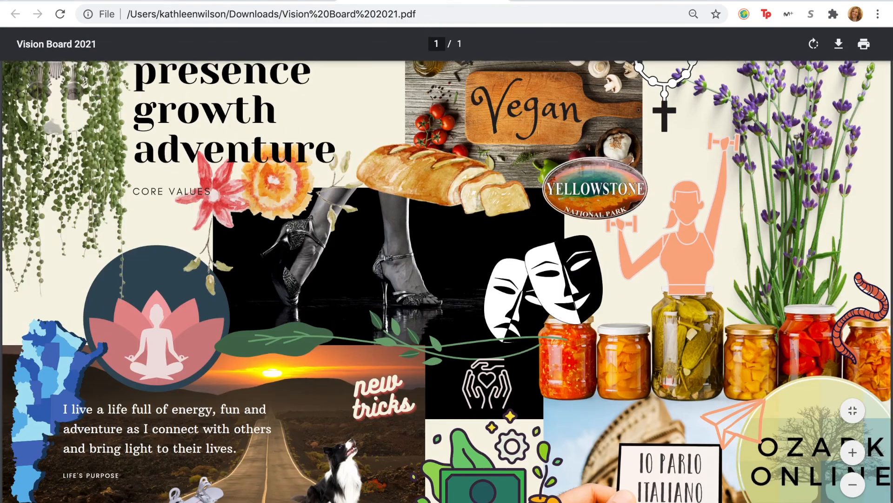
# Step: Switch from the browser to the Mac desktop and open the Desktop & Screen Saver settings
pyautogui.moveTo(33, 0)
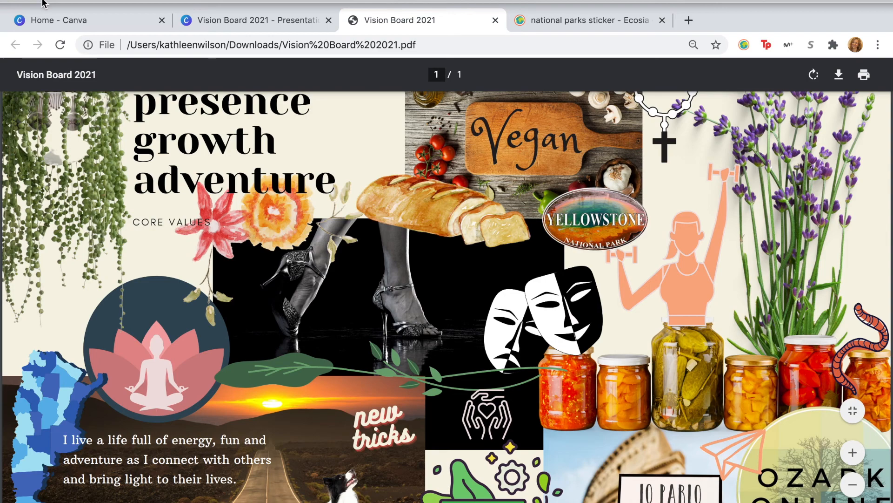
pyautogui.click(43, 0)
pyautogui.click(27, 4)
pyautogui.rightClick(368, 338)
pyautogui.click(409, 412)
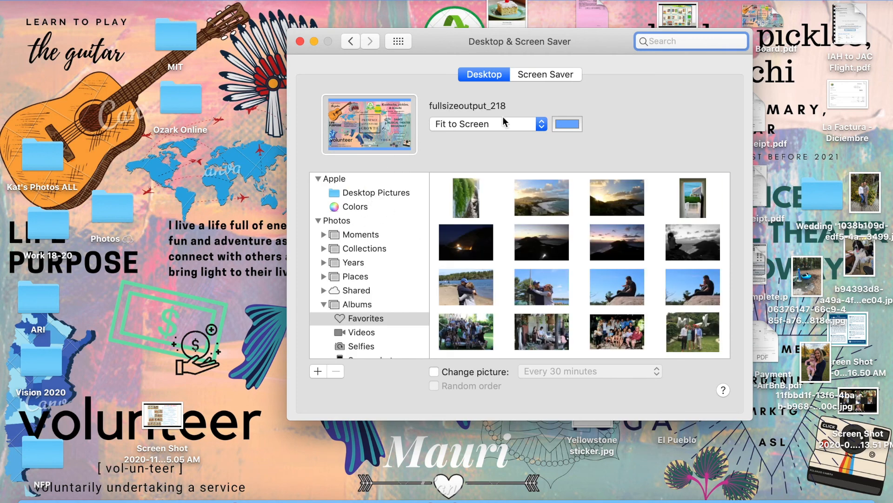
# Step: Try to add Vision Board 2021.pdf from the Downloads stack to the Pictures source and the desktop picture collection
pyautogui.scroll(-3, 387, 325)
pyautogui.scroll(3, 368, 218)
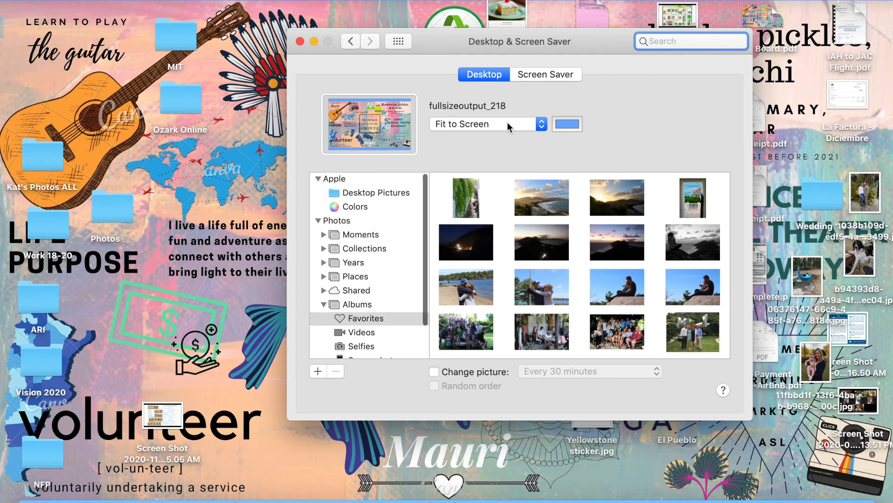
pyautogui.click(379, 193)
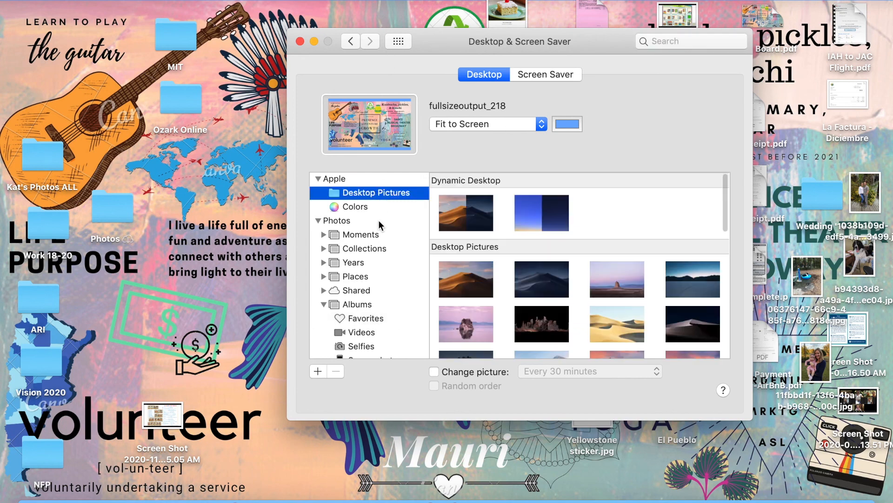
pyautogui.scroll(-3, 368, 263)
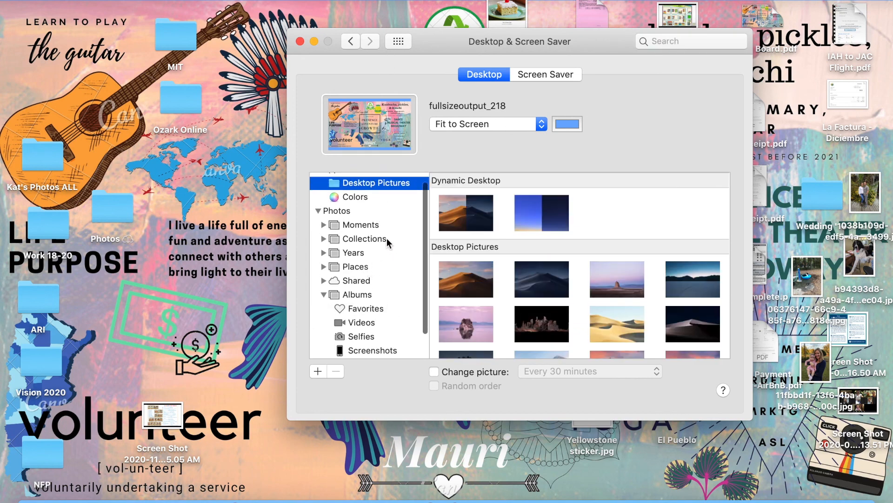
pyautogui.scroll(3, 378, 261)
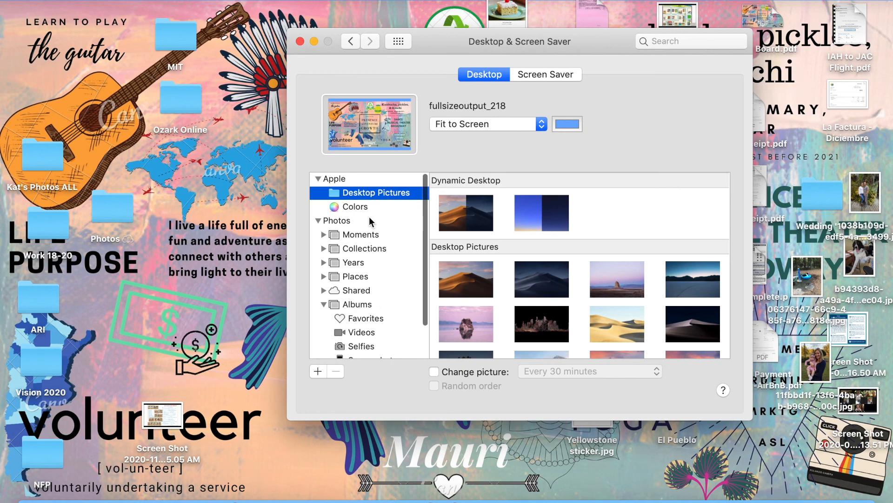
pyautogui.scroll(-3, 383, 264)
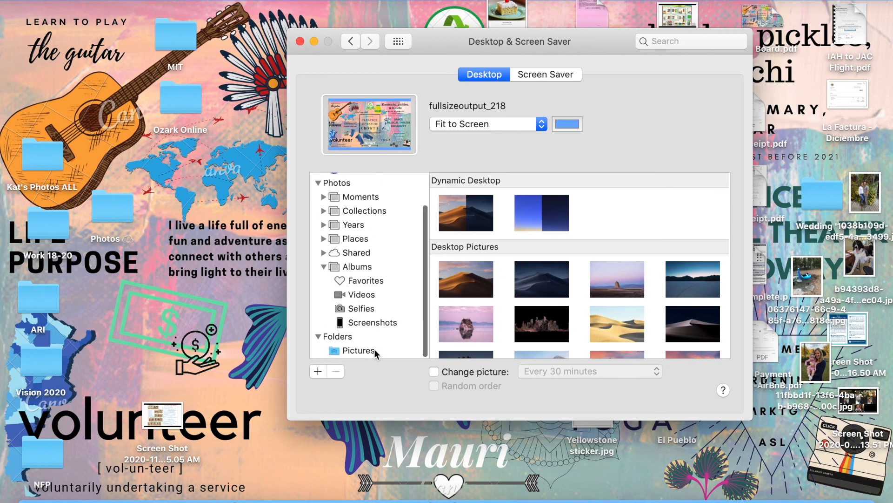
pyautogui.click(691, 501)
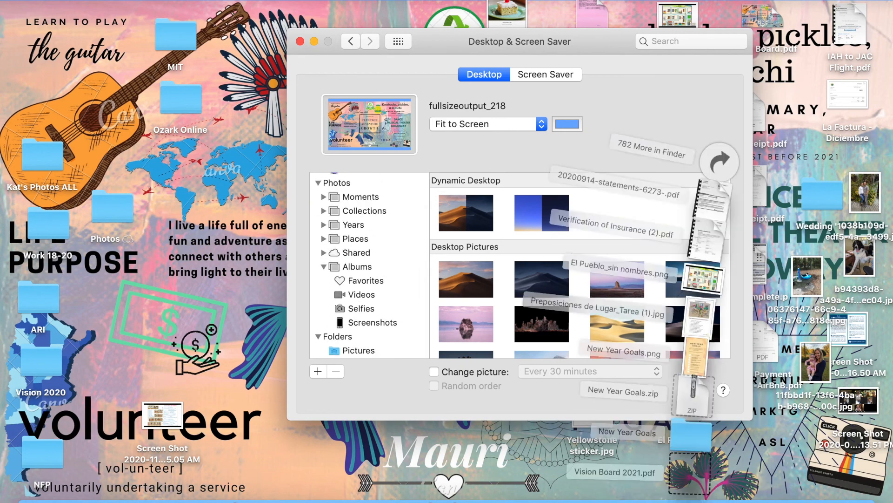
pyautogui.moveTo(690, 467); pyautogui.dragTo(362, 349)
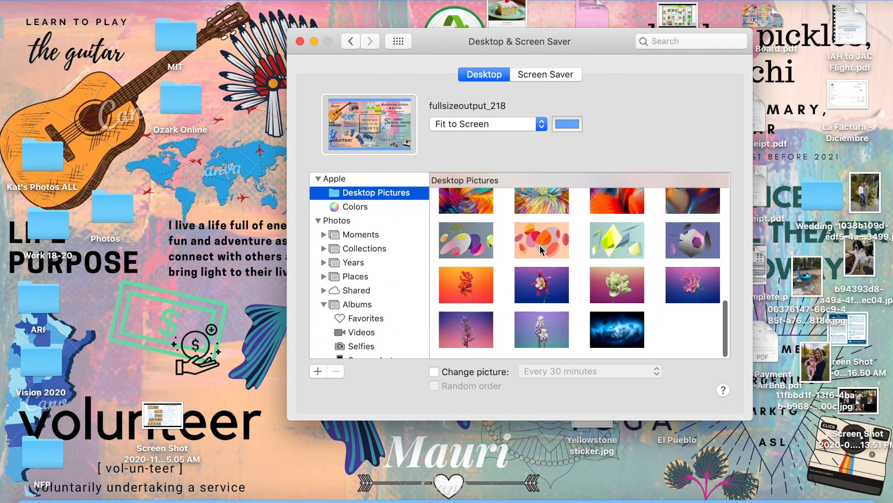
pyautogui.click(691, 472)
pyautogui.moveTo(692, 472); pyautogui.dragTo(606, 207)
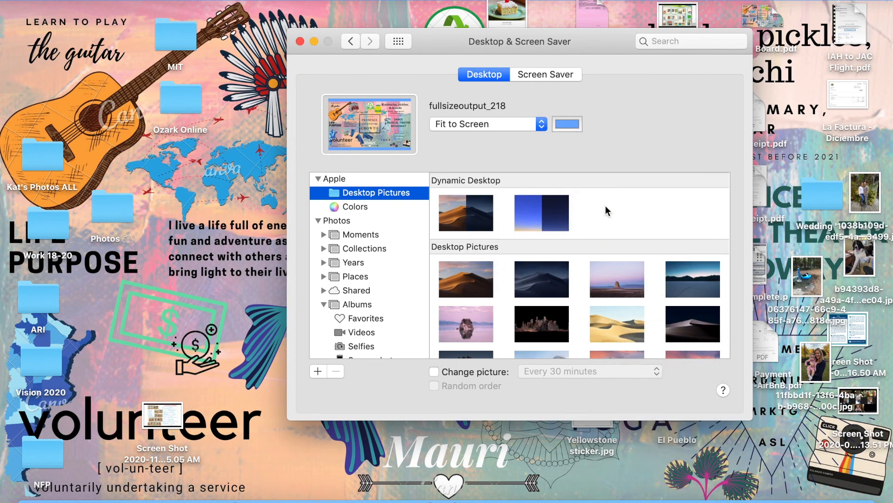
# Step: Collapse the Photos sources and check the images in the Pictures folder and the Desktop Pictures collection
pyautogui.click(319, 219)
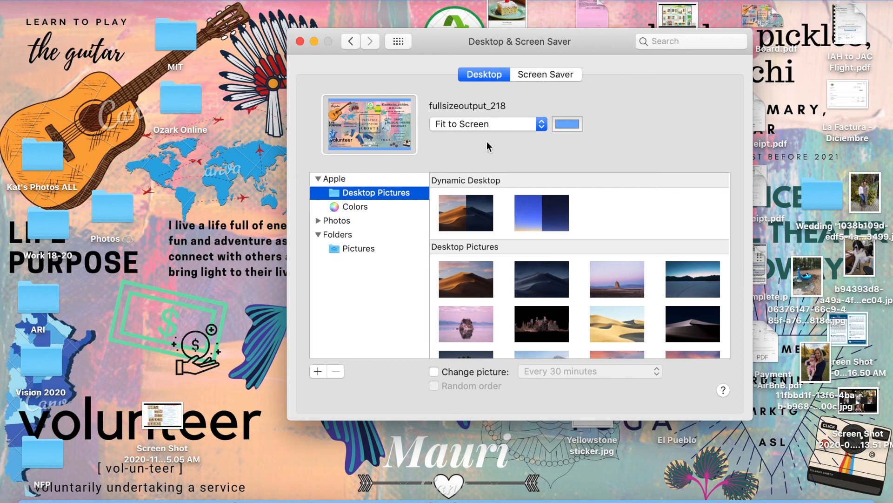
pyautogui.click(359, 249)
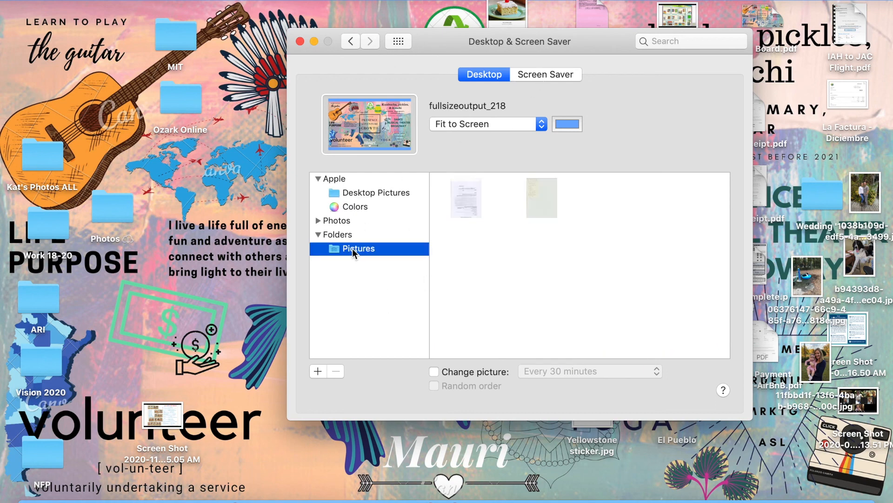
pyautogui.click(371, 195)
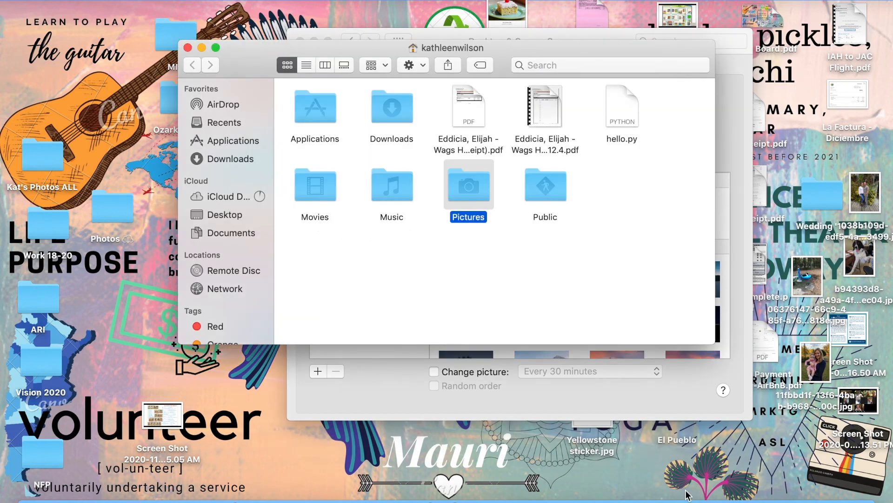
# Step: Move Vision Board 2021.pdf from Downloads into the home Pictures folder in Finder, and show the Folders images in the desktop settings
pyautogui.click(688, 493)
pyautogui.moveTo(698, 468); pyautogui.dragTo(484, 191)
pyautogui.click(187, 47)
pyautogui.click(327, 235)
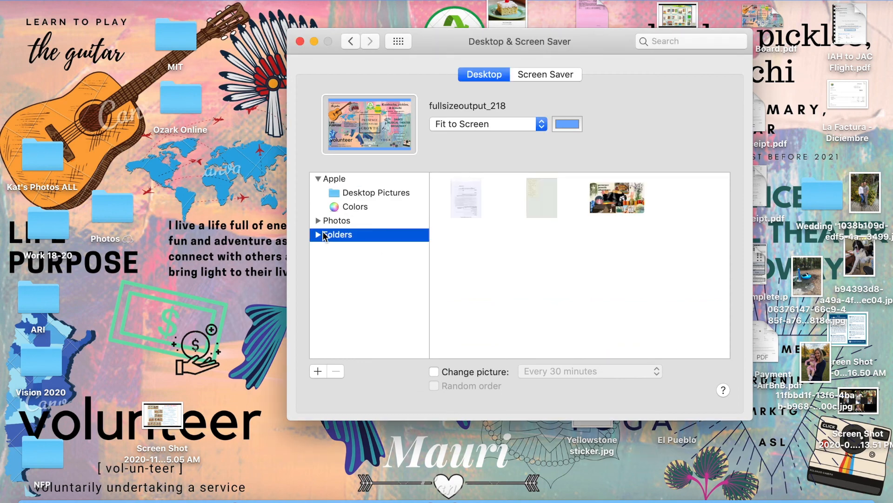